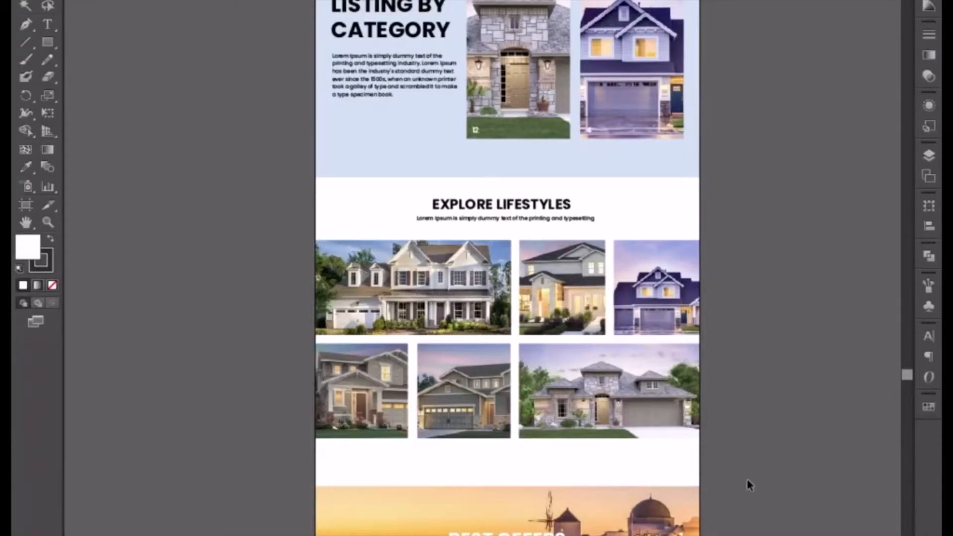
# Delete the whole Best Offers section together with the News & Update heading and its paragraph.
pyautogui.moveTo(648, 455); pyautogui.dragTo(596, 187)
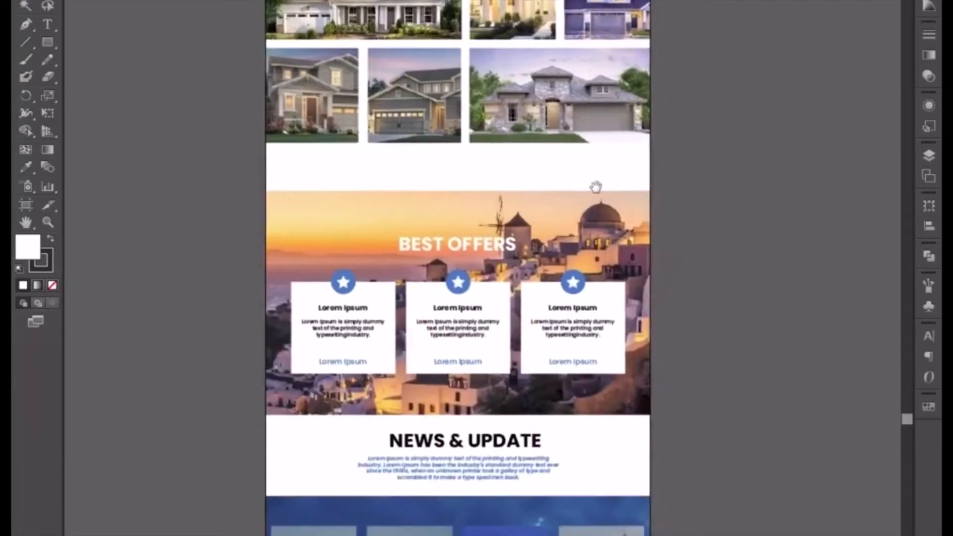
pyautogui.moveTo(237, 180); pyautogui.dragTo(687, 483)
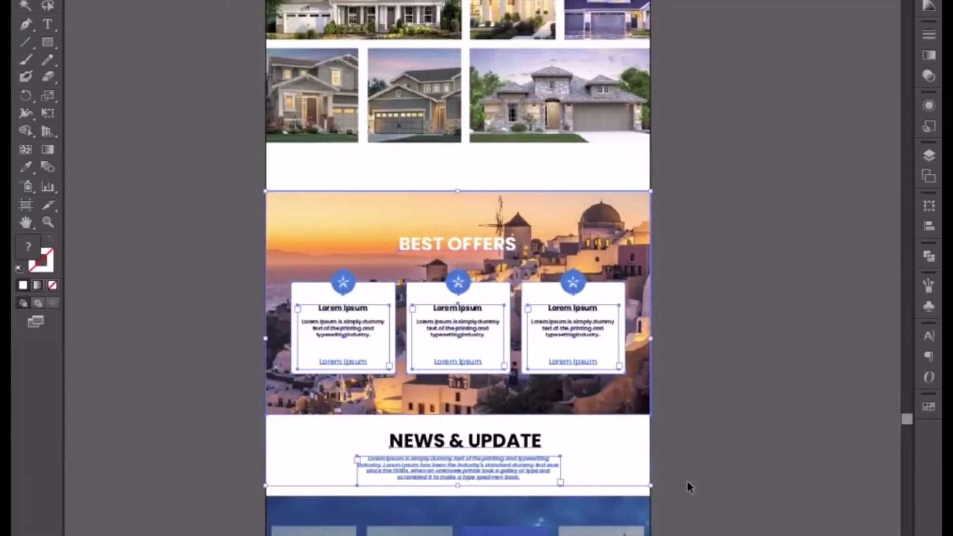
pyautogui.press('Delete')
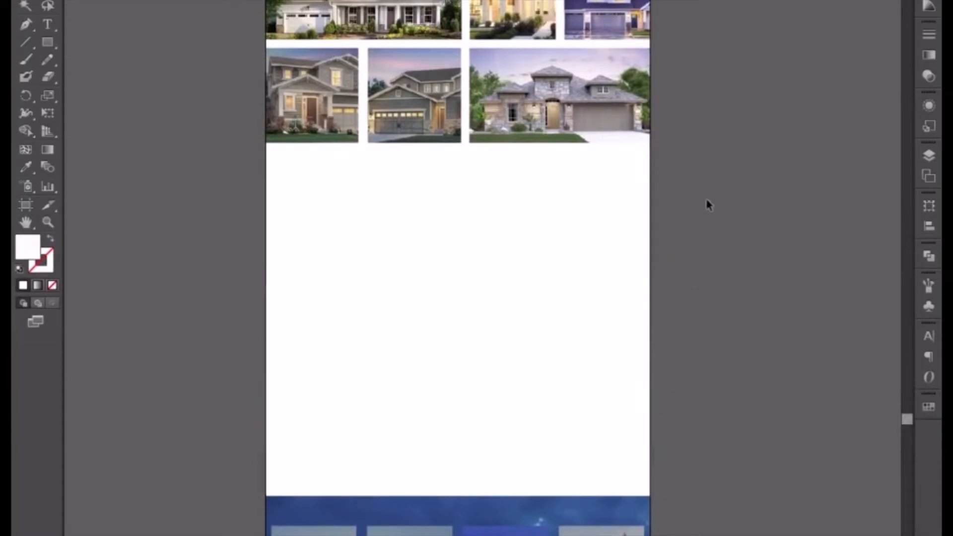
# Duplicate the Explore Lifestyles heading and its subtitle into the blank area just below the house photo grid.
pyautogui.press('space')
pyautogui.moveTo(714, 112); pyautogui.dragTo(728, 300)
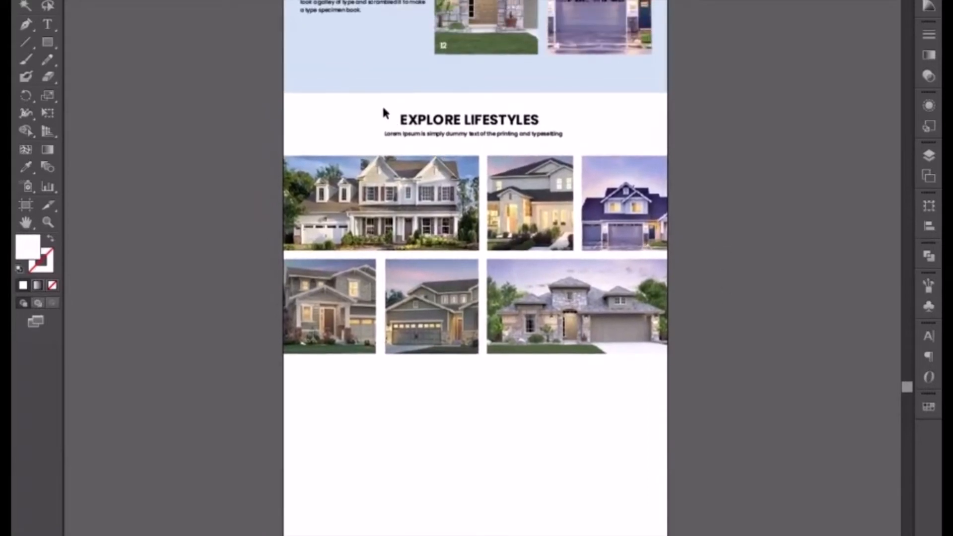
pyautogui.click(494, 132)
pyautogui.moveTo(493, 132); pyautogui.dragTo(506, 379)
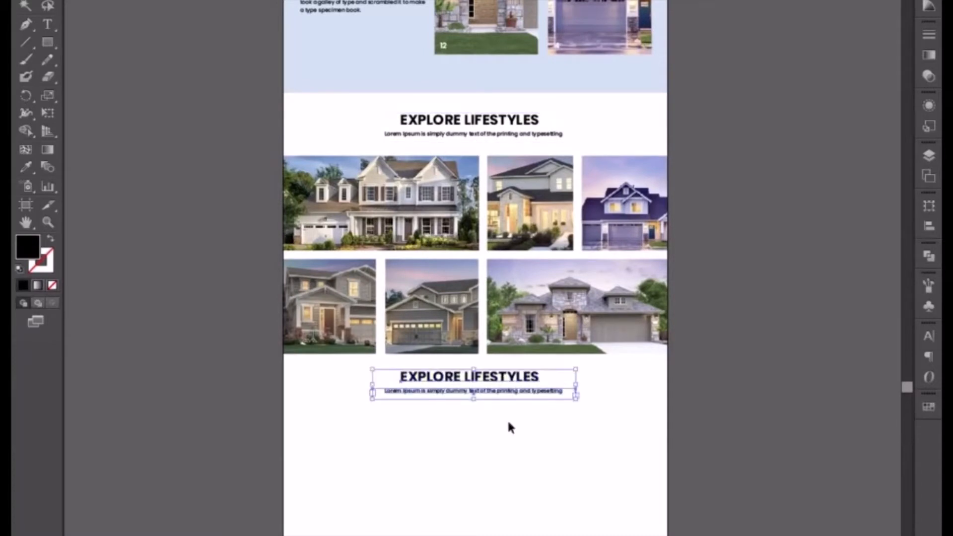
pyautogui.click(507, 419)
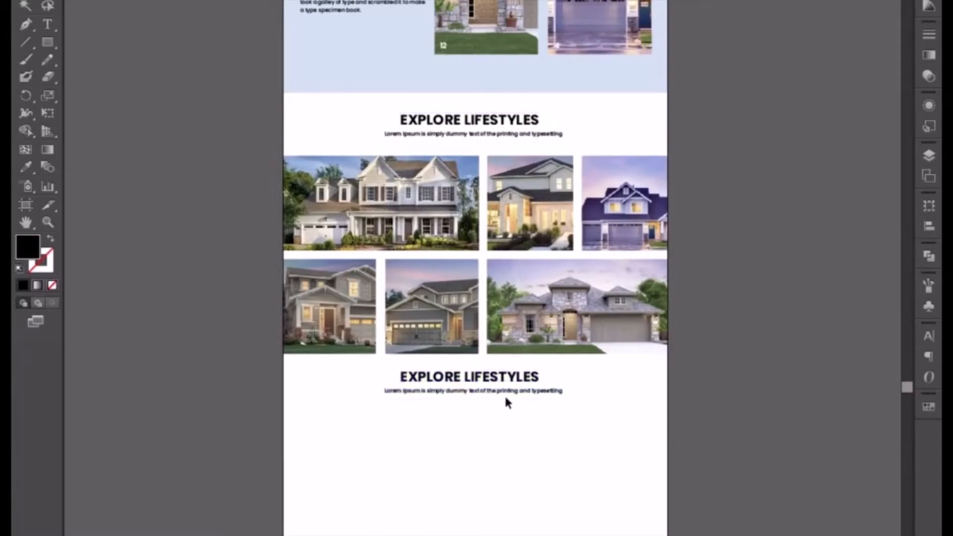
# Repeat the copied subtitle's sentence as a second line inside the same text frame.
pyautogui.doubleClick(462, 391)
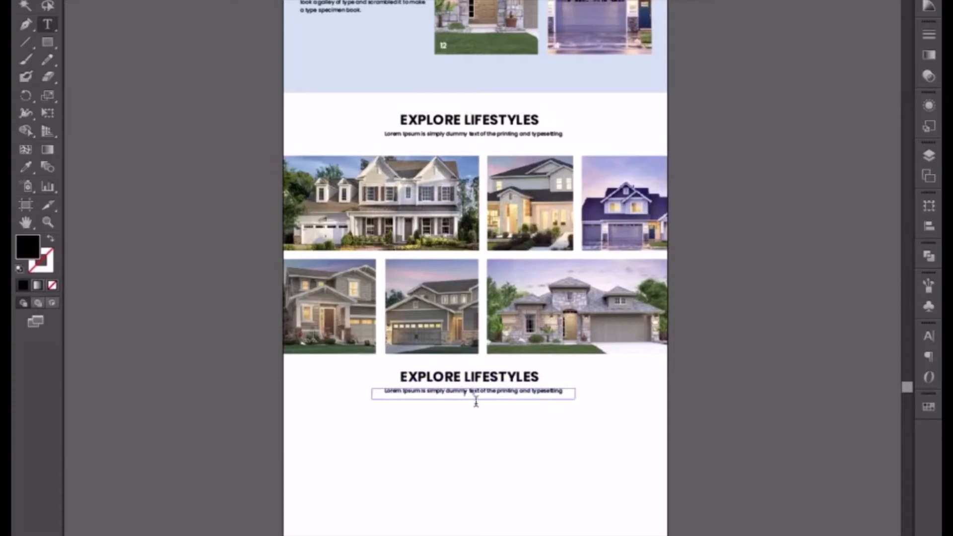
pyautogui.tripleClick(483, 398)
pyautogui.hotkey('ctrl', 'c')
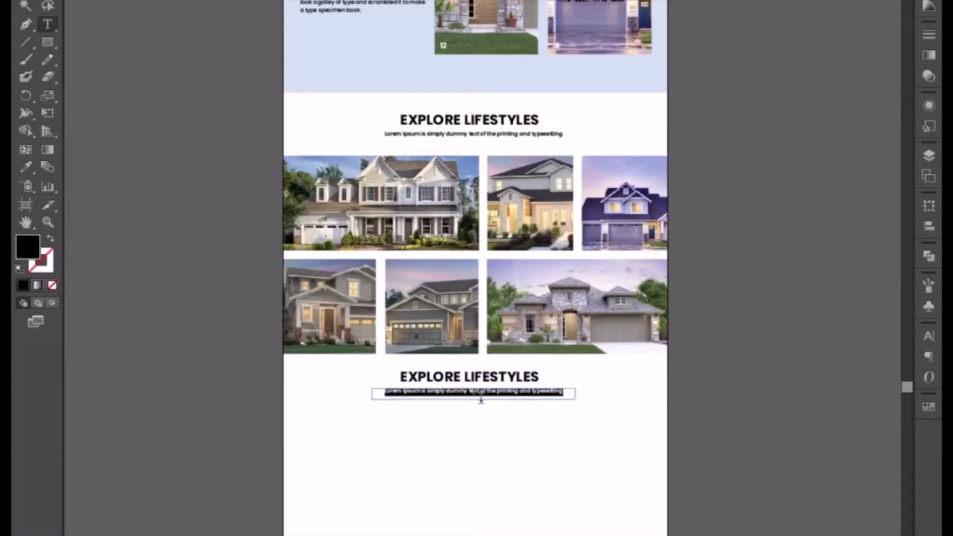
pyautogui.click(571, 393)
pyautogui.press('Return')
pyautogui.hotkey('ctrl', 'v')
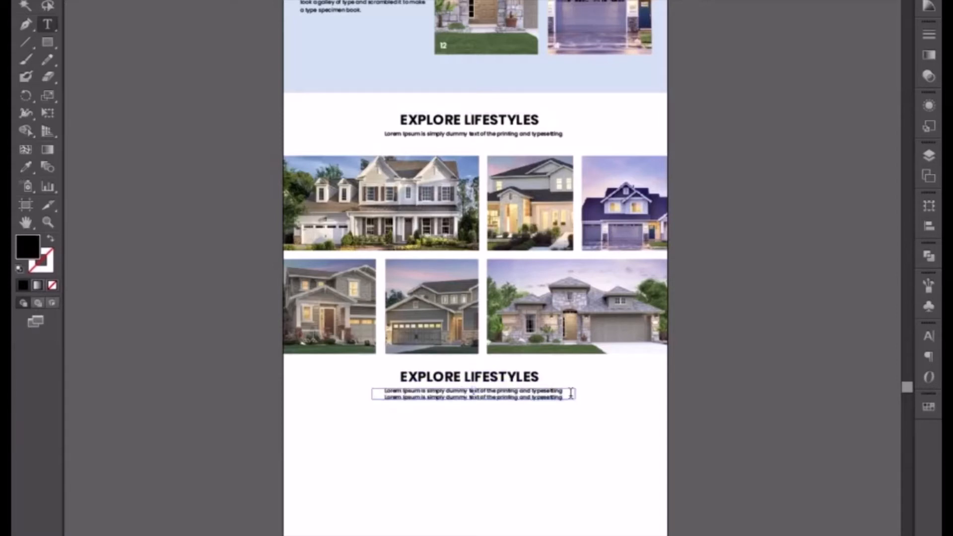
pyautogui.press('Escape')
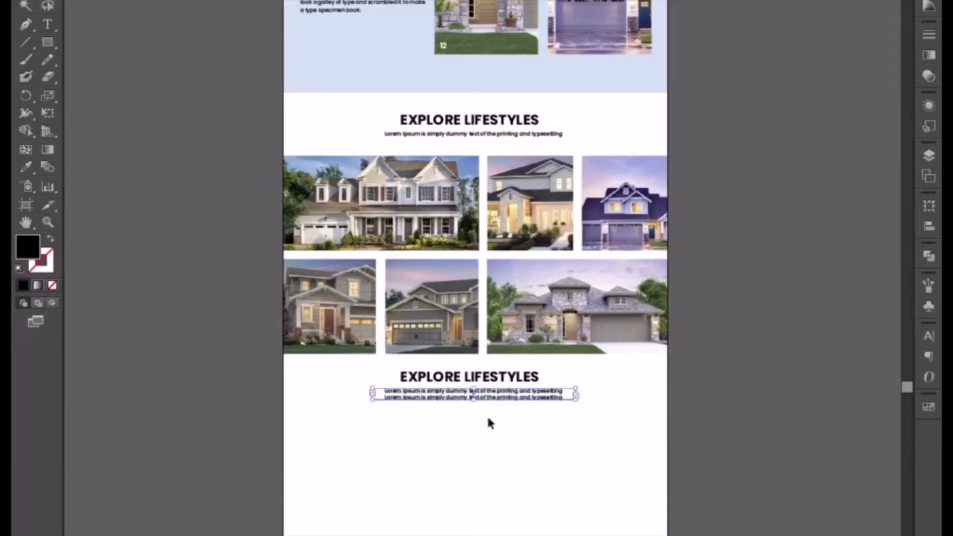
# Make the copied subtitle's frame taller and shorten its second line to "Lorem Ipsum is simply dummy text of the".
pyautogui.moveTo(474, 402); pyautogui.dragTo(476, 413)
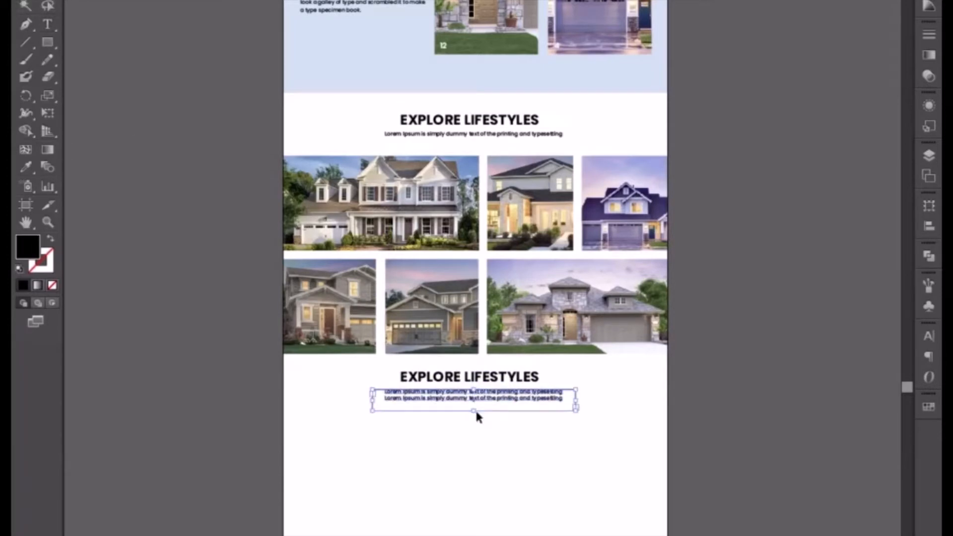
pyautogui.press('t')
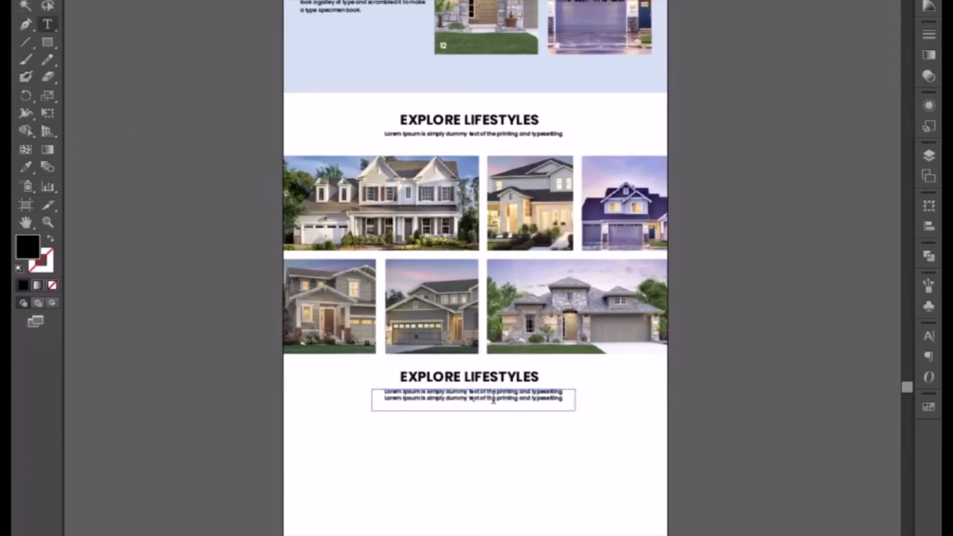
pyautogui.moveTo(497, 398); pyautogui.dragTo(587, 406)
pyautogui.press('BackSpace')
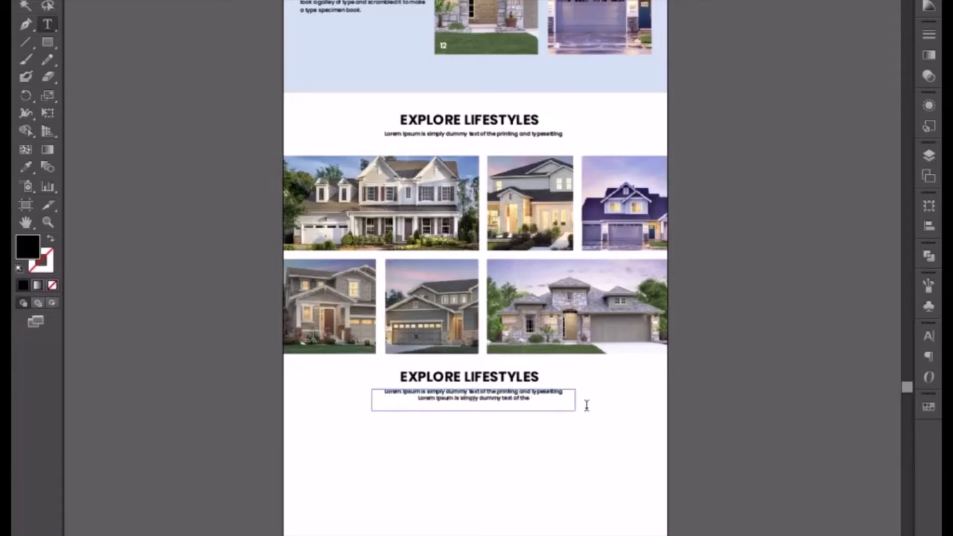
pyautogui.press('BackSpace')
pyautogui.write('e')
pyautogui.press('Escape')
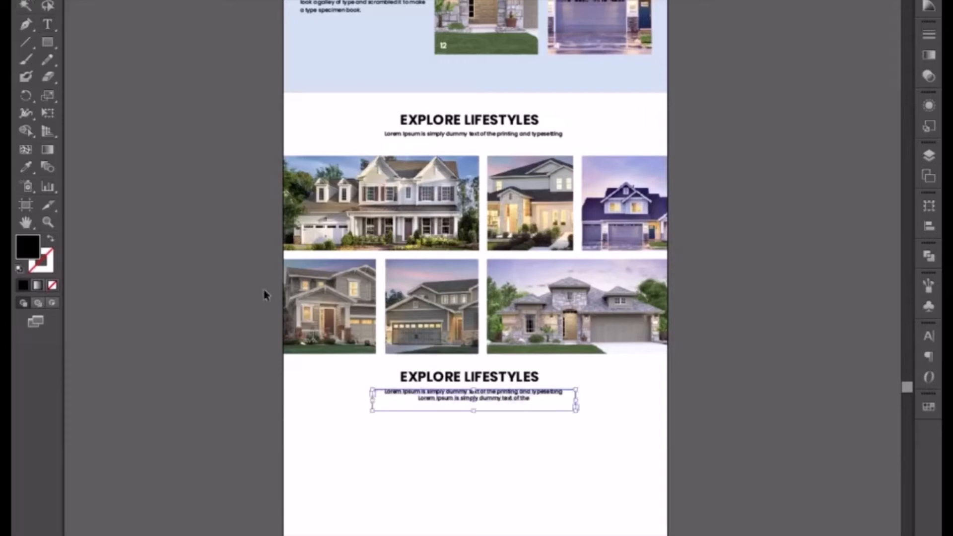
pyautogui.click(432, 467)
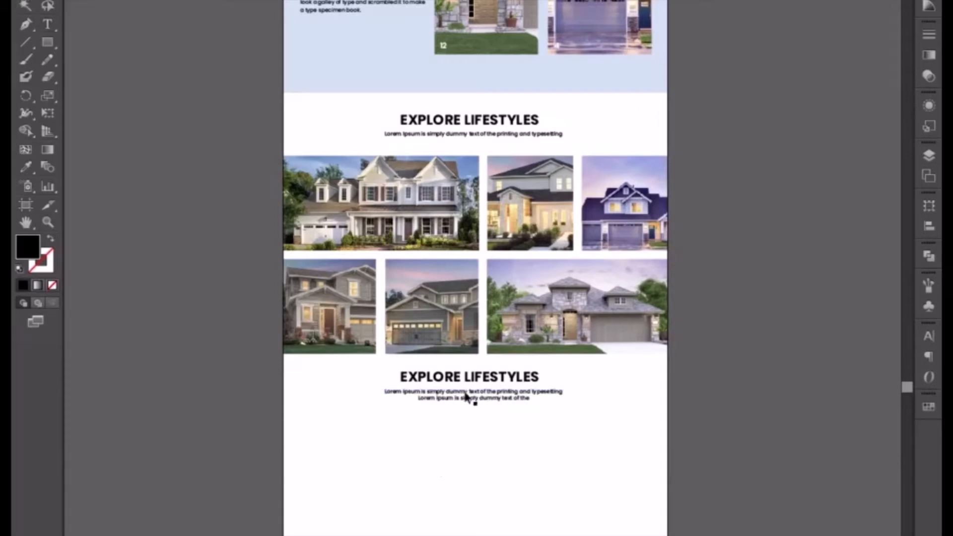
# Nudge the copied heading and two-line subtitle sideways so that both are centred with each other below the photo grid.
pyautogui.click(480, 397)
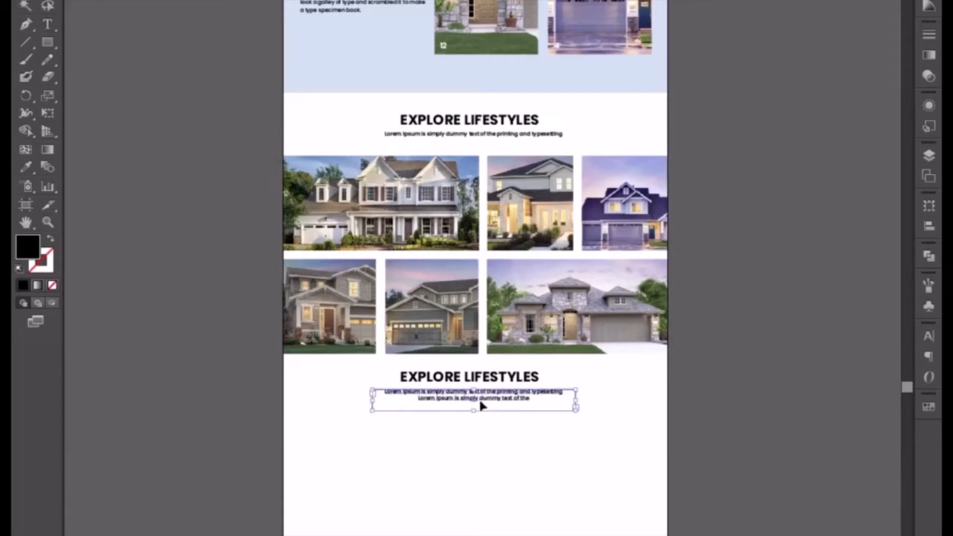
pyautogui.hotkey('shift', 'Left')
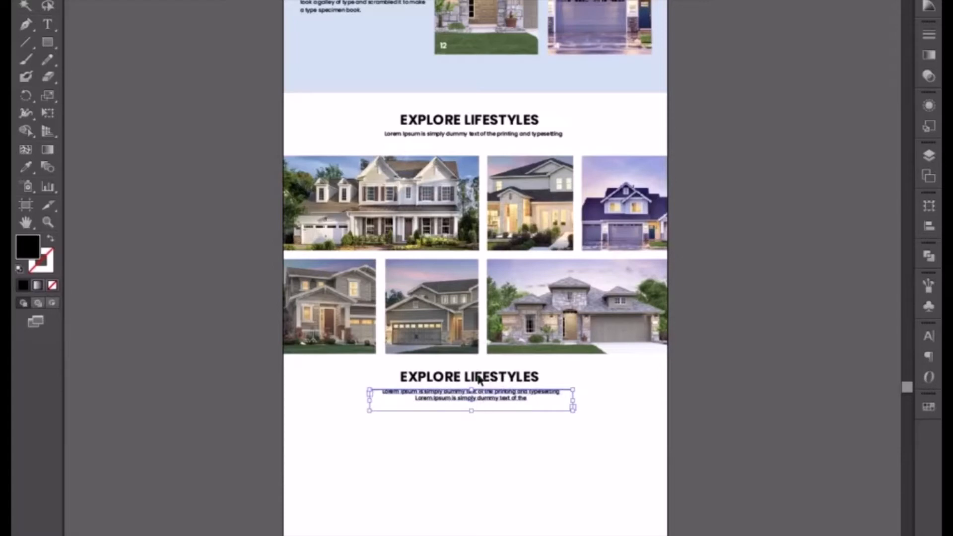
pyautogui.keyDown('shift'); pyautogui.click(477, 378); pyautogui.keyUp('shift')
pyautogui.click(507, 486)
pyautogui.click(472, 381)
pyautogui.press('Right')
pyautogui.press('Right')
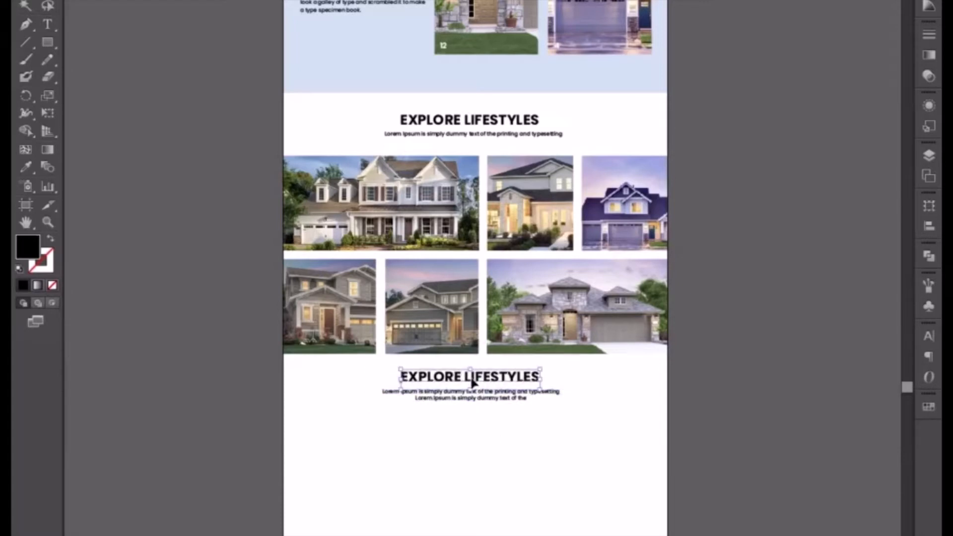
pyautogui.keyDown('shift'); pyautogui.click(472, 402); pyautogui.keyUp('shift')
pyautogui.hotkey('shift', 'Right')
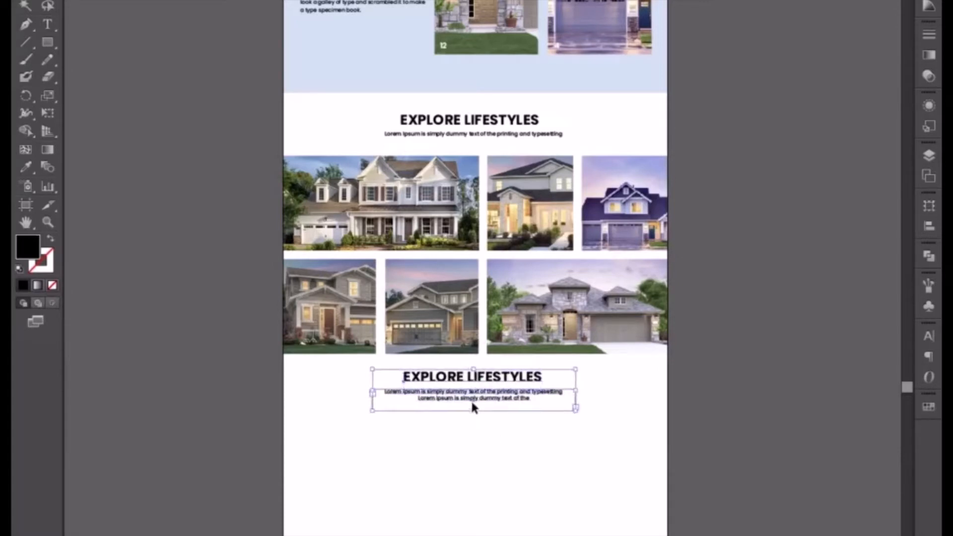
# Shift the original Explore Lifestyles heading and subtitle right towards the page centre, then nudge the subtitle slightly back left.
pyautogui.click(419, 119)
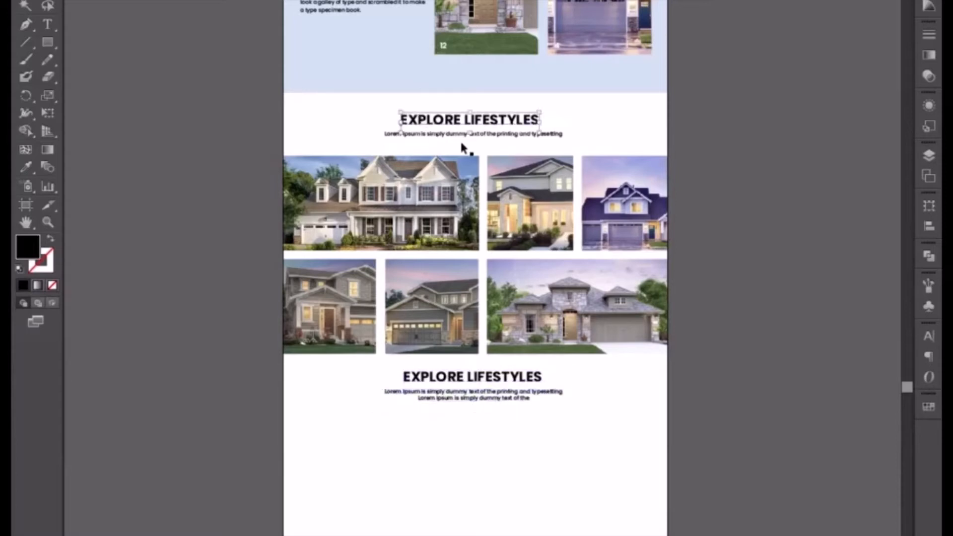
pyautogui.keyDown('shift'); pyautogui.click(549, 137); pyautogui.keyUp('shift')
pyautogui.hotkey('shift', 'Right')
pyautogui.hotkey('shift', 'Right')
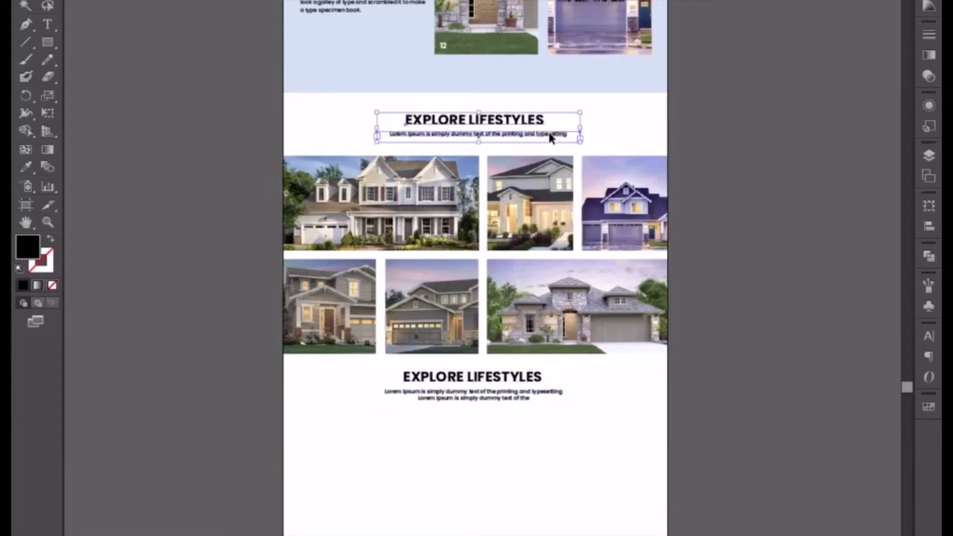
pyautogui.click(573, 145)
pyautogui.click(561, 134)
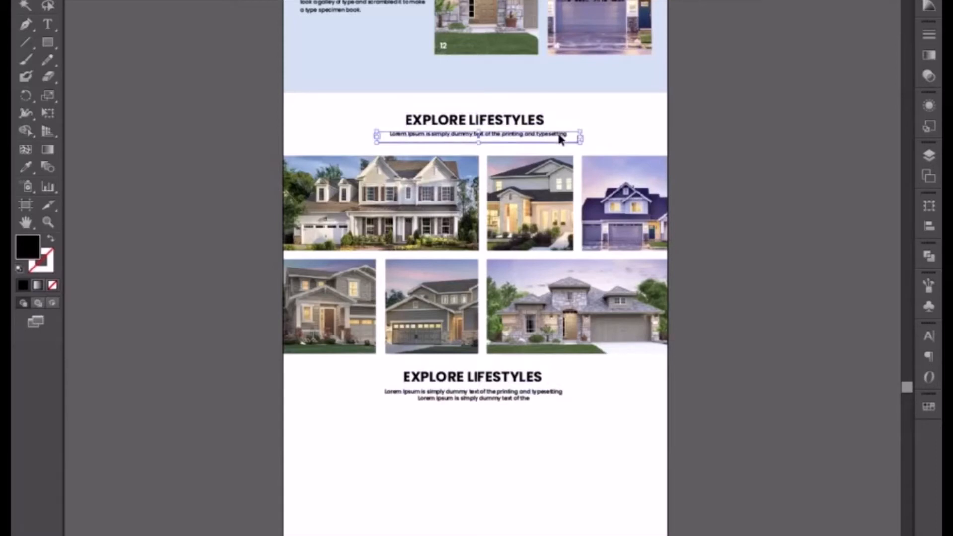
pyautogui.hotkey('shift', 'Left')
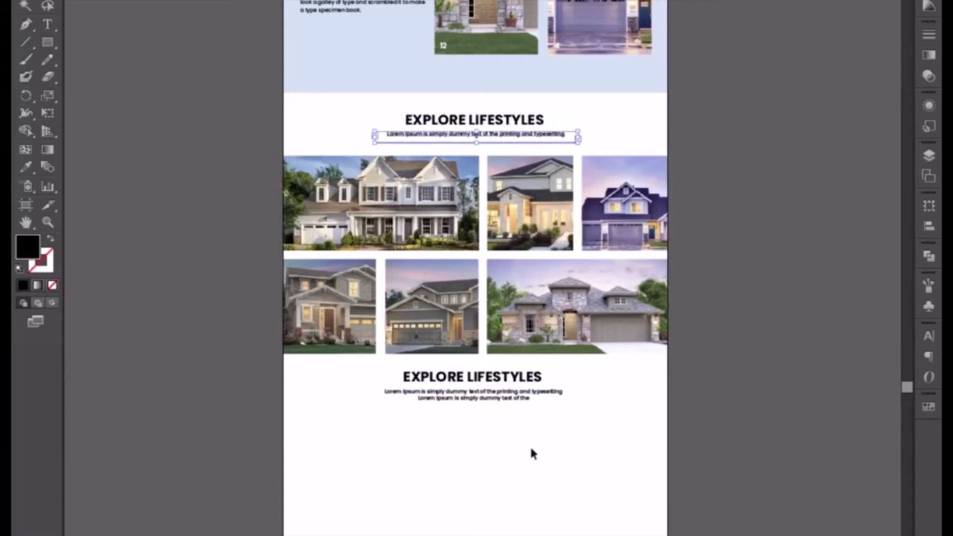
pyautogui.click(542, 441)
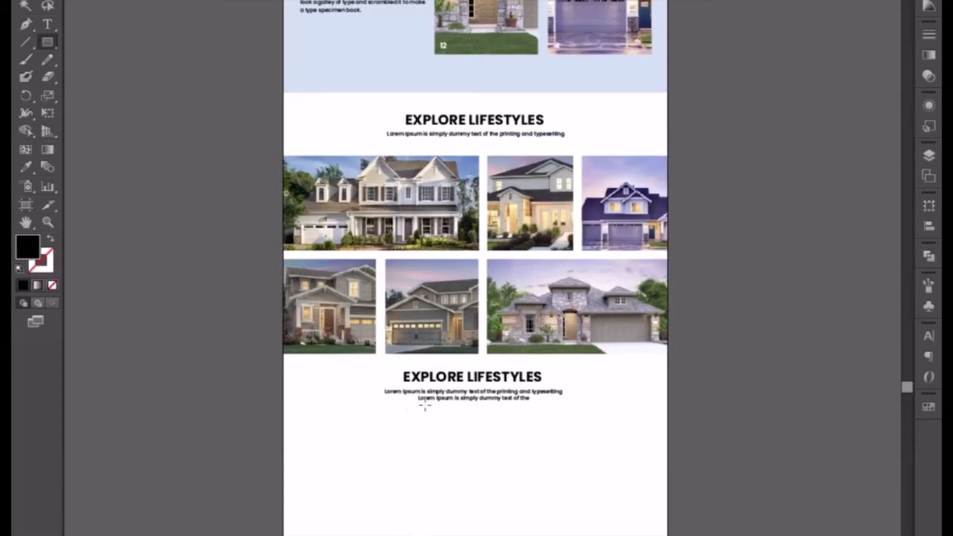
# Replace the copied heading's text with "PROPERTIES BY AREA".
pyautogui.click(47, 24)
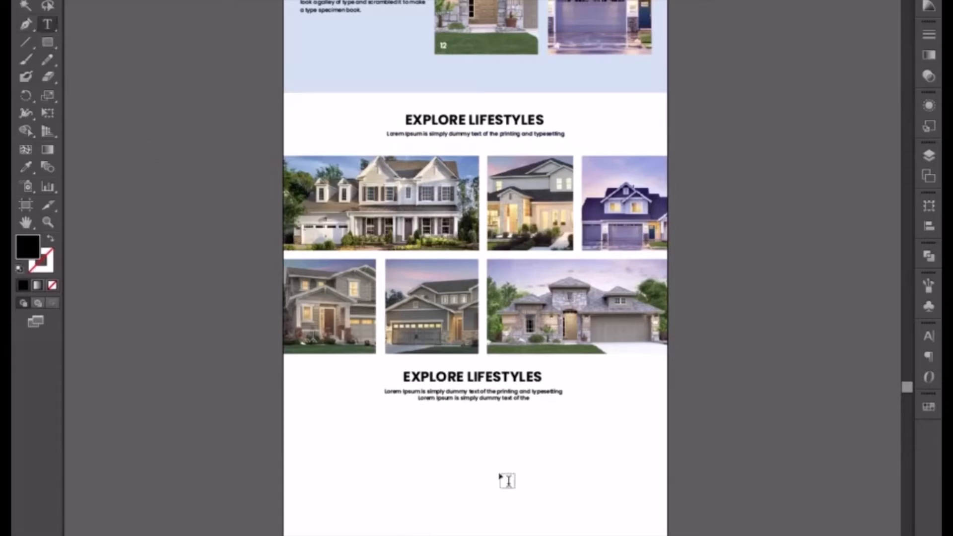
pyautogui.click(464, 377)
pyautogui.tripleClick(483, 380)
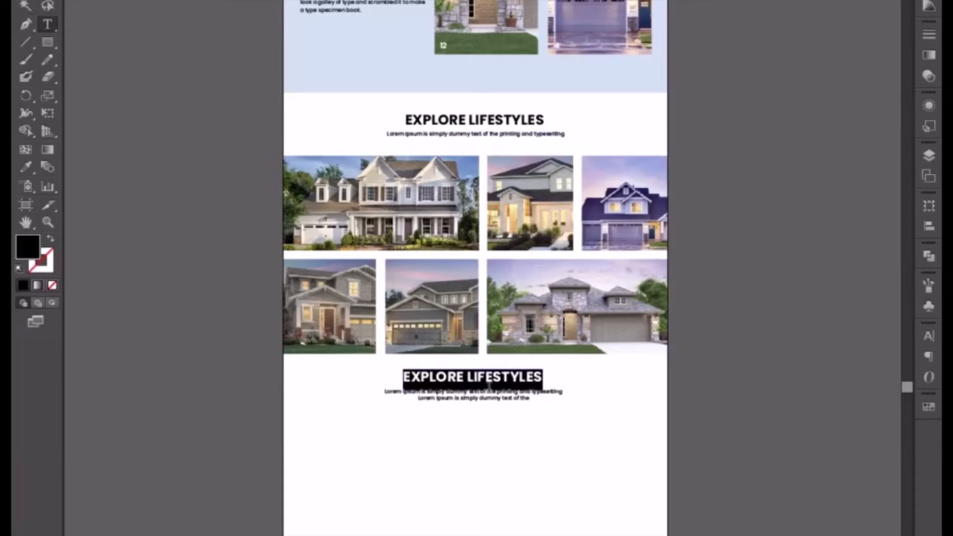
pyautogui.write('PRO')
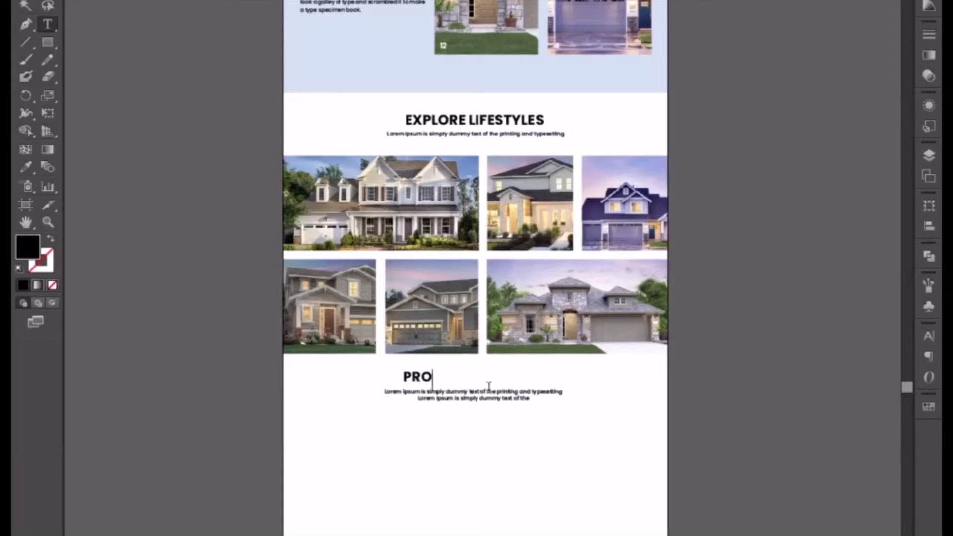
pyautogui.write('PERTIES BY AREA')
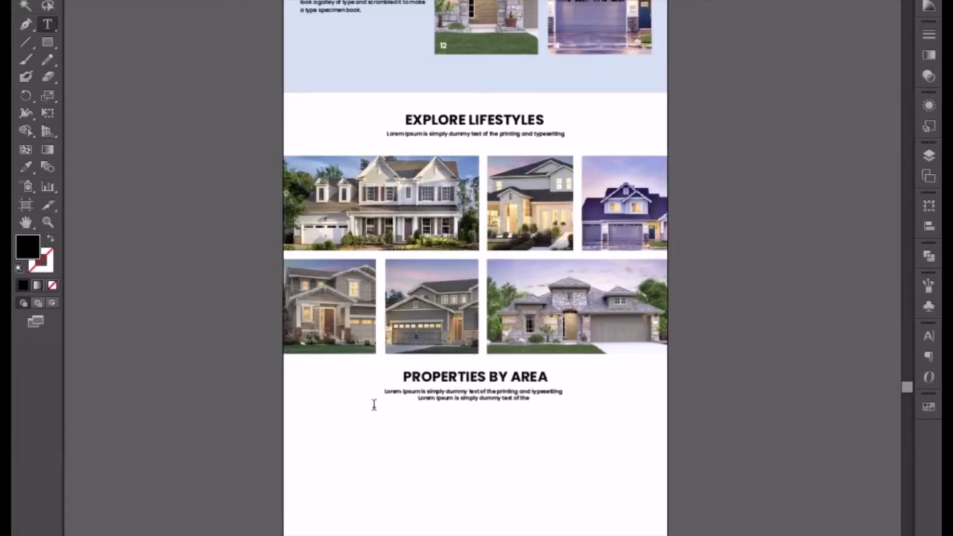
pyautogui.click(26, 5)
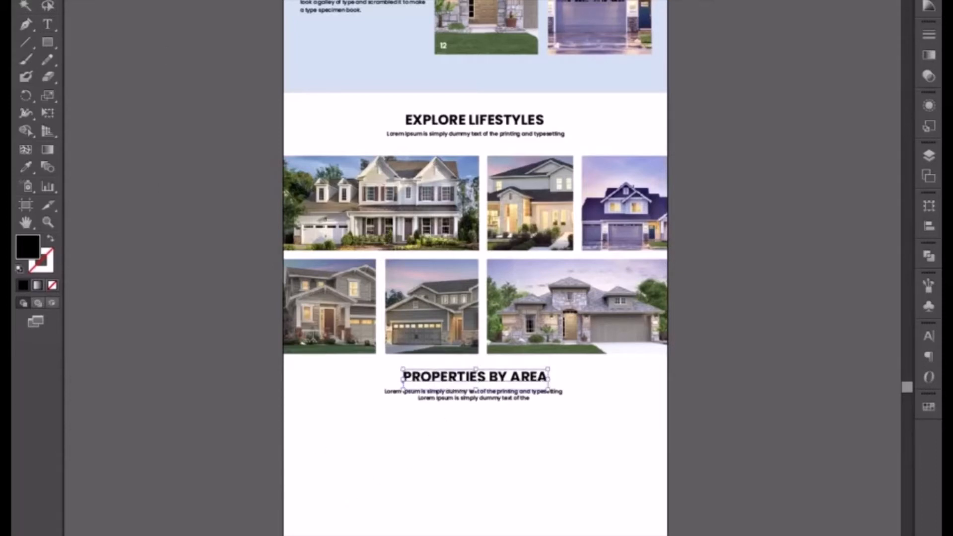
pyautogui.click(371, 452)
# Draw a black rectangle nearly half the page width below the Properties by Area text, starting at the page's left edge.
pyautogui.press('m')
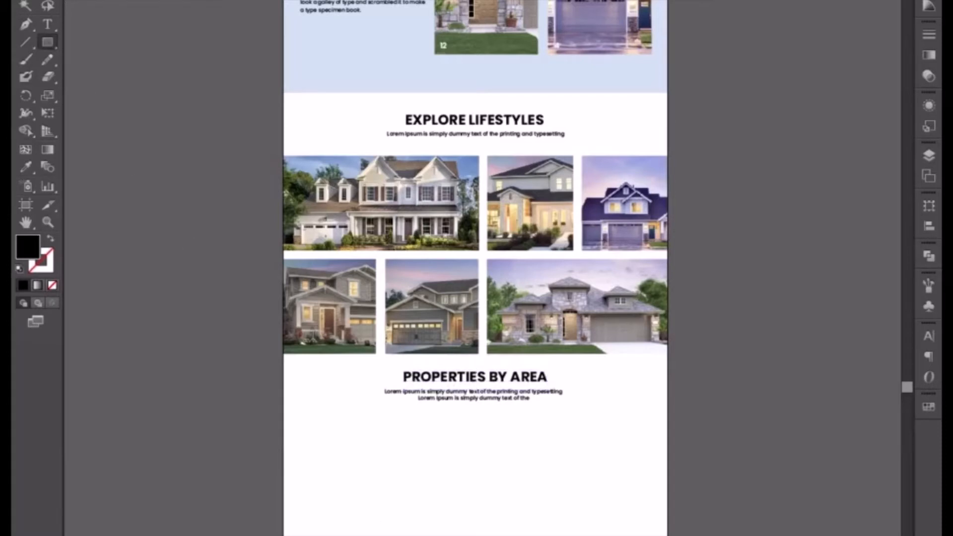
pyautogui.scroll(-5, 389, 404)
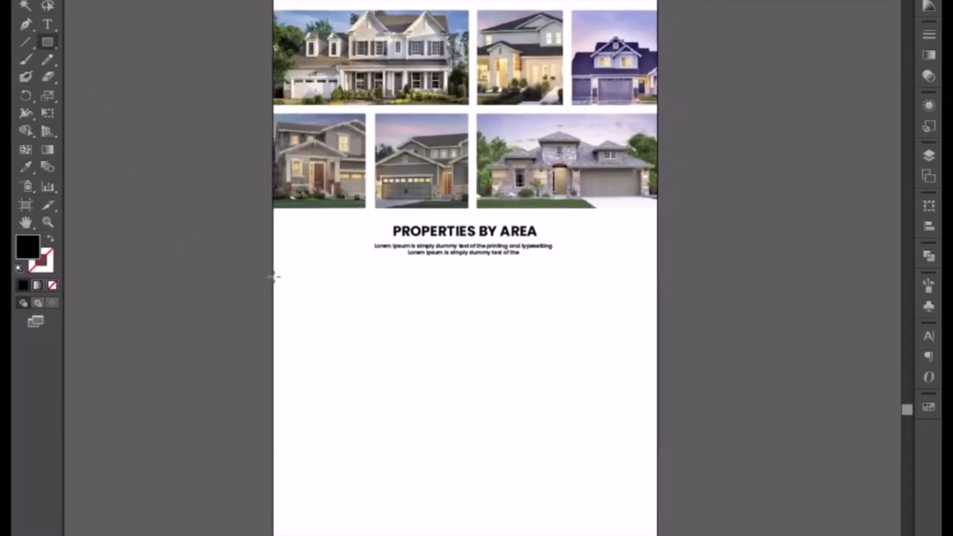
pyautogui.moveTo(273, 276); pyautogui.dragTo(454, 432)
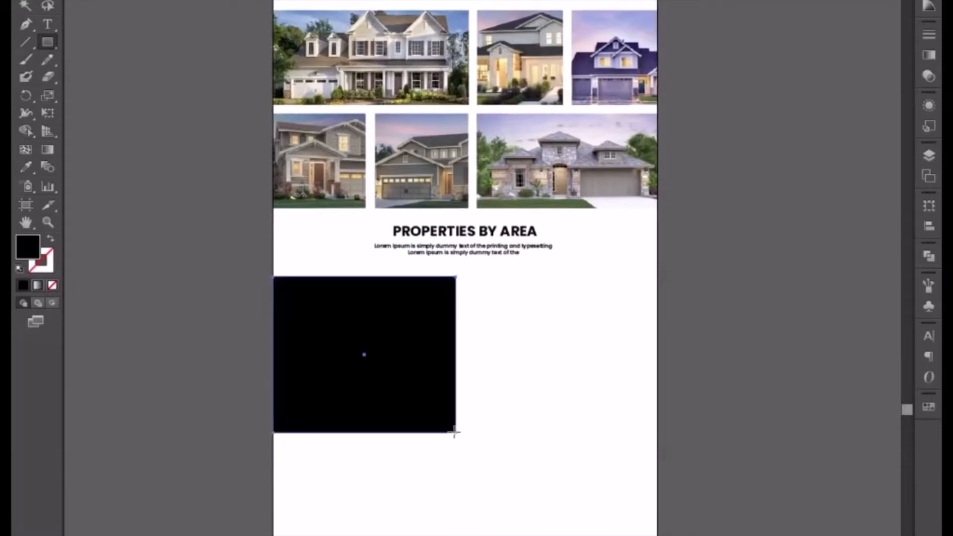
pyautogui.press('v')
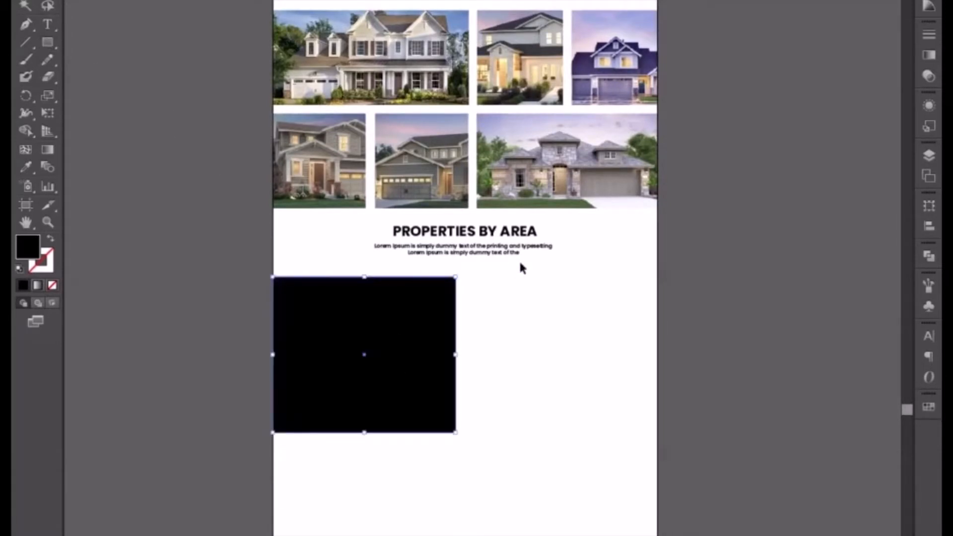
# Move the Properties by Area heading and its subtitle slightly down, closer to the black rectangle.
pyautogui.click(475, 233)
pyautogui.moveTo(473, 234); pyautogui.dragTo(475, 235)
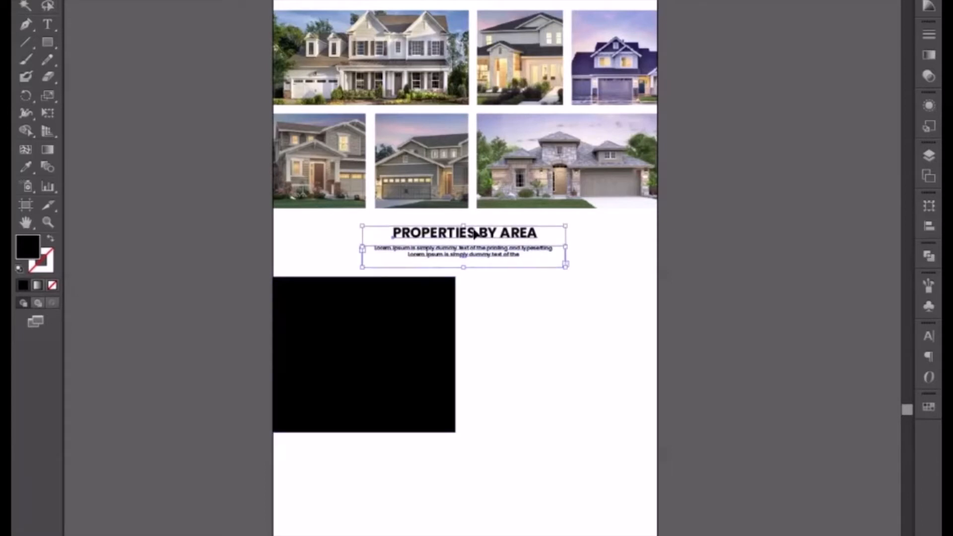
pyautogui.click(521, 447)
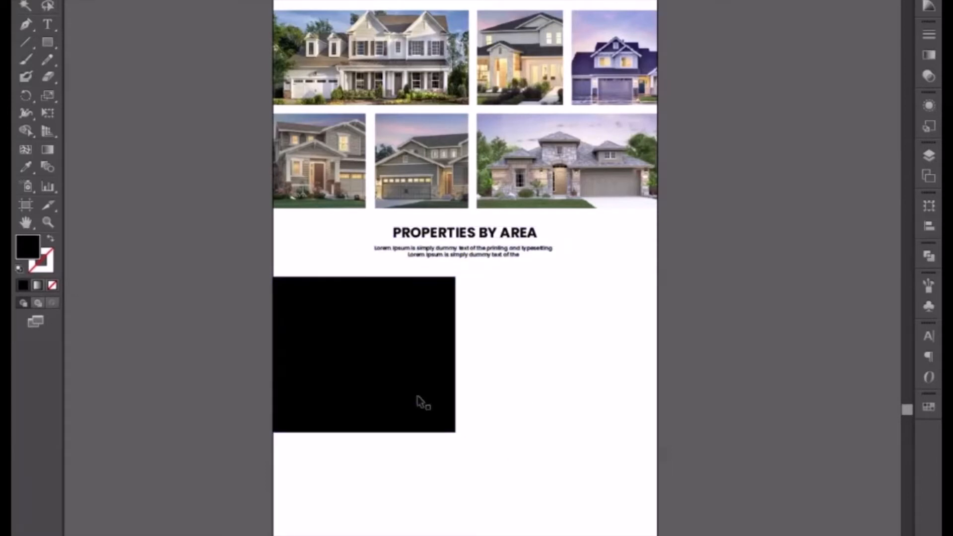
# Duplicate the black rectangle to the page's right edge and widen the original to narrow the gap between them.
pyautogui.moveTo(412, 394); pyautogui.dragTo(585, 377)
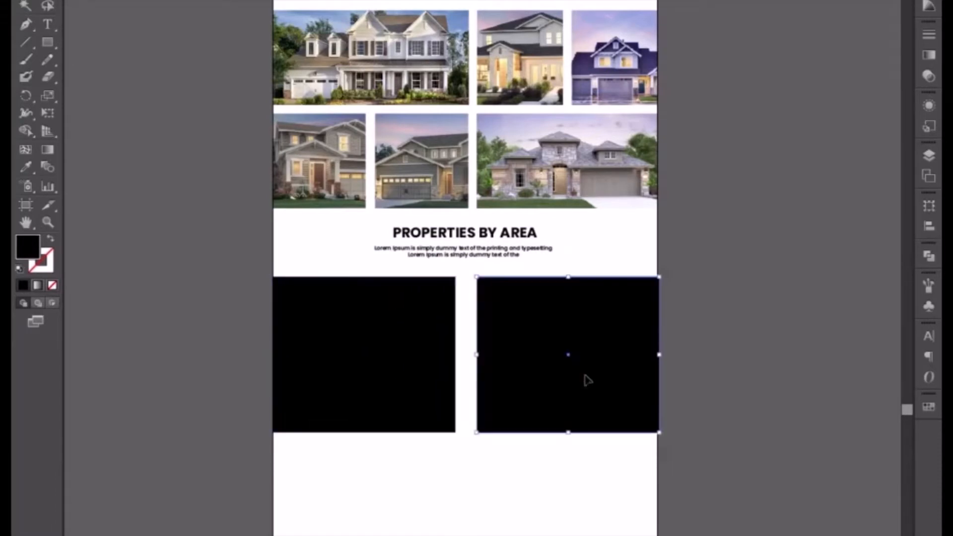
pyautogui.click(445, 377)
pyautogui.moveTo(458, 356); pyautogui.dragTo(468, 357)
pyautogui.click(485, 493)
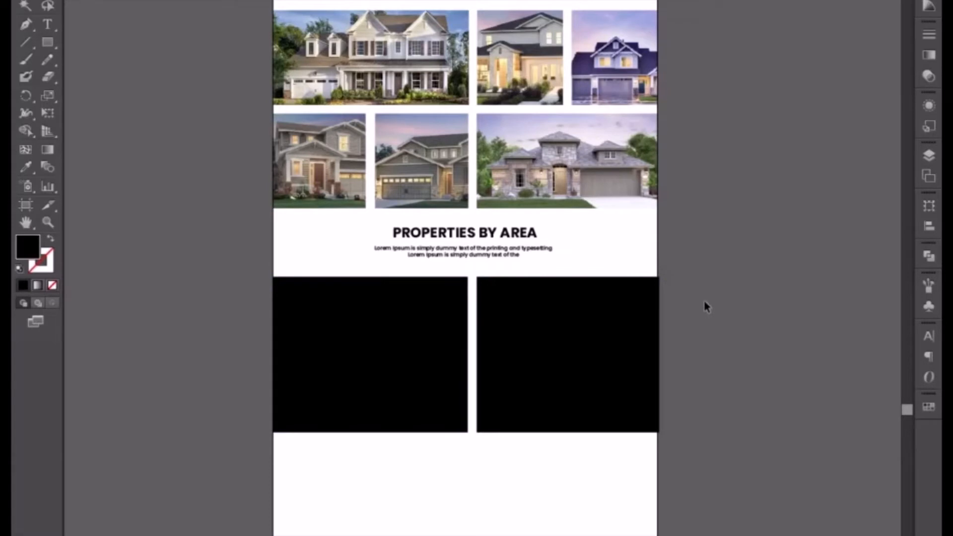
# Delete the old city-photo section below the black rectangles, including its blue background, eight image cards and their texts.
pyautogui.moveTo(506, 442); pyautogui.dragTo(506, 200)
pyautogui.moveTo(428, 300); pyautogui.dragTo(351, 178)
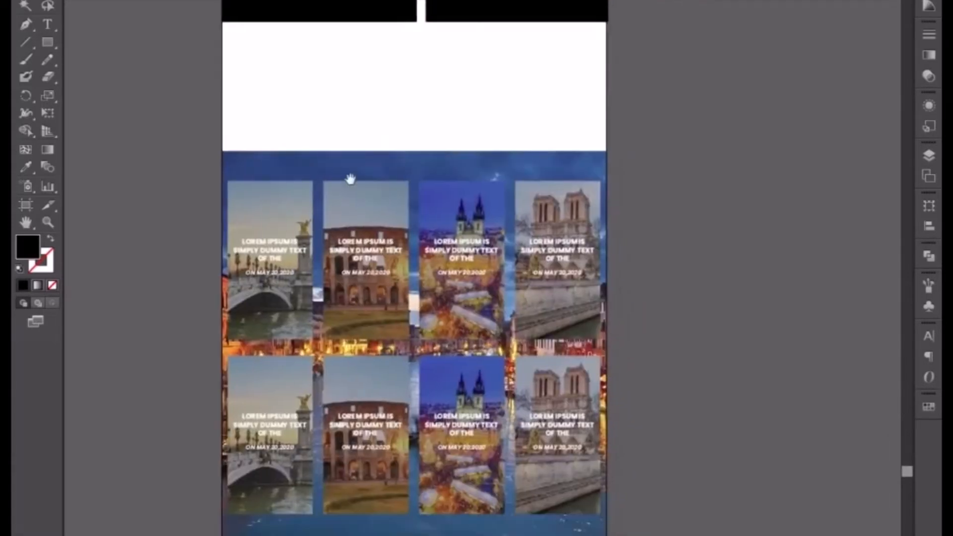
pyautogui.moveTo(169, 139); pyautogui.dragTo(698, 495)
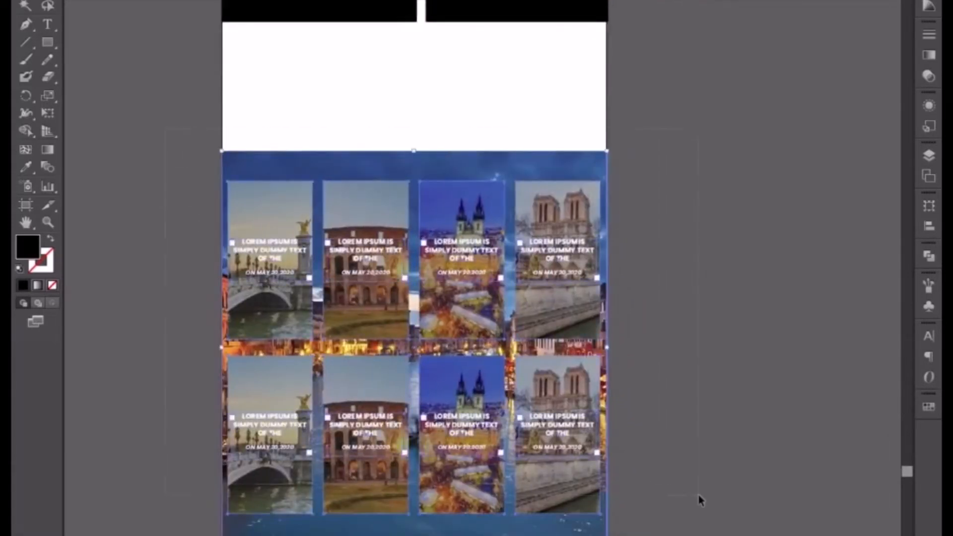
pyautogui.press('Delete')
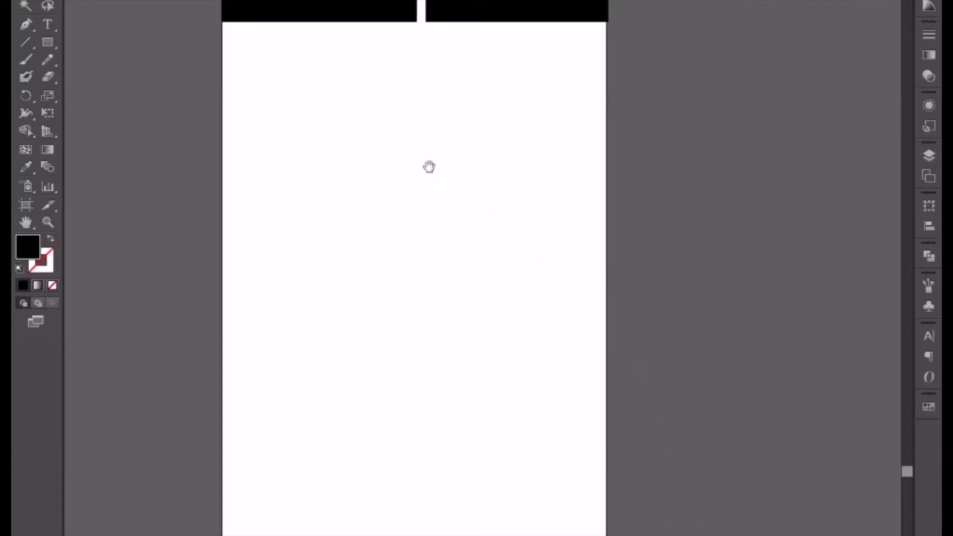
# Draw a tall black rectangle about a third of the page wide below the pair, and duplicate it twice to form a three-column row.
pyautogui.moveTo(429, 166); pyautogui.dragTo(470, 377)
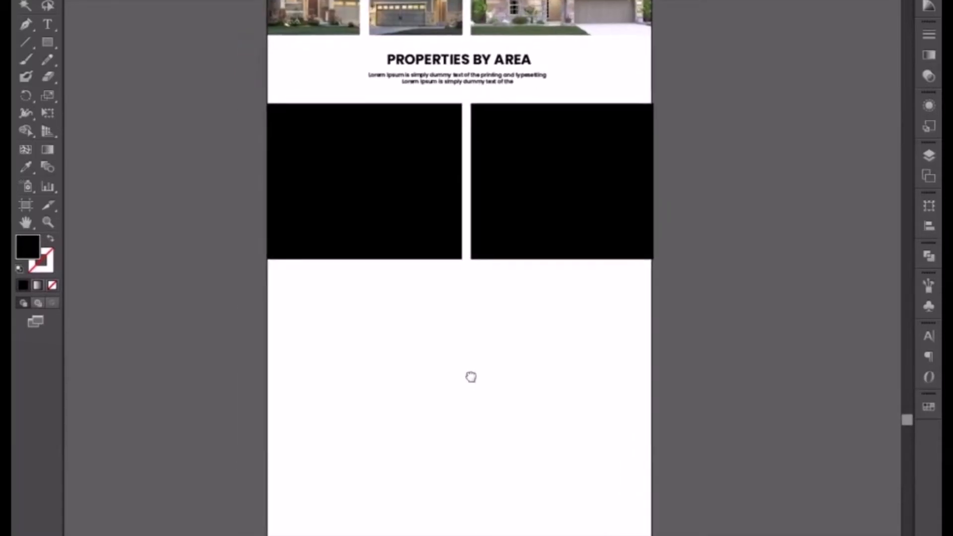
pyautogui.click(42, 42)
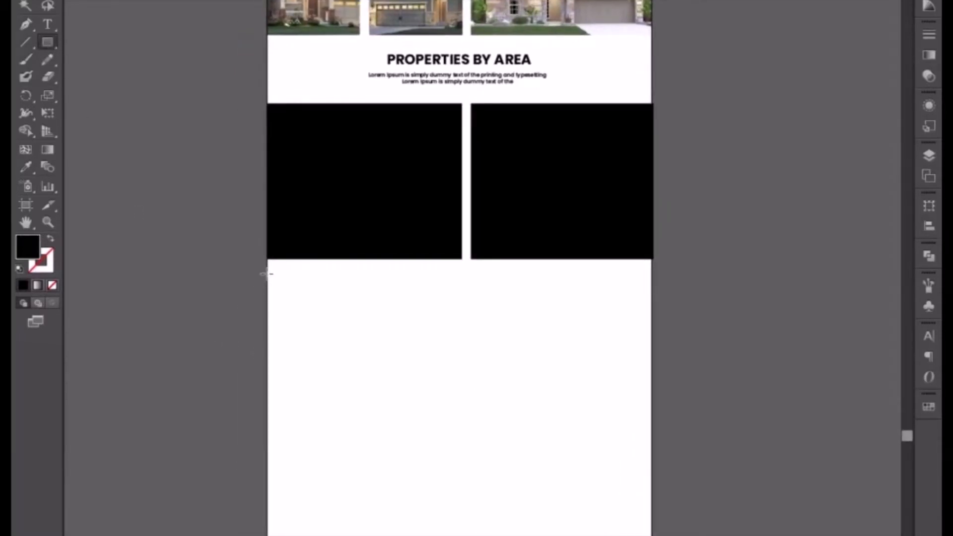
pyautogui.moveTo(267, 268); pyautogui.dragTo(391, 530)
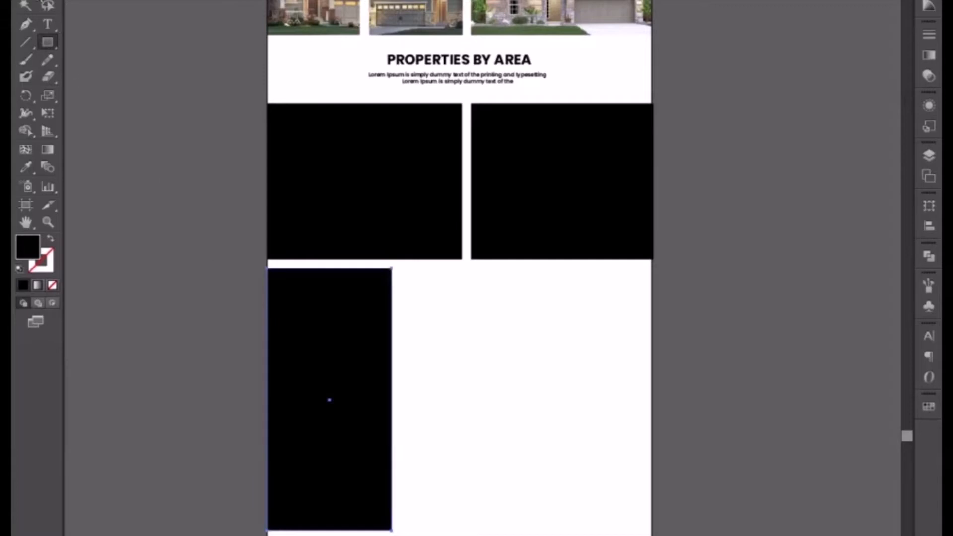
pyautogui.press('v')
pyautogui.moveTo(328, 400); pyautogui.dragTo(576, 425)
pyautogui.click(463, 411)
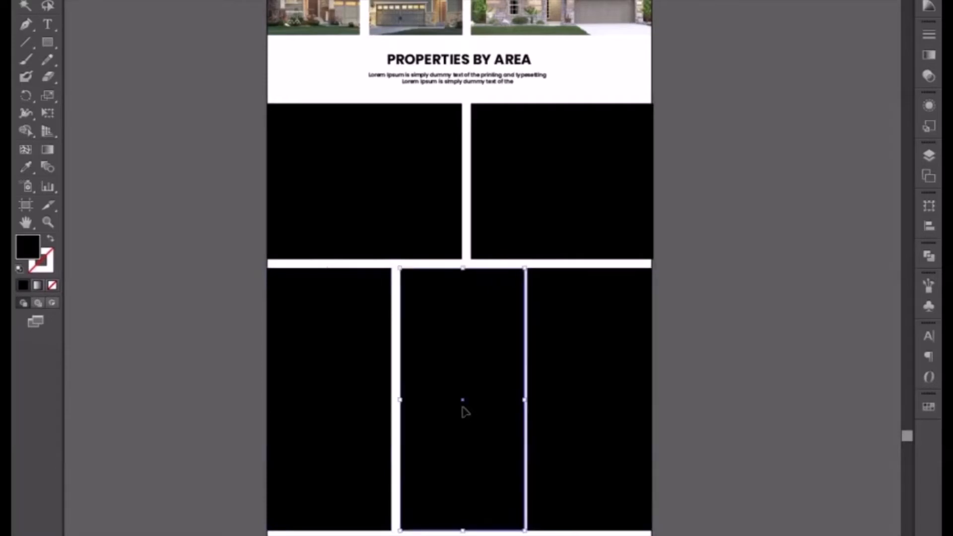
# Nudge the middle tall rectangle left to even the gaps, then distribute the three tall rectangles by their horizontal centres.
pyautogui.press('Left')
pyautogui.press('Left')
pyautogui.press('Left')
pyautogui.press('Left')
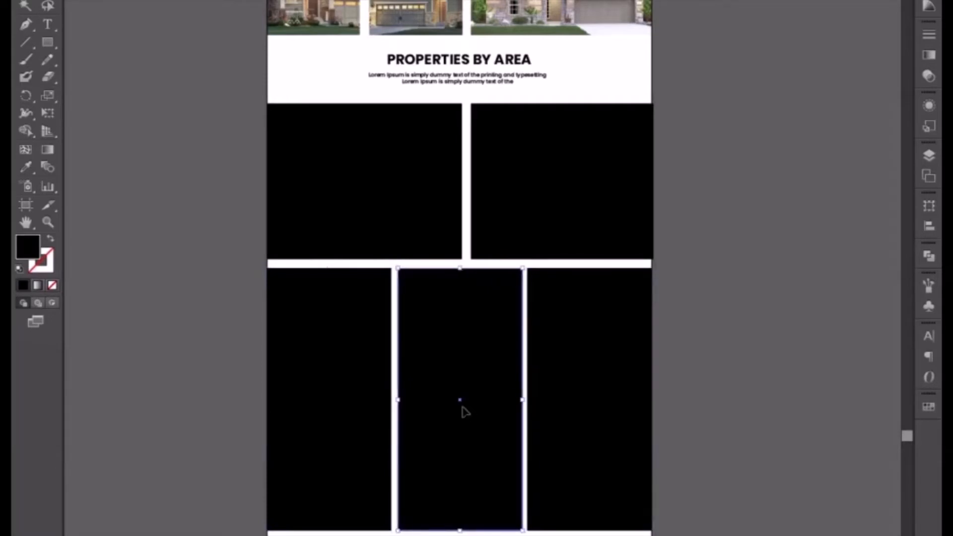
pyautogui.press('Left')
pyautogui.press('Left')
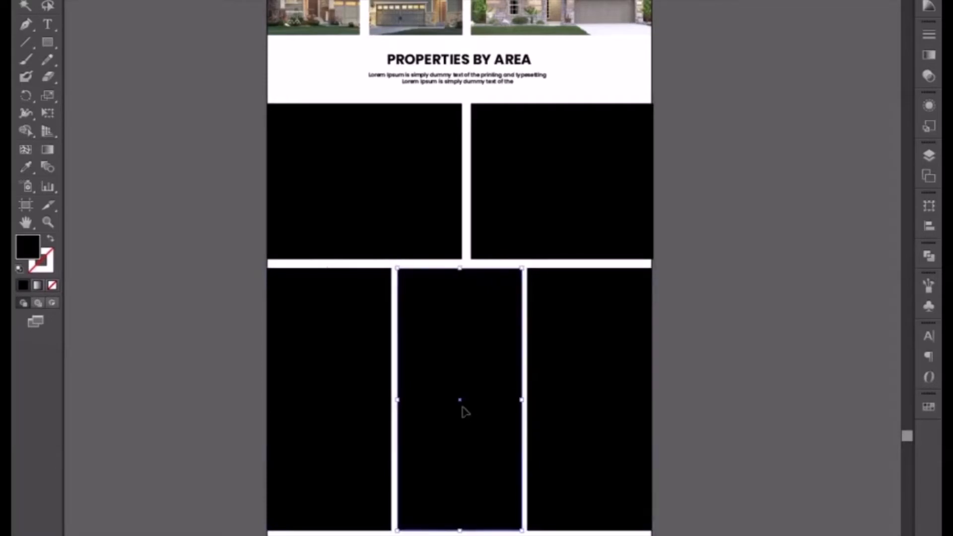
pyautogui.press('Left')
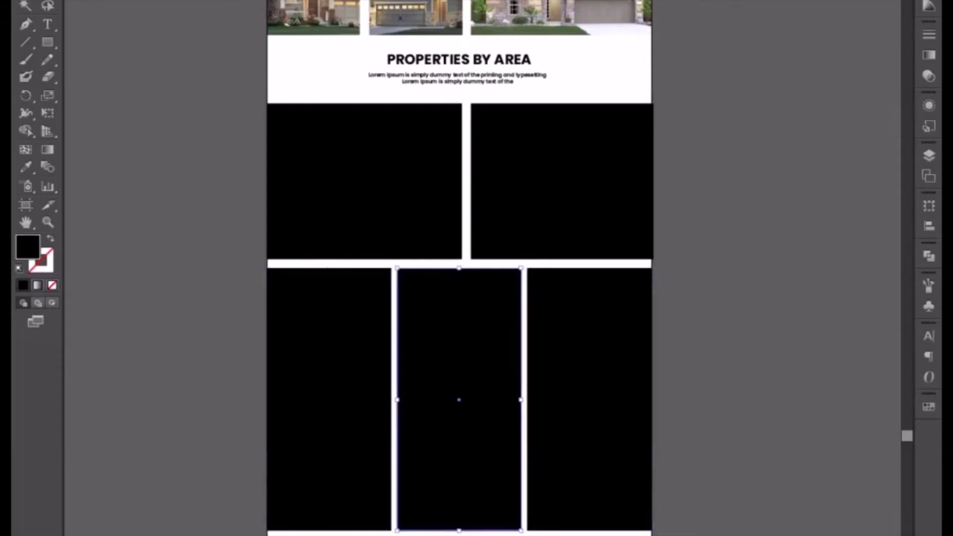
pyautogui.moveTo(582, 535); pyautogui.dragTo(351, 480)
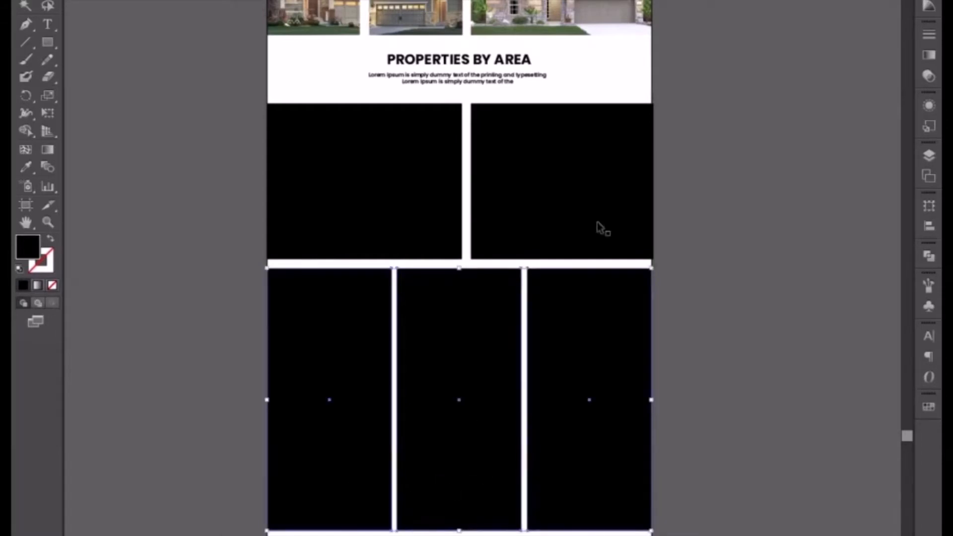
pyautogui.click(578, 0)
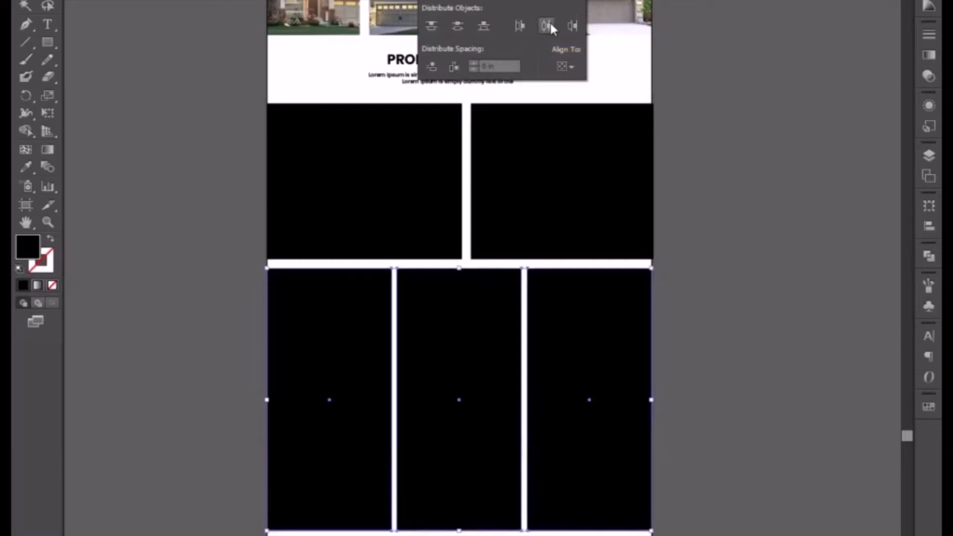
pyautogui.click(747, 362)
pyautogui.click(747, 363)
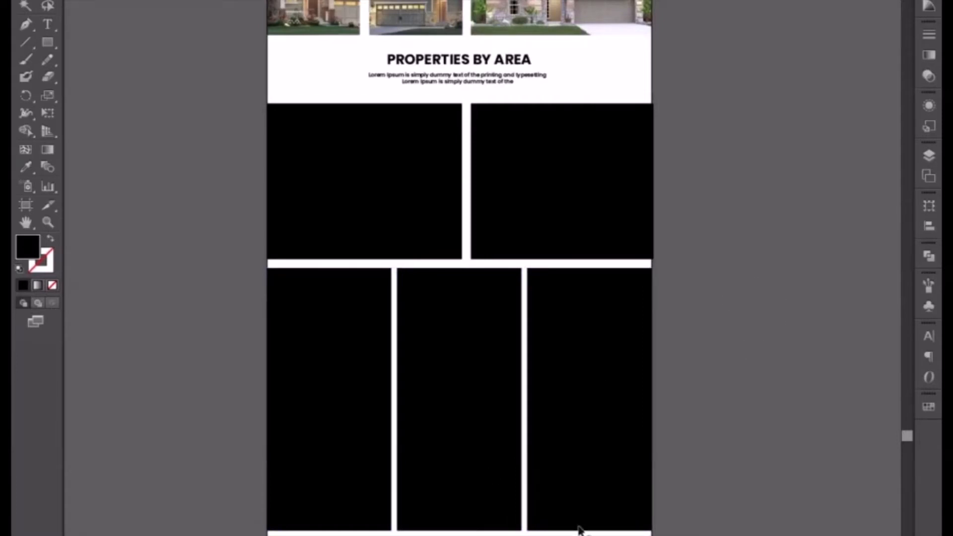
# Nudge the three tall rectangles slightly up and widen the upper-left rectangle slightly to tighten the gaps.
pyautogui.moveTo(596, 532); pyautogui.dragTo(357, 459)
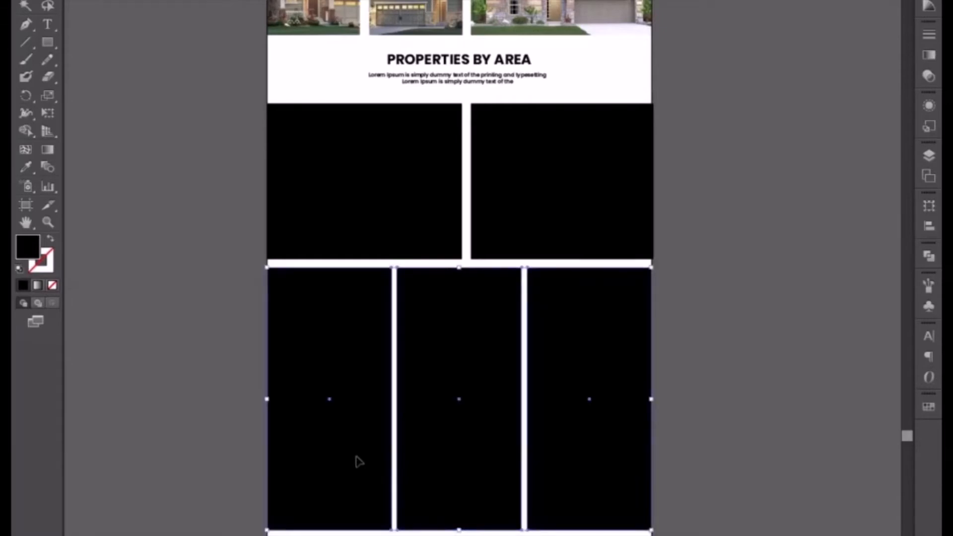
pyautogui.press('Up')
pyautogui.press('Up')
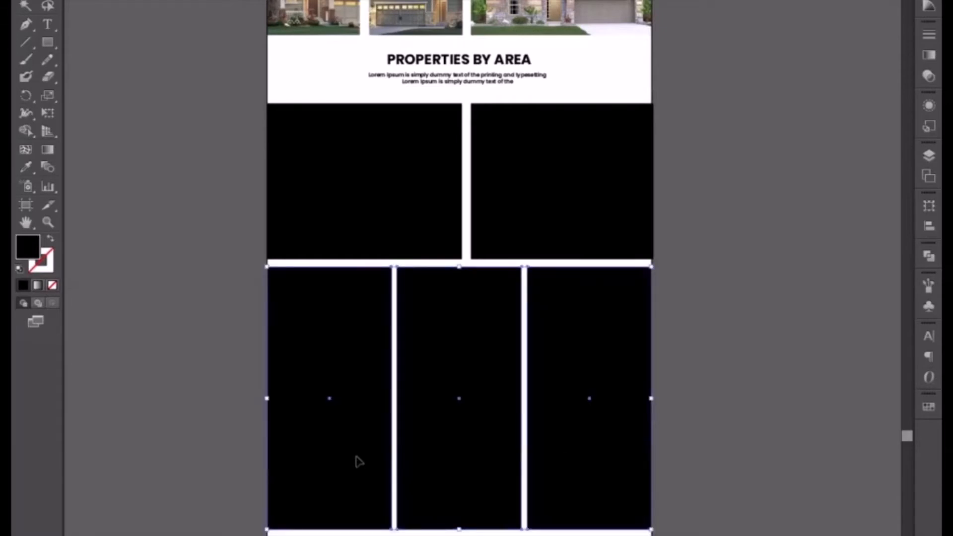
pyautogui.click(724, 438)
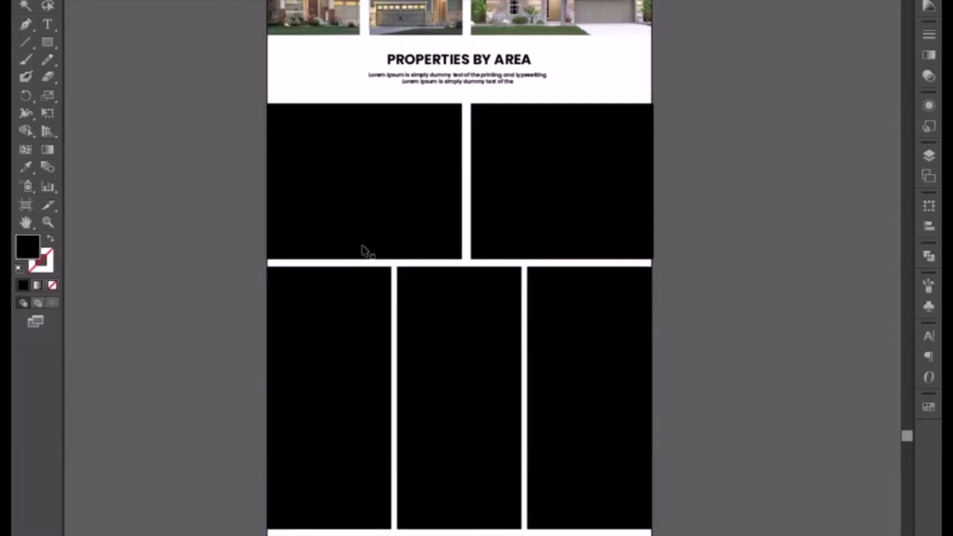
pyautogui.click(365, 228)
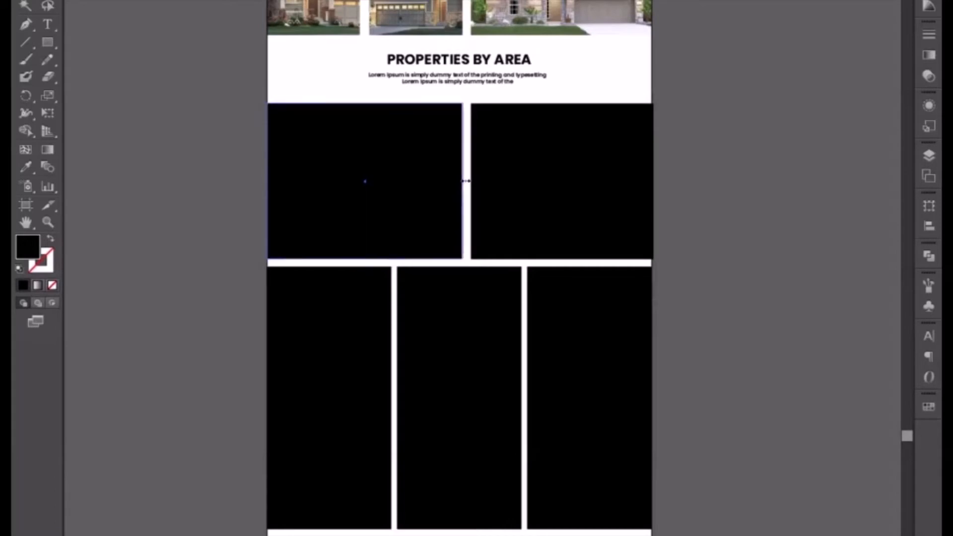
pyautogui.moveTo(465, 181); pyautogui.dragTo(468, 181)
# Move all five black rectangles slightly up towards the Properties by Area text.
pyautogui.moveTo(185, 204); pyautogui.dragTo(587, 535)
pyautogui.press('Up')
pyautogui.press('Up')
pyautogui.press('Up')
pyautogui.press('Up')
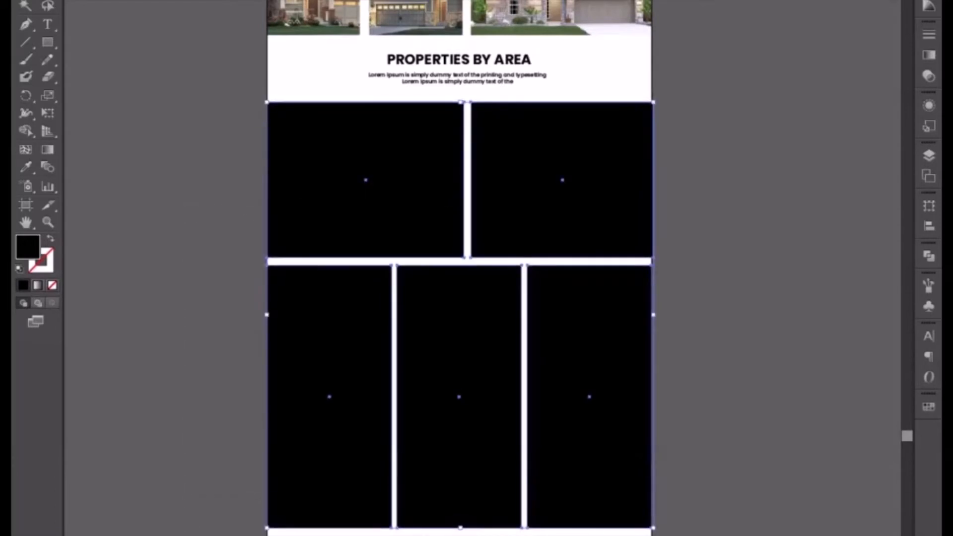
pyautogui.press('Up')
pyautogui.press('Up')
pyautogui.press('Up')
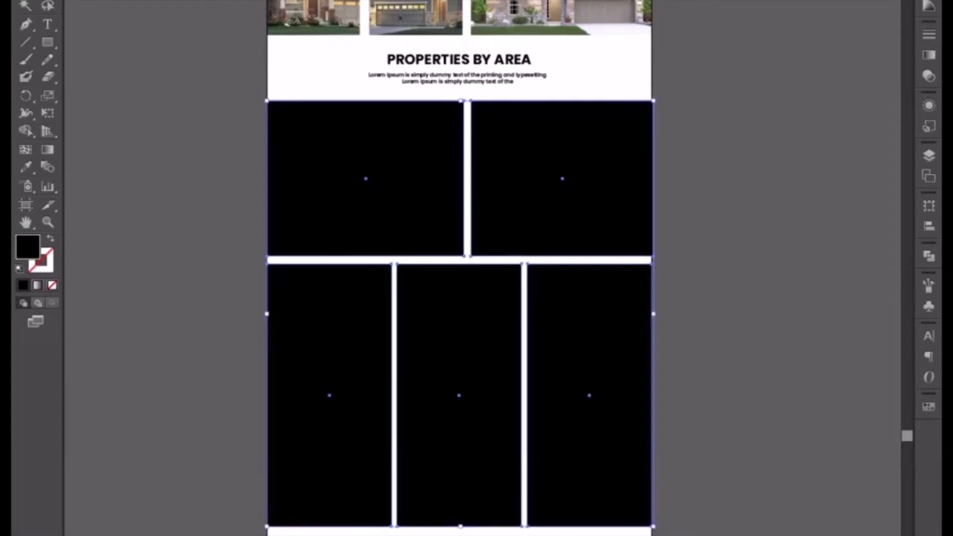
pyautogui.click(763, 467)
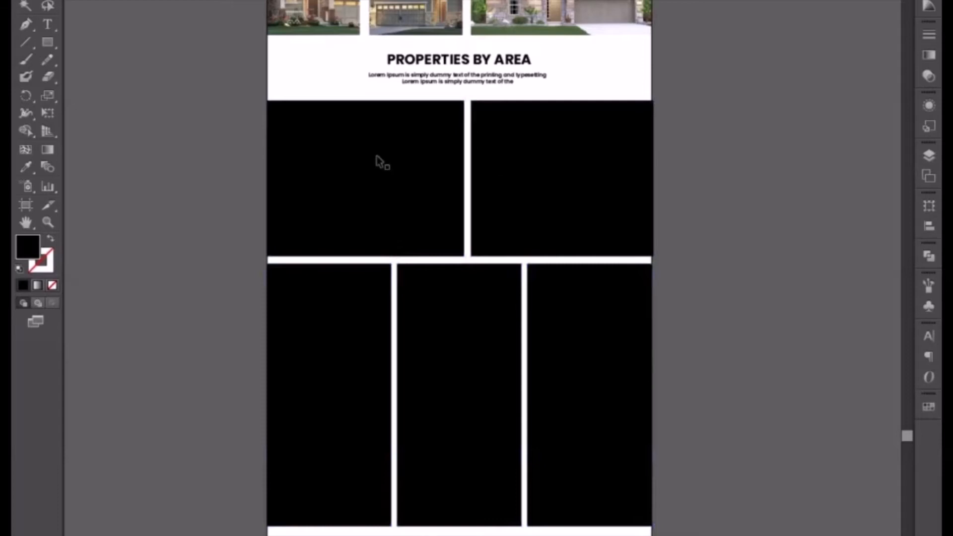
# Duplicate the upper pair of rectangles below the tall row, adjusting the gap to match the one above.
pyautogui.moveTo(207, 139); pyautogui.dragTo(570, 231)
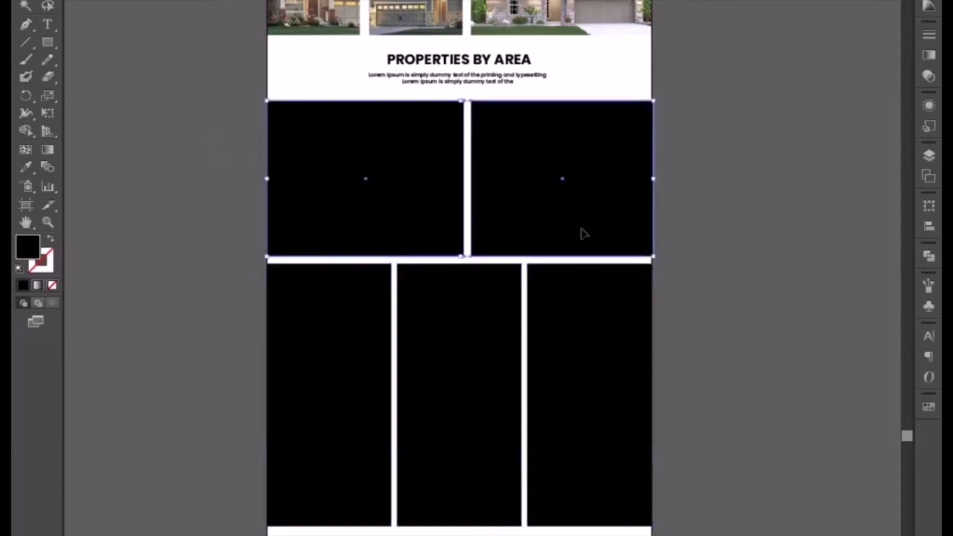
pyautogui.scroll(-4, 586, 149)
pyautogui.moveTo(558, 106); pyautogui.dragTo(551, 533)
pyautogui.moveTo(551, 534); pyautogui.dragTo(550, 534)
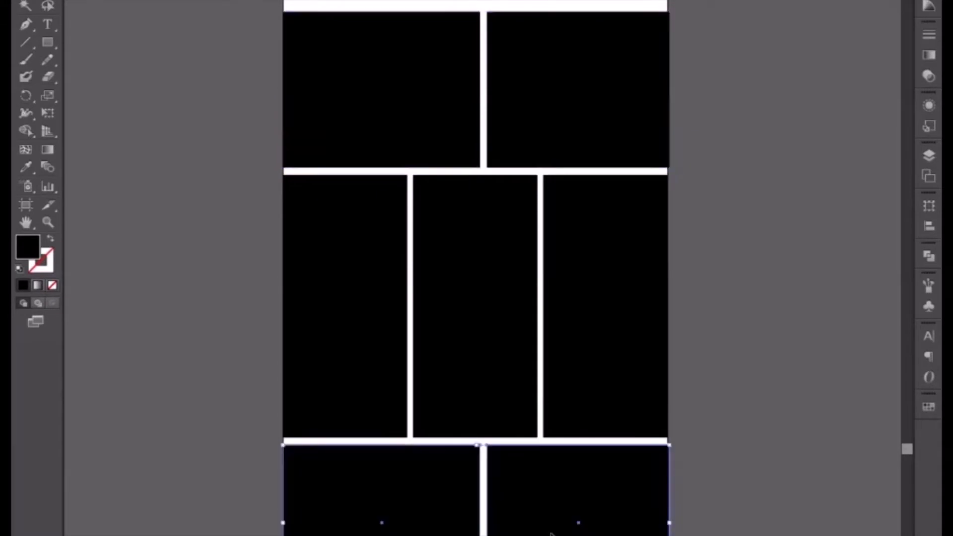
pyautogui.press('Down')
pyautogui.press('Down')
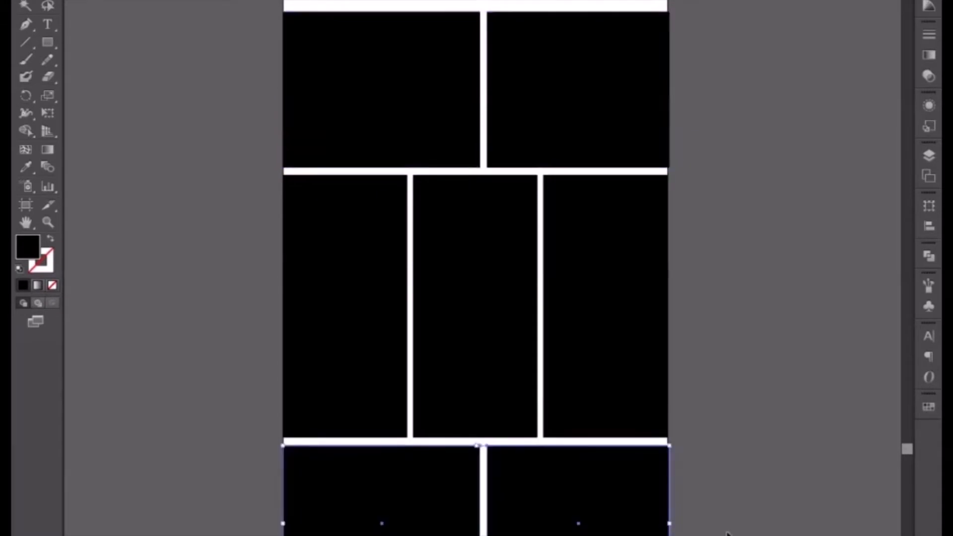
pyautogui.press('Up')
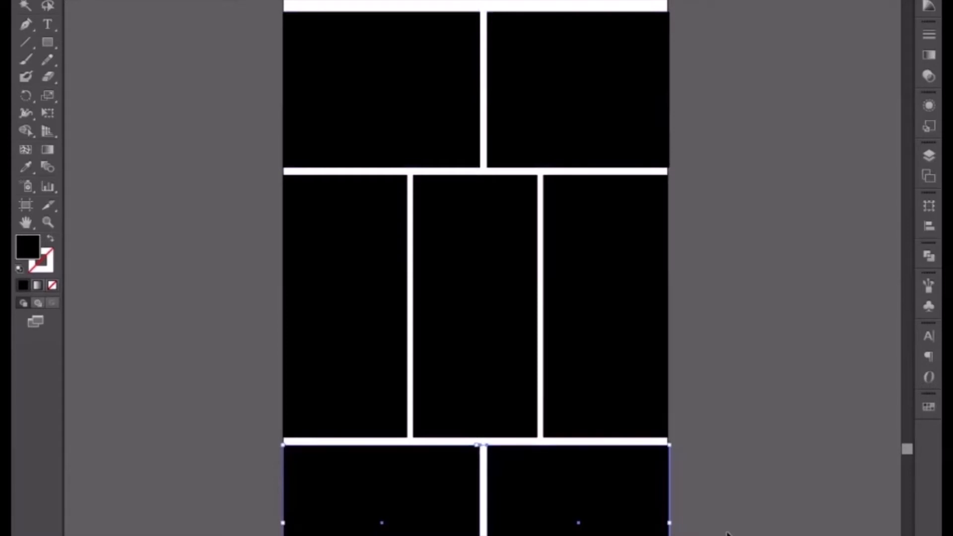
pyautogui.click(750, 403)
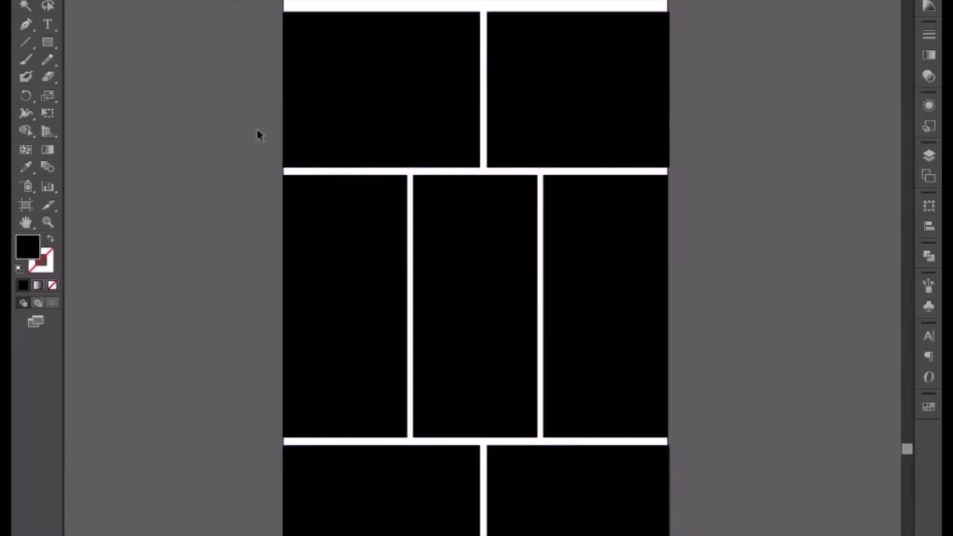
# Stretch all seven black rectangles together slightly past the page's left edge.
pyautogui.moveTo(199, 73); pyautogui.dragTo(603, 520)
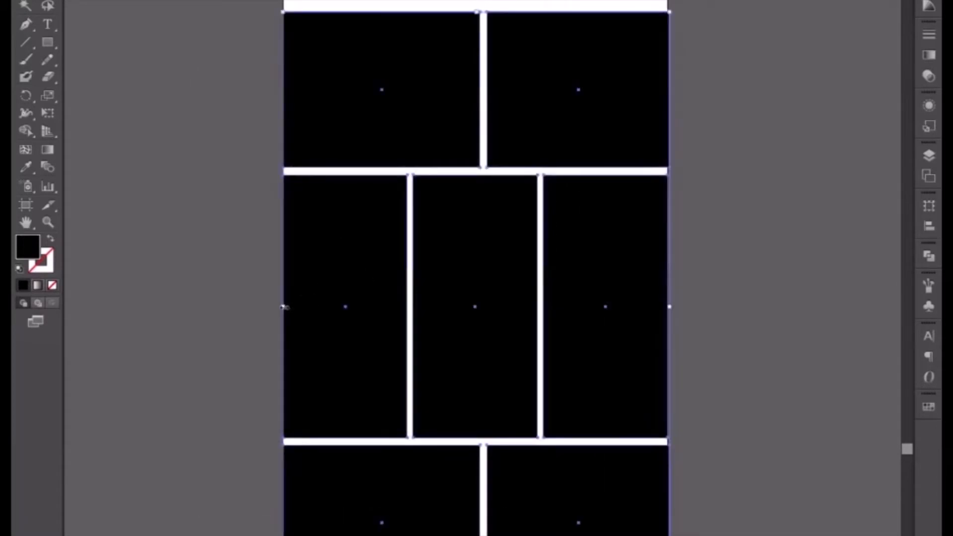
pyautogui.moveTo(284, 307); pyautogui.dragTo(279, 307)
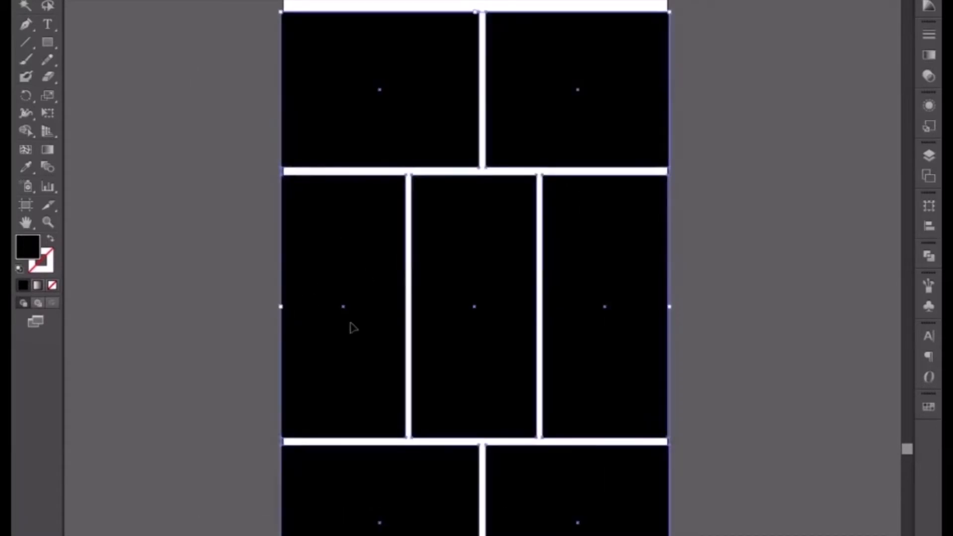
pyautogui.click(728, 327)
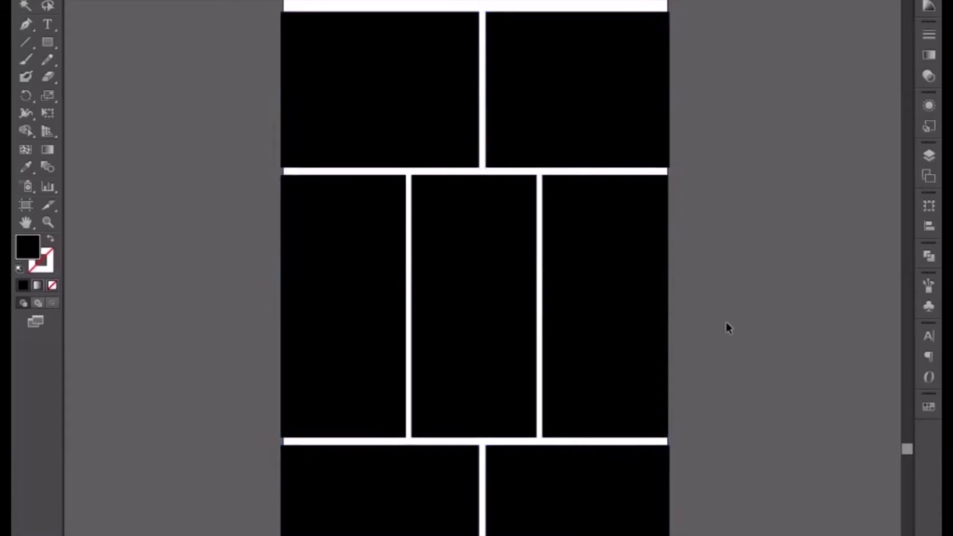
# Bring the grey garage house photo from above the page down beside the blue-roofed house photo.
pyautogui.moveTo(739, 98); pyautogui.dragTo(719, 251)
pyautogui.moveTo(742, 171); pyautogui.dragTo(736, 289)
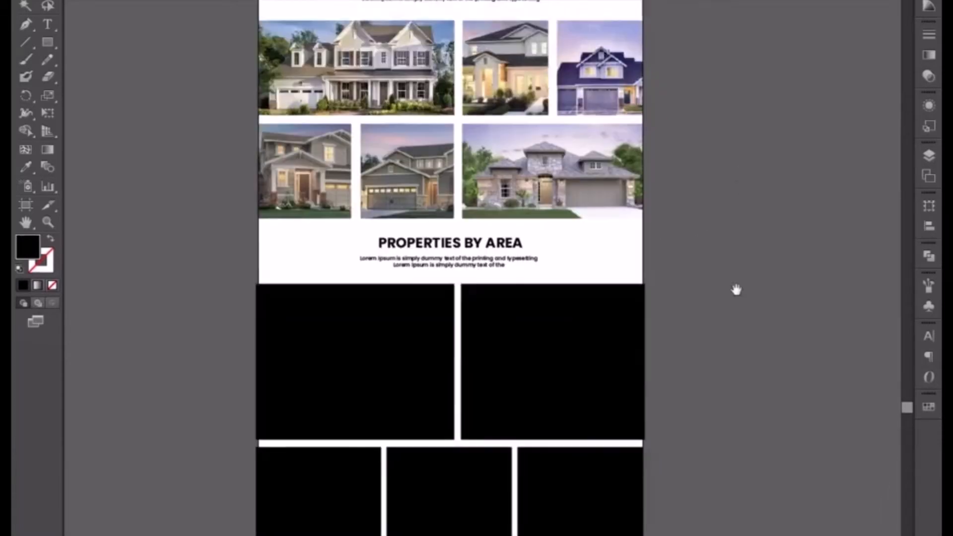
pyautogui.moveTo(695, 153); pyautogui.dragTo(706, 303)
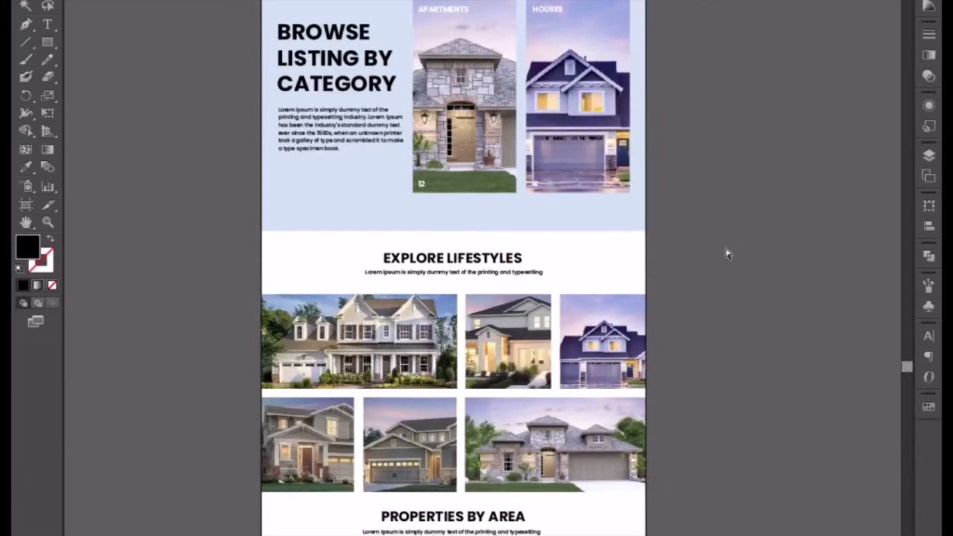
pyautogui.hotkey('ctrl', '-')
pyautogui.moveTo(705, 141); pyautogui.dragTo(615, 341)
pyautogui.moveTo(625, 141); pyautogui.dragTo(587, 330)
pyautogui.moveTo(580, 239); pyautogui.dragTo(505, 324)
pyautogui.moveTo(494, 114); pyautogui.dragTo(520, 222)
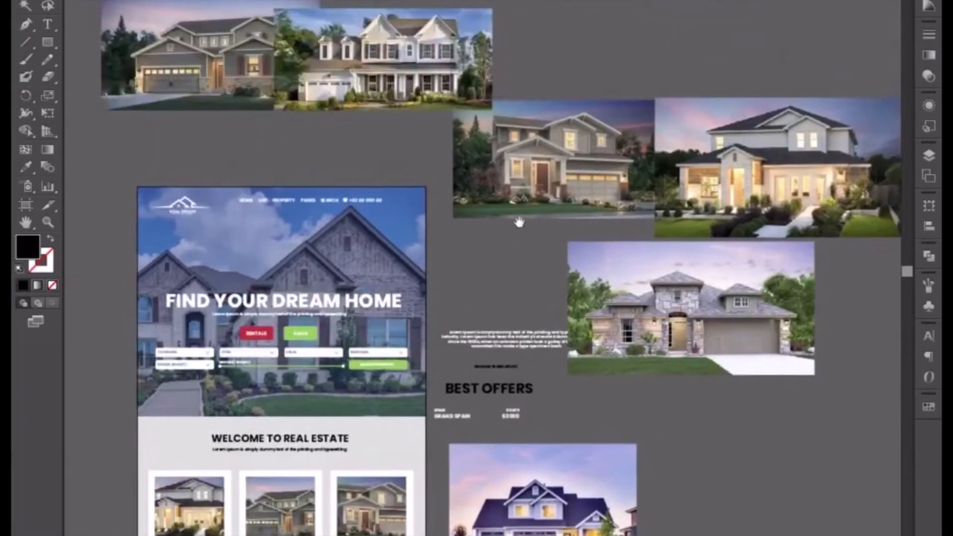
pyautogui.click(375, 88)
pyautogui.click(202, 107)
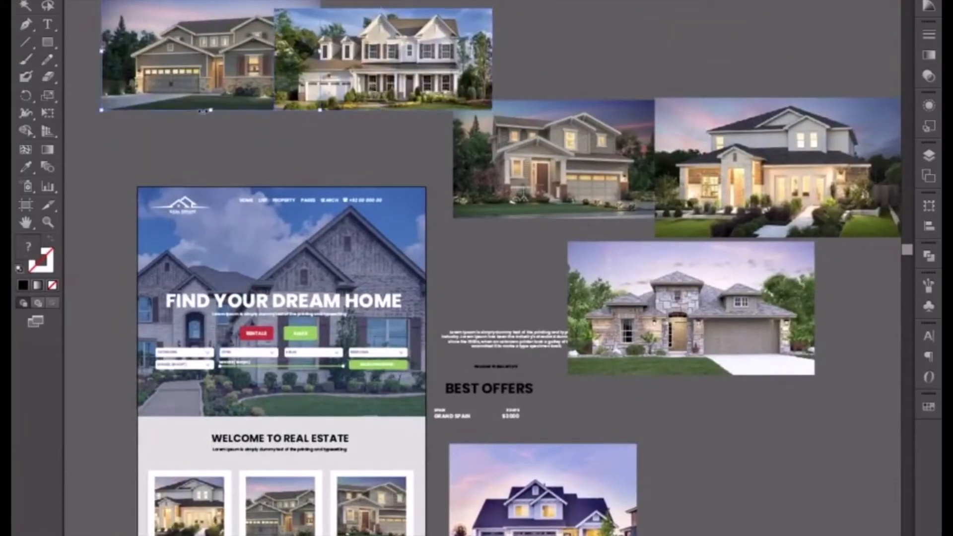
pyautogui.moveTo(184, 65); pyautogui.dragTo(643, 491)
# Place the grey house photo behind the upper pair of black rectangles and enlarge it to span both.
pyautogui.scroll(-10, 595, 447)
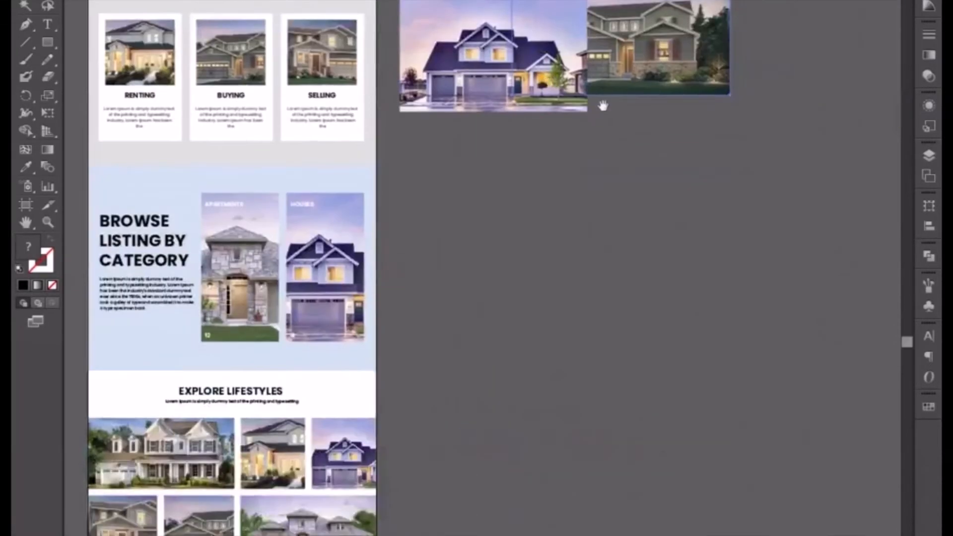
pyautogui.moveTo(538, 426); pyautogui.dragTo(594, 240)
pyautogui.moveTo(589, 180); pyautogui.dragTo(463, 344)
pyautogui.hscroll(-5, 640, 251)
pyautogui.scroll(-2, 640, 251)
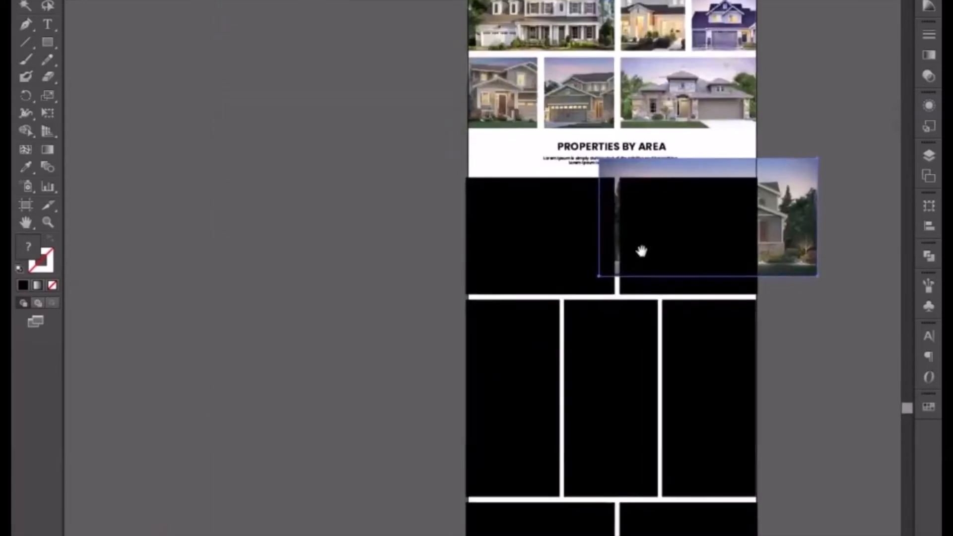
pyautogui.moveTo(597, 278); pyautogui.dragTo(419, 335)
pyautogui.moveTo(814, 327); pyautogui.dragTo(782, 329)
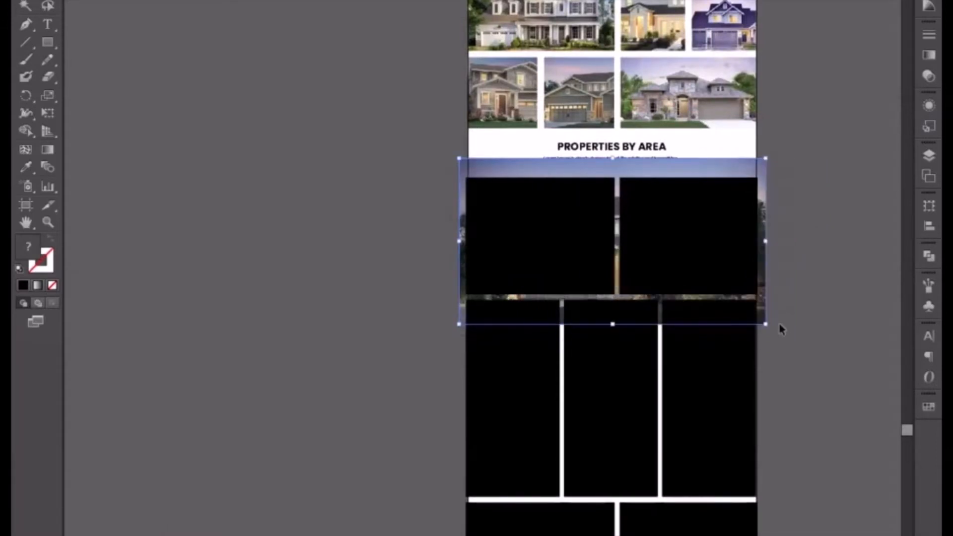
# Clip the house photo into each of the two upper rectangles with separate clipping masks, splitting the image across both.
pyautogui.click(825, 266)
pyautogui.click(708, 178)
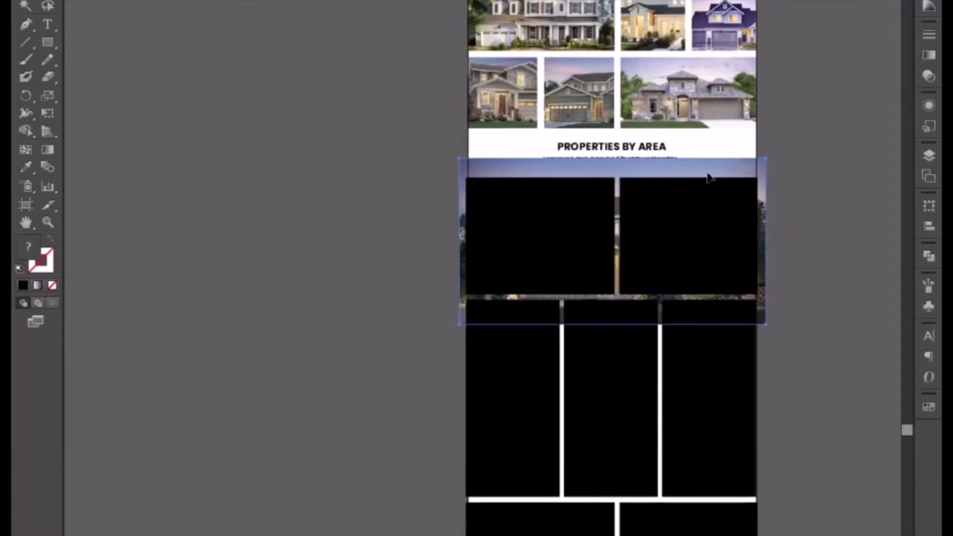
pyautogui.rightClick(693, 222)
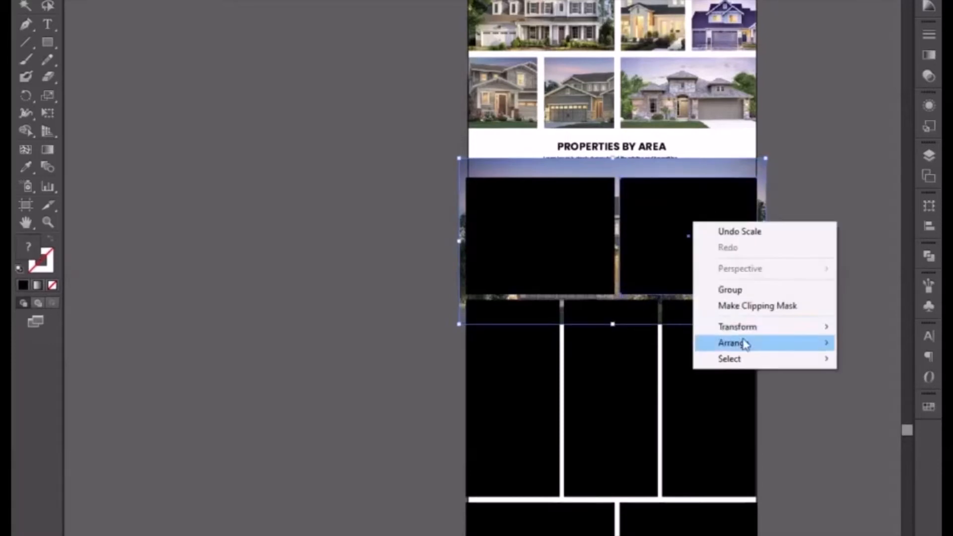
pyautogui.click(746, 310)
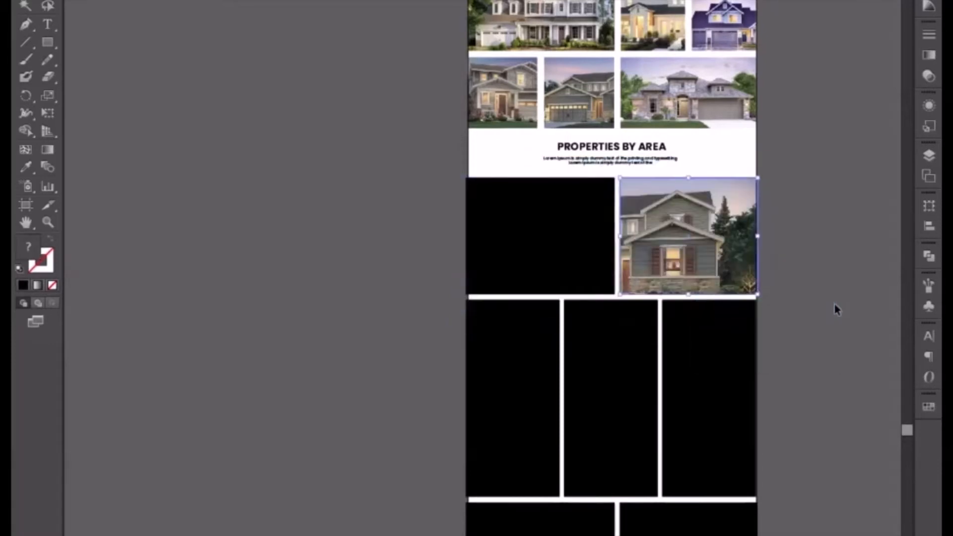
pyautogui.keyDown('shift'); pyautogui.click(557, 242); pyautogui.keyUp('shift')
pyautogui.rightClick(557, 242)
pyautogui.click(606, 326)
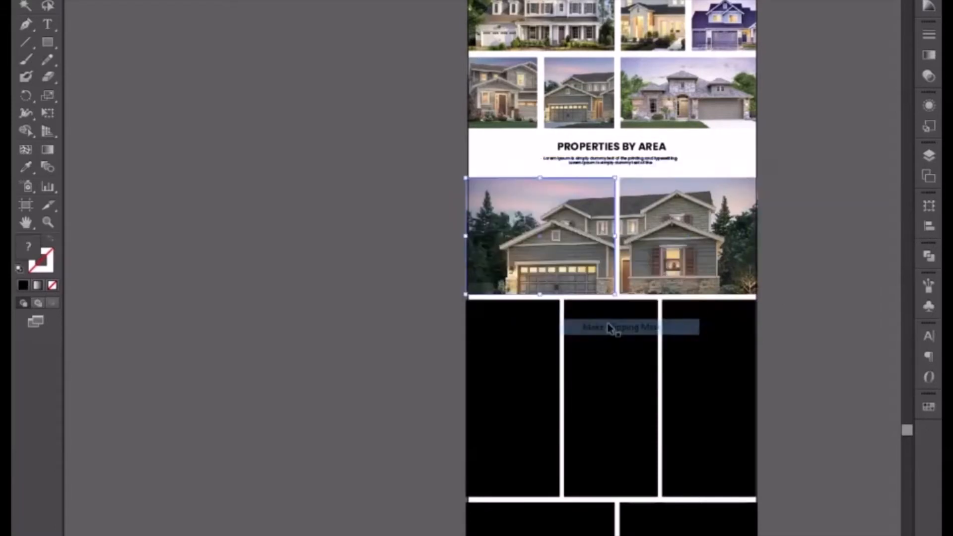
# Duplicate the RENTING heading and place the copy over the left photo in the Properties by Area section.
pyautogui.click(791, 276)
pyautogui.hotkey('ctrl', '=')
pyautogui.moveTo(789, 269); pyautogui.dragTo(621, 247)
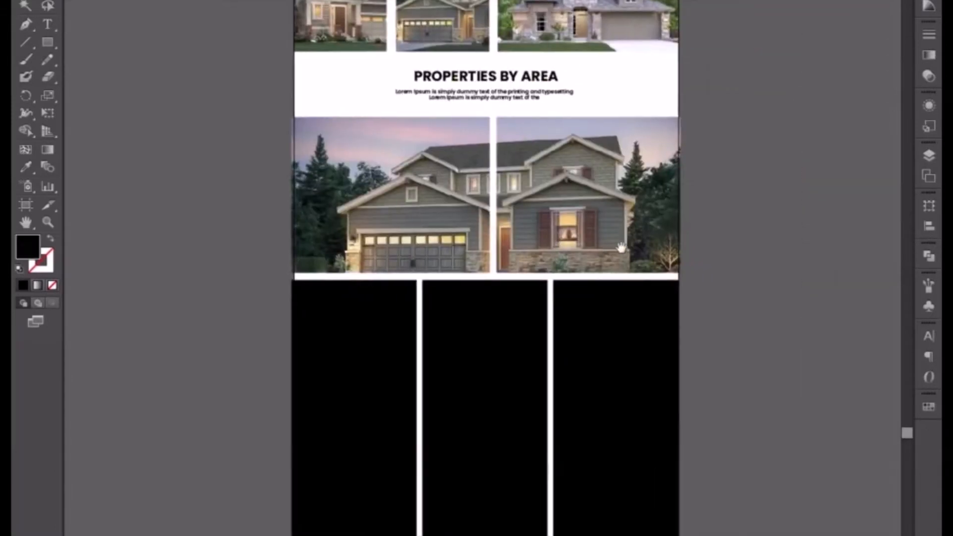
pyautogui.hotkey('ctrl', '=')
pyautogui.moveTo(719, 169); pyautogui.dragTo(683, 264)
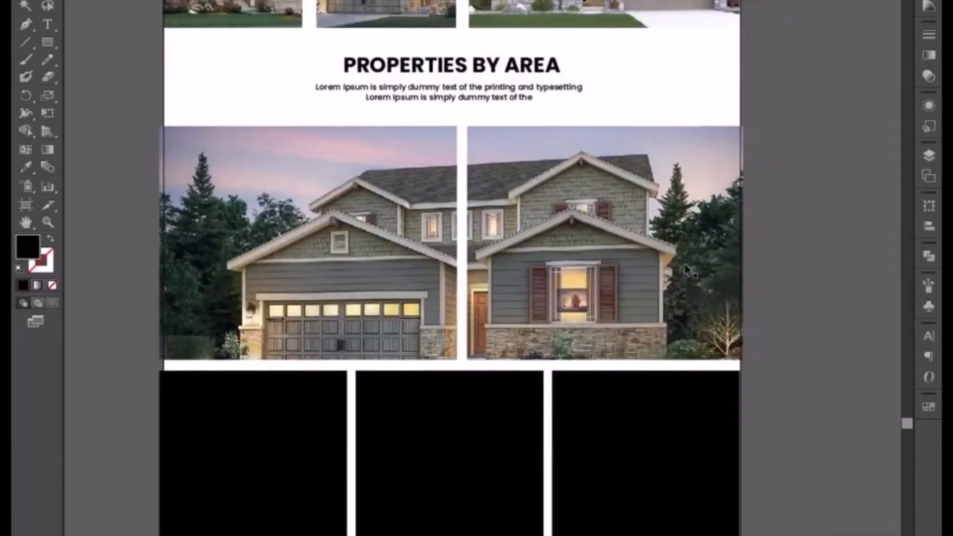
pyautogui.scroll(10, 684, 264)
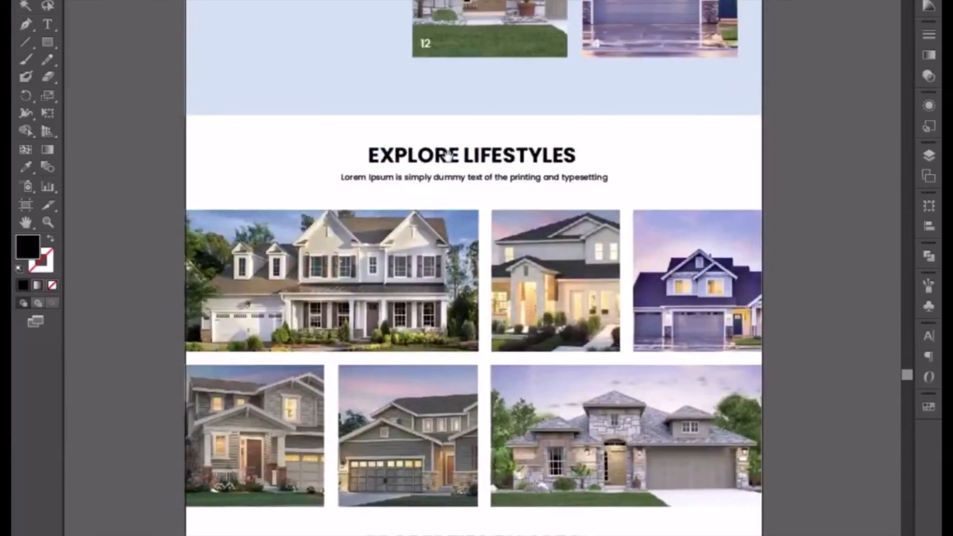
pyautogui.scroll(11, 448, 155)
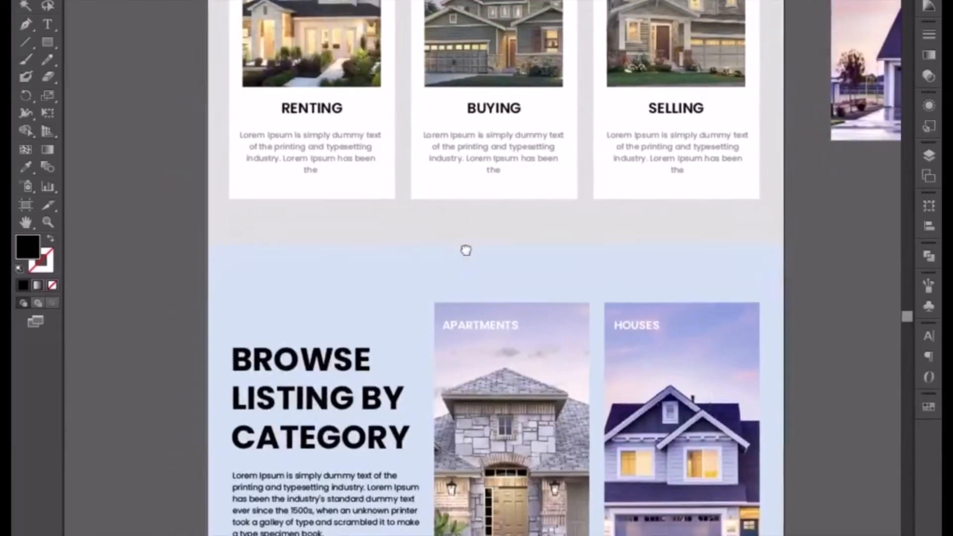
pyautogui.moveTo(465, 250); pyautogui.dragTo(467, 244)
pyautogui.click(321, 107)
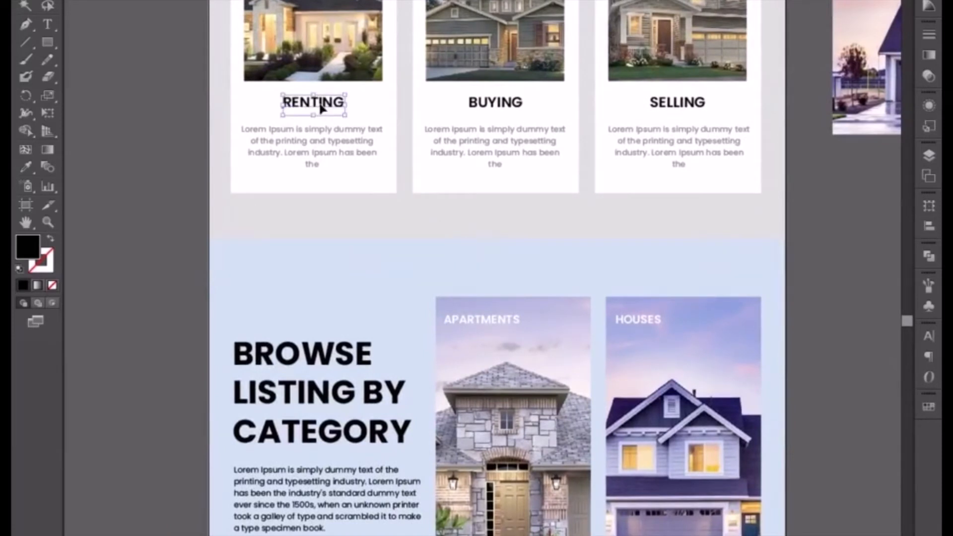
pyautogui.moveTo(321, 103); pyautogui.dragTo(329, 535)
pyautogui.scroll(-10, 292, 506)
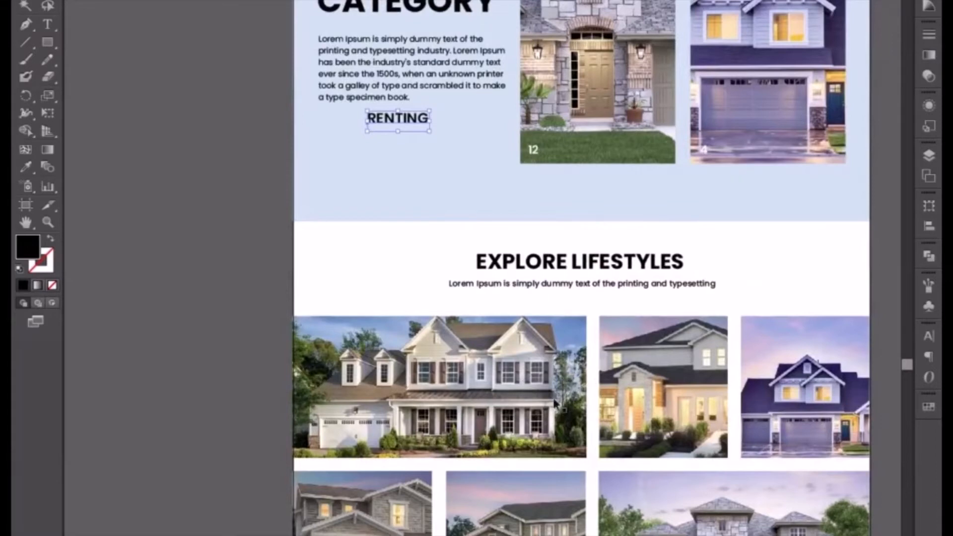
pyautogui.moveTo(404, 288); pyautogui.dragTo(426, 173)
pyautogui.moveTo(422, 6); pyautogui.dragTo(423, 232)
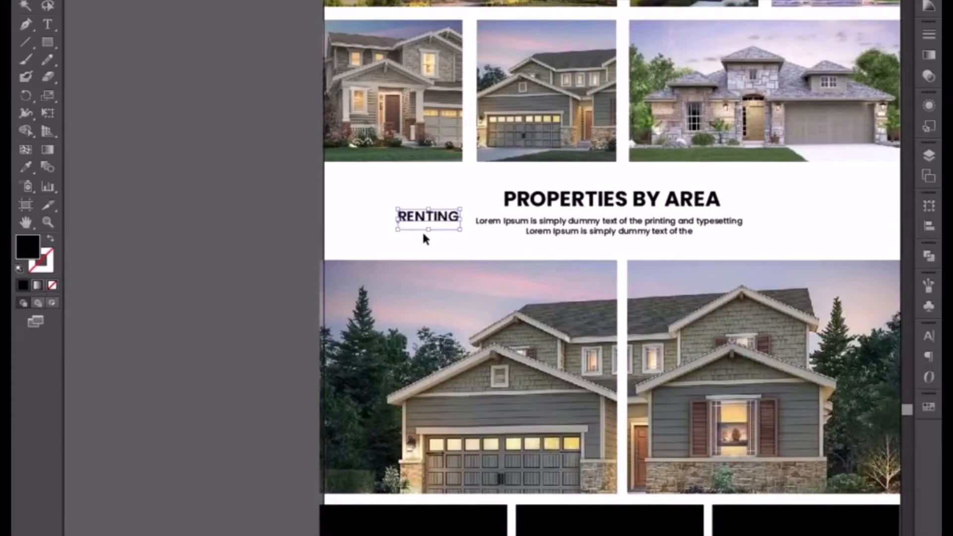
pyautogui.moveTo(423, 235); pyautogui.dragTo(430, 267)
pyautogui.rightClick(442, 265)
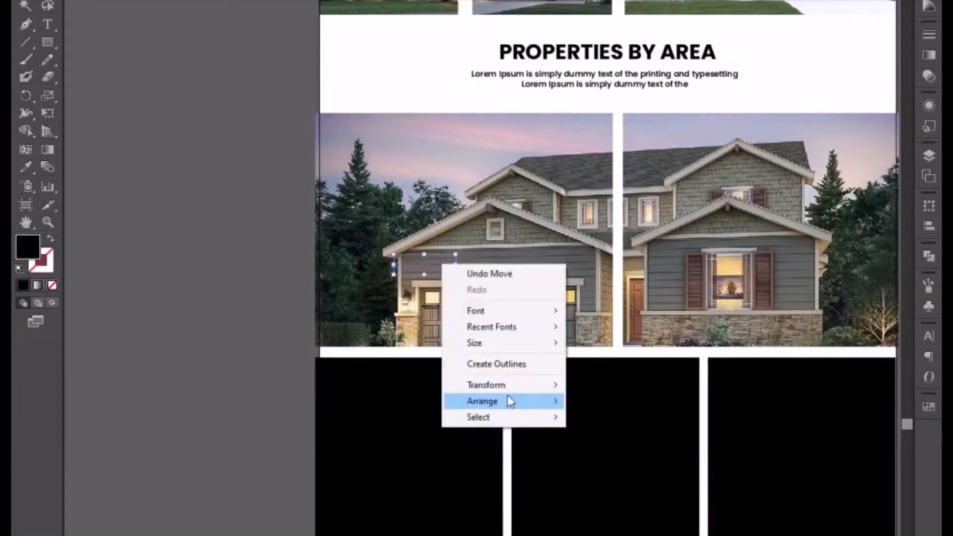
pyautogui.moveTo(505, 388)
pyautogui.click(633, 389)
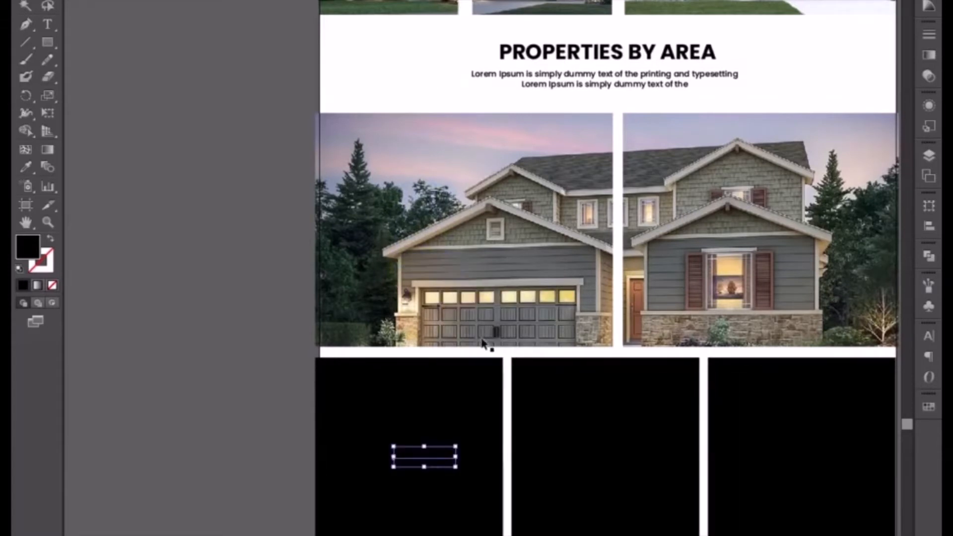
pyautogui.hotkey('ctrl', 'z')
# Bring the RENTING copy to the front and move it towards the horizontal middle of the left photo.
pyautogui.rightClick(442, 261)
pyautogui.moveTo(545, 404)
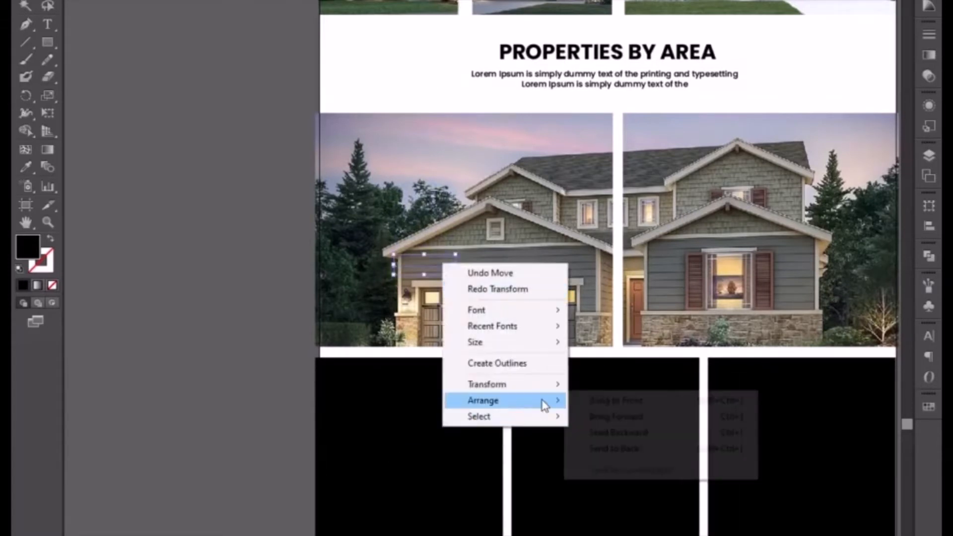
pyautogui.click(598, 401)
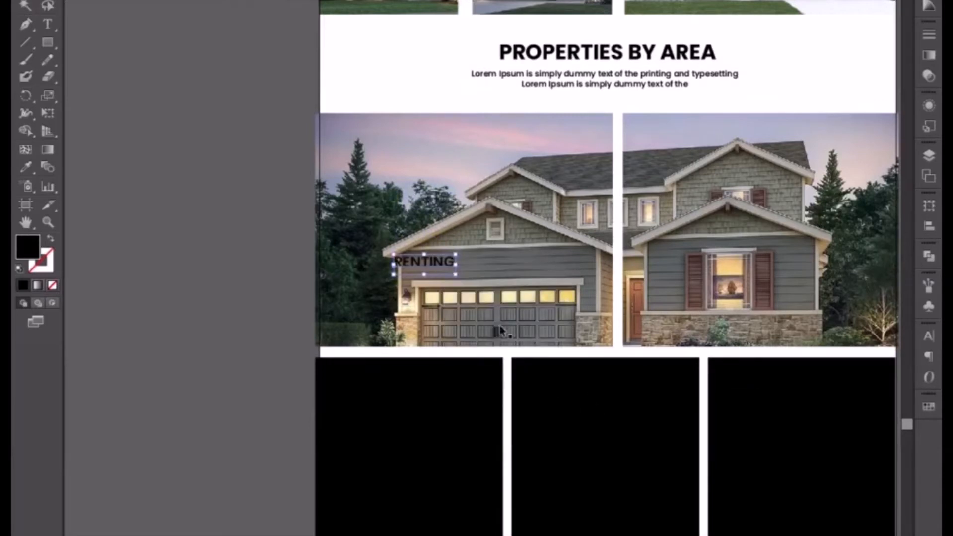
pyautogui.moveTo(470, 263); pyautogui.dragTo(482, 263)
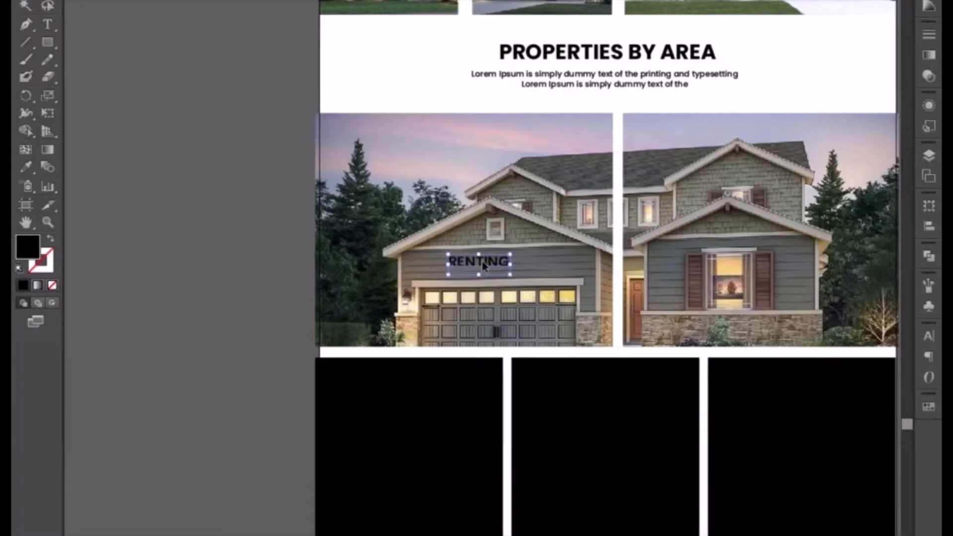
pyautogui.press('Left')
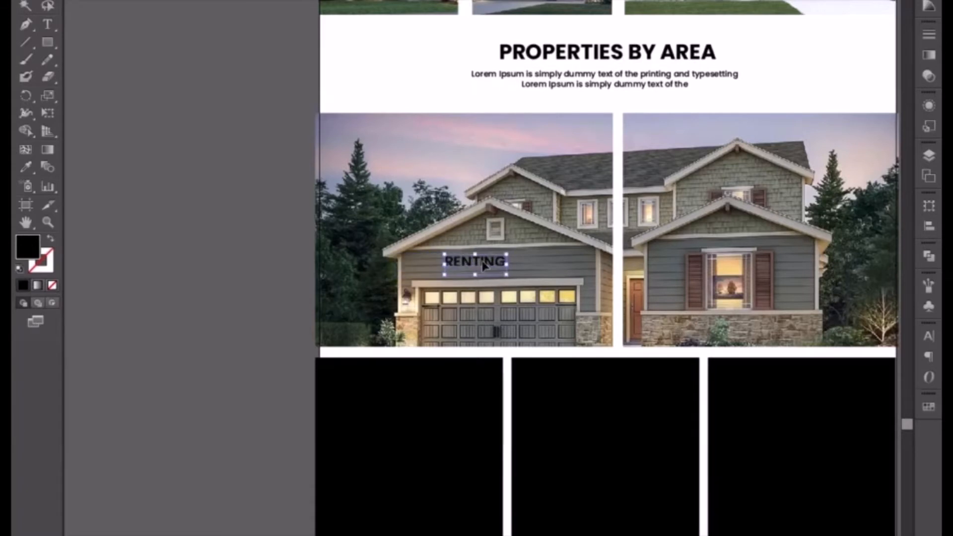
# Change the RENTING copy to PARIS and nudge it sideways to recentre it on the left photo.
pyautogui.press('t')
pyautogui.doubleClick(482, 263)
pyautogui.write('PA')
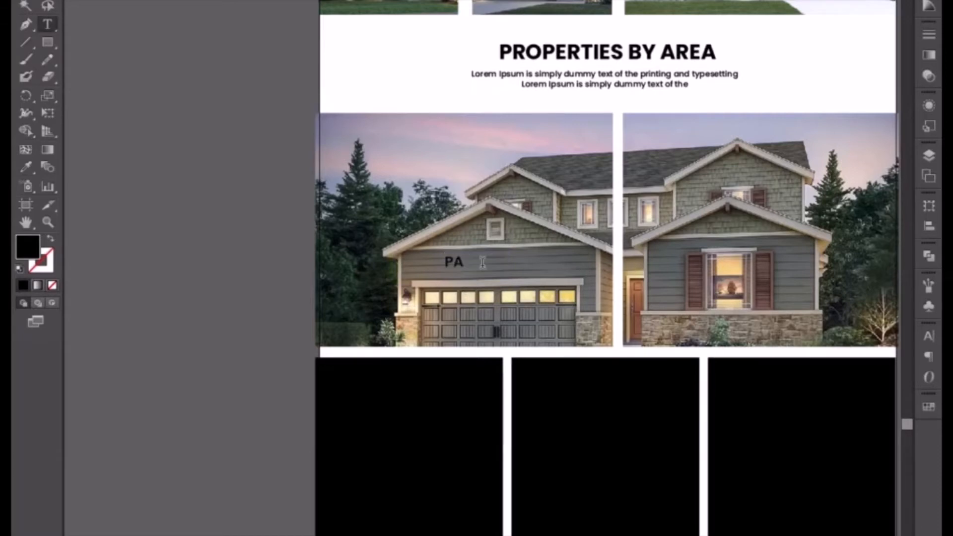
pyautogui.write('RIS')
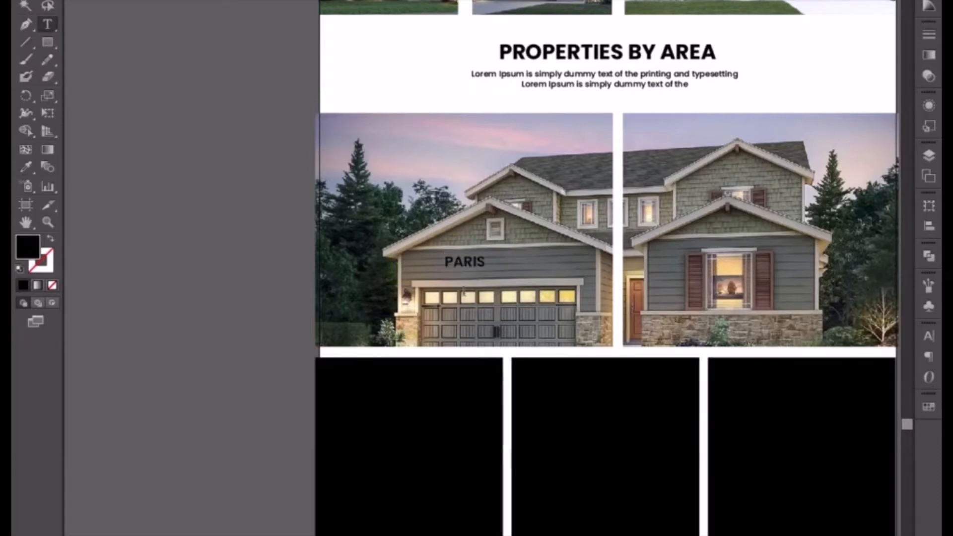
pyautogui.click(24, 4)
pyautogui.hotkey('shift', 'Right')
pyautogui.hotkey('shift', 'Right')
pyautogui.hotkey('shift', 'Right')
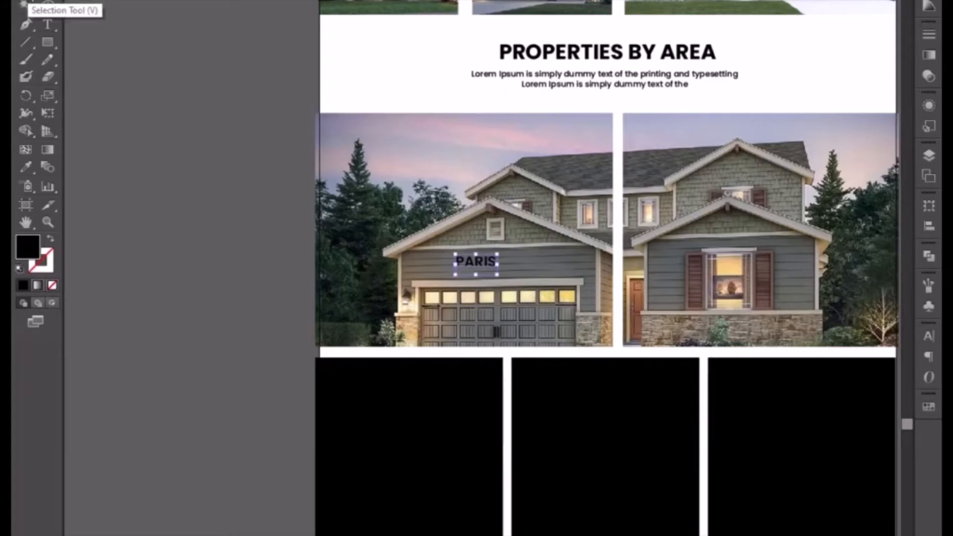
pyautogui.click(184, 188)
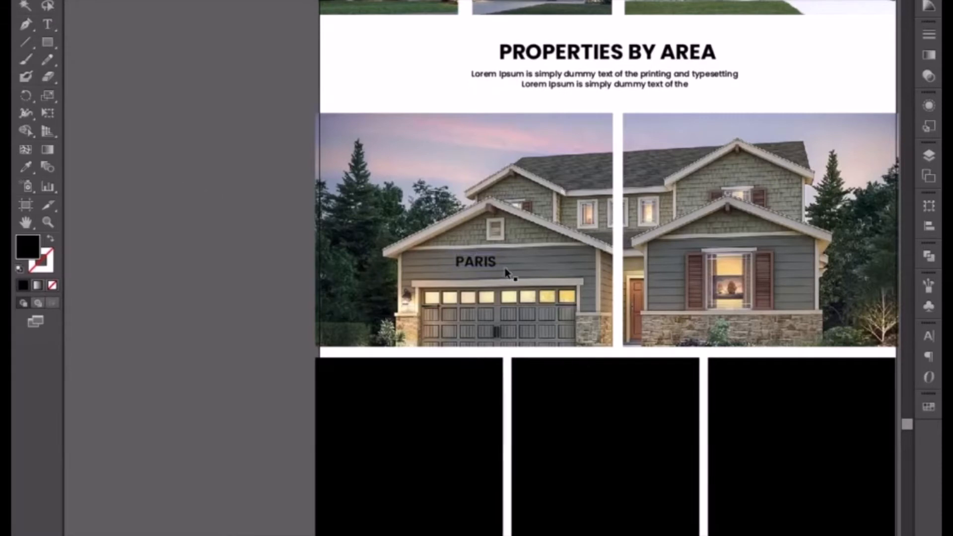
# Fill the PARIS text with white.
pyautogui.click(486, 263)
pyautogui.click(928, 0)
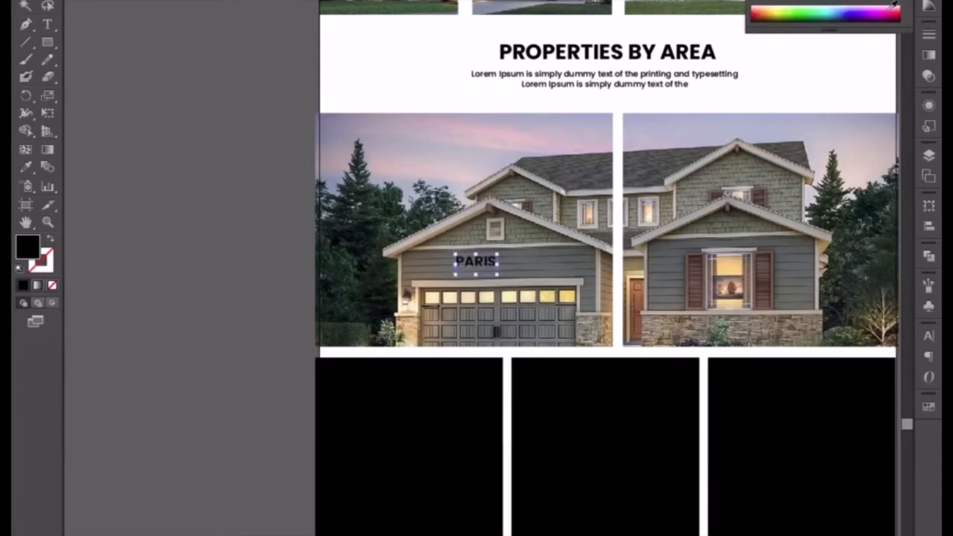
pyautogui.click(772, 1)
pyautogui.click(124, 217)
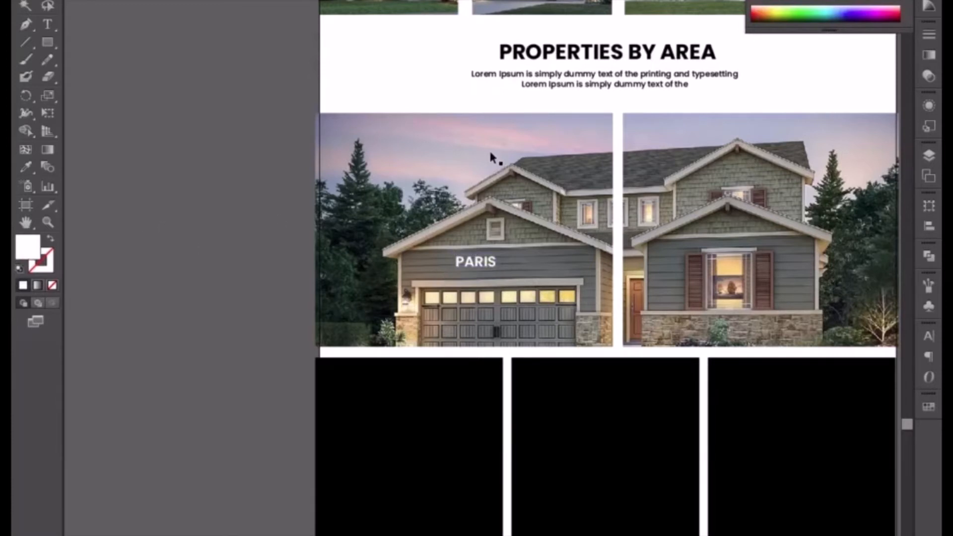
# Duplicate the Properties by Area paragraph below PARIS, bring it to the front and fill it with white.
pyautogui.moveTo(584, 85); pyautogui.dragTo(466, 282)
pyautogui.rightClick(492, 290)
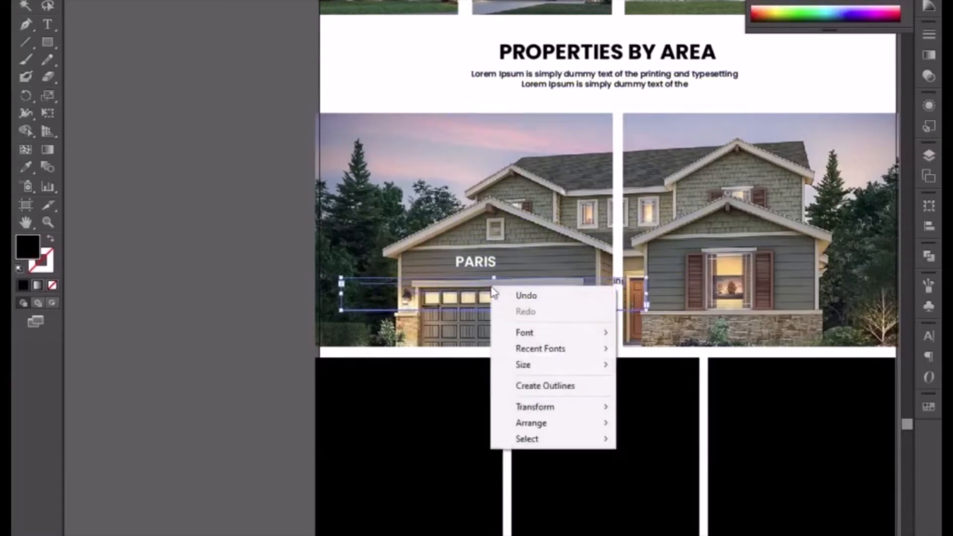
pyautogui.moveTo(543, 422)
pyautogui.click(640, 422)
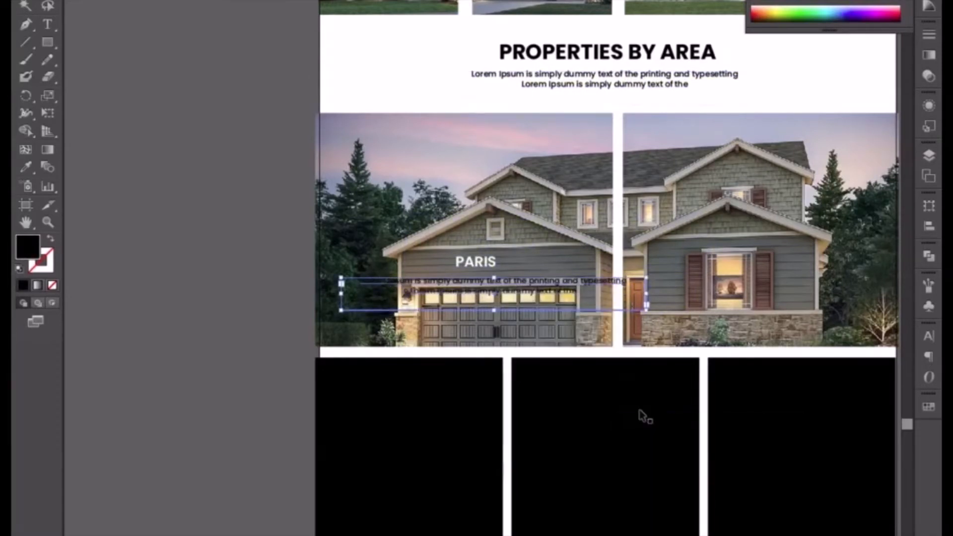
pyautogui.click(778, 1)
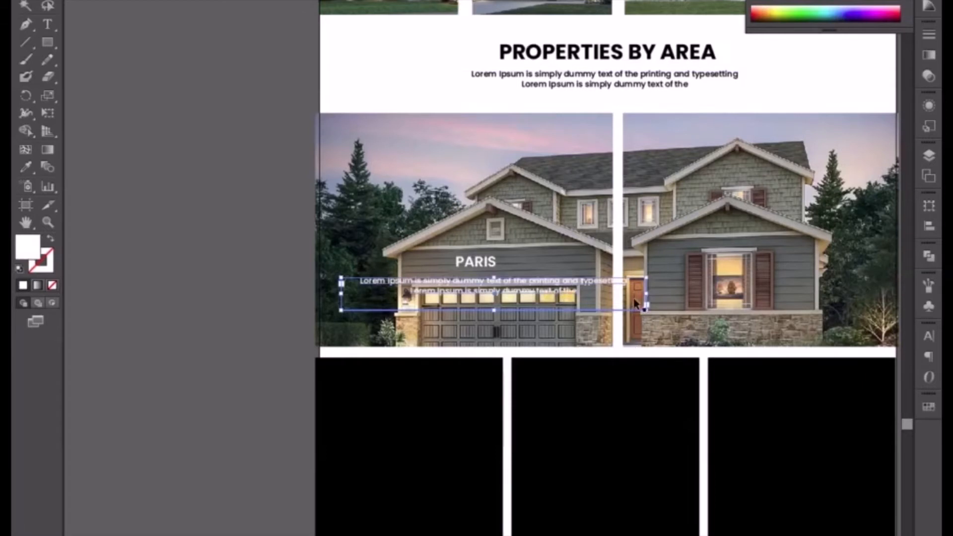
# Trim the paragraph below PARIS to "Lorem Ipsum is simply dummy text of the" and narrow its text box so it wraps onto two lines.
pyautogui.moveTo(646, 296); pyautogui.dragTo(347, 288)
pyautogui.press('t')
pyautogui.press('BackSpace')
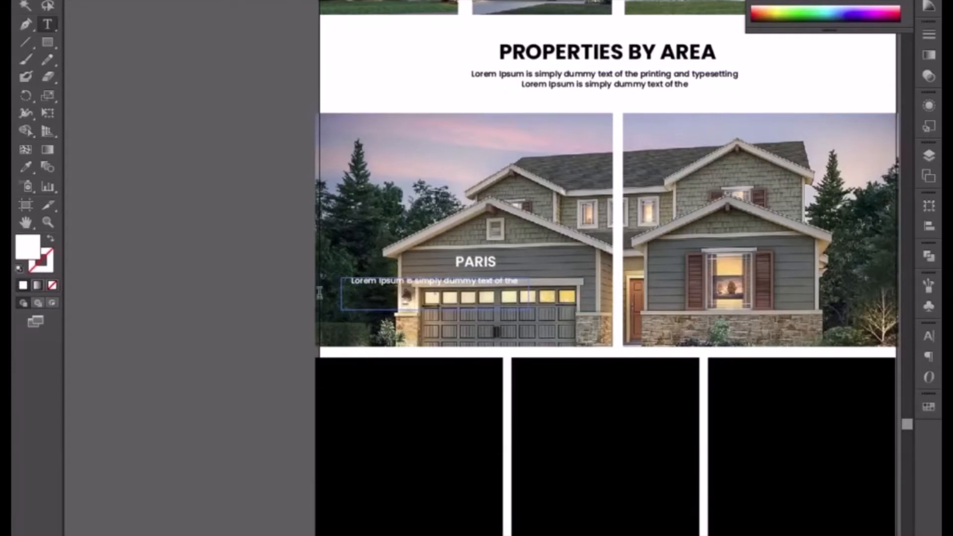
pyautogui.press('Escape')
pyautogui.click(347, 297)
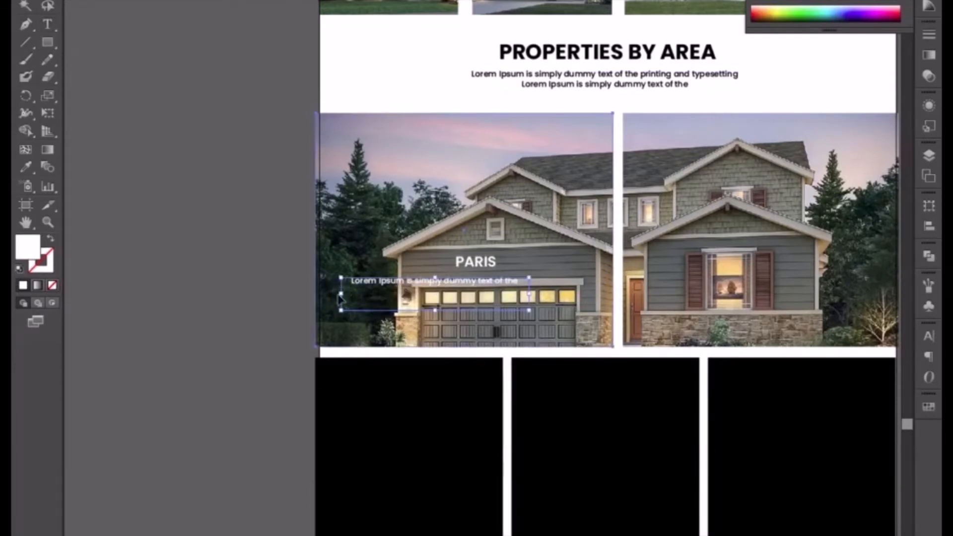
pyautogui.click(363, 283)
pyautogui.moveTo(341, 294); pyautogui.dragTo(418, 293)
pyautogui.moveTo(529, 294); pyautogui.dragTo(539, 294)
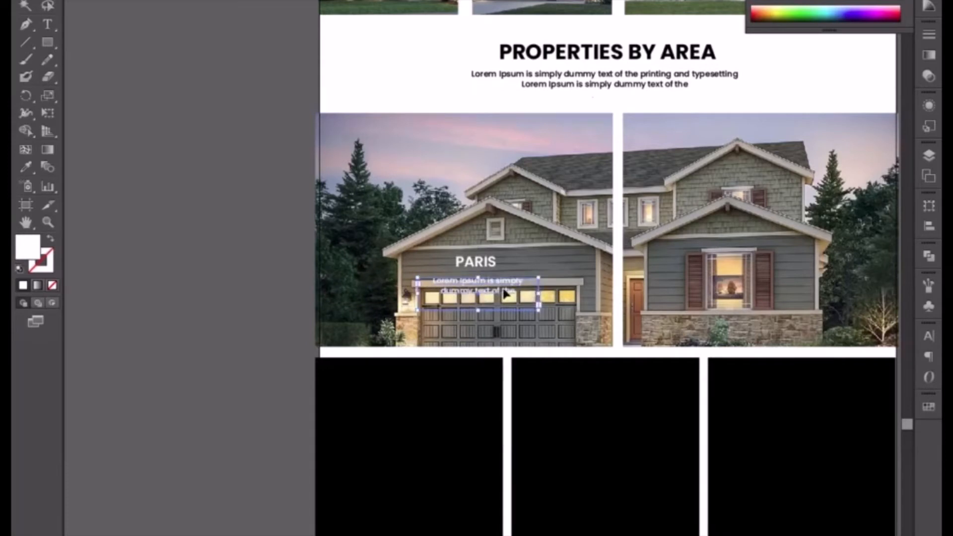
# Nudge the paragraph slightly left under PARIS and shift both caption texts together a little down and left on the left photo.
pyautogui.click(664, 0)
pyautogui.click(635, 122)
pyautogui.click(274, 266)
pyautogui.hotkey('ctrl', '=')
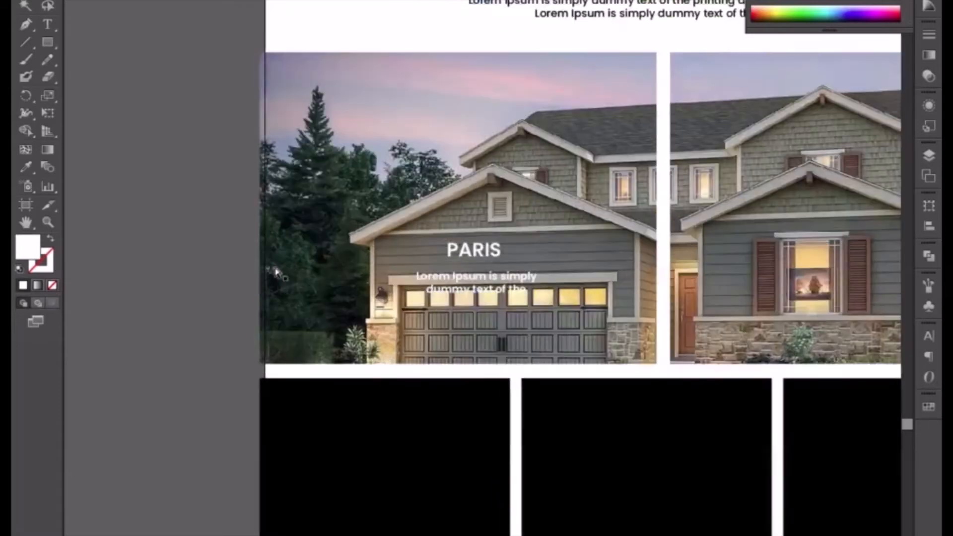
pyautogui.click(460, 280)
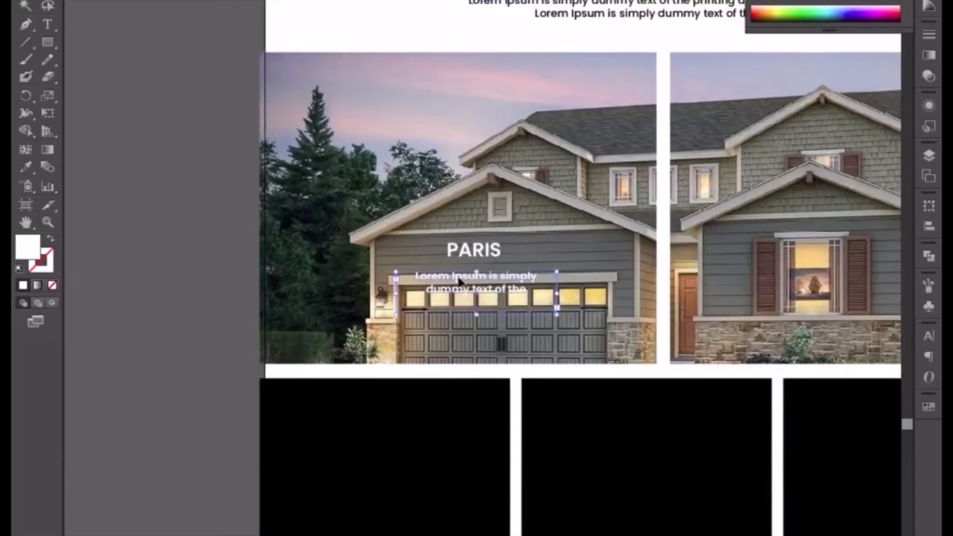
pyautogui.press('Left')
pyautogui.press('Left')
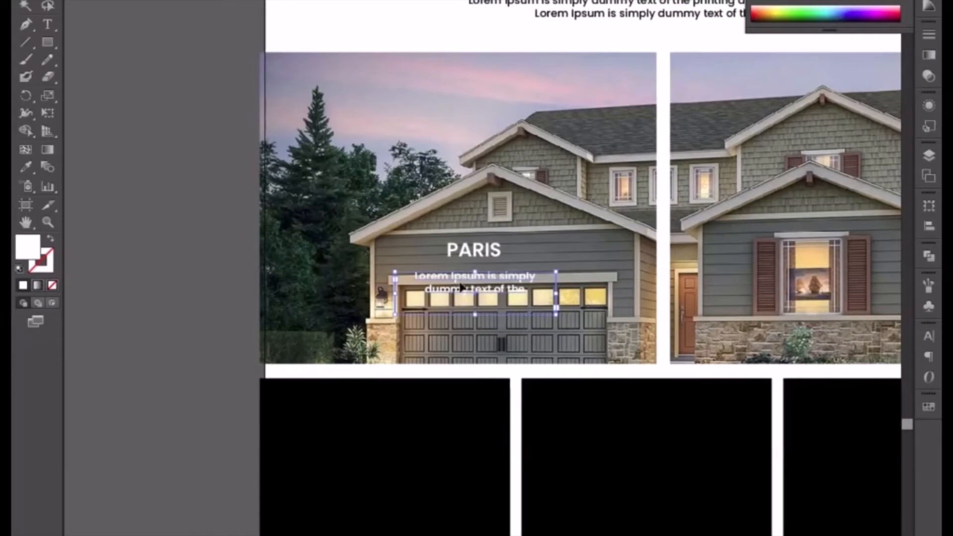
pyautogui.keyDown('shift'); pyautogui.click(480, 256); pyautogui.keyUp('shift')
pyautogui.hotkey('shift', 'Down')
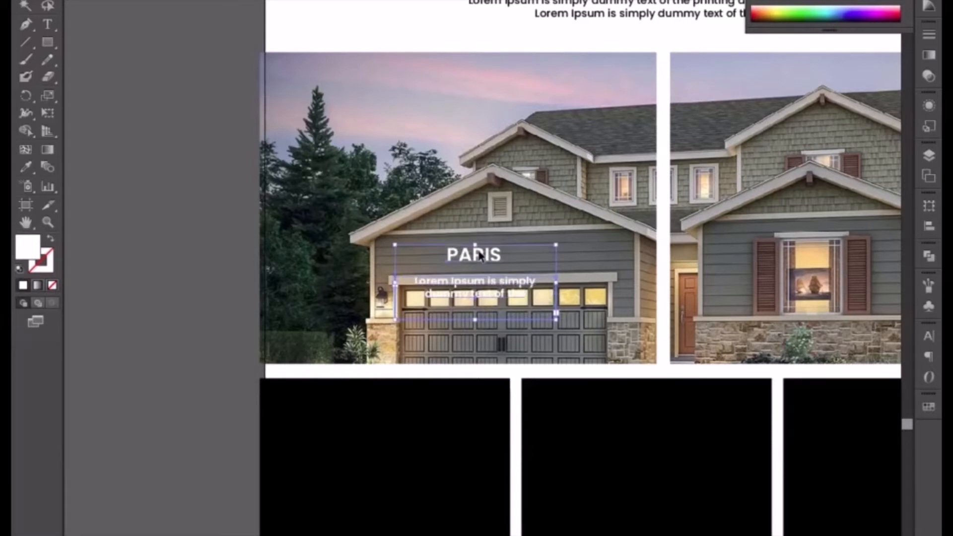
pyautogui.hotkey('shift', 'Left')
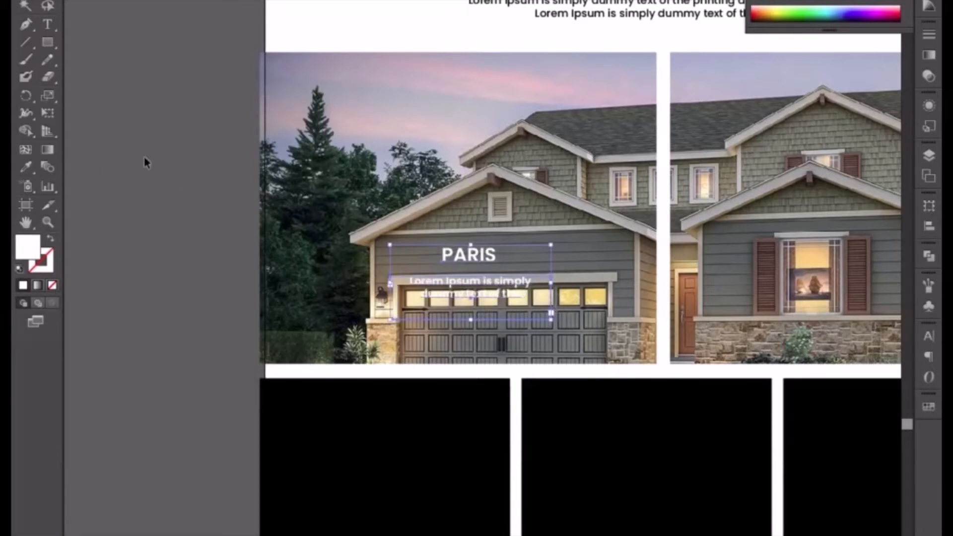
# Duplicate the left photo's clipping rectangle in place and fill the copy with the black sampled from the rectangle below.
pyautogui.doubleClick(274, 228)
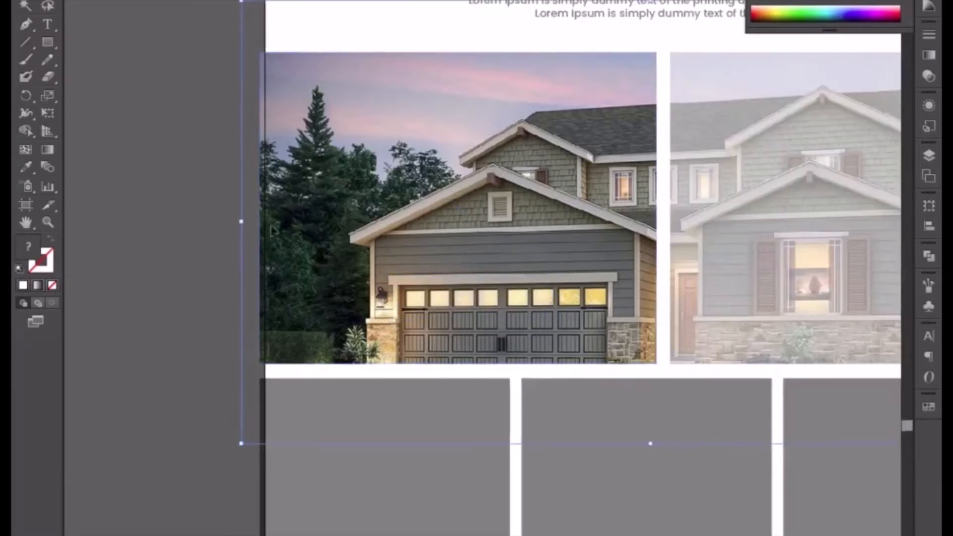
pyautogui.click(275, 365)
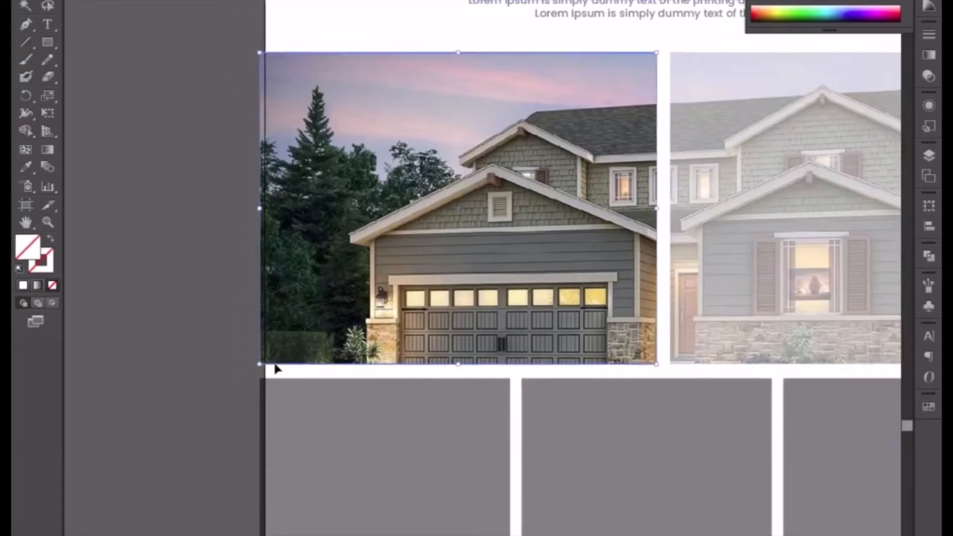
pyautogui.doubleClick(169, 244)
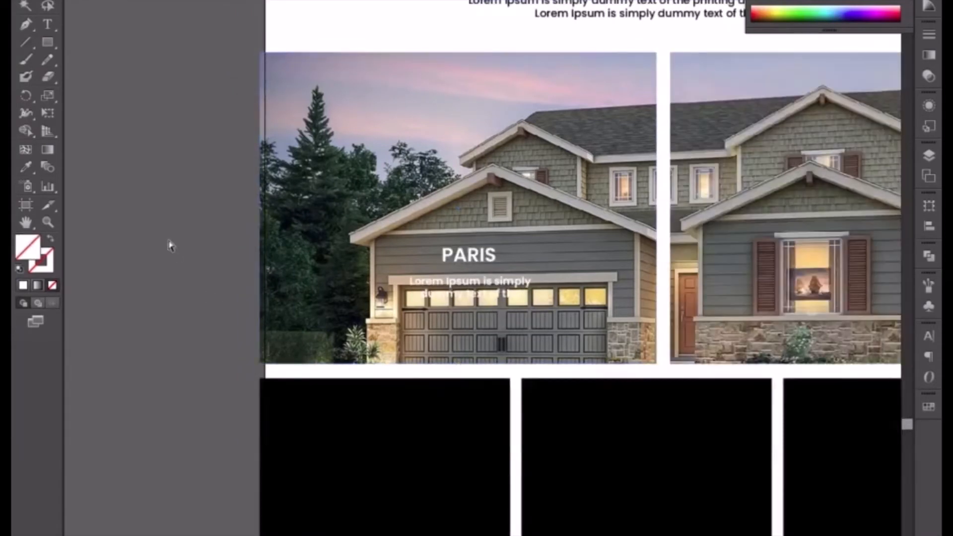
pyautogui.click(26, 166)
pyautogui.click(310, 430)
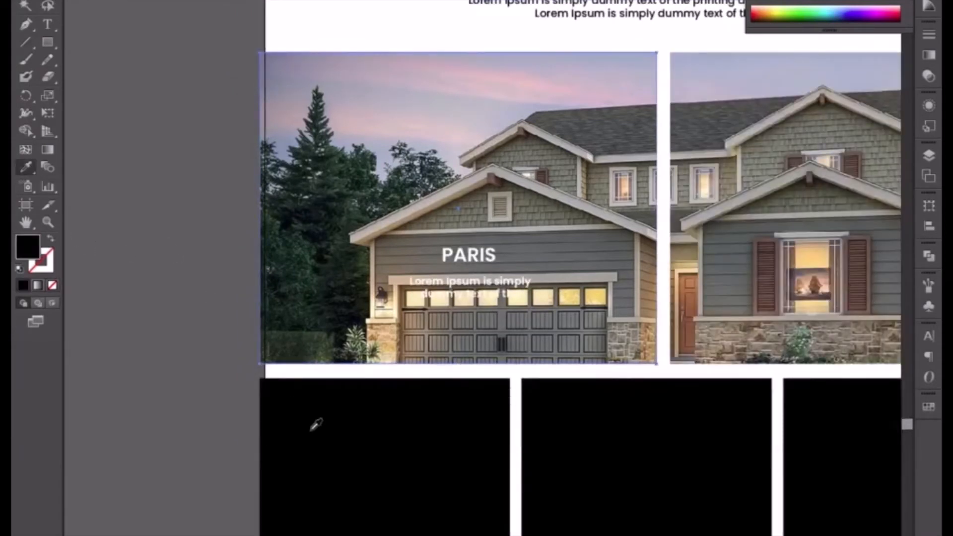
pyautogui.press('v')
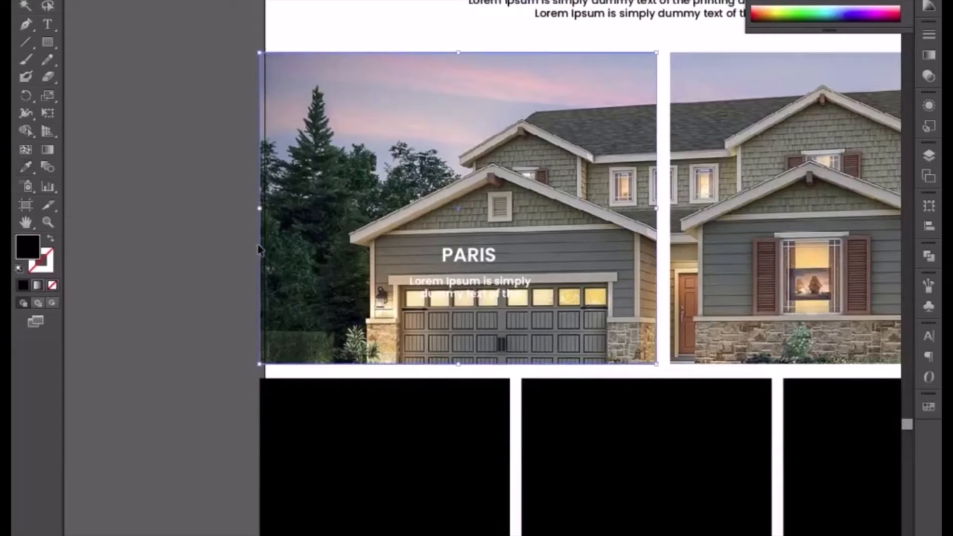
# Bring the black rectangle to the front of the left photo and set its opacity to 30%.
pyautogui.rightClick(263, 250)
pyautogui.moveTo(347, 450)
pyautogui.click(447, 449)
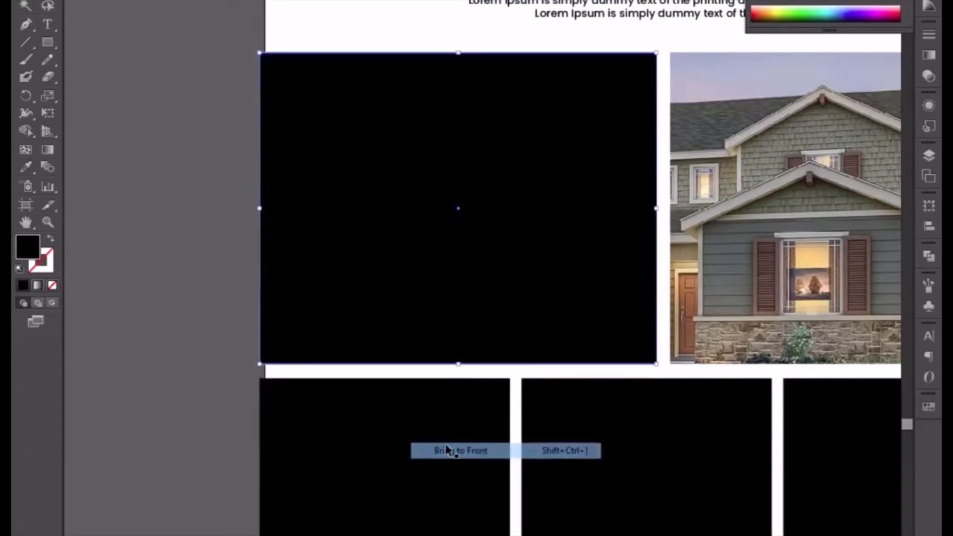
pyautogui.click(509, 0)
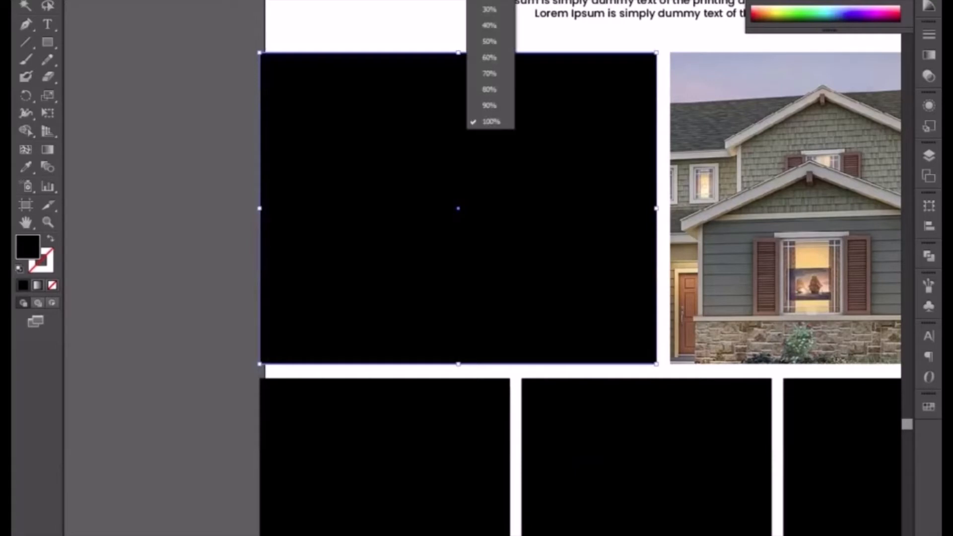
pyautogui.click(489, 10)
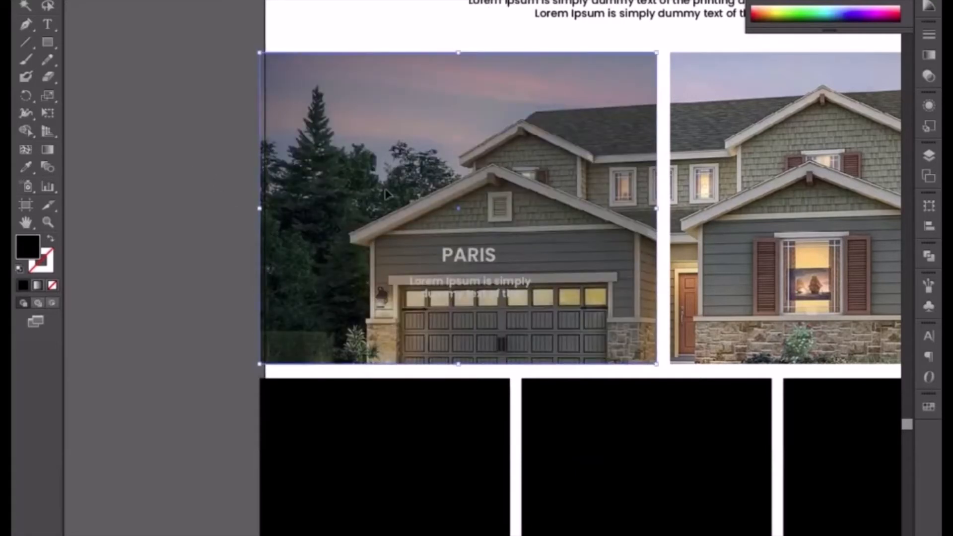
pyautogui.click(510, 0)
pyautogui.click(491, 1)
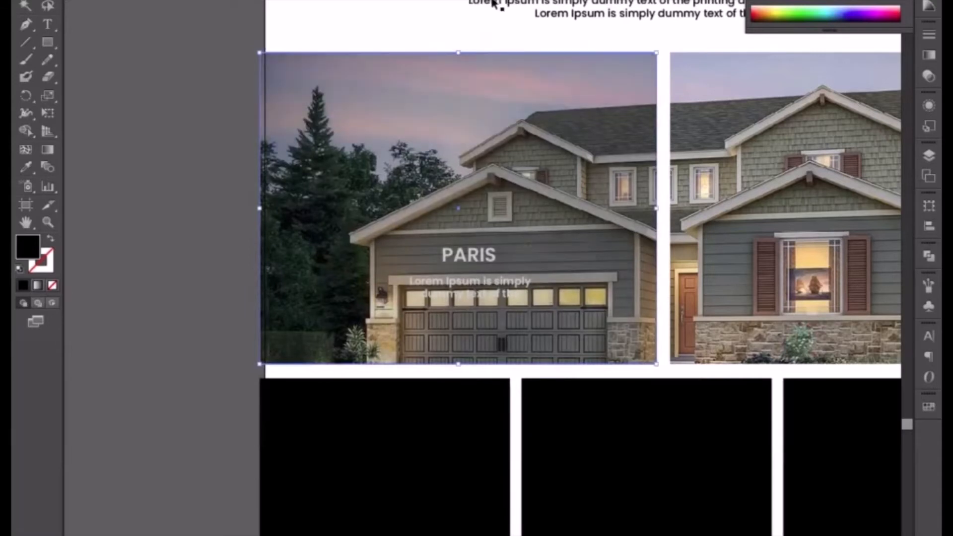
# Bring the PARIS title and its paragraph in front of the dark overlay.
pyautogui.click(240, 101)
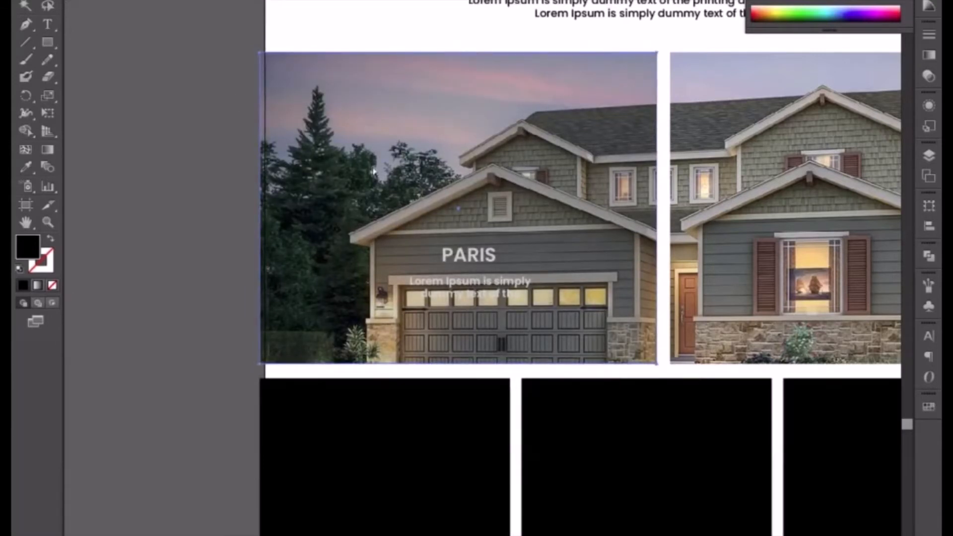
pyautogui.click(471, 262)
pyautogui.click(477, 287)
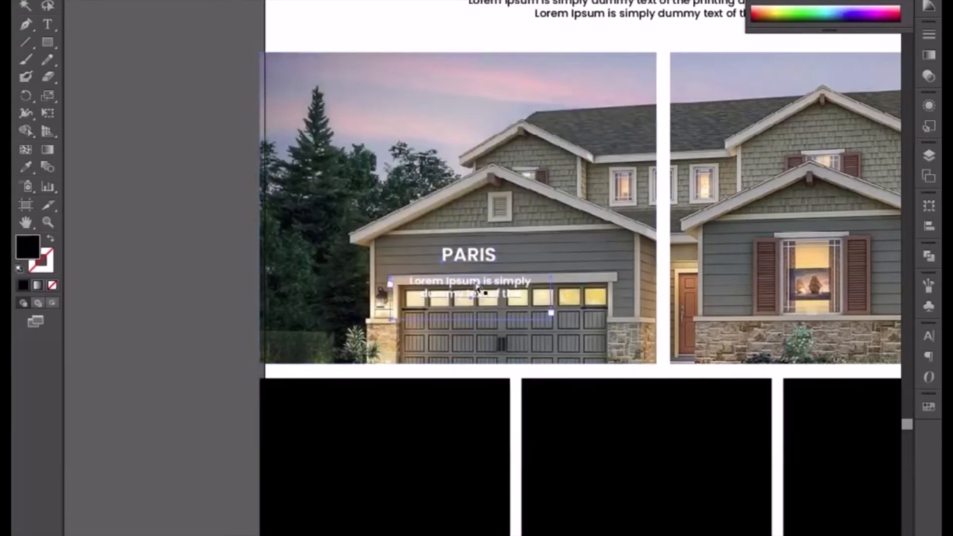
pyautogui.click(226, 181)
# Duplicate the dark overlay onto the right photo and align its left edge with the photo's left edge.
pyautogui.click(380, 142)
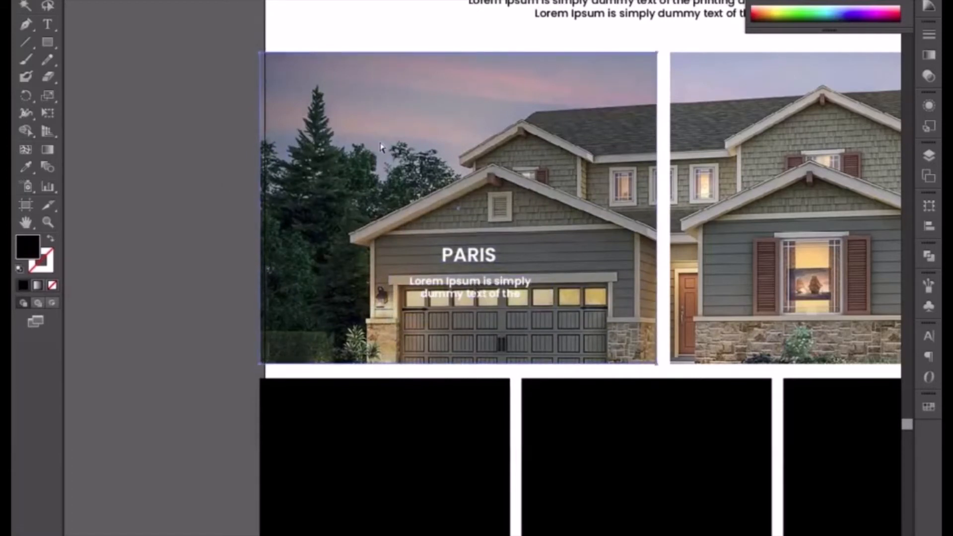
pyautogui.hotkey('ctrl', '-')
pyautogui.moveTo(380, 141); pyautogui.dragTo(148, 145)
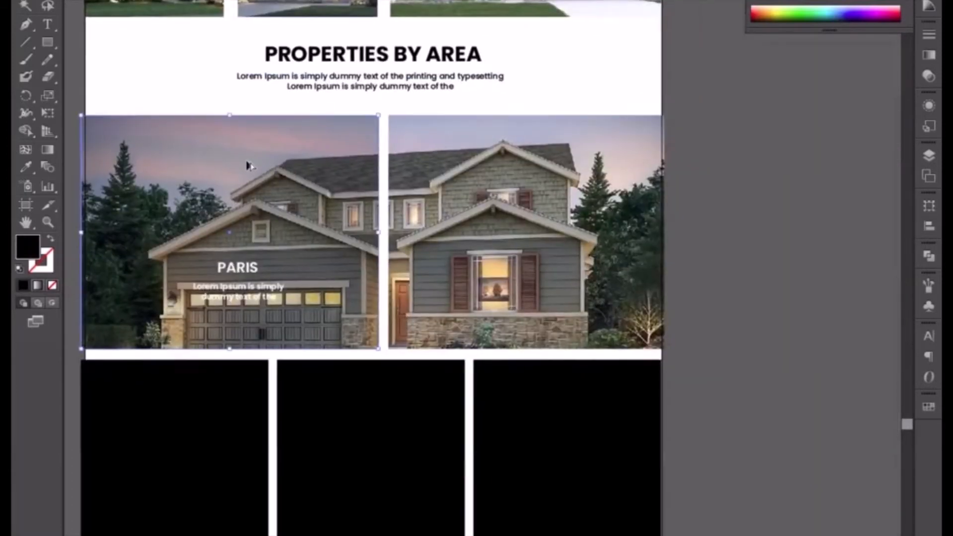
pyautogui.moveTo(249, 162); pyautogui.dragTo(540, 148)
pyautogui.moveTo(555, 150); pyautogui.dragTo(553, 151)
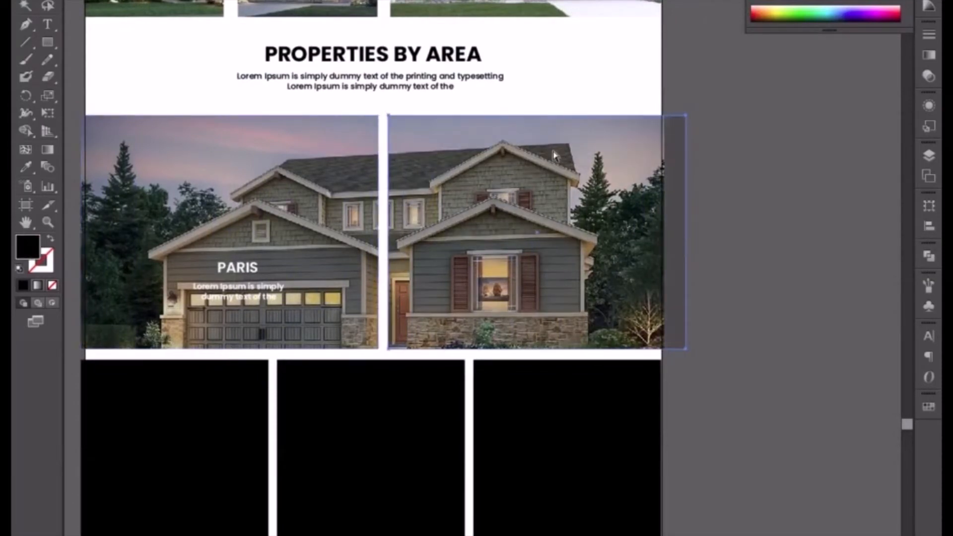
pyautogui.scroll(6, 553, 151)
pyautogui.moveTo(392, 263); pyautogui.dragTo(607, 247)
pyautogui.scroll(3, 608, 248)
pyautogui.hotkey('ctrl', '=')
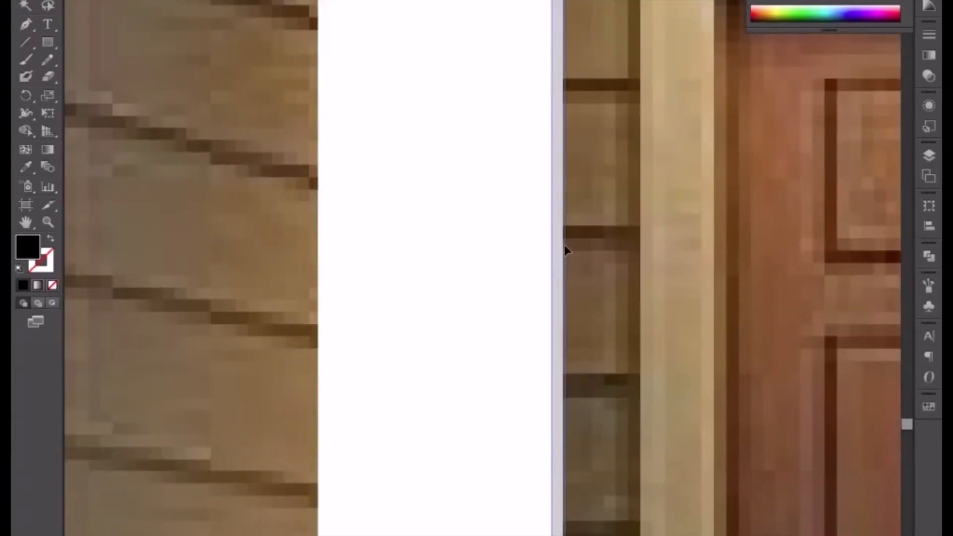
# Narrow the right overlay from its outer side so it ends at the page's right edge.
pyautogui.hotkey('ctrl', '-')
pyautogui.hotkey('ctrl', '-')
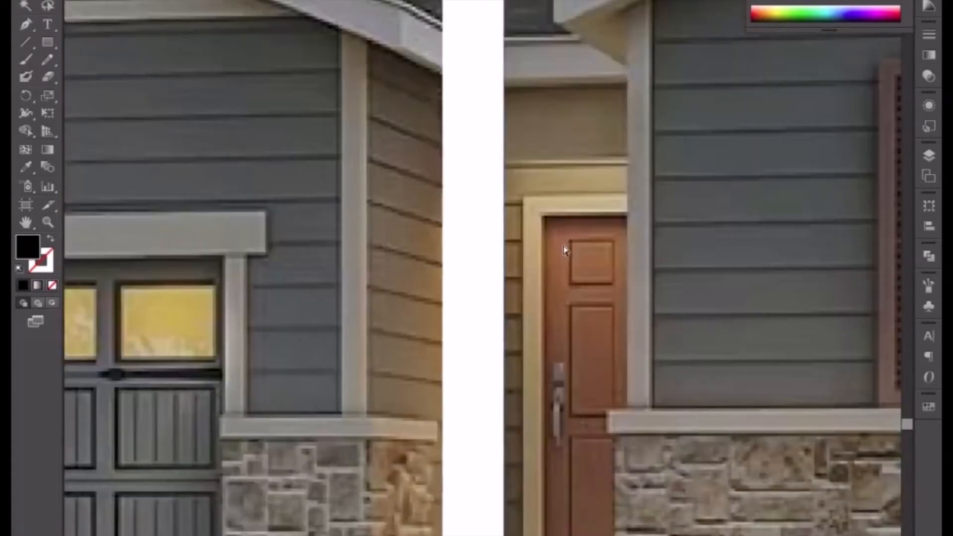
pyautogui.hotkey('ctrl', '-')
pyautogui.hotkey('ctrl', '-')
pyautogui.click(657, 281)
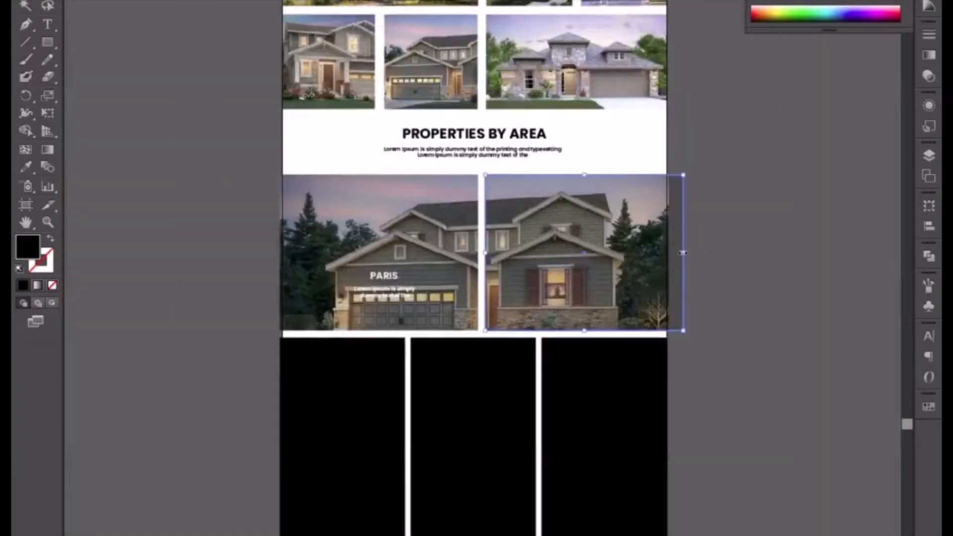
pyautogui.moveTo(682, 253); pyautogui.dragTo(670, 253)
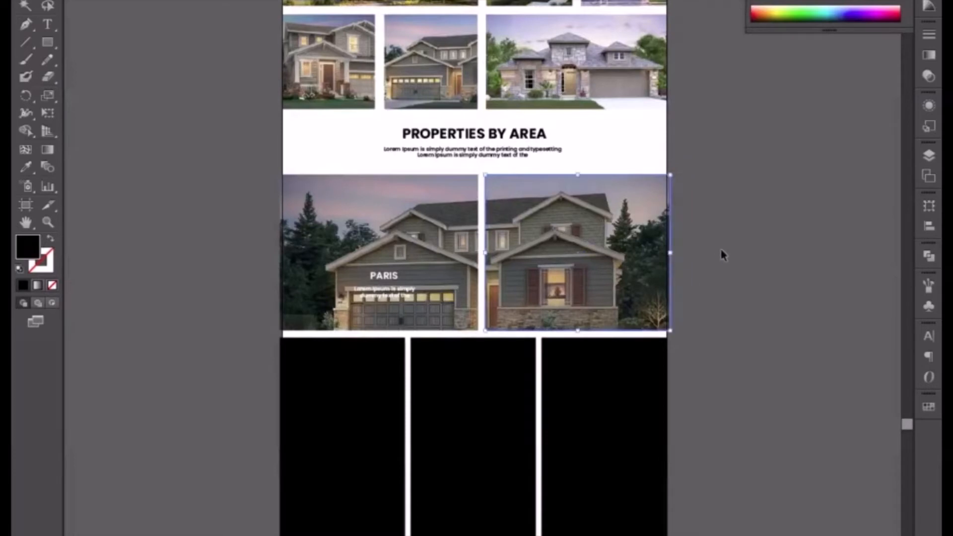
# Duplicate the PARIS title and its paragraph onto the right photo and bring the copies to the front.
pyautogui.click(389, 293)
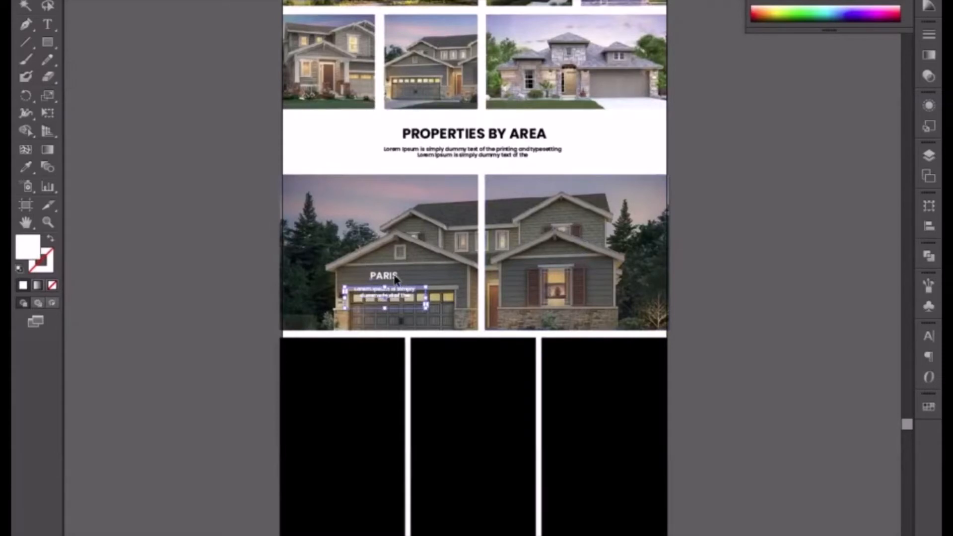
pyautogui.keyDown('shift'); pyautogui.click(395, 279); pyautogui.keyUp('shift')
pyautogui.moveTo(396, 279); pyautogui.dragTo(574, 281)
pyautogui.rightClick(574, 280)
pyautogui.click(775, 315)
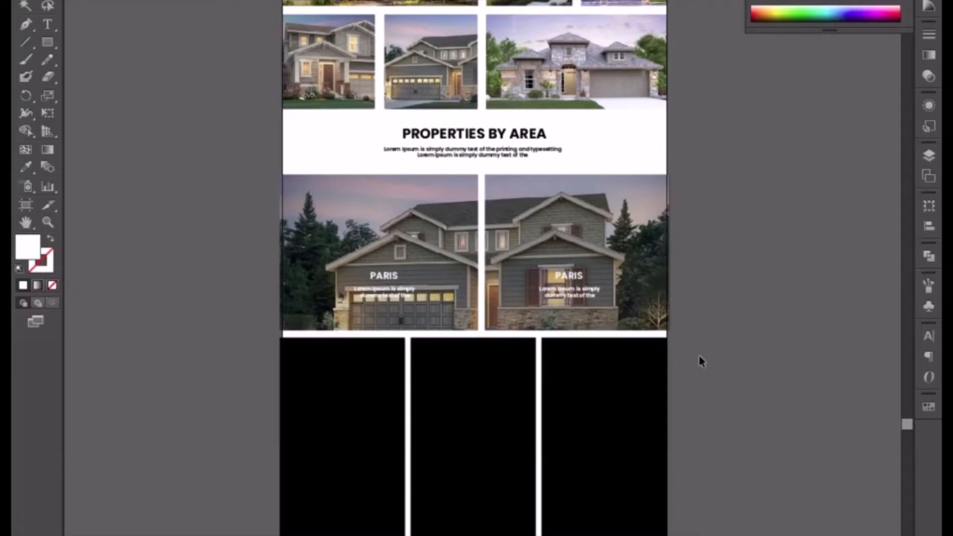
# Move the lit two-storey house photo from the pasteboard's upper area down beside the Properties by Area section.
pyautogui.scroll(-5, 524, 333)
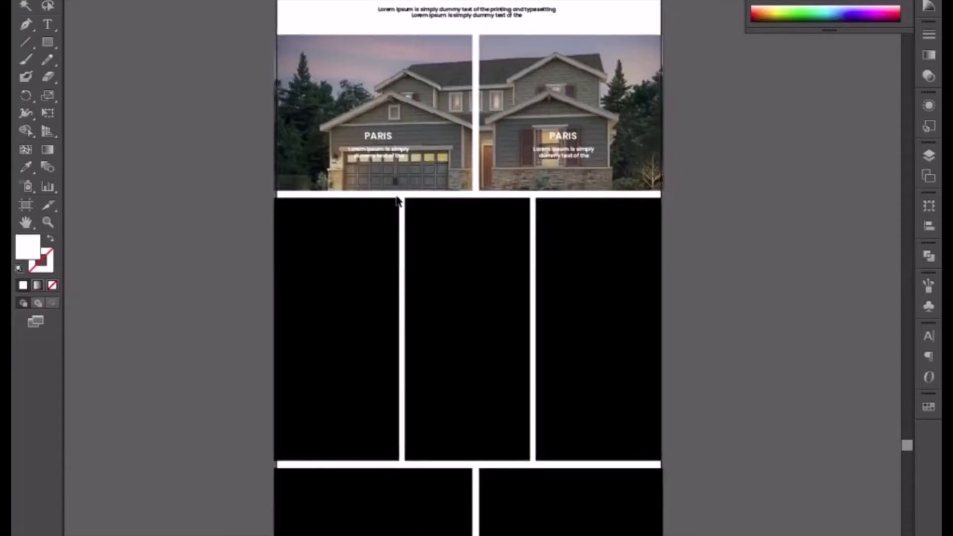
pyautogui.moveTo(743, 185); pyautogui.dragTo(650, 393)
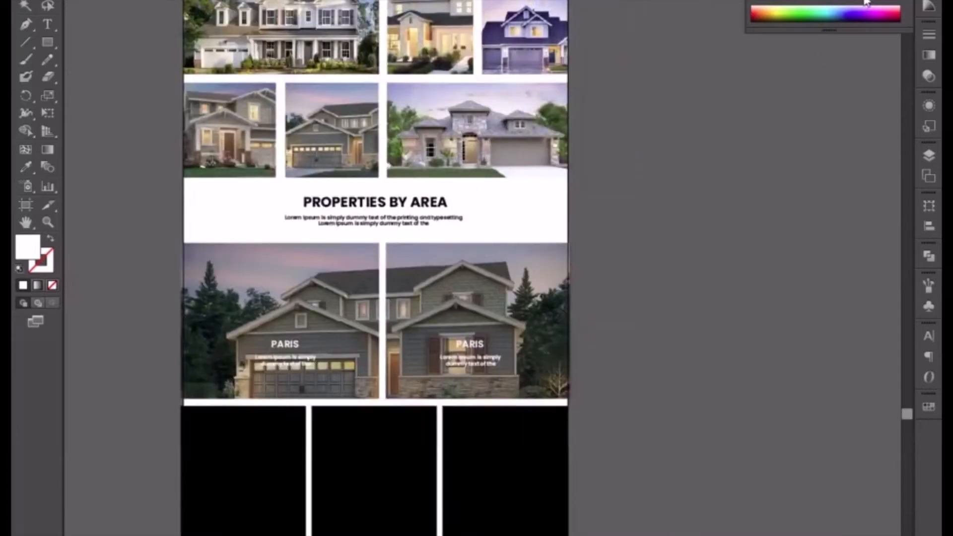
pyautogui.hotkey('ctrl', '-')
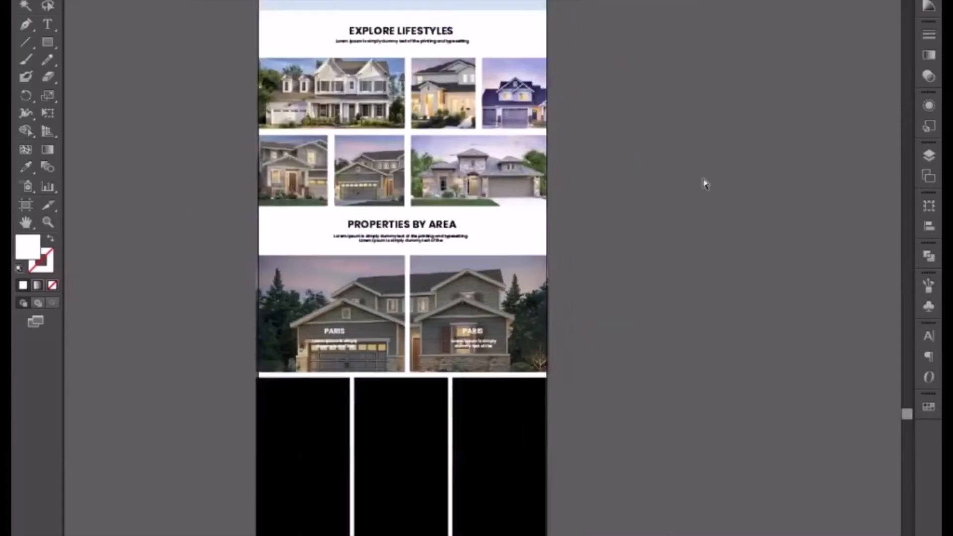
pyautogui.scroll(10, 614, 273)
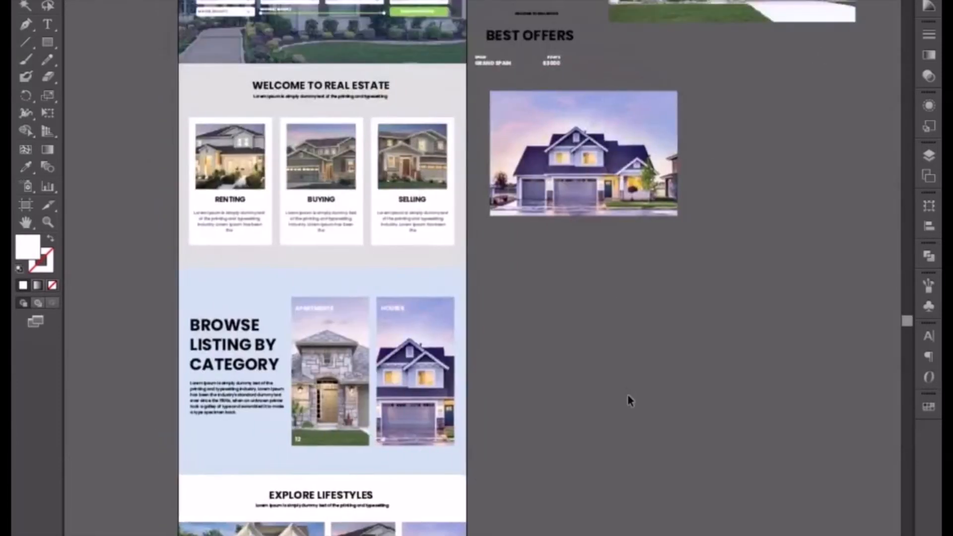
pyautogui.hotkey('ctrl', '-')
pyautogui.hotkey('ctrl', '-')
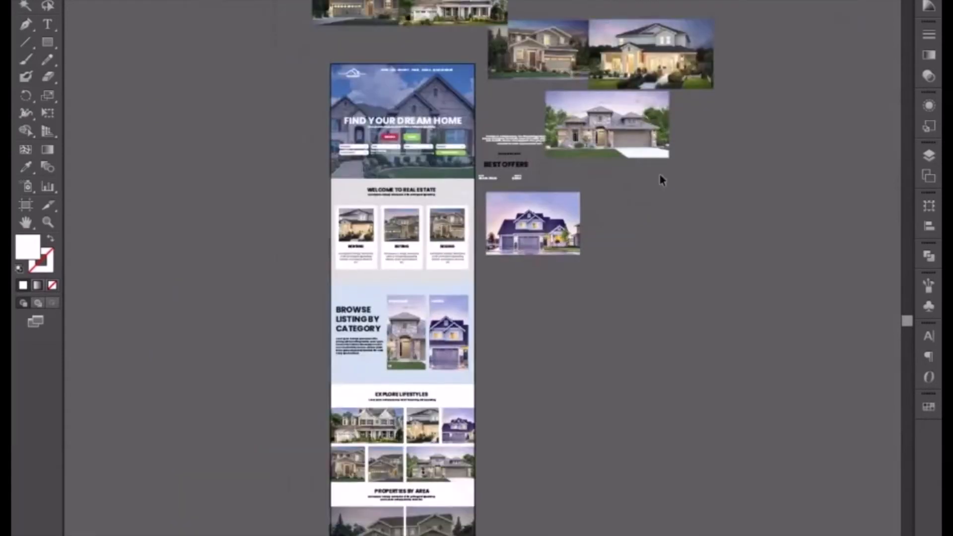
pyautogui.click(681, 84)
pyautogui.moveTo(681, 88); pyautogui.dragTo(618, 504)
pyautogui.scroll(-8, 587, 238)
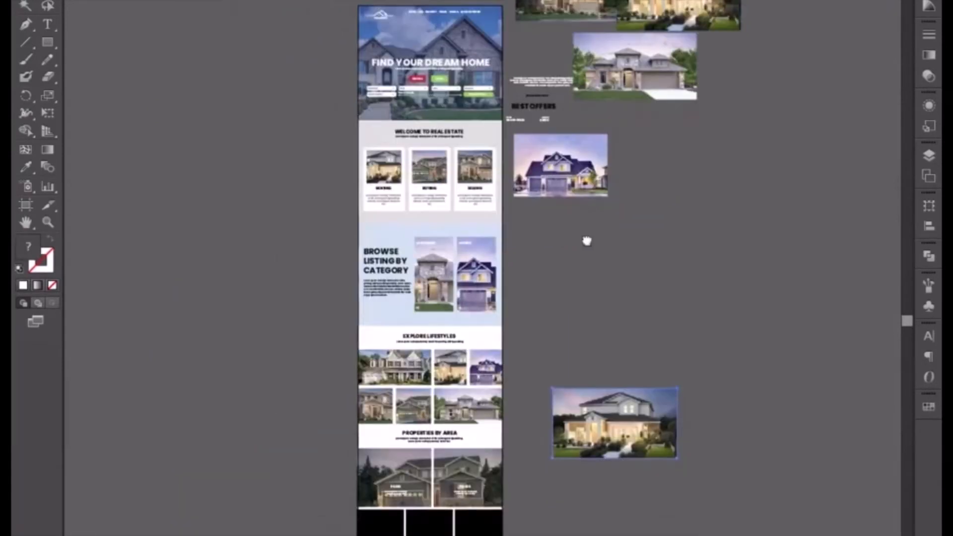
# Place the lit house photo behind the three tall black rectangles and enlarge it to cover their full width and height.
pyautogui.moveTo(622, 89); pyautogui.dragTo(477, 204)
pyautogui.press('space')
pyautogui.moveTo(476, 206); pyautogui.dragTo(616, 161)
pyautogui.moveTo(542, 187); pyautogui.dragTo(473, 222)
pyautogui.hotkey('ctrl', '+')
pyautogui.hotkey('ctrl', '+')
pyautogui.hotkey('ctrl', '+')
pyautogui.press('space')
pyautogui.moveTo(740, 93); pyautogui.dragTo(501, 323)
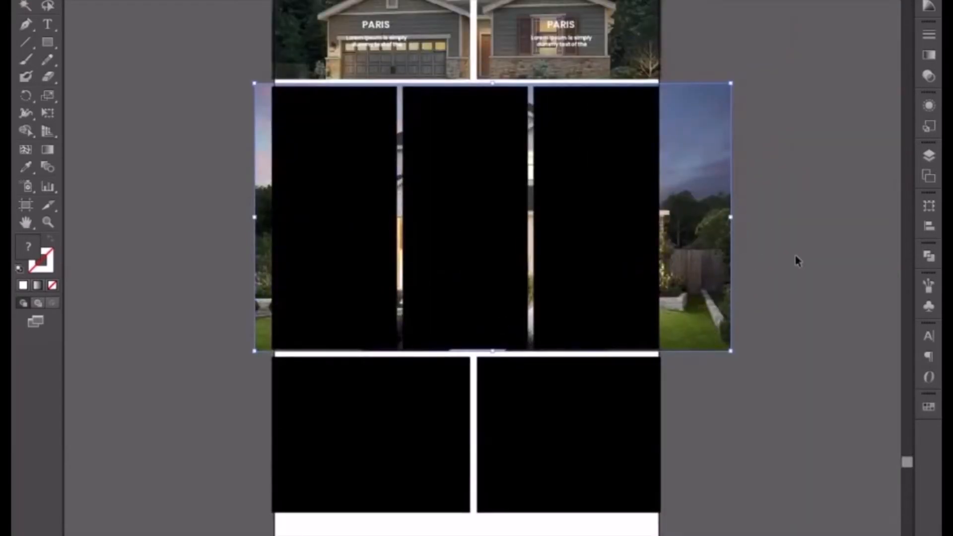
# Clip the lit two-storey house photo into the rightmost tall black rectangle with a clipping mask.
pyautogui.click(825, 241)
pyautogui.click(712, 234)
pyautogui.keyDown('shift'); pyautogui.click(621, 207); pyautogui.keyUp('shift')
pyautogui.rightClick(622, 206)
pyautogui.click(664, 292)
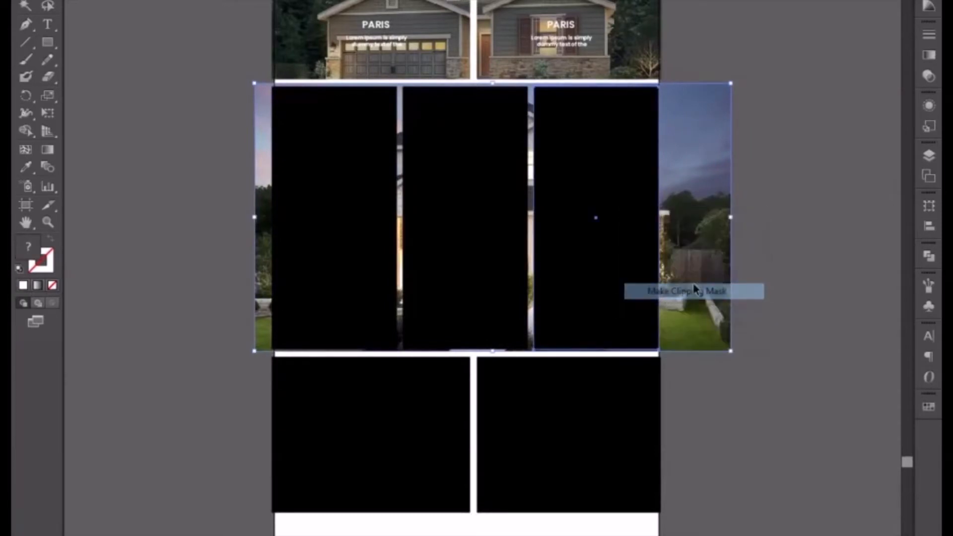
pyautogui.click(791, 263)
# Paste another copy of the lit house photo behind the middle tall rectangle and clip it to that rectangle.
pyautogui.click(505, 208)
pyautogui.hotkey('ctrl', 'b')
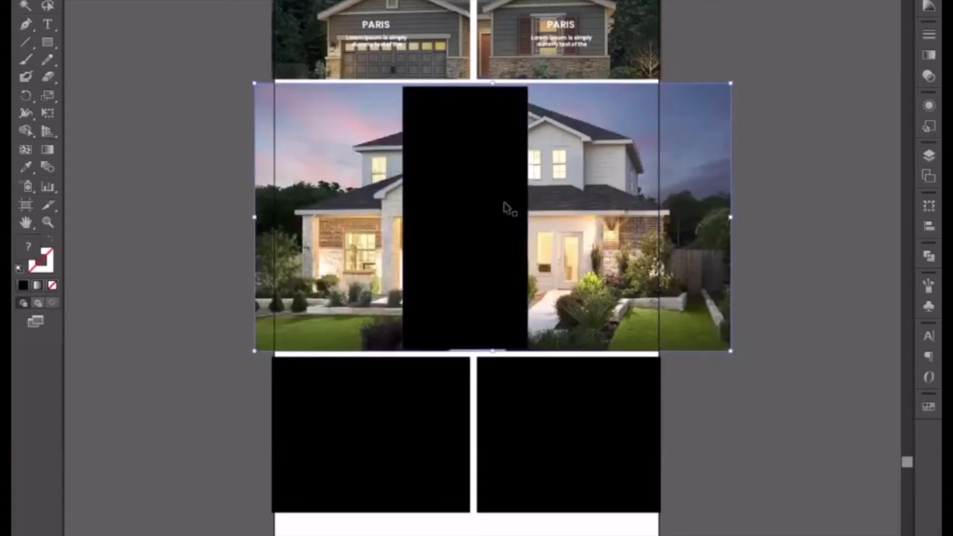
pyautogui.keyDown('shift'); pyautogui.click(498, 207); pyautogui.keyUp('shift')
pyautogui.rightClick(498, 207)
pyautogui.click(542, 287)
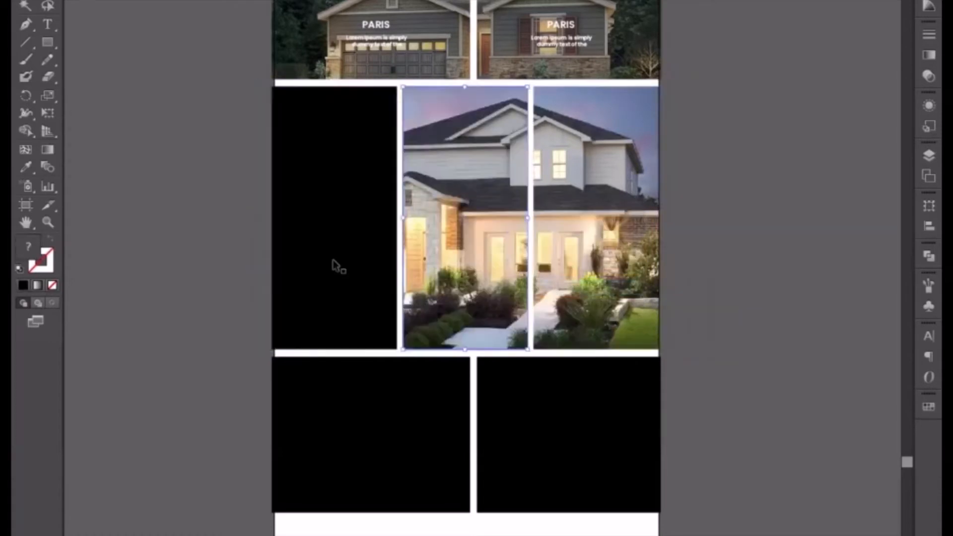
# Paste the lit house photo behind the leftmost tall rectangle and mask it to that rectangle's shape.
pyautogui.click(323, 253)
pyautogui.hotkey('ctrl', 'b')
pyautogui.keyDown('shift'); pyautogui.click(319, 249); pyautogui.keyUp('shift')
pyautogui.rightClick(320, 249)
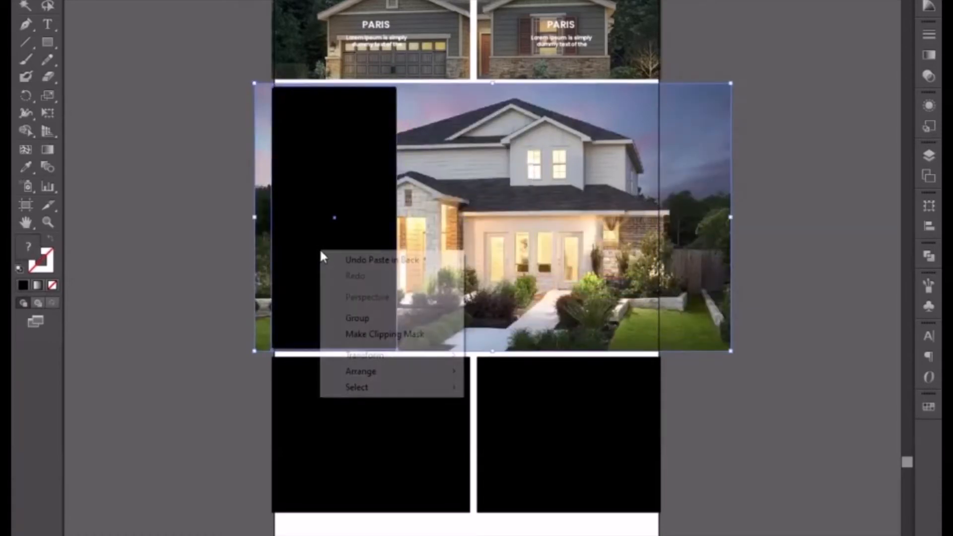
pyautogui.click(346, 333)
pyautogui.click(149, 235)
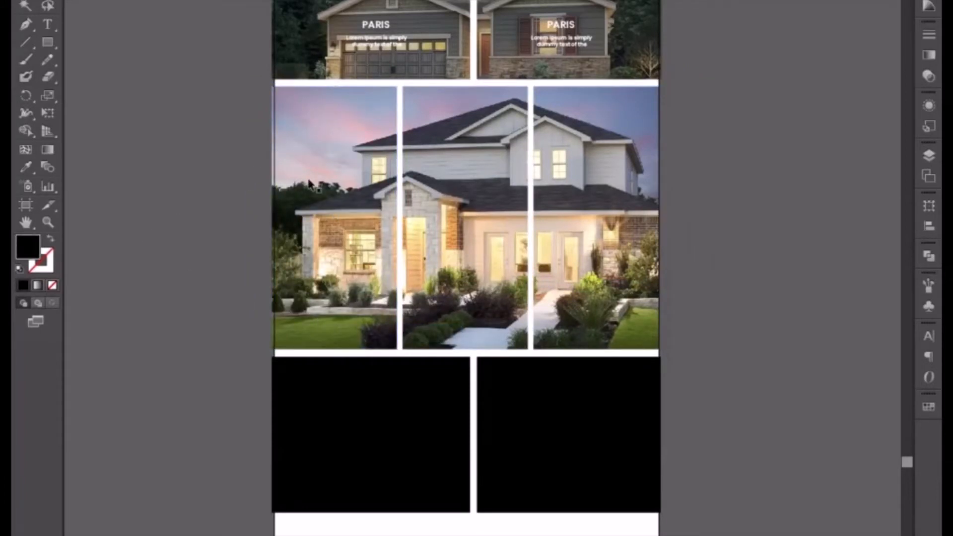
# Duplicate both PARIS captions with their paragraphs down onto the tall lit house photos and bring the copies to the front.
pyautogui.click(386, 42)
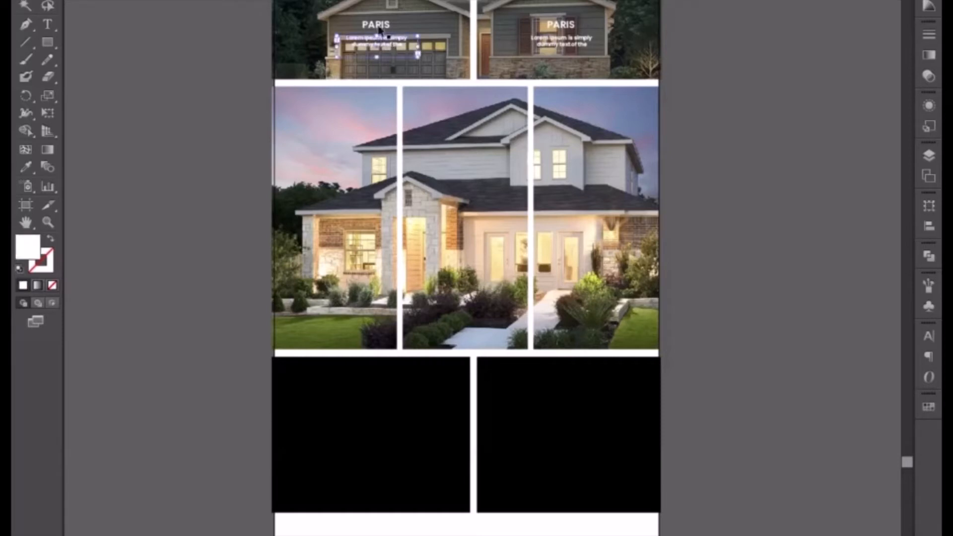
pyautogui.keyDown('shift'); pyautogui.click(556, 32); pyautogui.keyUp('shift')
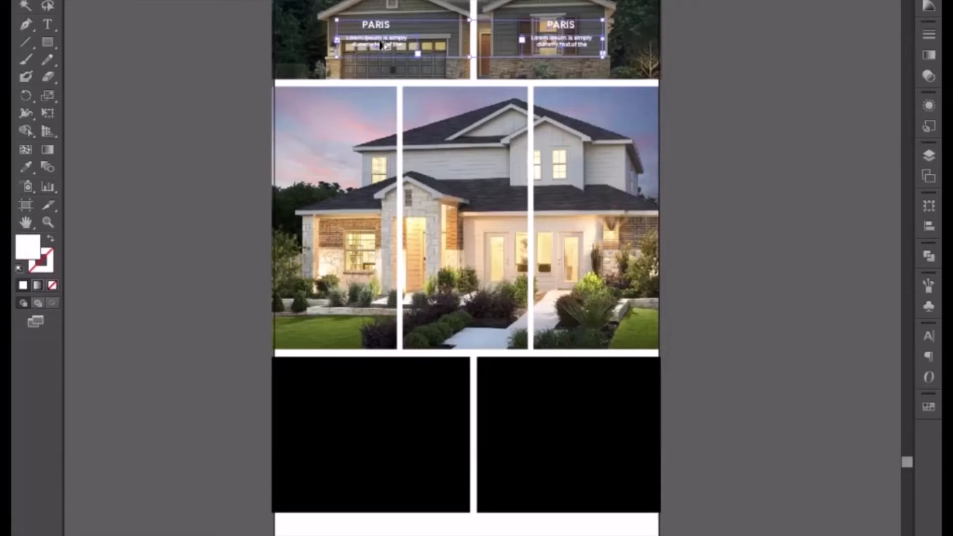
pyautogui.moveTo(382, 44); pyautogui.dragTo(392, 285)
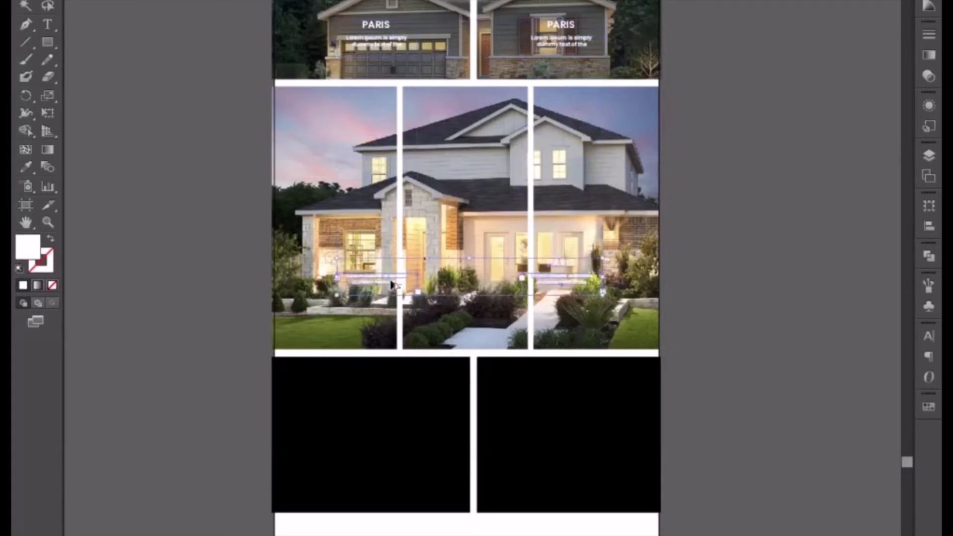
pyautogui.rightClick(391, 271)
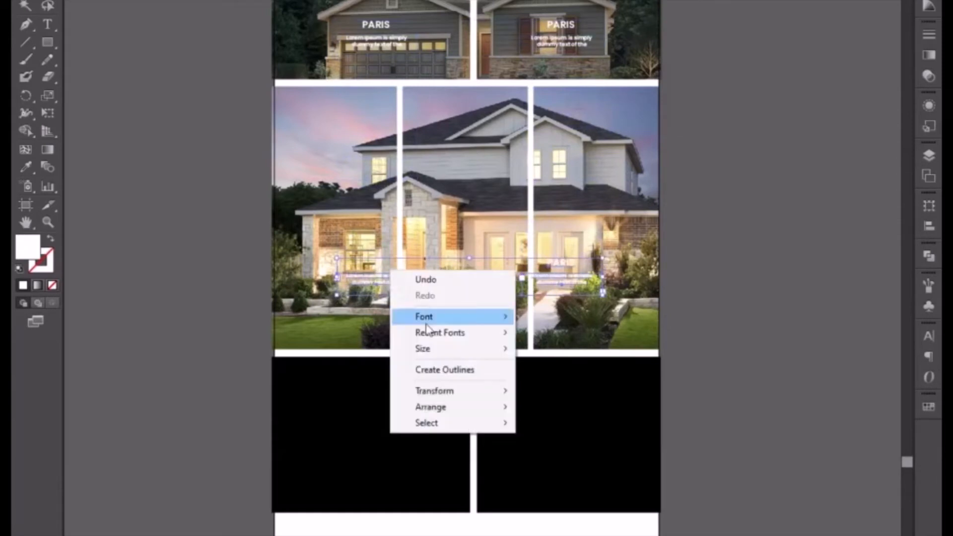
pyautogui.moveTo(496, 406)
pyautogui.click(591, 413)
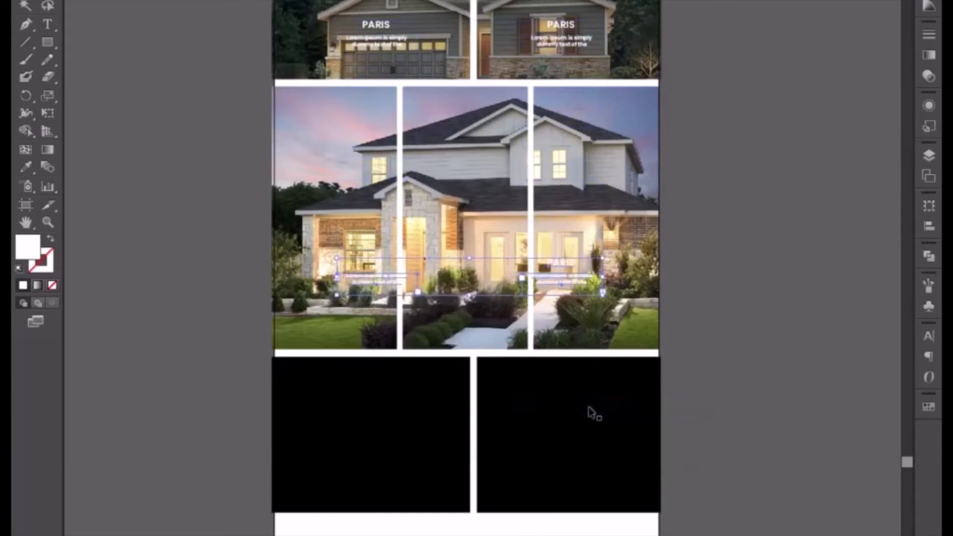
pyautogui.click(711, 297)
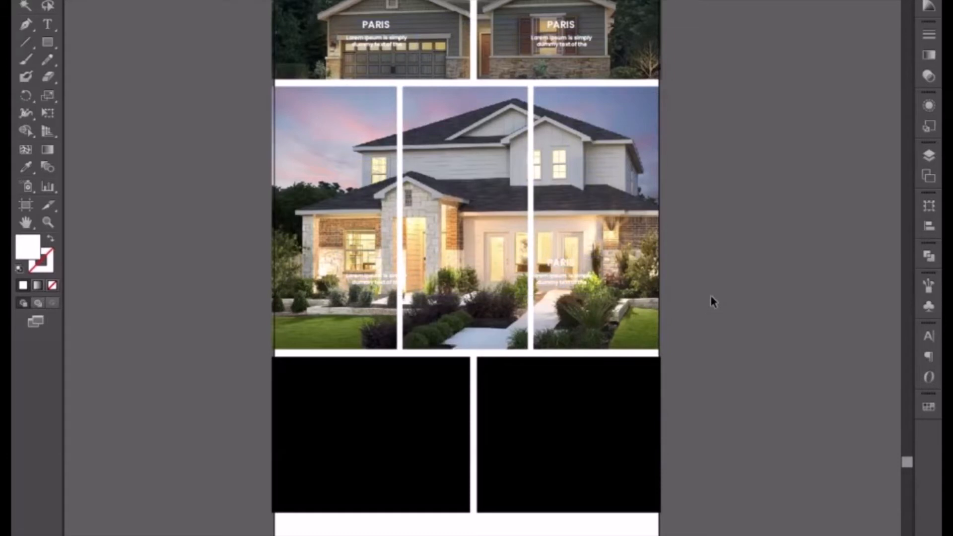
# Shift the right PARIS caption sideways to centre it on the rightmost tall photo.
pyautogui.click(565, 283)
pyautogui.press('Right')
pyautogui.press('Right')
pyautogui.press('Right')
pyautogui.press('Right')
pyautogui.press('Right')
pyautogui.press('Right')
pyautogui.press('Right')
pyautogui.press('Right')
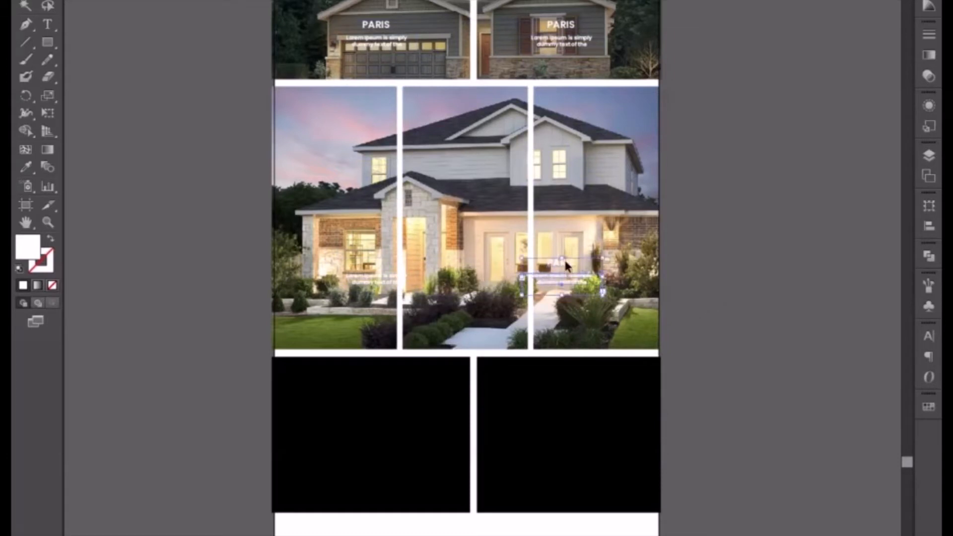
pyautogui.press('Right')
pyautogui.press('Right')
pyautogui.press('Right')
pyautogui.press('Right')
pyautogui.press('Right')
pyautogui.press('Right')
pyautogui.press('Right')
pyautogui.press('Right')
pyautogui.press('Right')
pyautogui.press('Right')
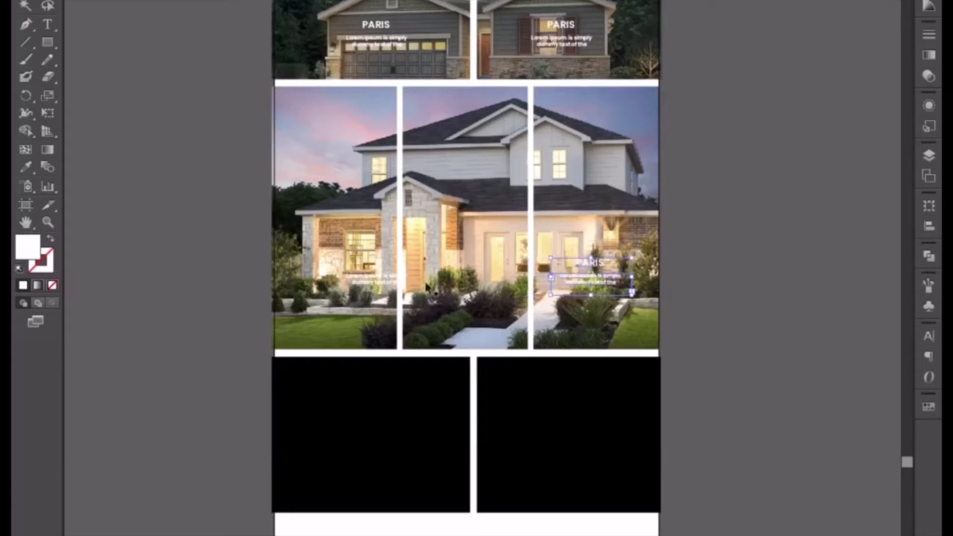
# Delete the off-centre left caption copy and duplicate the right caption onto the middle and left tall photos.
pyautogui.click(379, 275)
pyautogui.press('Delete')
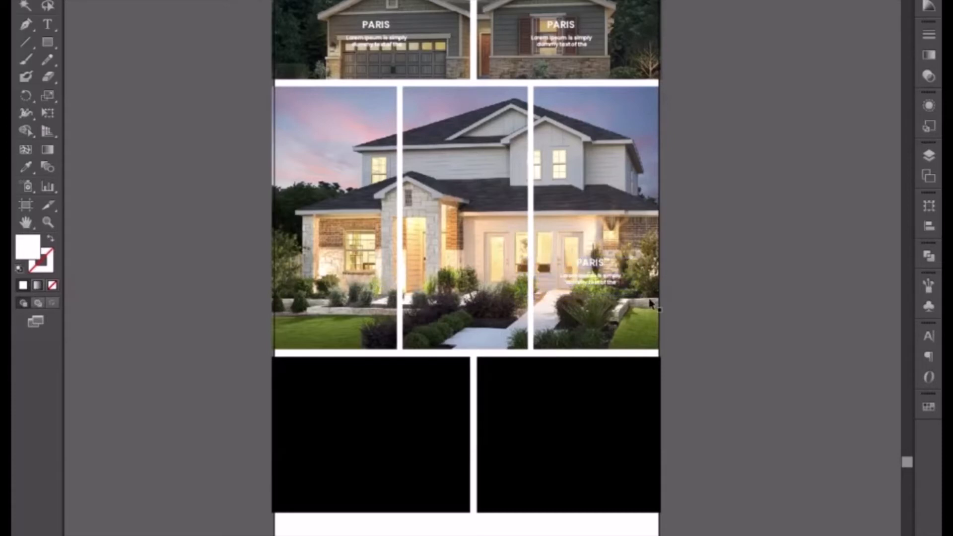
pyautogui.click(595, 276)
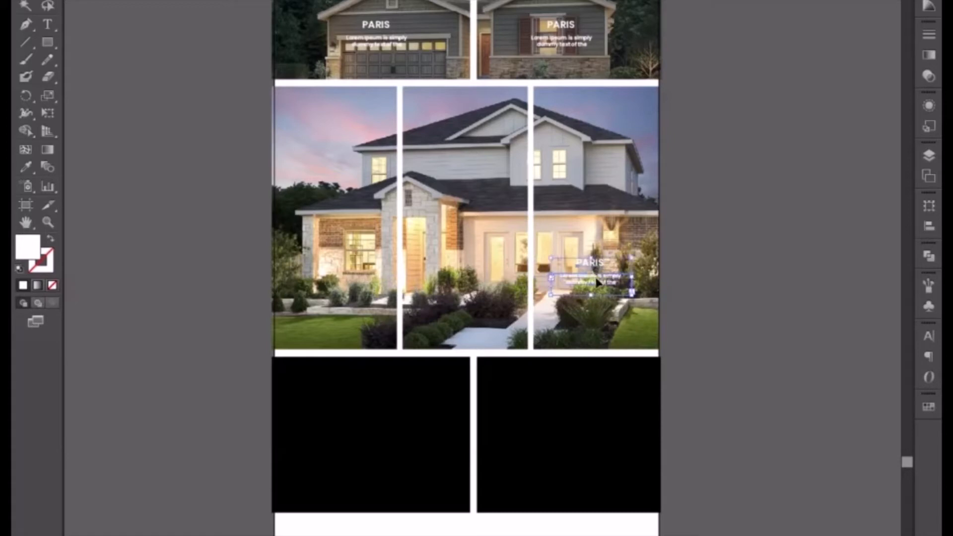
pyautogui.moveTo(596, 280); pyautogui.dragTo(341, 273)
# Make a rectangle matching the left tall photo's frame and fill it with the black sampled from the lower rectangle.
pyautogui.doubleClick(346, 203)
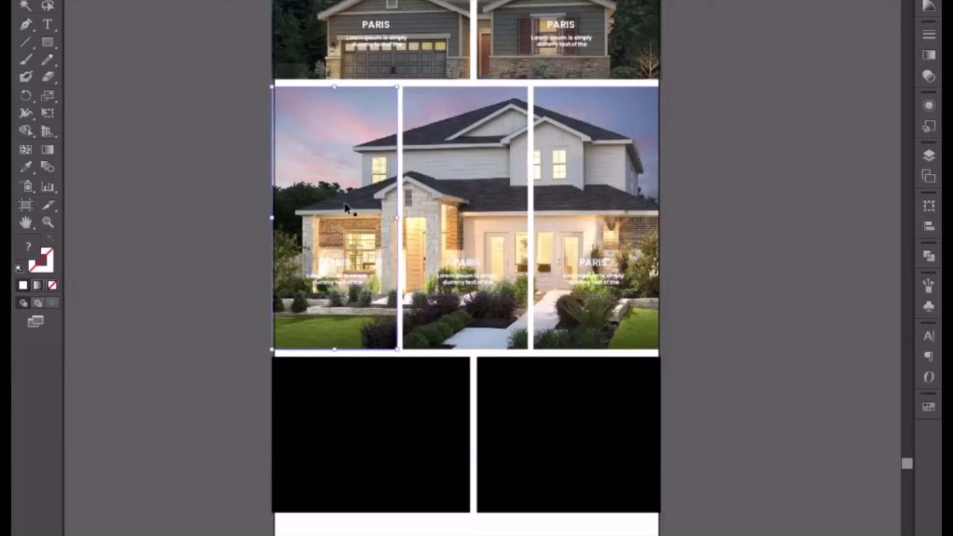
pyautogui.click(398, 192)
pyautogui.doubleClick(185, 198)
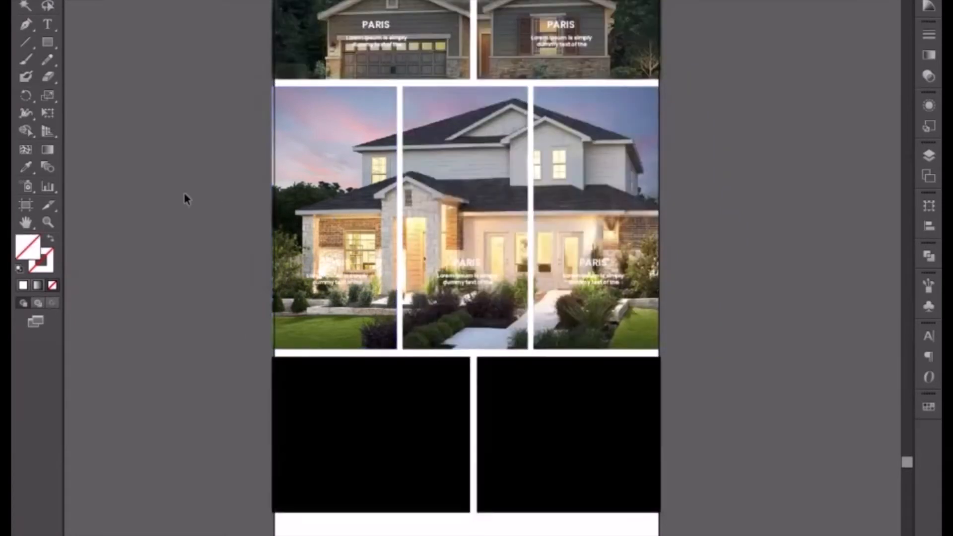
pyautogui.press('i')
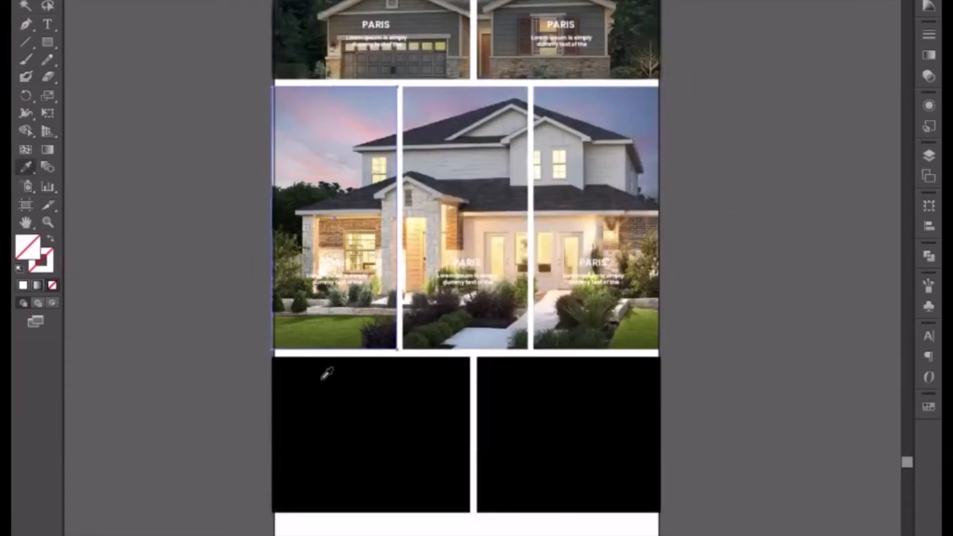
pyautogui.click(385, 474)
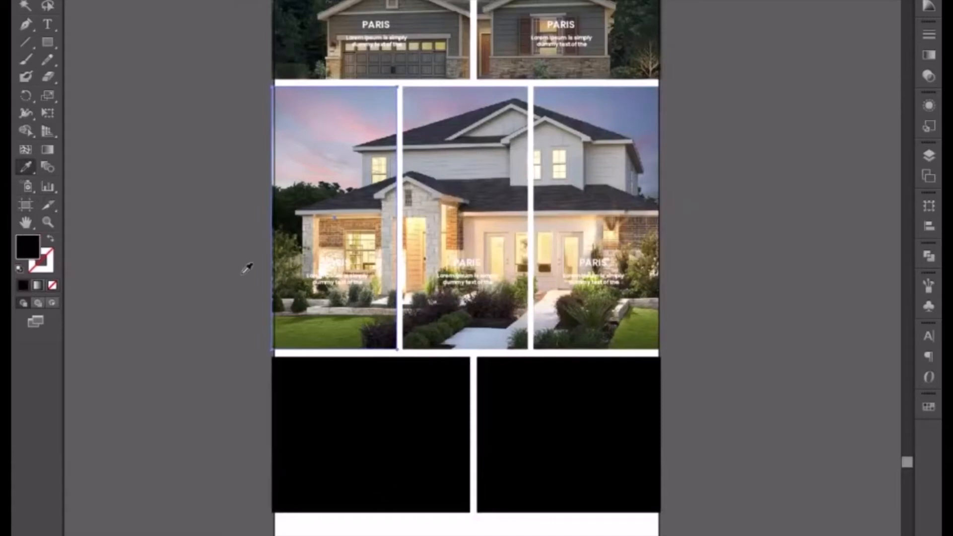
pyautogui.click(32, 3)
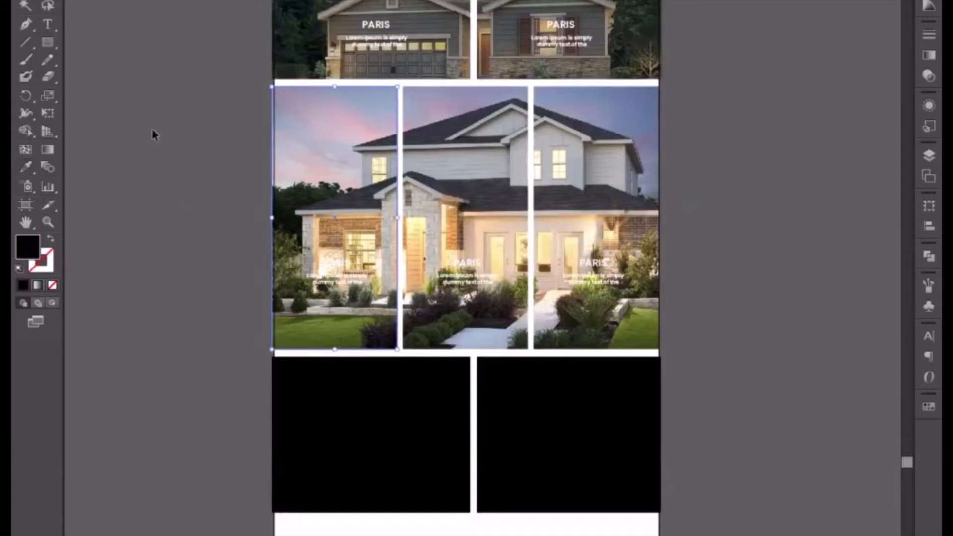
# Bring the left black rectangle to the front and lower its opacity so it darkens the photo.
pyautogui.rightClick(304, 91)
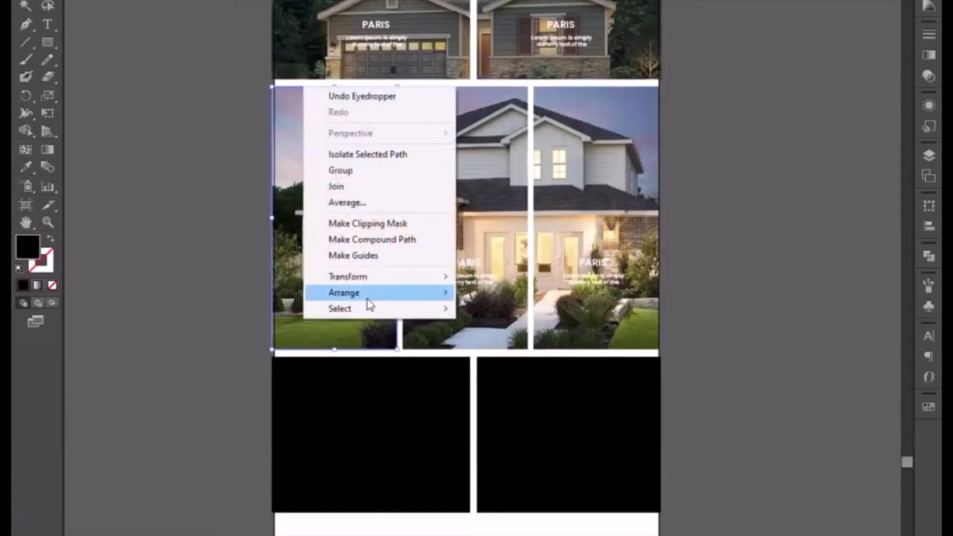
pyautogui.moveTo(367, 293)
pyautogui.click(496, 340)
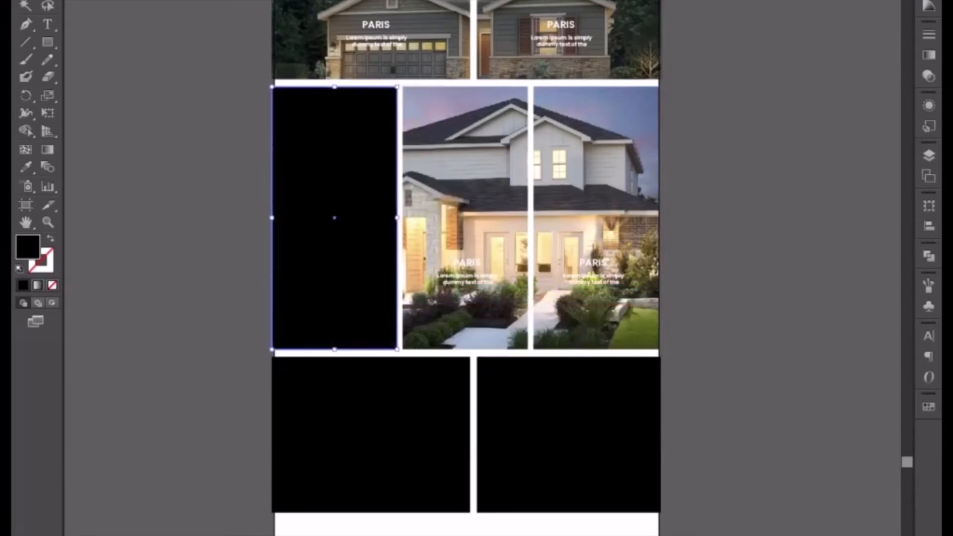
pyautogui.click(508, 0)
pyautogui.click(491, 2)
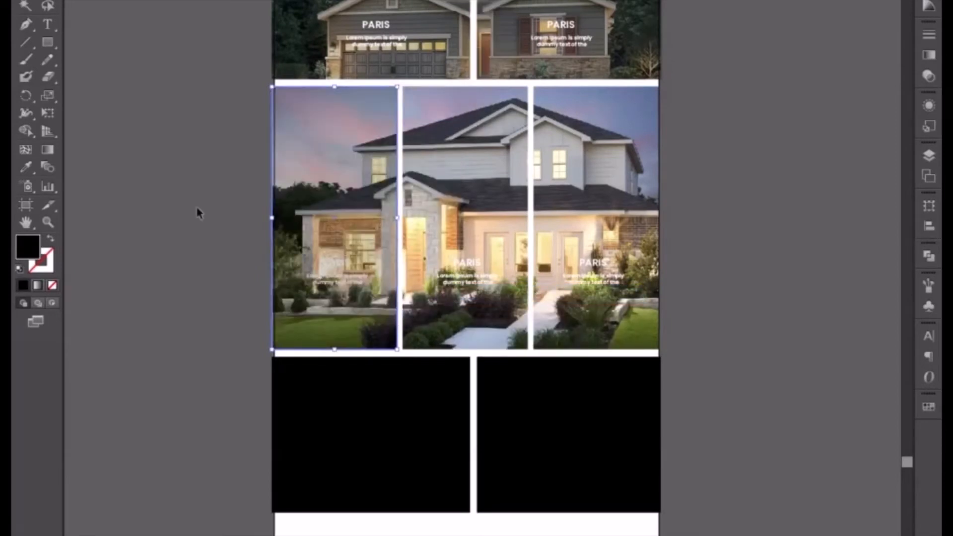
# Place the left photo's dark overlay behind its PARIS title and paragraph.
pyautogui.click(168, 186)
pyautogui.click(321, 194)
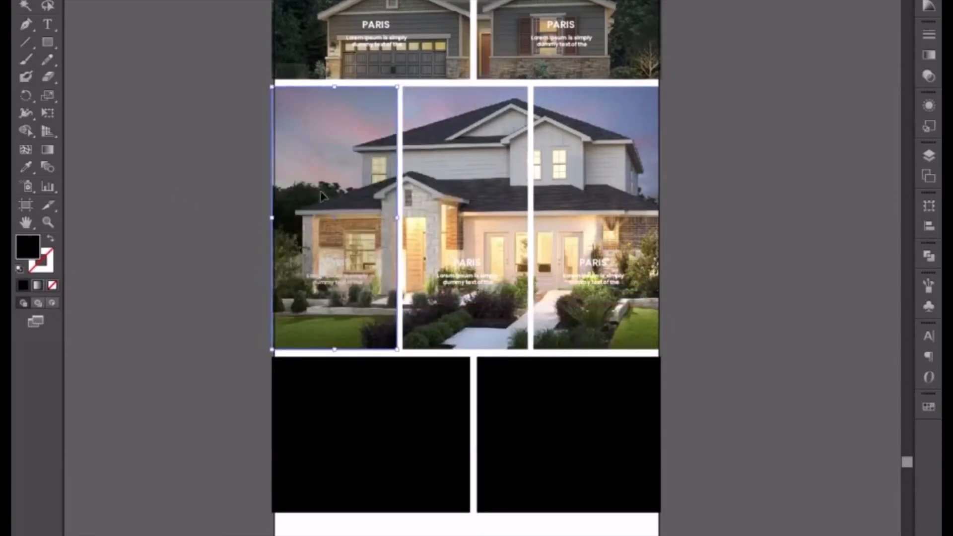
pyautogui.click(341, 285)
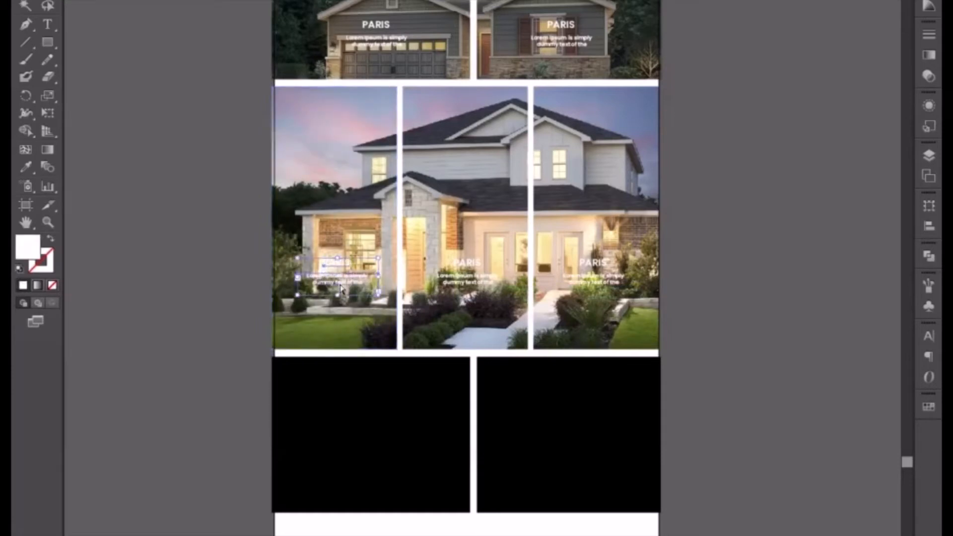
pyautogui.click(340, 287)
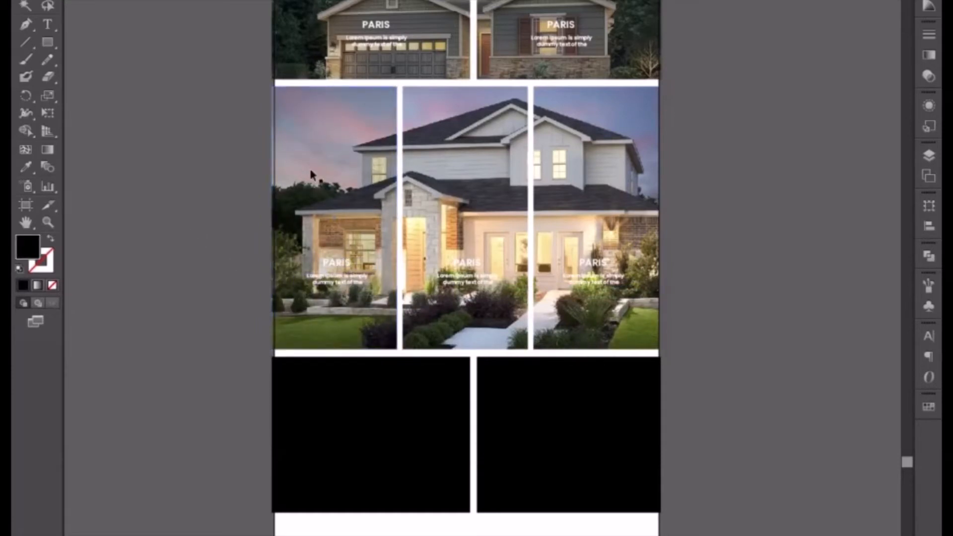
# Add a copy of the dark overlay to the middle tall photo, placed behind its PARIS caption.
pyautogui.click(437, 162)
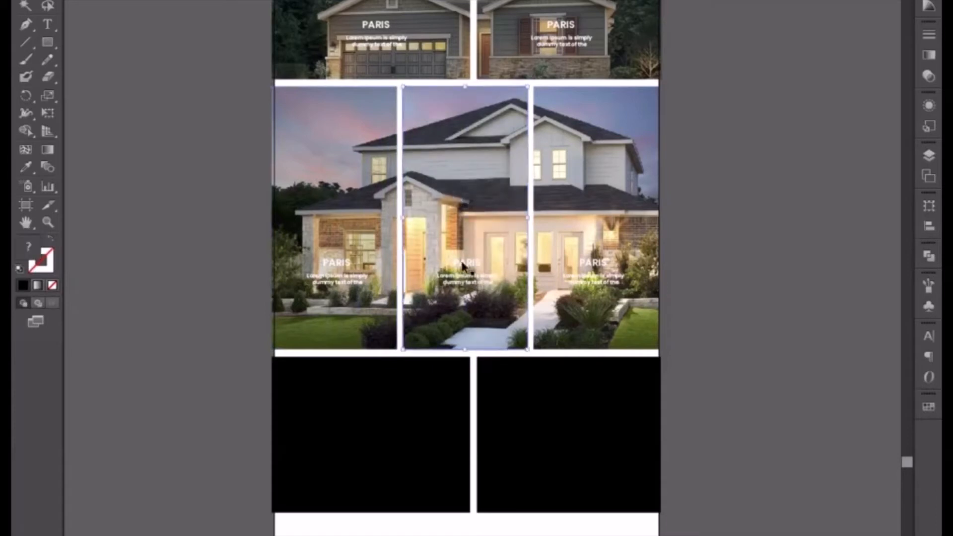
pyautogui.click(465, 284)
pyautogui.hotkey('ctrl', 'b')
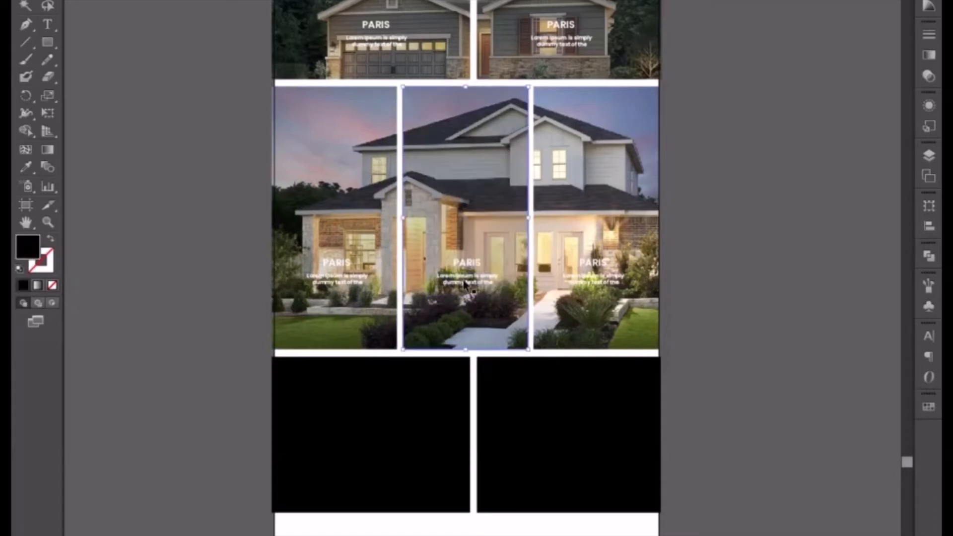
# Duplicate the dark overlay onto the rightmost tall photo and place it behind the PARIS title and paragraph.
pyautogui.click(198, 172)
pyautogui.click(449, 185)
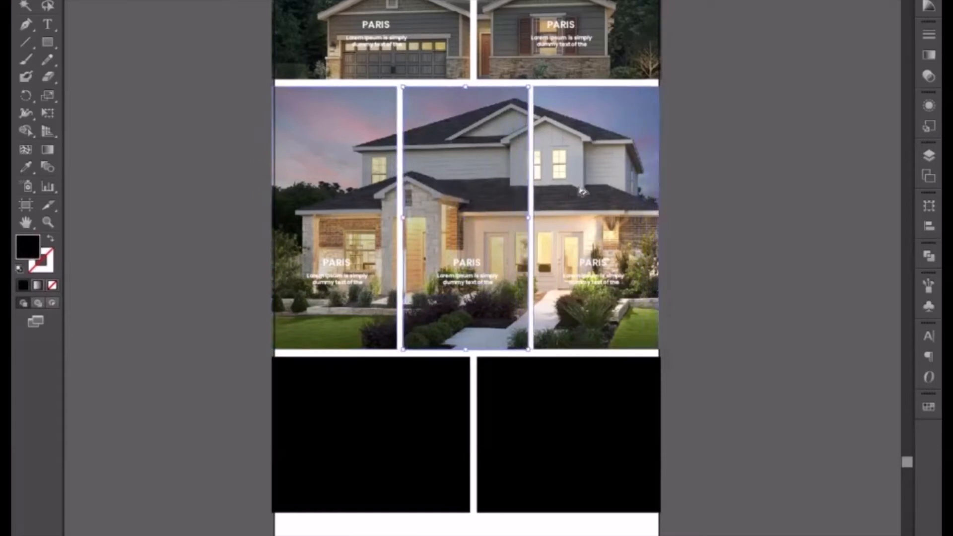
pyautogui.moveTo(620, 234); pyautogui.dragTo(547, 229)
pyautogui.hotkey('ctrl', '+')
pyautogui.hotkey('ctrl', '+')
pyautogui.hotkey('ctrl', '+')
pyautogui.hotkey('ctrl', '+')
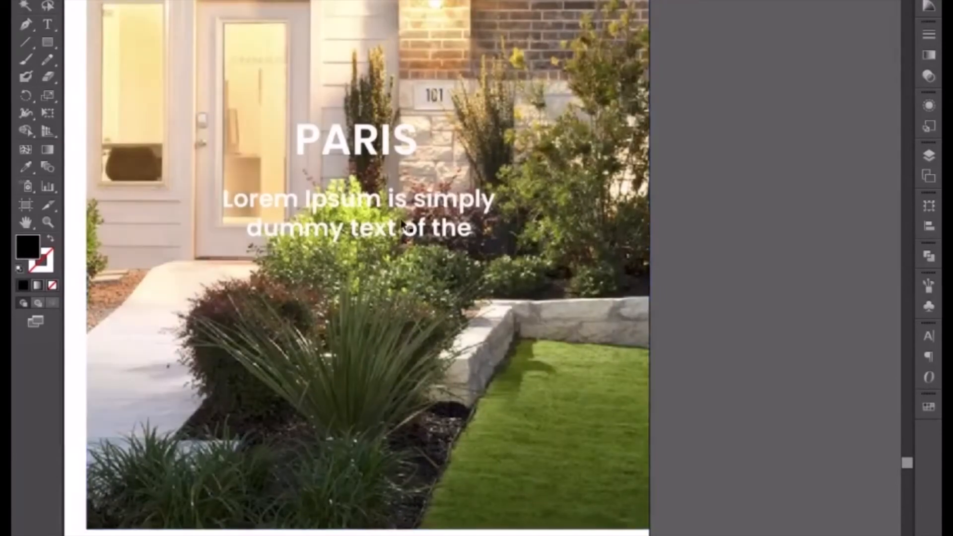
pyautogui.click(404, 219)
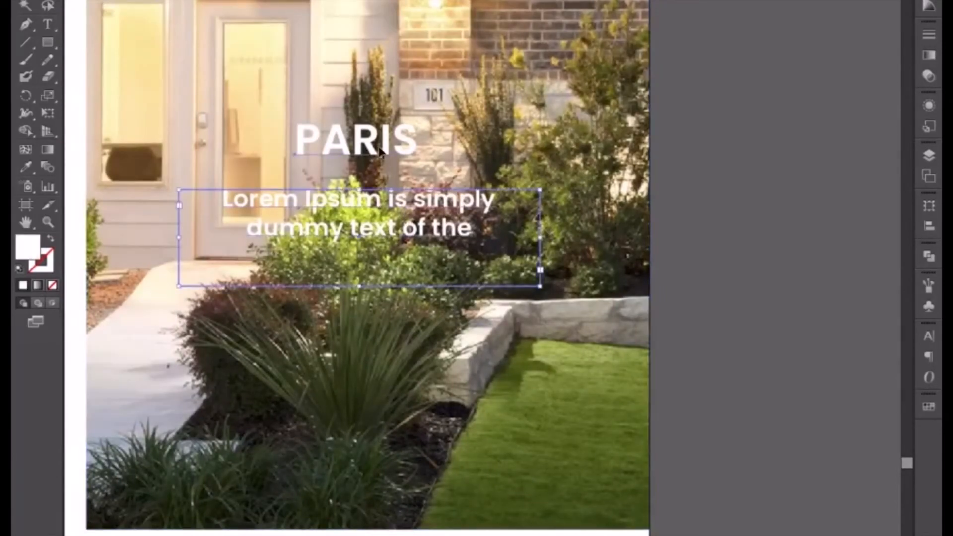
pyautogui.click(712, 236)
pyautogui.hotkey('ctrl', '-')
pyautogui.hotkey('ctrl', '-')
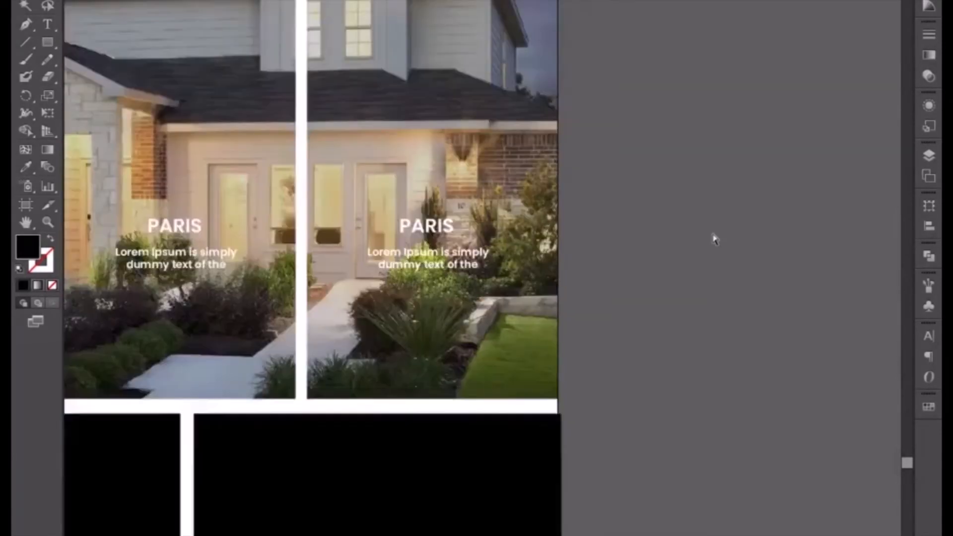
# Move the PARIS titles and paragraphs of all three tall photos down together, closer to the photos' lower edge.
pyautogui.moveTo(484, 216); pyautogui.dragTo(573, 286)
pyautogui.moveTo(689, 272); pyautogui.dragTo(661, 288)
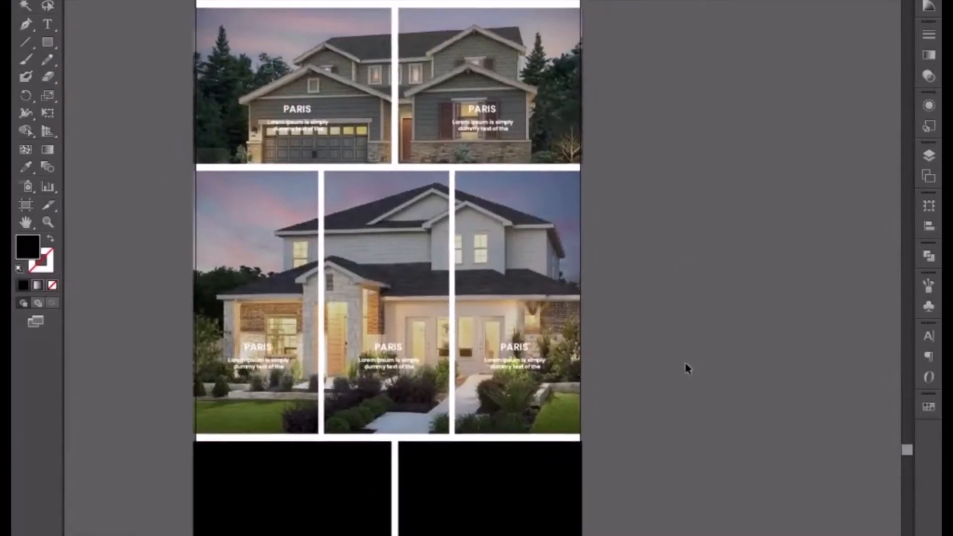
pyautogui.scroll(-3, 710, 374)
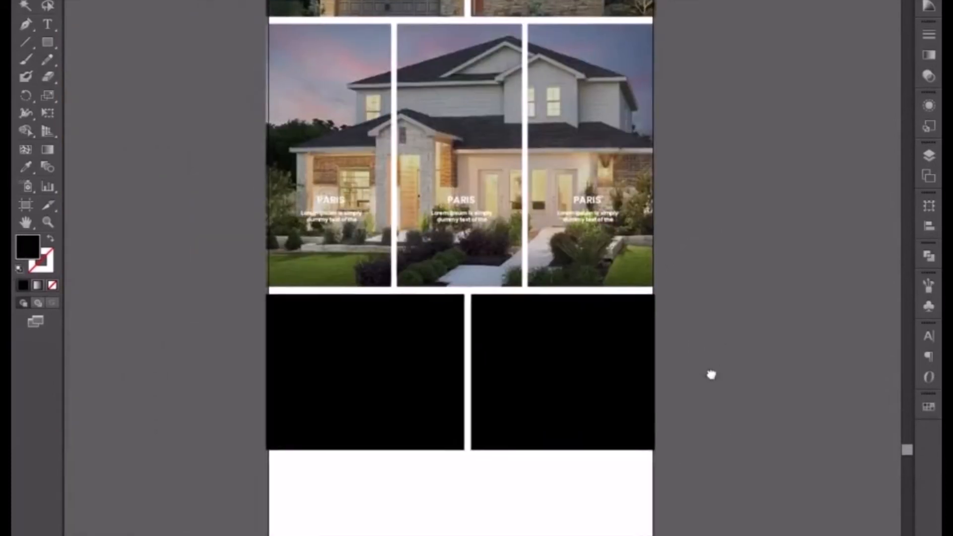
pyautogui.hotkey('ctrl', '+')
pyautogui.click(648, 187)
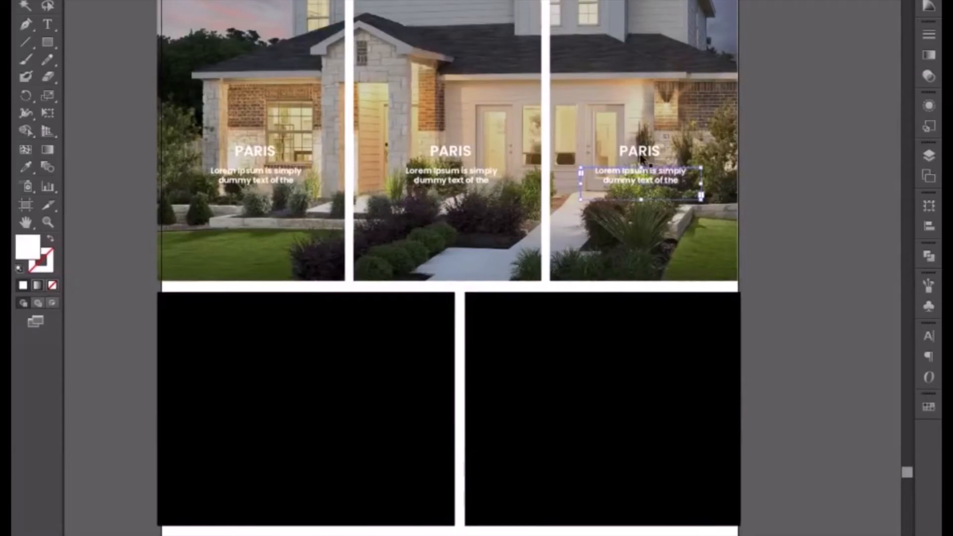
pyautogui.keyDown('shift'); pyautogui.click(449, 188); pyautogui.keyUp('shift')
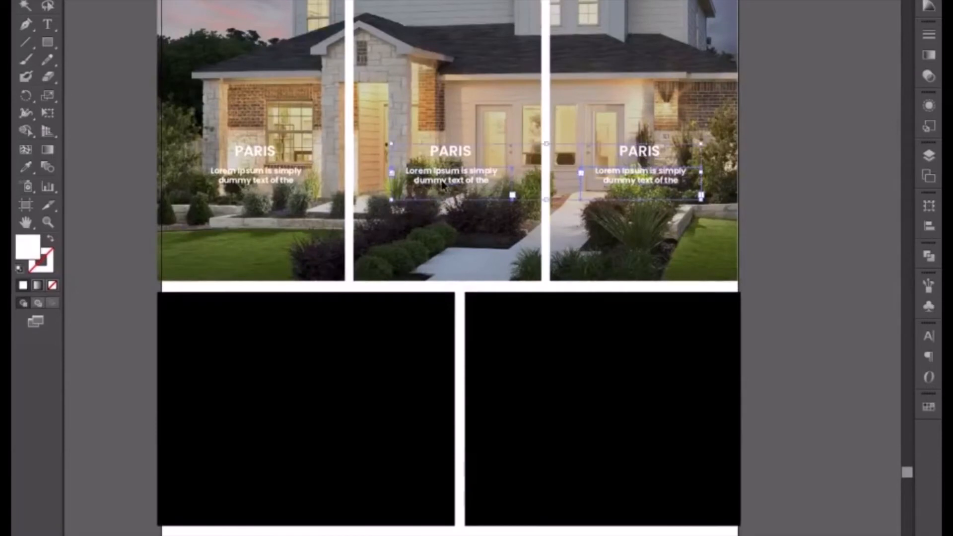
pyautogui.keyDown('shift'); pyautogui.click(273, 183); pyautogui.keyUp('shift')
pyautogui.press('Down')
pyautogui.press('Down')
pyautogui.press('Down')
pyautogui.press('Down')
pyautogui.press('Down')
pyautogui.press('Down')
pyautogui.press('Down')
pyautogui.press('Down')
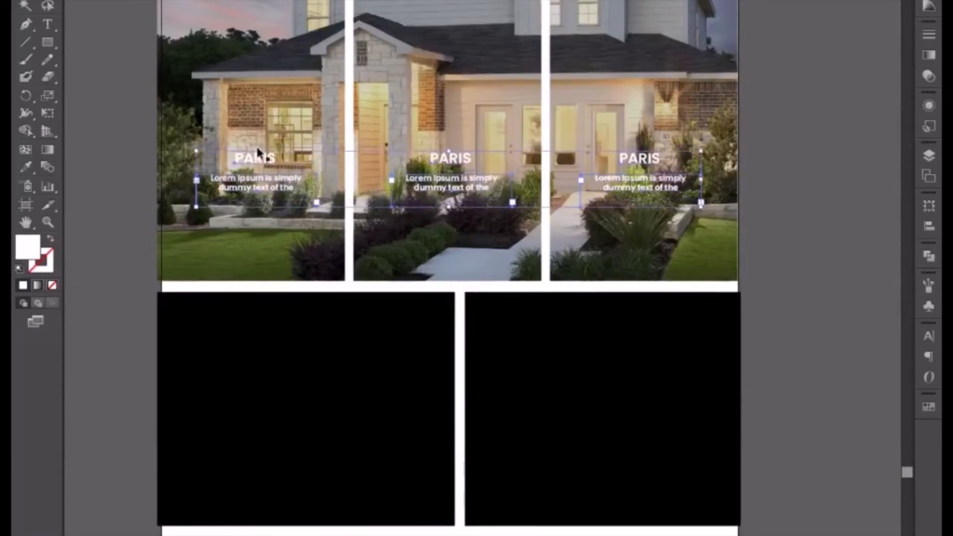
pyautogui.press('Down')
pyautogui.press('Down')
pyautogui.press('Down')
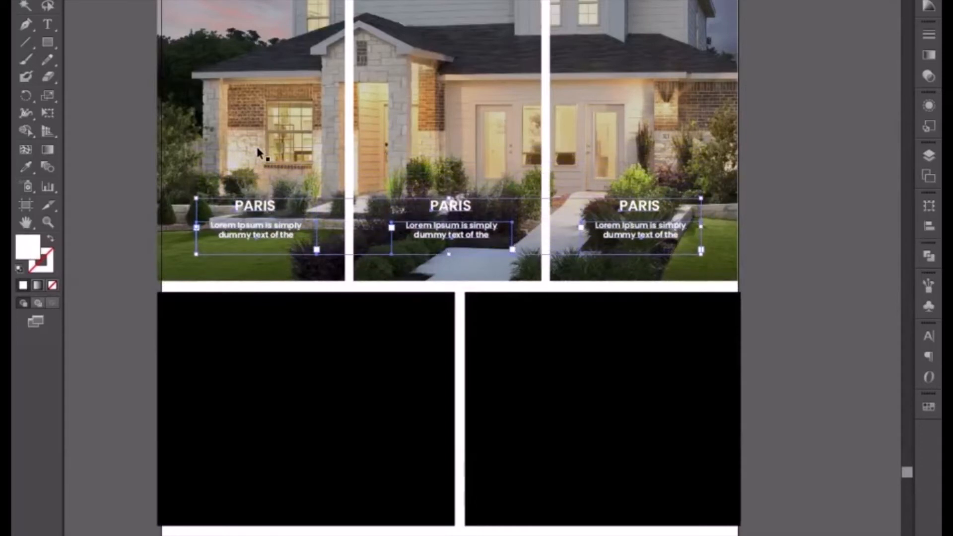
pyautogui.click(843, 255)
pyautogui.moveTo(781, 223); pyautogui.dragTo(670, 382)
pyautogui.moveTo(745, 391); pyautogui.dragTo(571, 350)
pyautogui.hotkey('ctrl', '+')
pyautogui.hotkey('ctrl', '+')
pyautogui.hotkey('ctrl', '+')
pyautogui.hotkey('ctrl', '+')
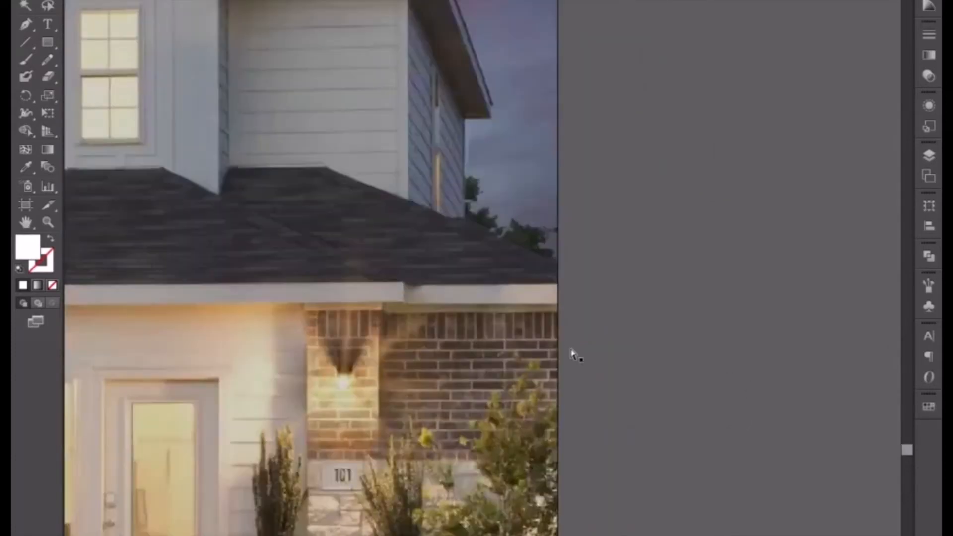
pyautogui.hotkey('ctrl', '-')
pyautogui.hotkey('ctrl', '-')
pyautogui.hotkey('ctrl', '-')
pyautogui.hotkey('ctrl', '-')
pyautogui.hotkey('ctrl', '-')
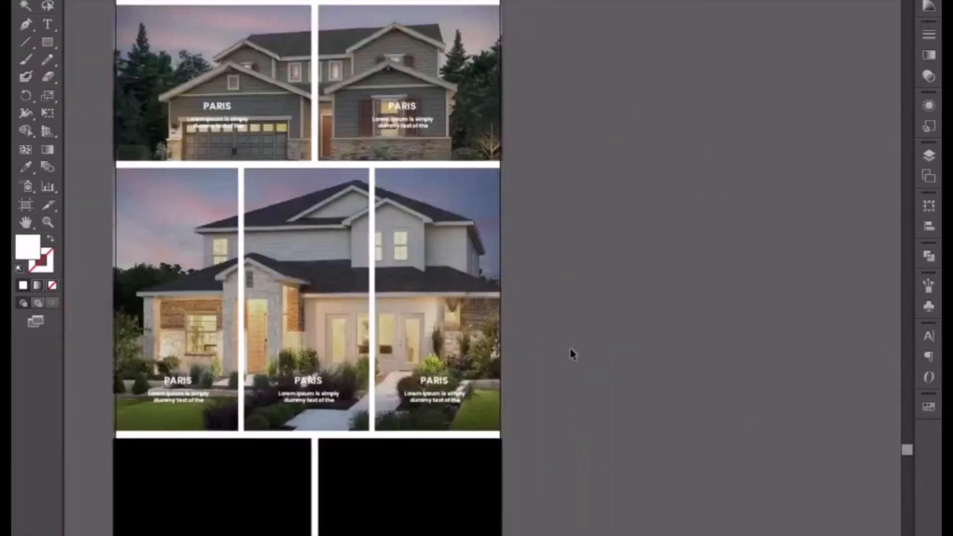
# Move the PARIS titles and paragraphs of the two upper-row photos down together, near the photos' lower edge.
pyautogui.moveTo(516, 303); pyautogui.dragTo(634, 320)
pyautogui.click(346, 139)
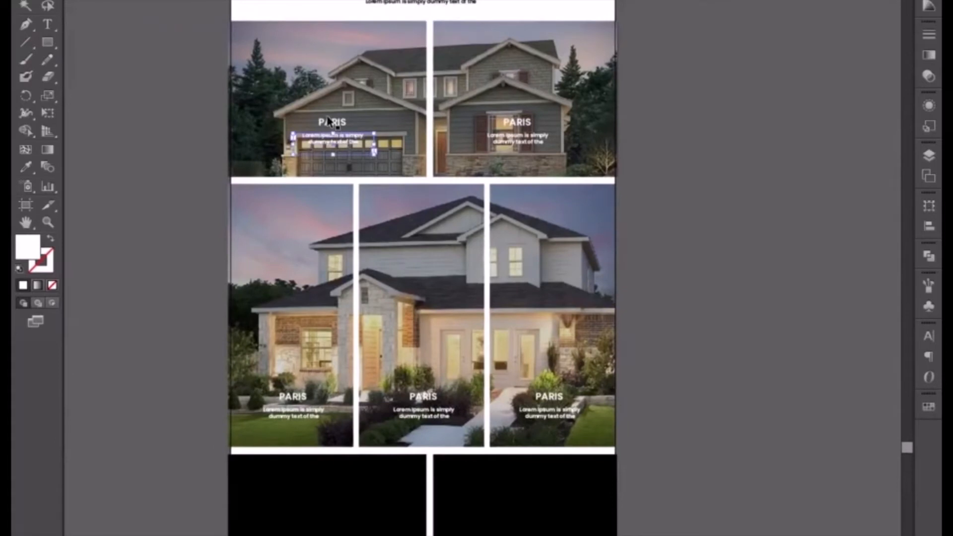
pyautogui.keyDown('shift'); pyautogui.click(349, 141); pyautogui.keyUp('shift')
pyautogui.keyDown('shift'); pyautogui.click(361, 115); pyautogui.keyUp('shift')
pyautogui.keyDown('shift'); pyautogui.click(529, 128); pyautogui.keyUp('shift')
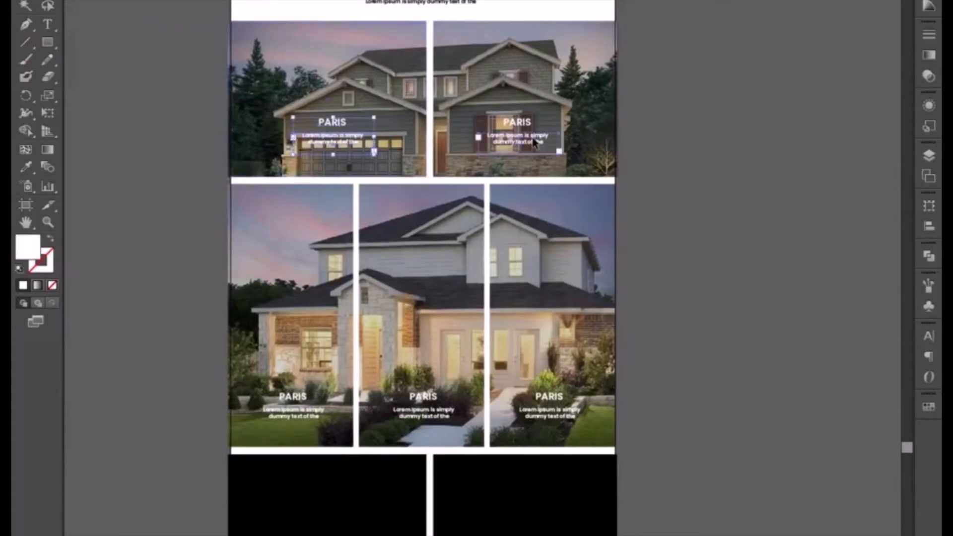
pyautogui.press('Down')
pyautogui.press('Down')
pyautogui.press('Down')
pyautogui.press('Down')
pyautogui.press('Down')
pyautogui.press('Down')
pyautogui.press('Down')
pyautogui.press('Down')
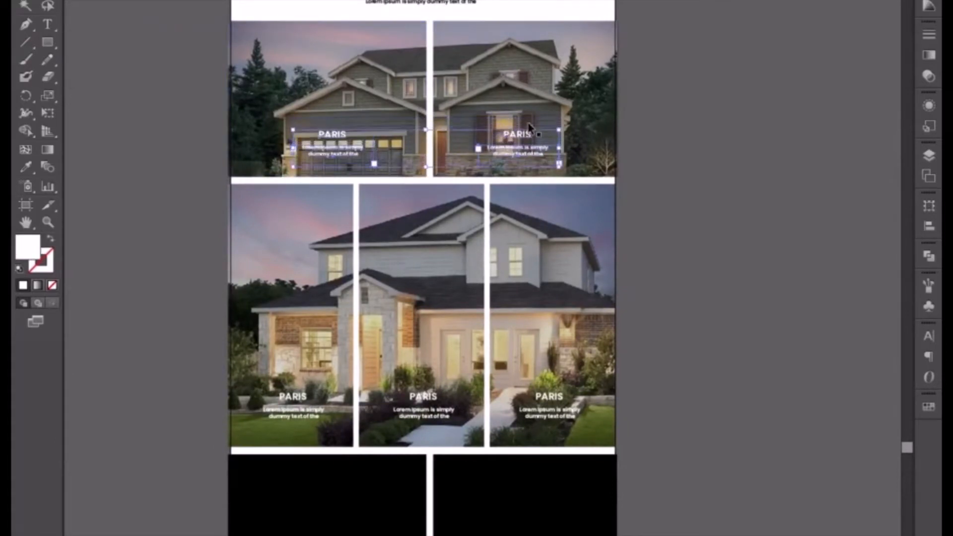
pyautogui.hotkey('ctrl', '+')
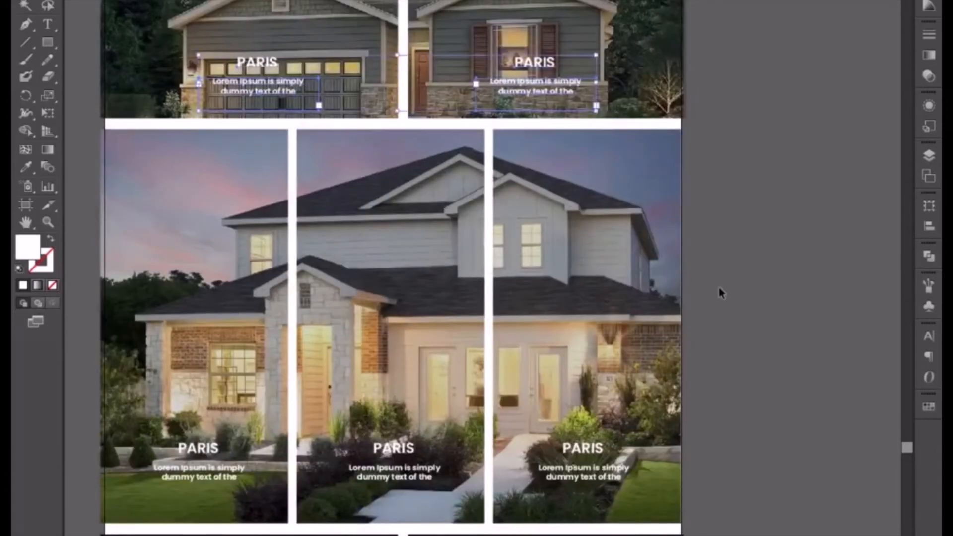
pyautogui.click(753, 317)
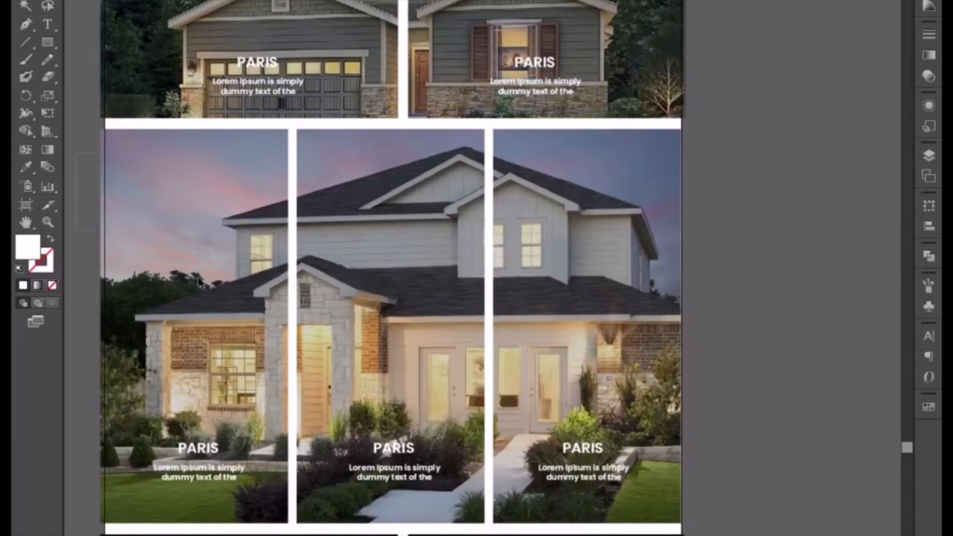
# Nudge the three tall photos with their overlays and captions slightly right to line up with the page edge.
pyautogui.moveTo(198, 277); pyautogui.dragTo(708, 514)
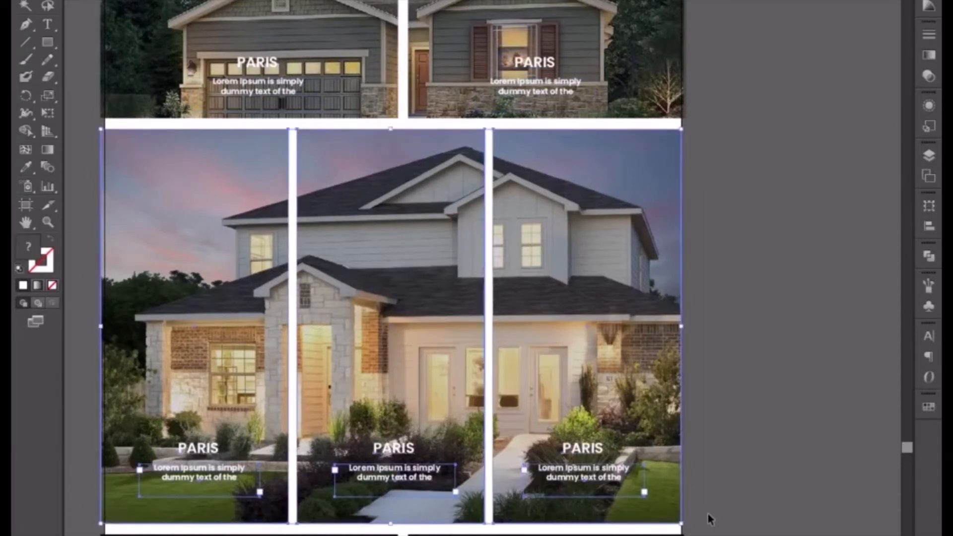
pyautogui.press('Right')
pyautogui.press('Right')
pyautogui.press('Right')
pyautogui.press('Right')
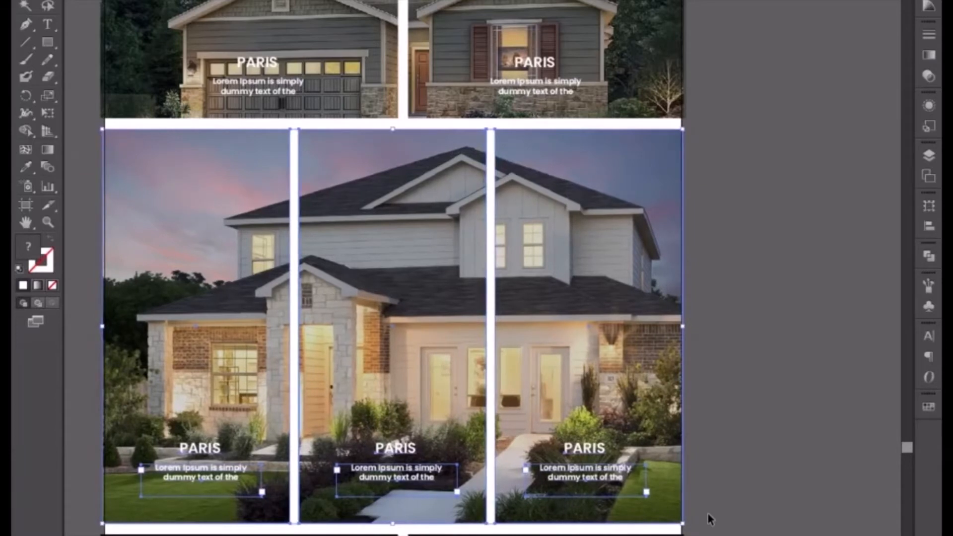
pyautogui.click(713, 505)
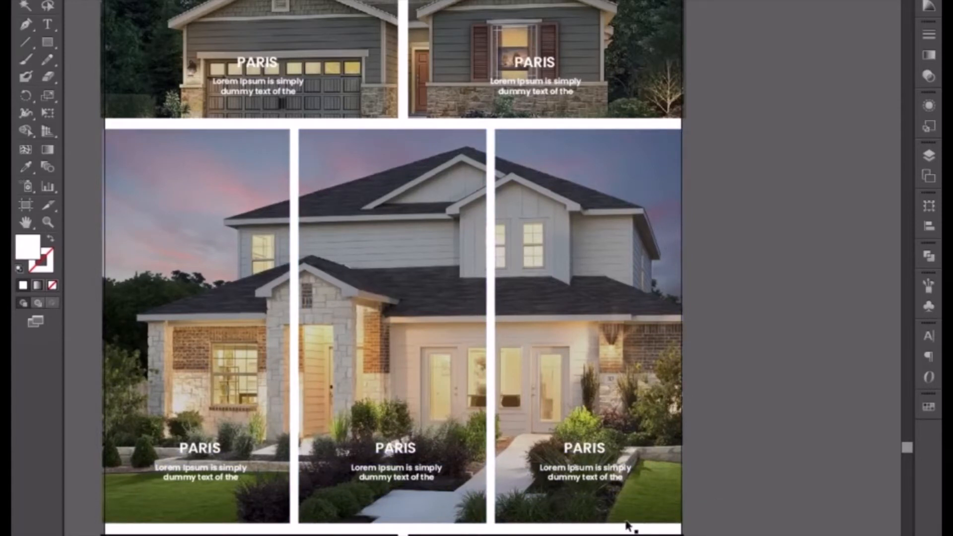
# Nudge the left tall photo's PARIS title and paragraph slightly left to center them on the visible photo.
pyautogui.click(216, 475)
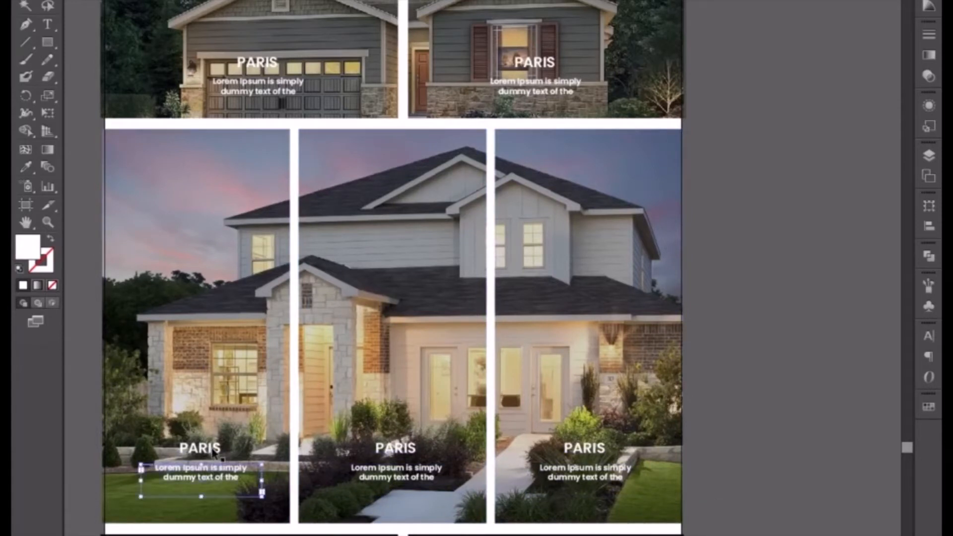
pyautogui.keyDown('shift'); pyautogui.click(221, 453); pyautogui.keyUp('shift')
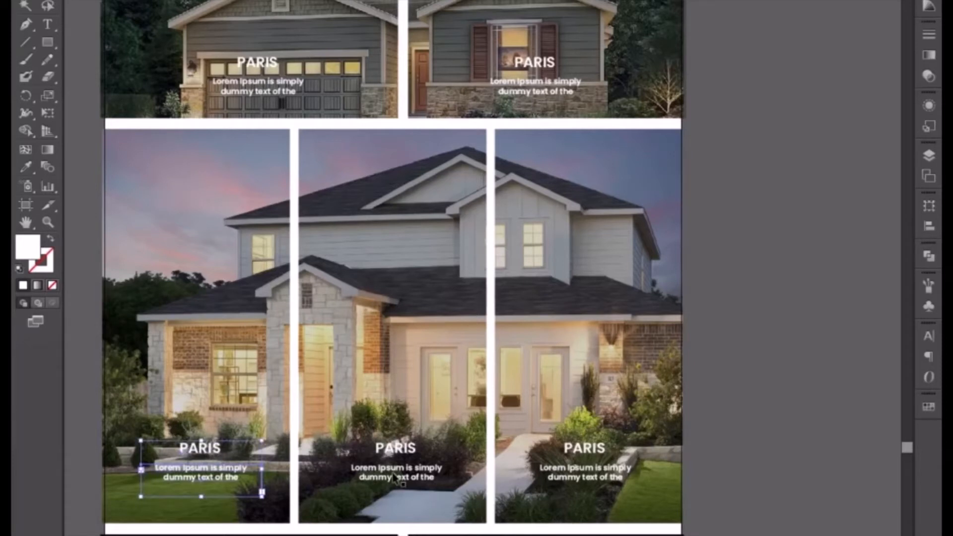
pyautogui.press('Left')
pyautogui.press('Left')
pyautogui.press('Left')
pyautogui.press('Left')
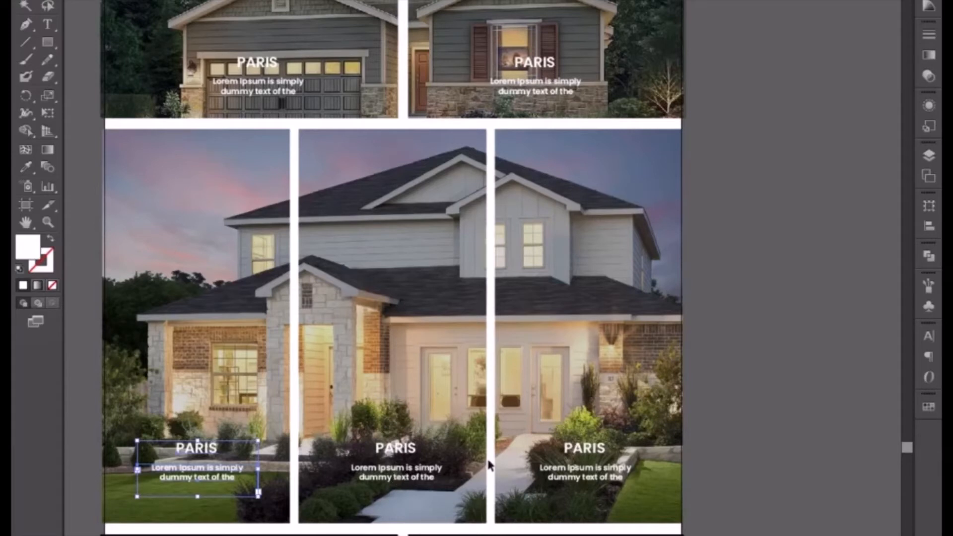
pyautogui.click(740, 454)
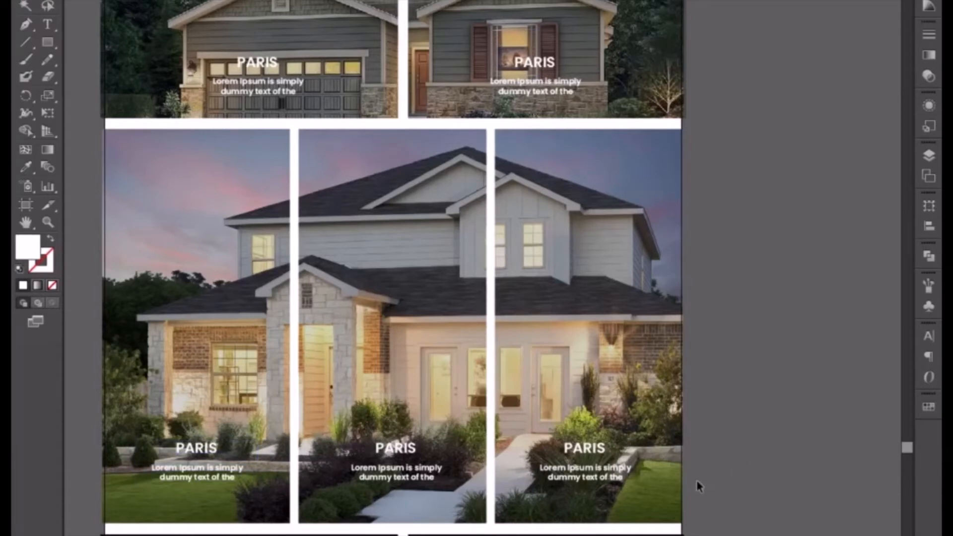
# Move the white colonial house photo and the single-storey stone house photo down beside the page's lower sections.
pyautogui.hotkey('ctrl', '-')
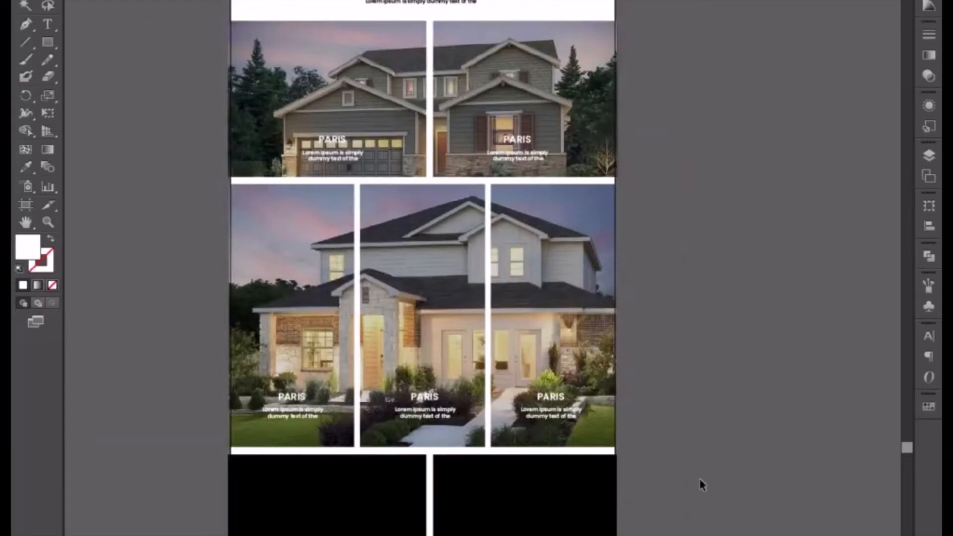
pyautogui.moveTo(719, 278); pyautogui.dragTo(676, 366)
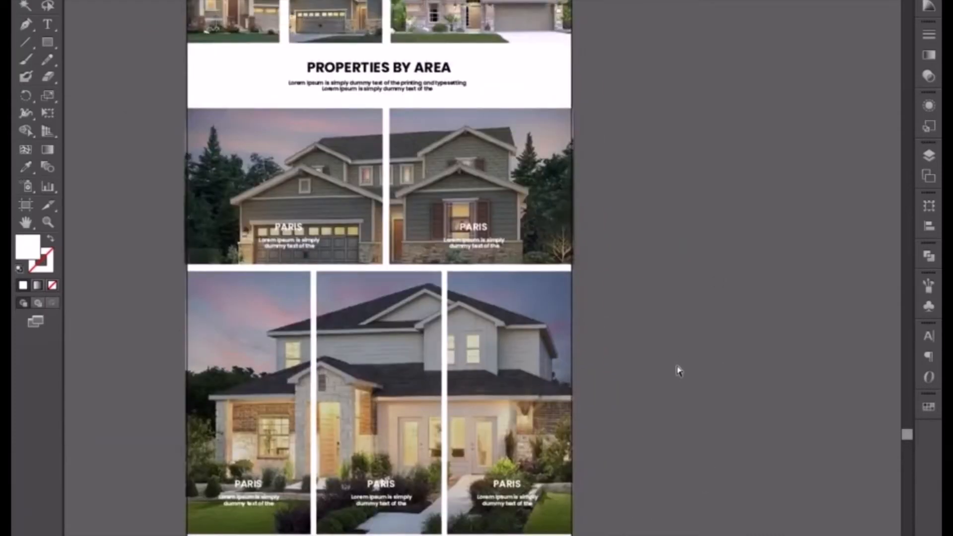
pyautogui.hotkey('ctrl', '-')
pyautogui.hotkey('ctrl', '-')
pyautogui.moveTo(676, 239); pyautogui.dragTo(605, 462)
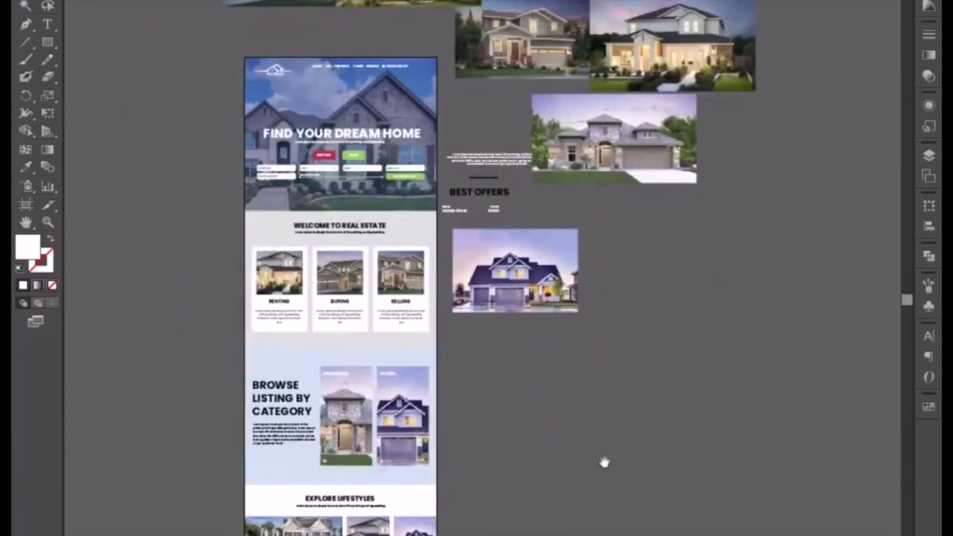
pyautogui.moveTo(653, 391); pyautogui.dragTo(657, 419)
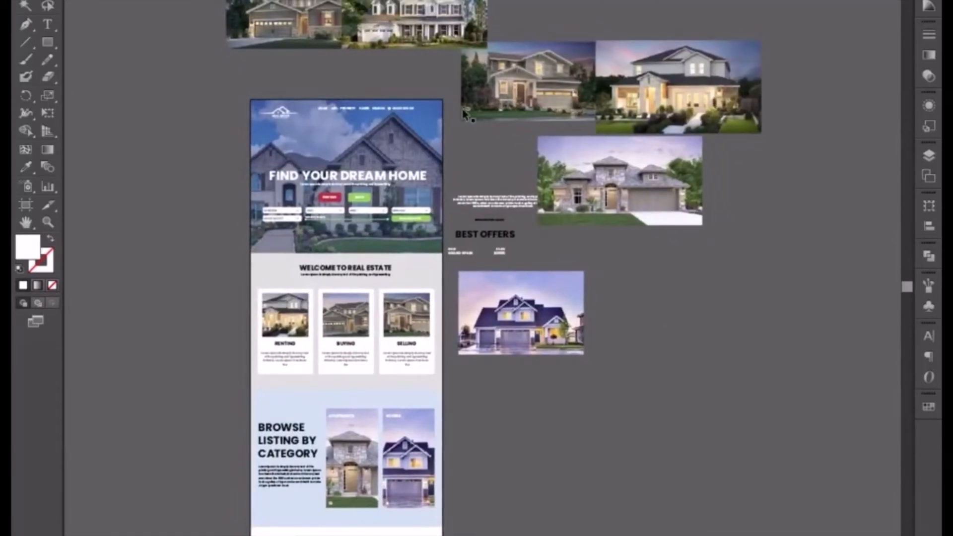
pyautogui.click(556, 334)
pyautogui.moveTo(553, 404); pyautogui.dragTo(531, 355)
pyautogui.click(671, 21)
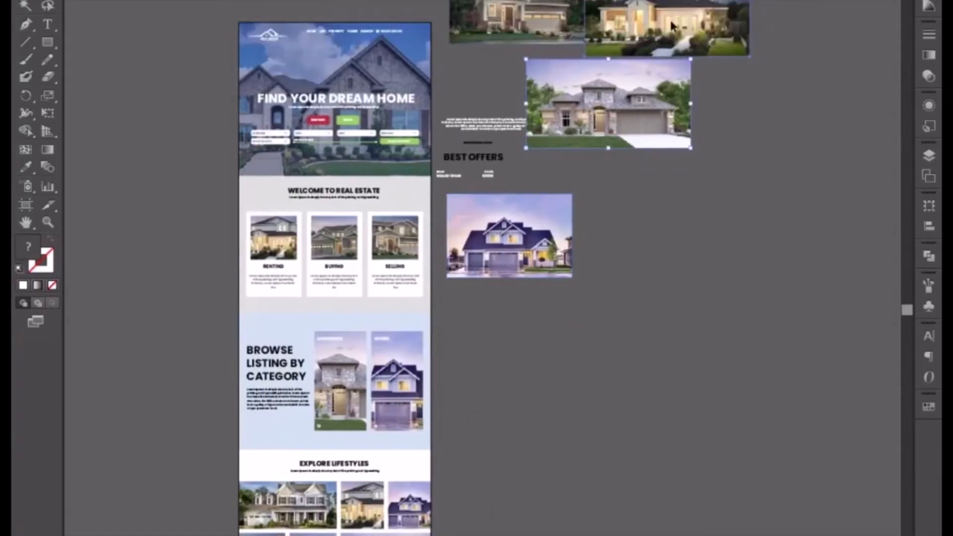
pyautogui.click(679, 238)
pyautogui.moveTo(454, 134); pyautogui.dragTo(470, 235)
pyautogui.moveTo(392, 62); pyautogui.dragTo(575, 490)
pyautogui.scroll(-10, 574, 490)
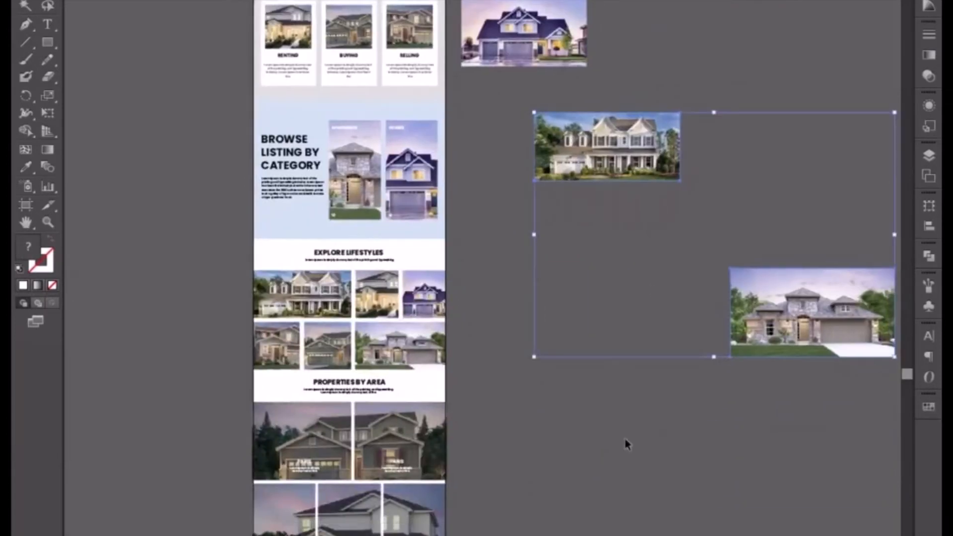
pyautogui.click(622, 323)
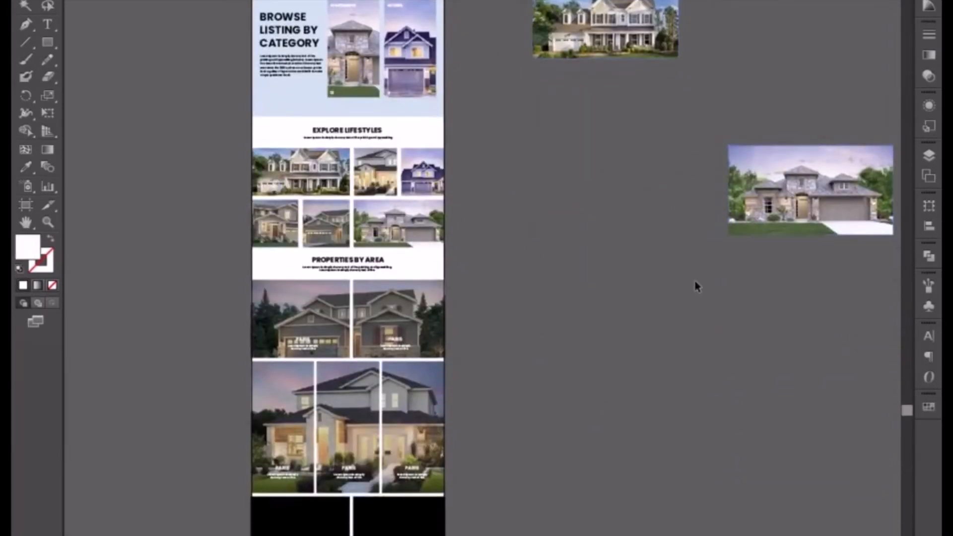
# Place the stone house photo behind the two black rectangles in the bottom row and enlarge it to cover both.
pyautogui.moveTo(462, 531); pyautogui.dragTo(433, 521)
pyautogui.moveTo(489, 535); pyautogui.dragTo(567, 250)
pyautogui.hotkey('ctrl', '+')
pyautogui.hotkey('ctrl', '+')
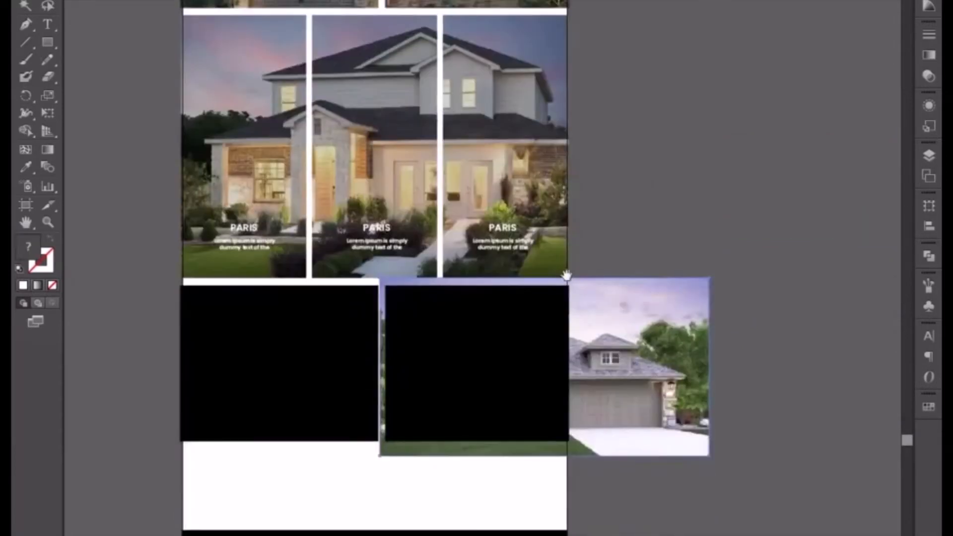
pyautogui.moveTo(641, 389); pyautogui.dragTo(509, 383)
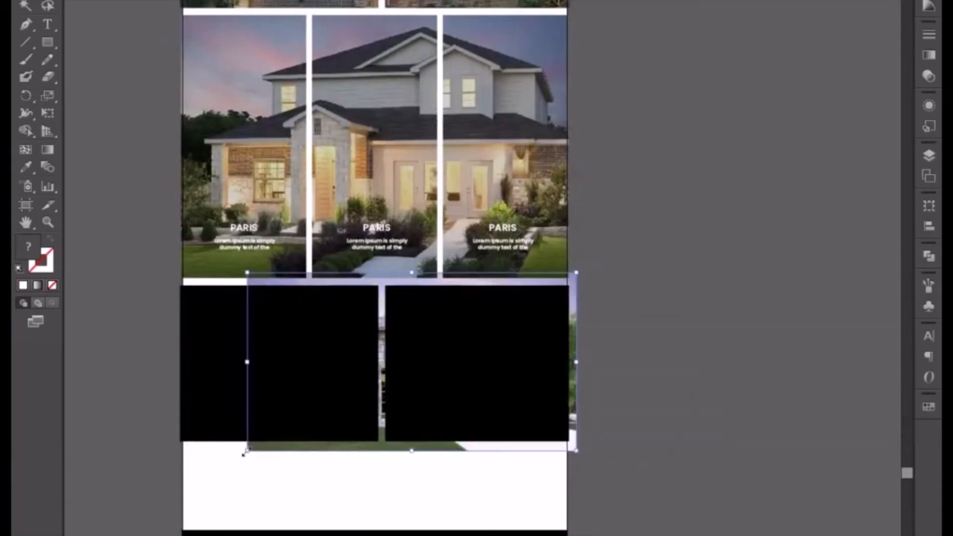
pyautogui.moveTo(246, 452); pyautogui.dragTo(213, 466)
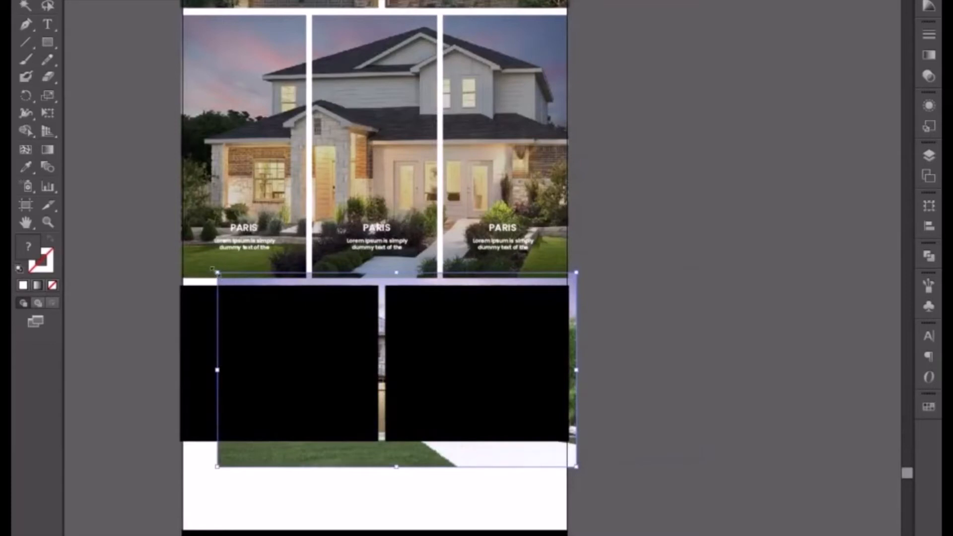
pyautogui.moveTo(205, 263); pyautogui.dragTo(171, 252)
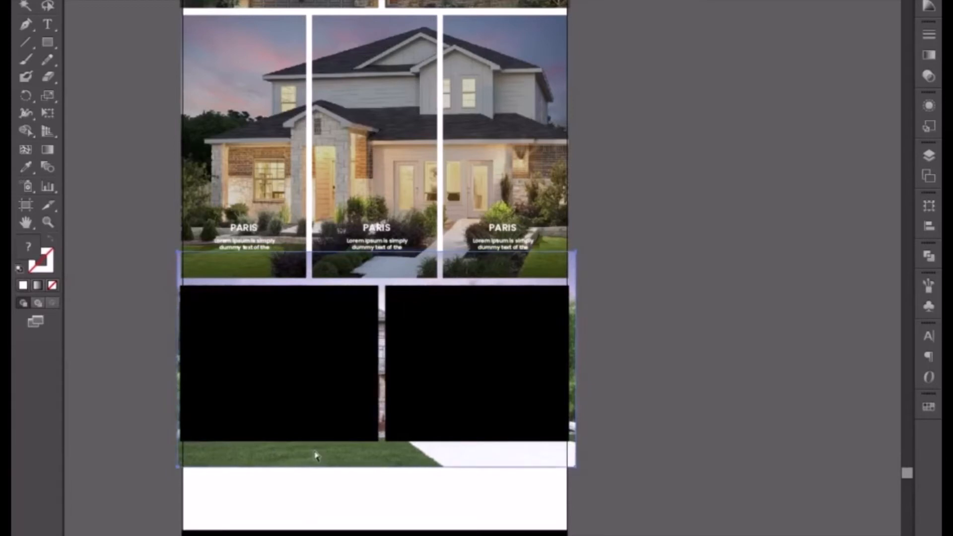
# Clip the stone house photo into the right black rectangle with a clipping mask.
pyautogui.keyDown('shift'); pyautogui.click(445, 396); pyautogui.keyUp('shift')
pyautogui.rightClick(446, 396)
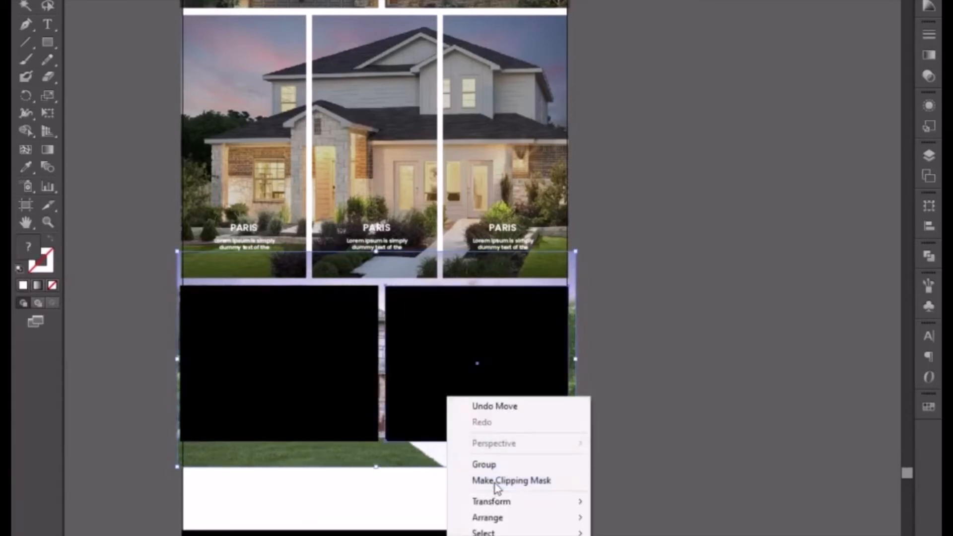
pyautogui.click(490, 481)
# Paste a copy of the stone house photo in back and clip it into the left black rectangle.
pyautogui.click(300, 357)
pyautogui.hotkey('ctrl', 'b')
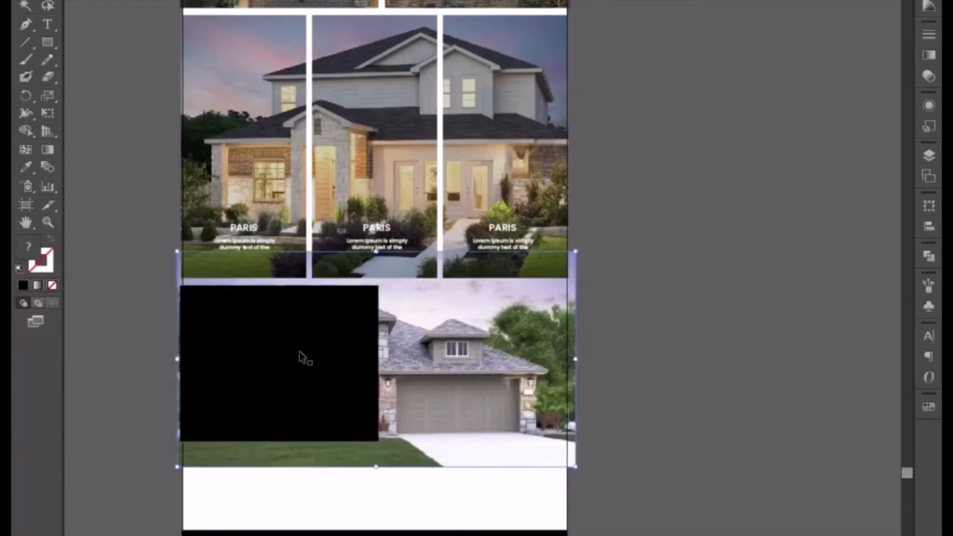
pyautogui.keyDown('shift'); pyautogui.click(299, 352); pyautogui.keyUp('shift')
pyautogui.rightClick(299, 352)
pyautogui.click(352, 436)
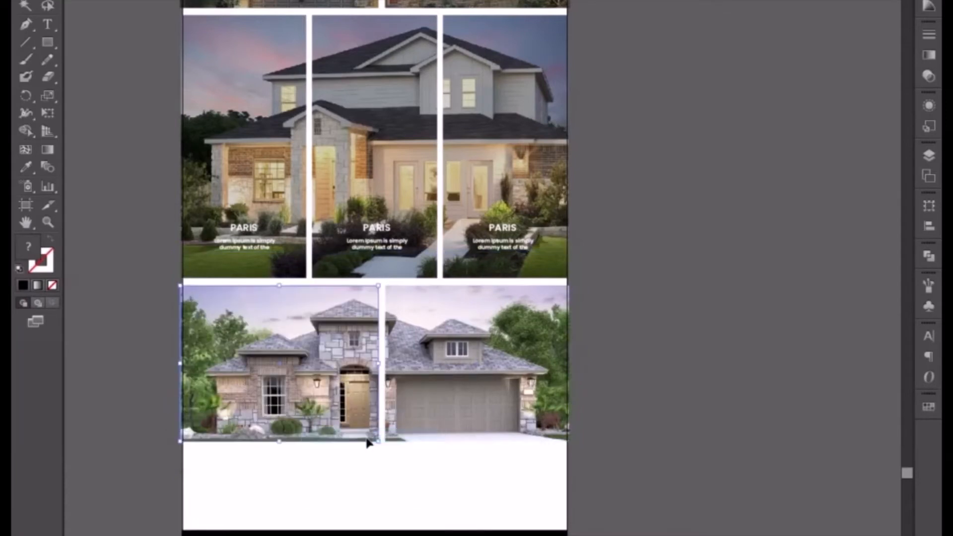
pyautogui.click(636, 379)
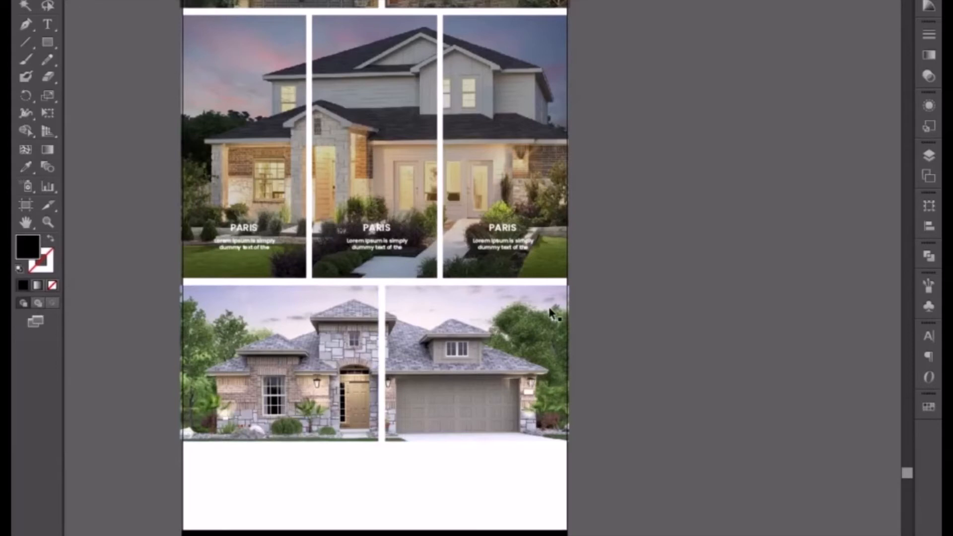
# Turn the clipping shape of the bottom row's garage-side photo into a black overlay in front of the image with reduced opacity.
pyautogui.doubleClick(545, 289)
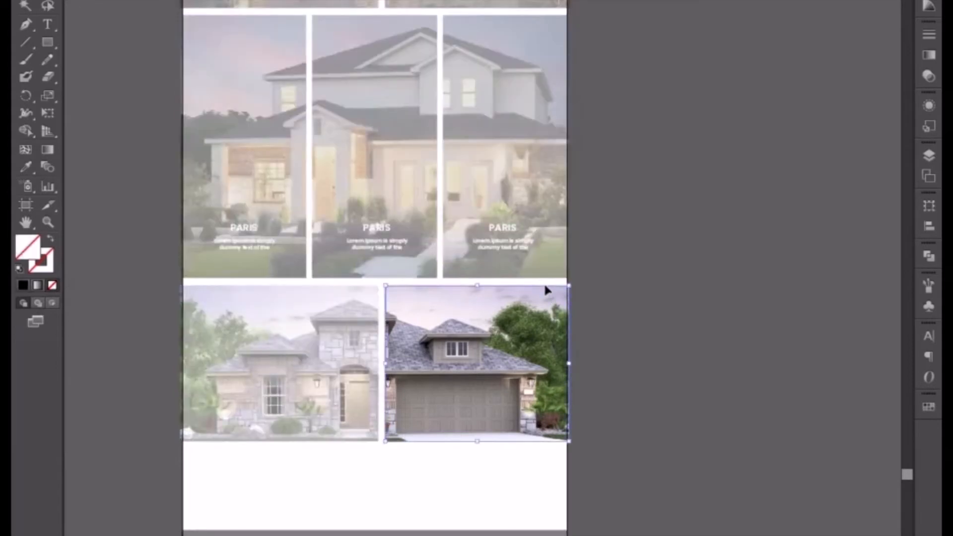
pyautogui.doubleClick(610, 298)
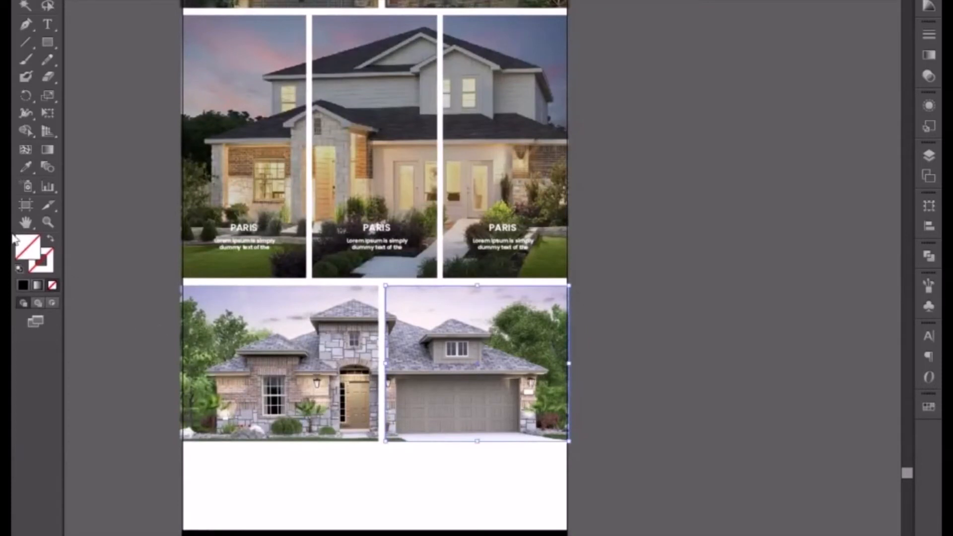
pyautogui.click(26, 167)
pyautogui.click(206, 531)
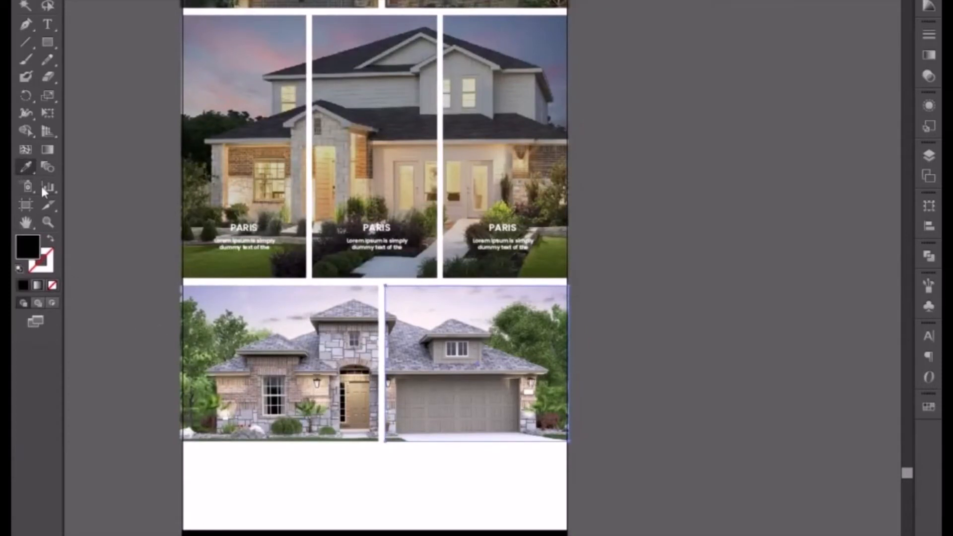
pyautogui.click(21, 7)
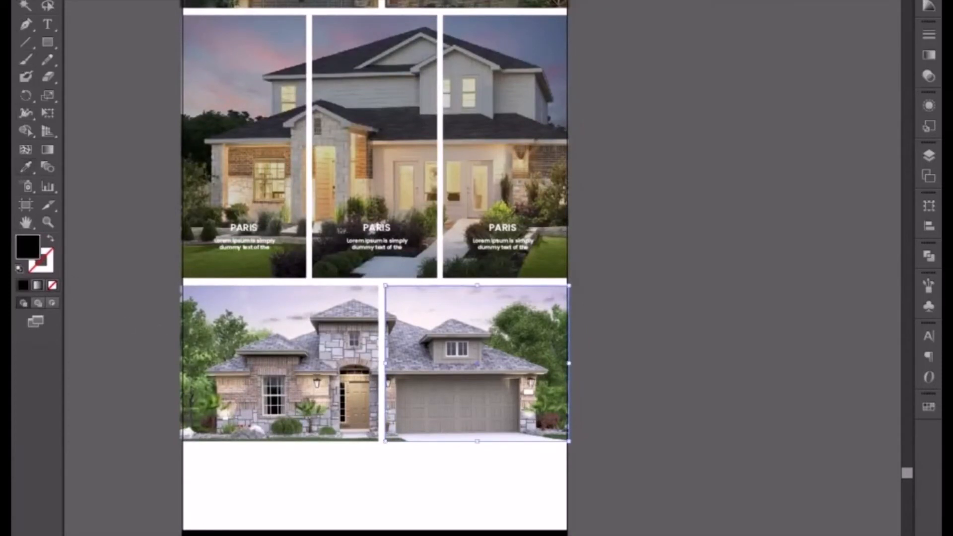
pyautogui.rightClick(447, 290)
pyautogui.moveTo(510, 493)
pyautogui.click(617, 497)
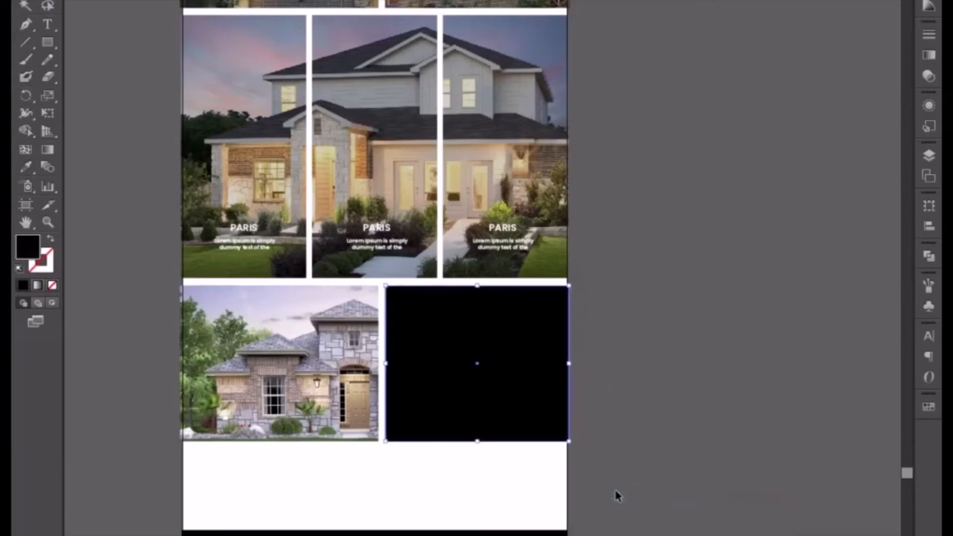
pyautogui.click(482, 0)
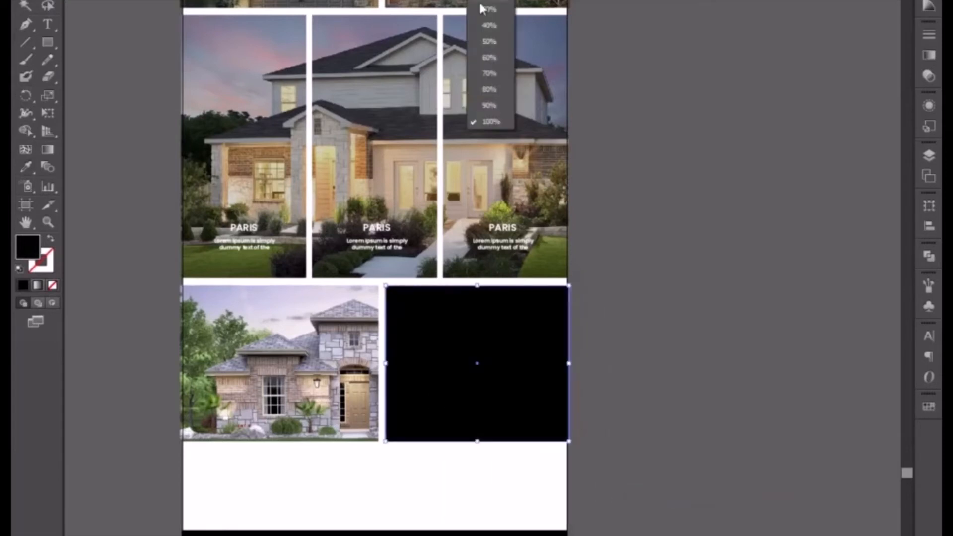
pyautogui.click(481, 1)
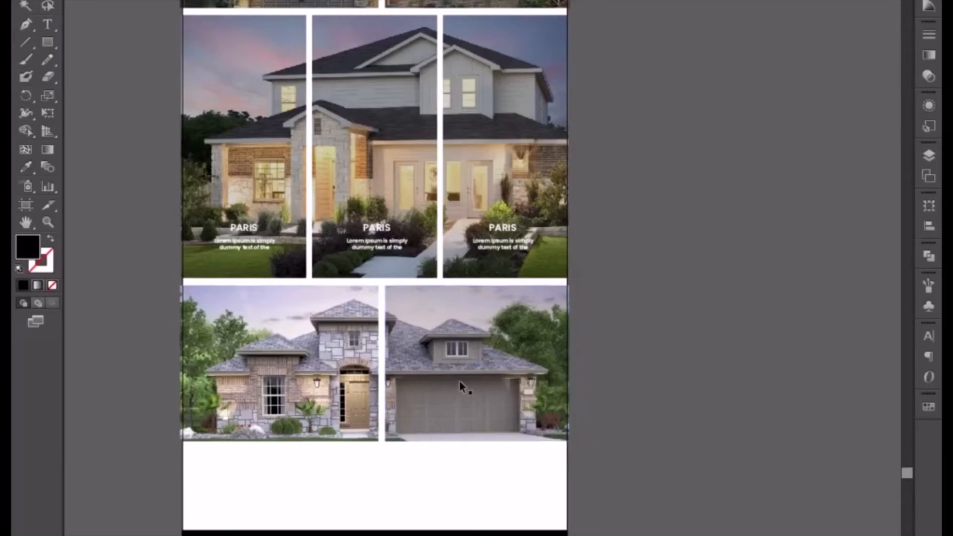
# Place the same semi-transparent black overlay on the bottom row's front-door photo and widen it to cover the whole image.
pyautogui.click(324, 393)
pyautogui.moveTo(195, 363); pyautogui.dragTo(183, 359)
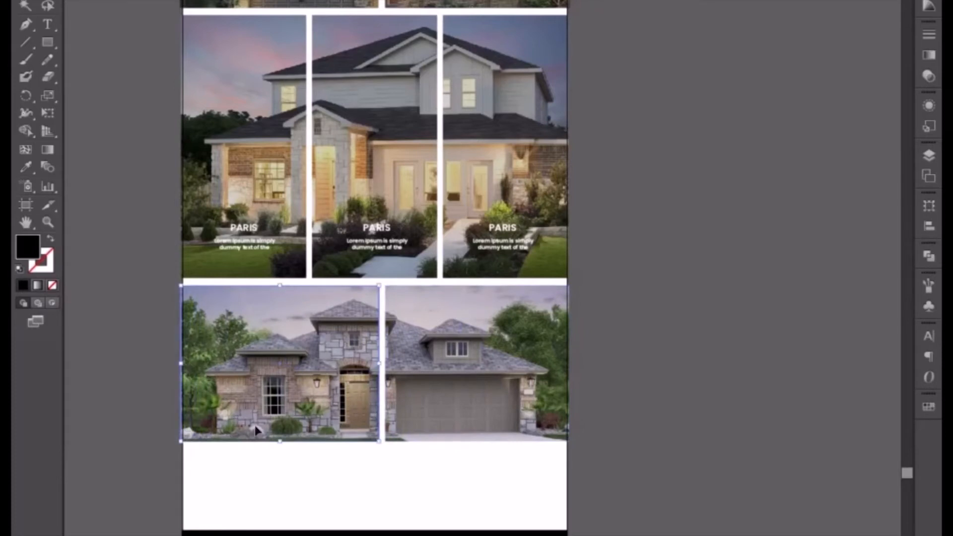
pyautogui.scroll(-2, 374, 451)
pyautogui.scroll(6, 374, 454)
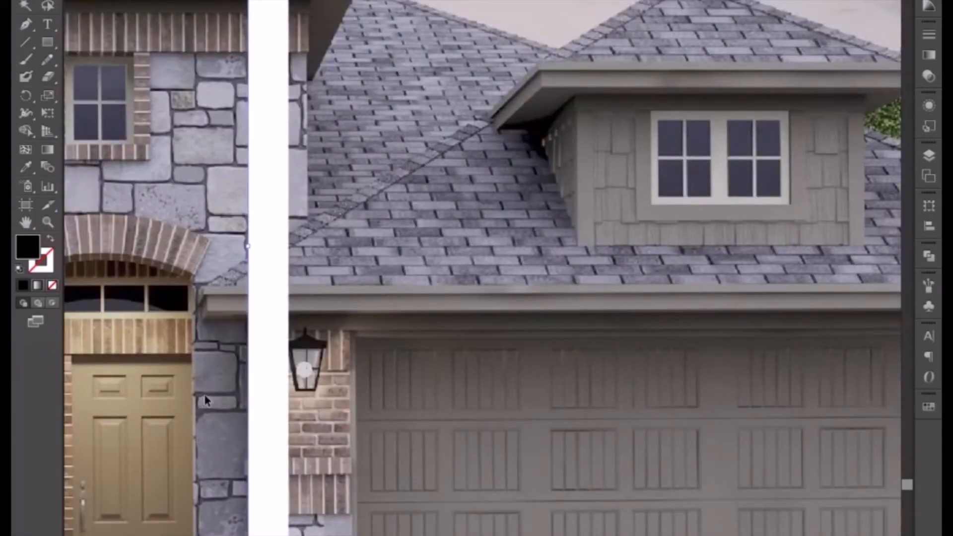
pyautogui.click(271, 370)
pyautogui.hotkey('ctrl', '-')
pyautogui.hotkey('ctrl', '-')
pyautogui.hotkey('ctrl', '-')
pyautogui.hotkey('ctrl', '-')
pyautogui.hotkey('ctrl', '-')
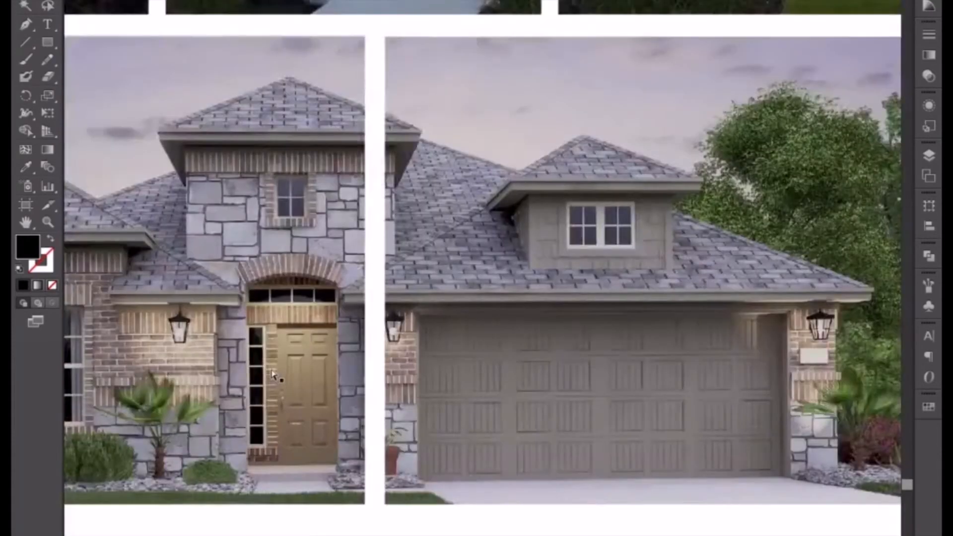
pyautogui.hotkey('ctrl', '-')
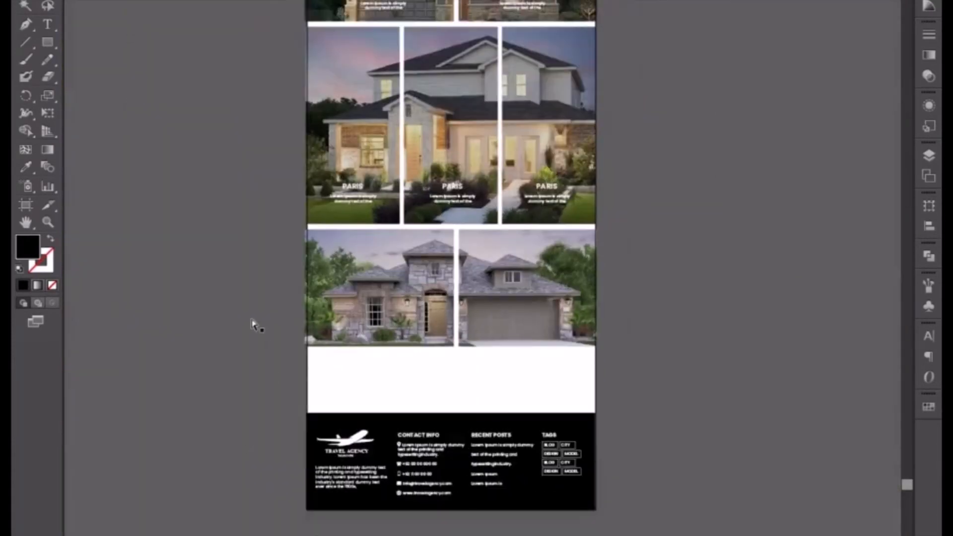
# Copy the PARIS caption with its Lorem Ipsum text from the row above onto the front-door photo and bring it to front.
pyautogui.hotkey('ctrl', '+')
pyautogui.hotkey('ctrl', '+')
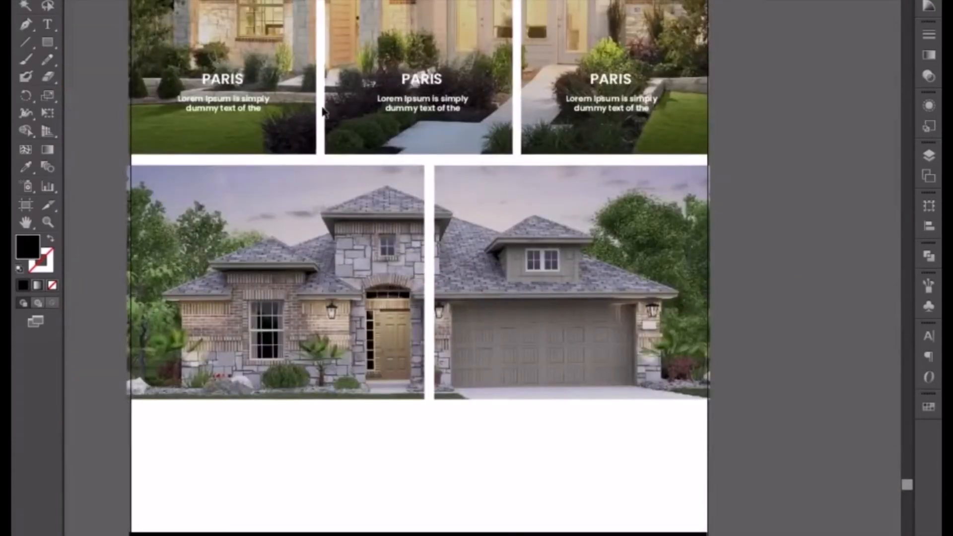
pyautogui.click(237, 113)
pyautogui.moveTo(233, 82); pyautogui.dragTo(243, 350)
pyautogui.rightClick(240, 343)
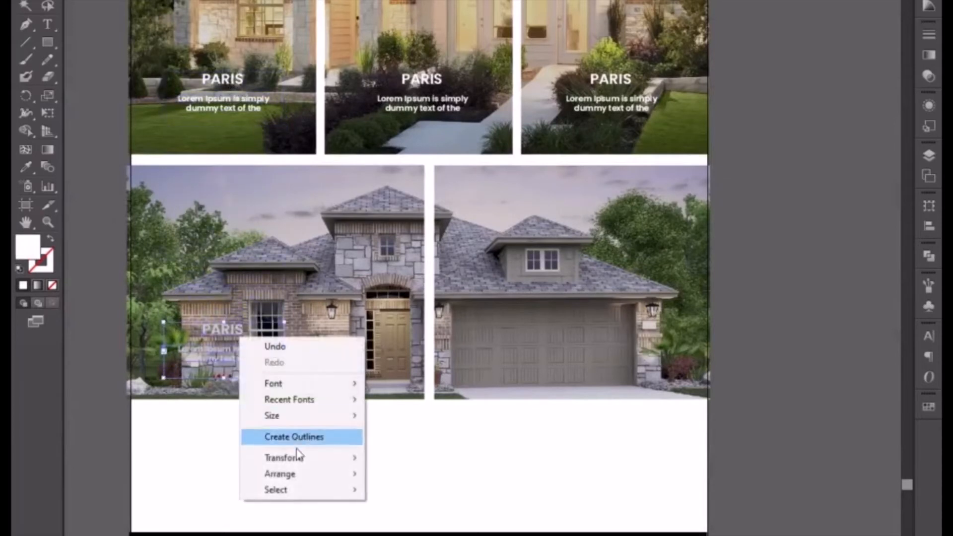
pyautogui.moveTo(297, 472)
pyautogui.click(377, 472)
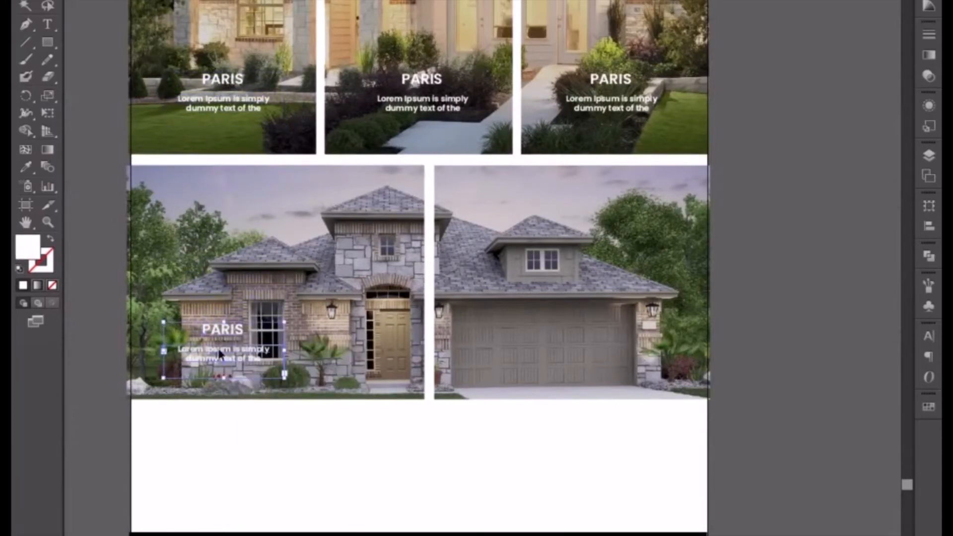
# Centre the caption on the front-door photo and place a copy of it over the garage door in the neighbouring photo.
pyautogui.moveTo(218, 351); pyautogui.dragTo(574, 341)
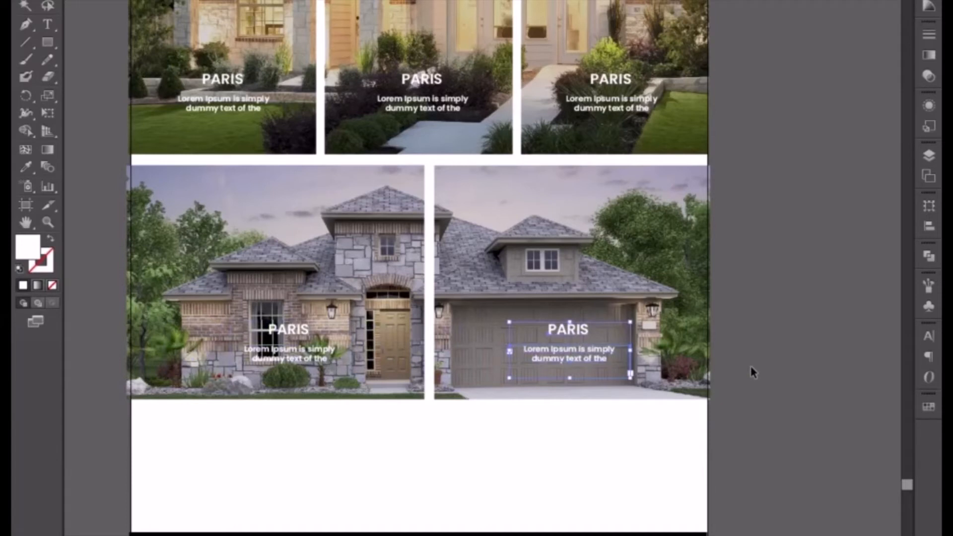
pyautogui.press('Left')
pyautogui.press('Left')
pyautogui.press('Left')
# Nudge both PARIS captions in the bottom row slightly left and down together.
pyautogui.keyDown('shift'); pyautogui.click(295, 332); pyautogui.keyUp('shift')
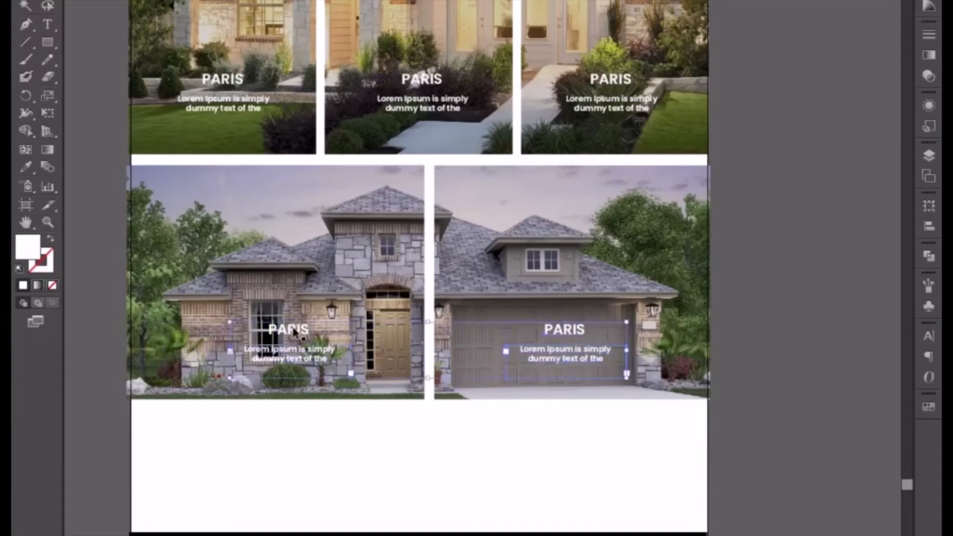
pyautogui.press('Left')
pyautogui.press('Left')
pyautogui.press('Left')
pyautogui.press('Down')
pyautogui.press('Down')
pyautogui.press('Down')
pyautogui.press('Down')
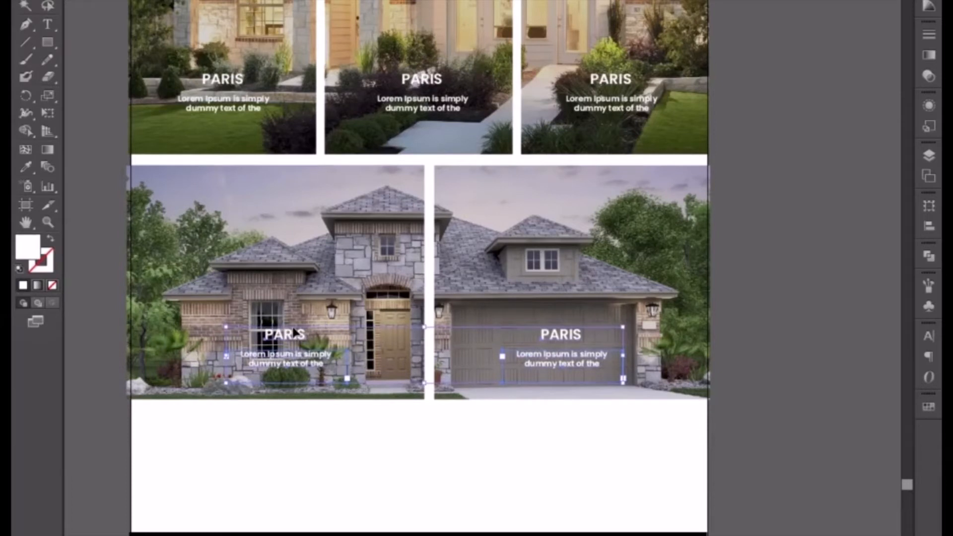
pyautogui.click(437, 448)
pyautogui.hotkey('ctrl', '-')
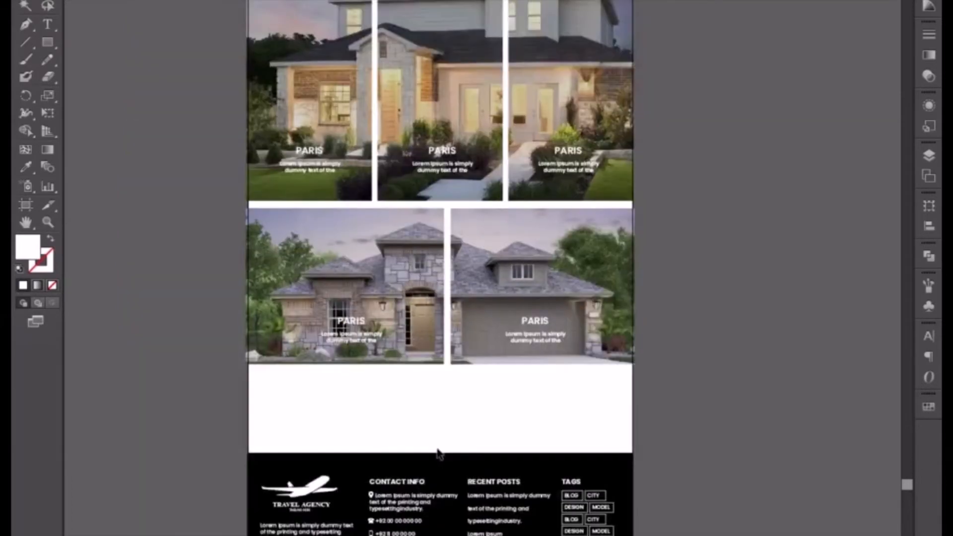
pyautogui.moveTo(488, 179); pyautogui.dragTo(483, 356)
pyautogui.moveTo(505, 206); pyautogui.dragTo(516, 287)
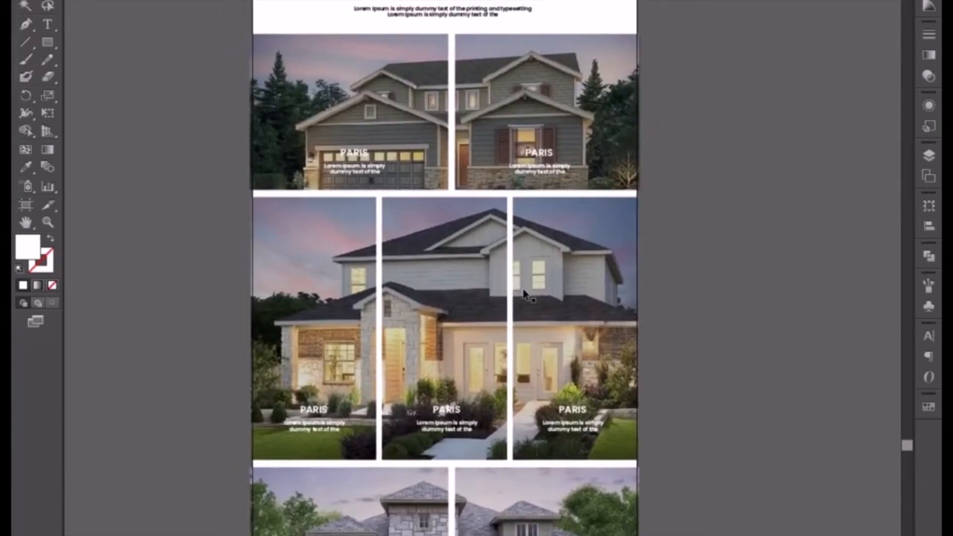
pyautogui.moveTo(711, 433); pyautogui.dragTo(712, 431)
pyautogui.scroll(-8, 712, 431)
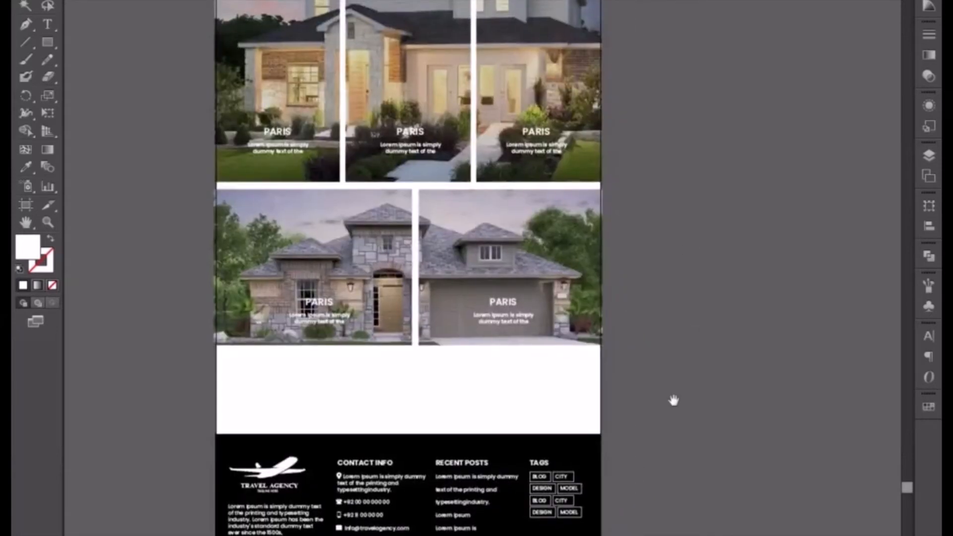
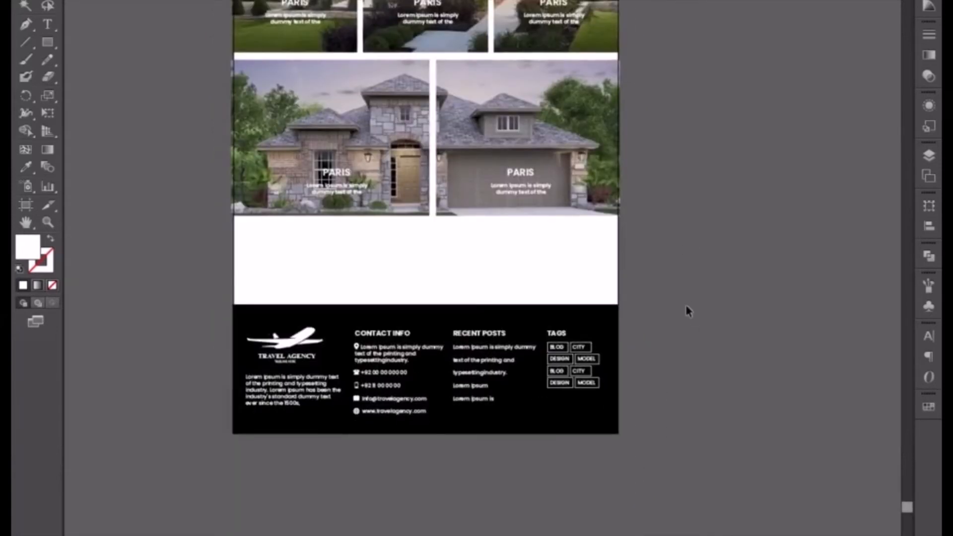
# Move the entire black footer with its logo, contact info, recent posts and tags straight down to enlarge the white space above it.
pyautogui.moveTo(193, 293); pyautogui.dragTo(734, 492)
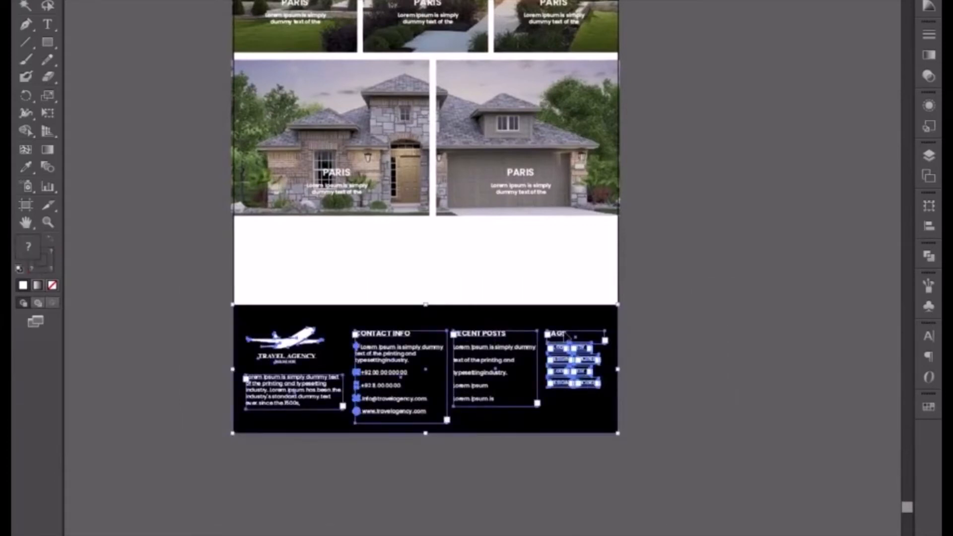
pyautogui.moveTo(553, 318); pyautogui.dragTo(554, 437)
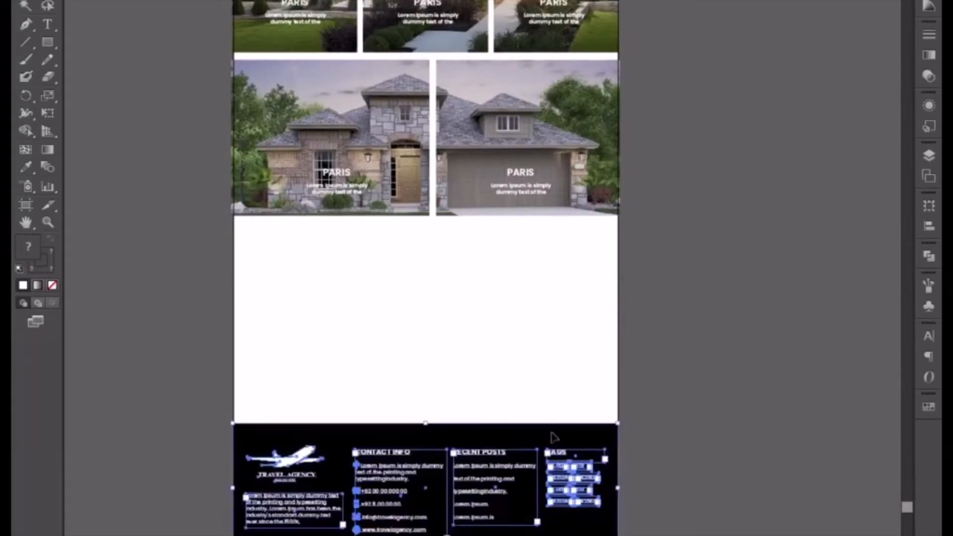
pyautogui.hotkey('shift', 'Down')
pyautogui.hotkey('shift', 'Down')
pyautogui.hotkey('shift', 'Down')
pyautogui.hotkey('shift', 'Down')
pyautogui.hotkey('shift', 'Down')
pyautogui.hotkey('shift', 'Down')
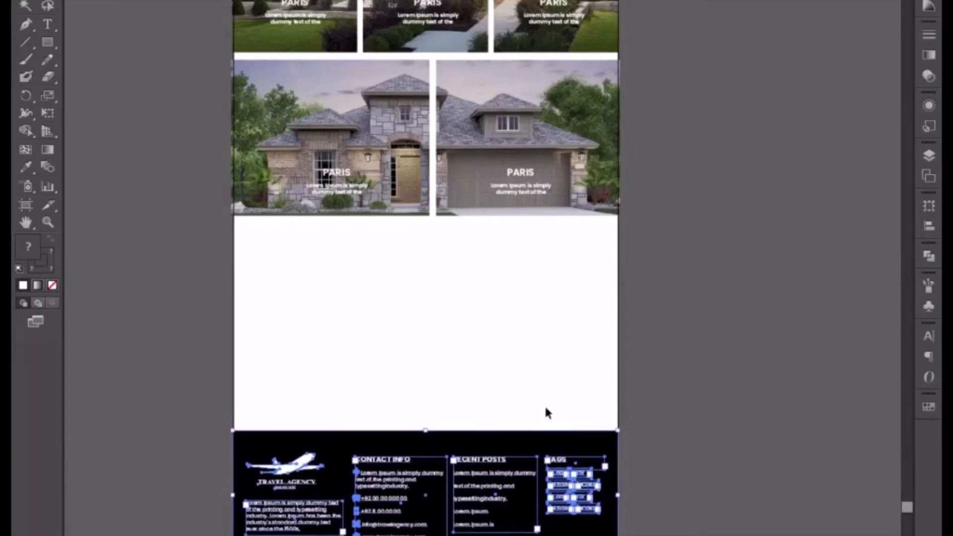
# Copy the PROPERTIES BY AREA heading and its Lorem Ipsum subtext into the white space just below the last photo row.
pyautogui.moveTo(486, 238); pyautogui.dragTo(480, 382)
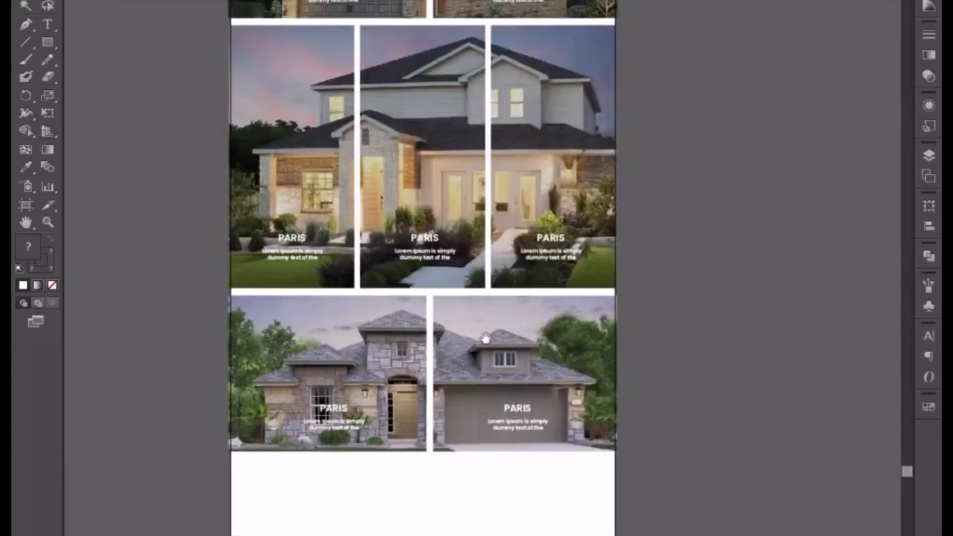
pyautogui.moveTo(502, 229); pyautogui.dragTo(507, 391)
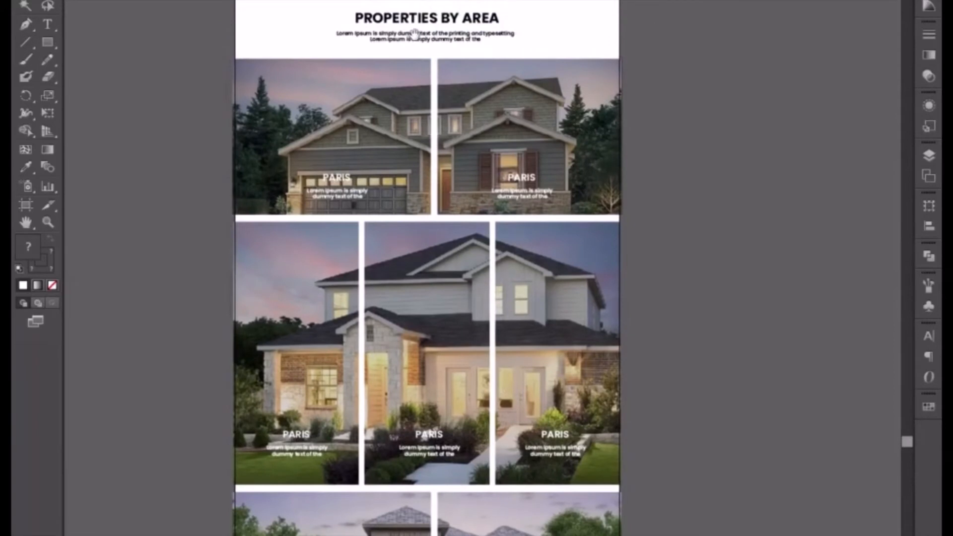
pyautogui.moveTo(334, 22); pyautogui.dragTo(440, 158)
pyautogui.moveTo(530, 504); pyautogui.dragTo(538, 393)
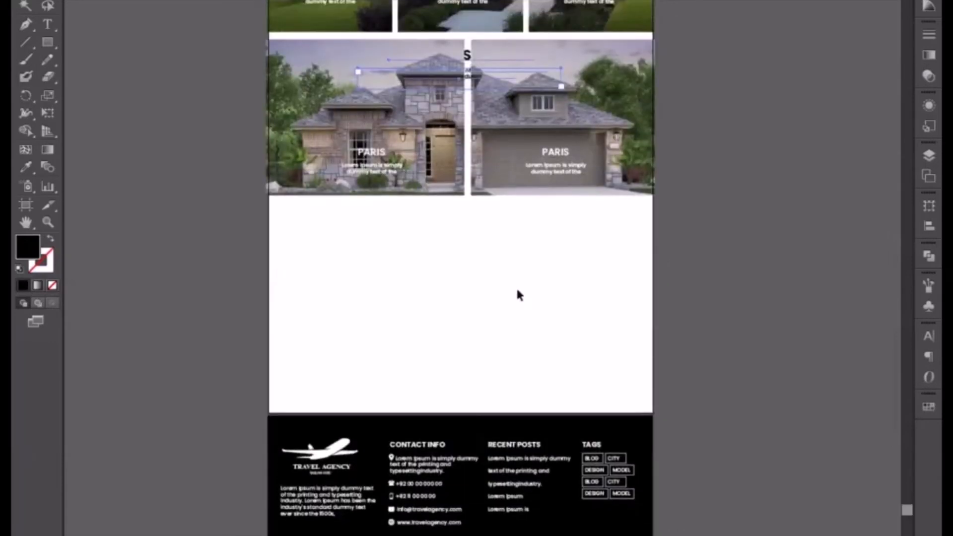
pyautogui.scroll(4, 516, 295)
pyautogui.moveTo(456, 158); pyautogui.dragTo(463, 325)
pyautogui.click(697, 500)
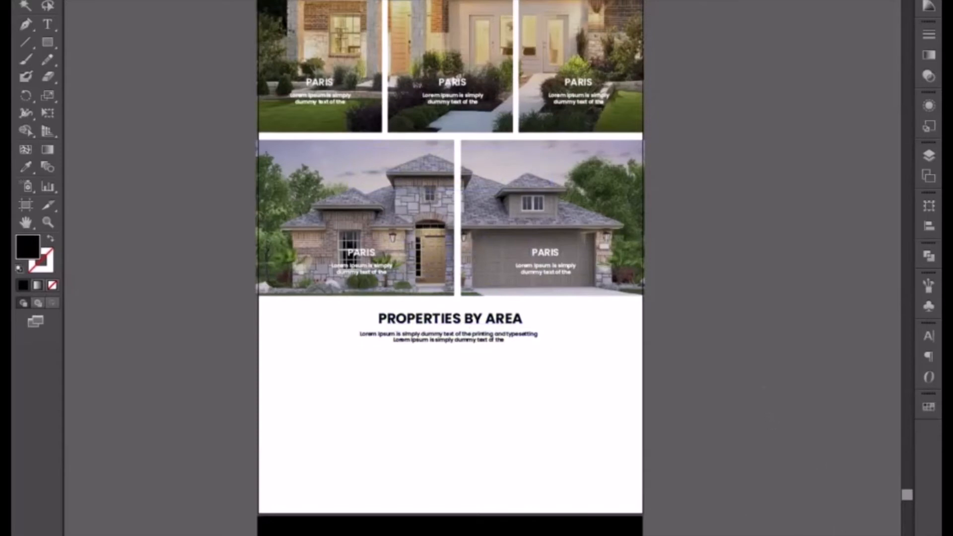
# Change the copied heading to GET IN TOUCH WITH US and shift it left to centre it over its subtext.
pyautogui.doubleClick(465, 320)
pyautogui.hotkey('ctrl', 'a')
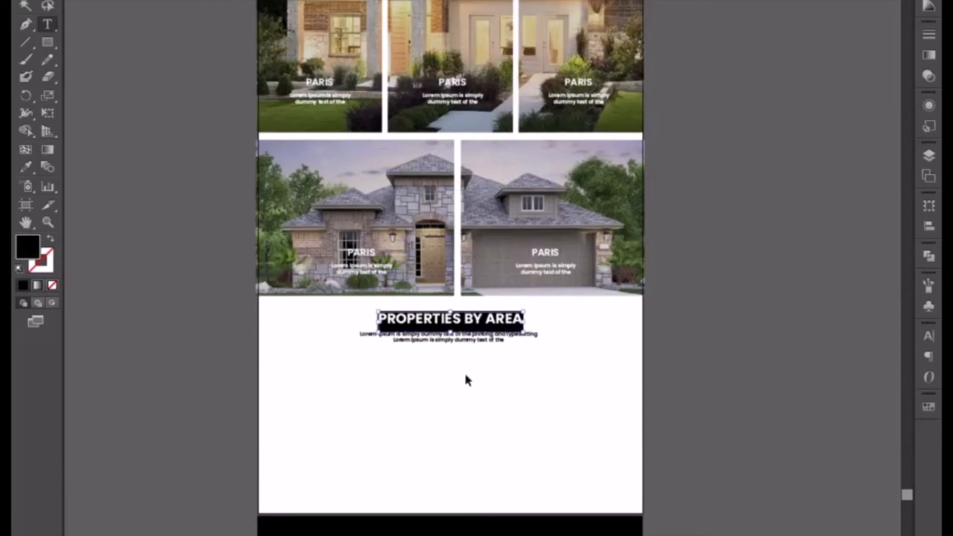
pyautogui.hotkey('ctrl', '+')
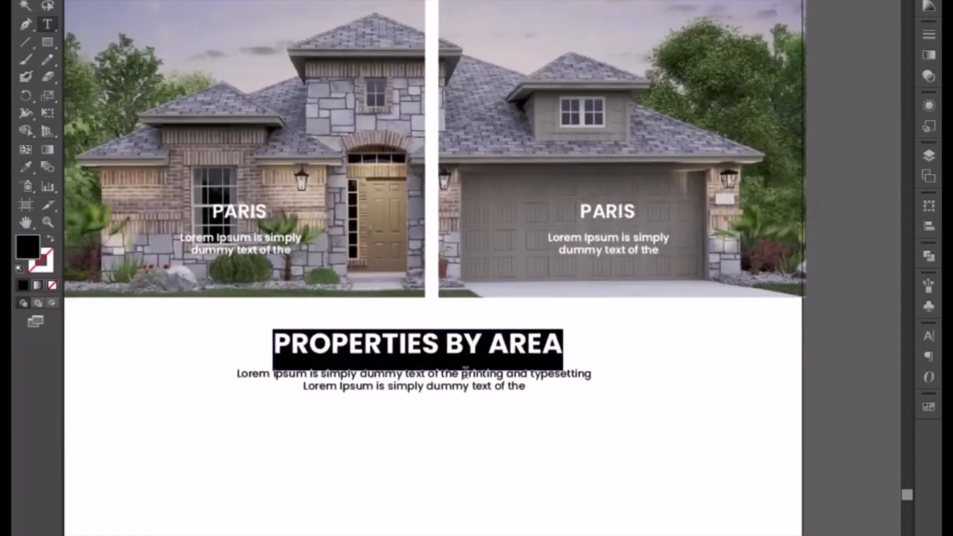
pyautogui.write('GET IN')
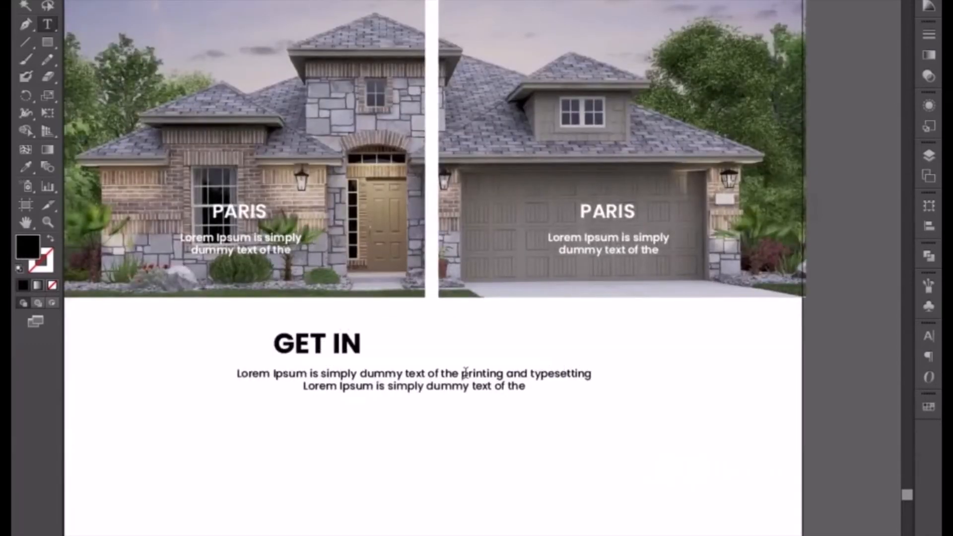
pyautogui.write(' TOUCH')
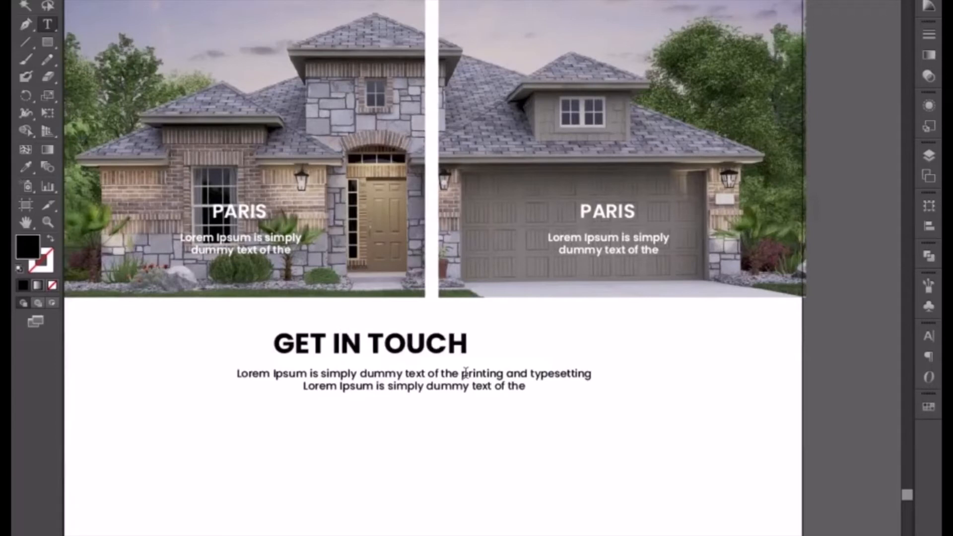
pyautogui.write(' WITH O')
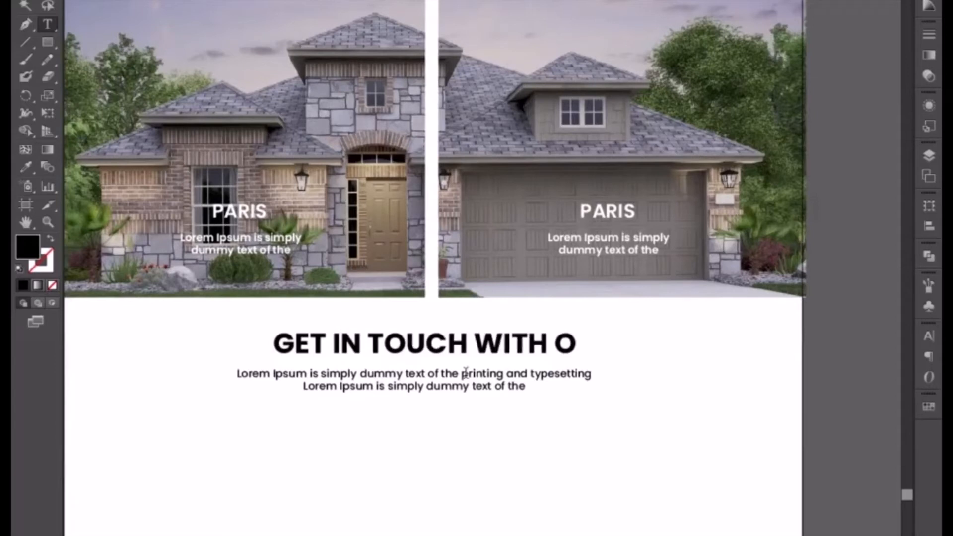
pyautogui.press('BackSpace')
pyautogui.write('US')
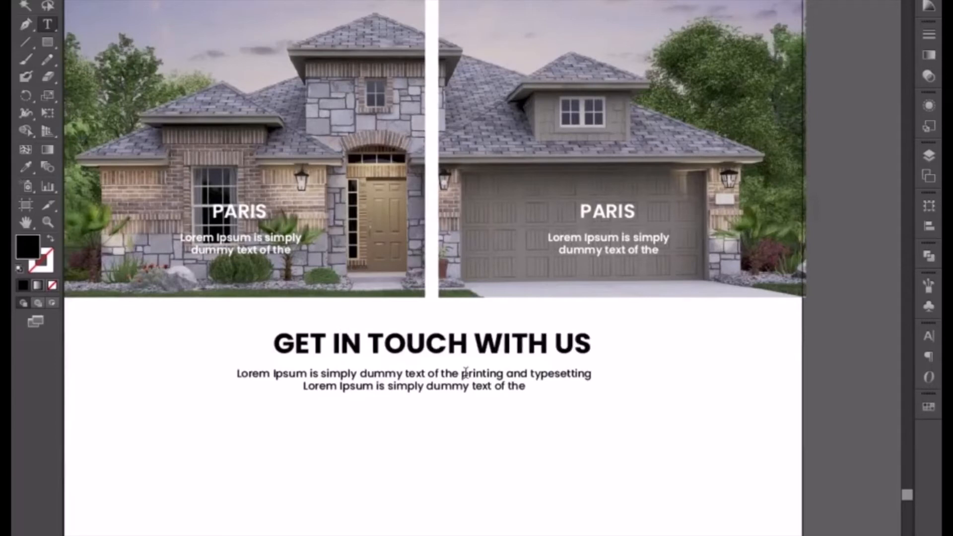
pyautogui.click(24, 5)
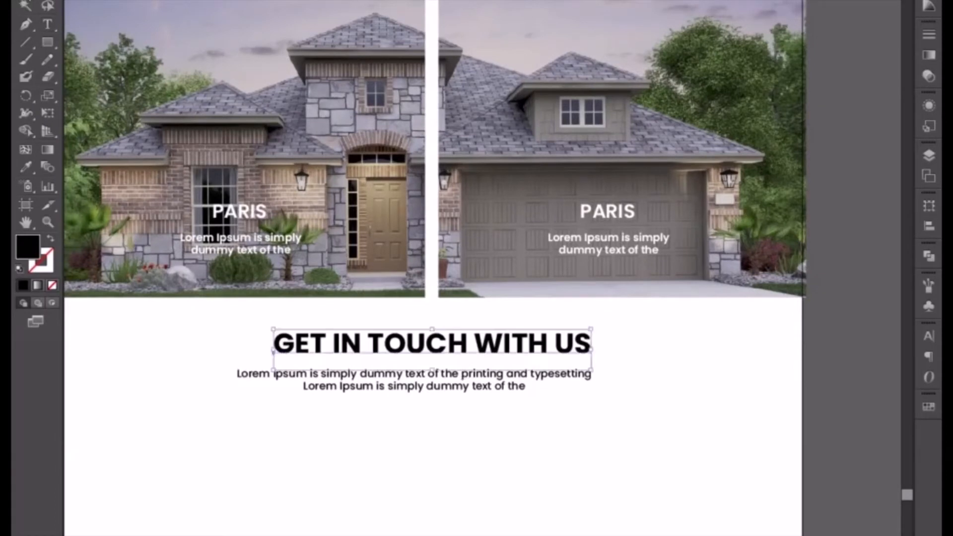
pyautogui.hotkey('shift', 'Left')
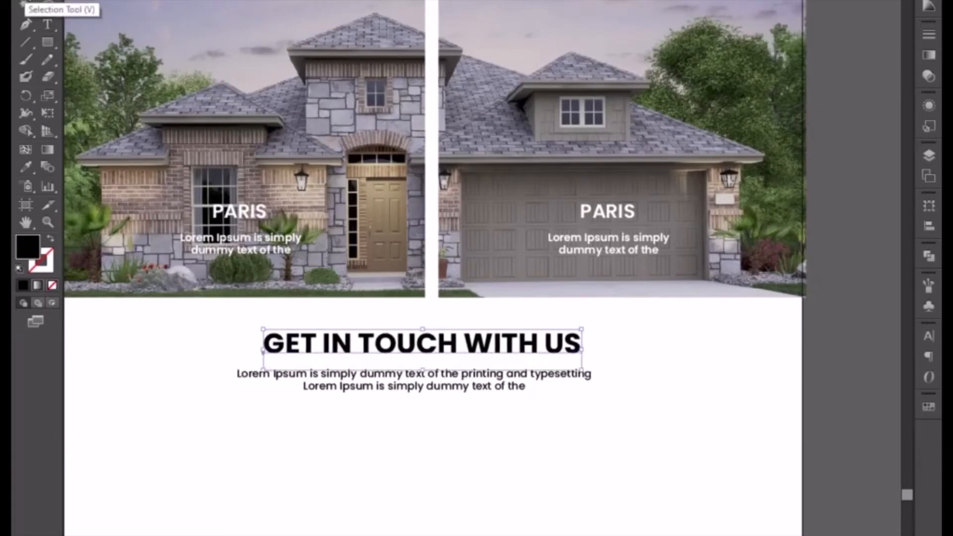
# Draw a black circle with the Ellipse tool near the page's left edge, below the GET IN TOUCH WITH US subtext.
pyautogui.click(276, 464)
pyautogui.moveTo(276, 464); pyautogui.dragTo(349, 334)
pyautogui.click(386, 217)
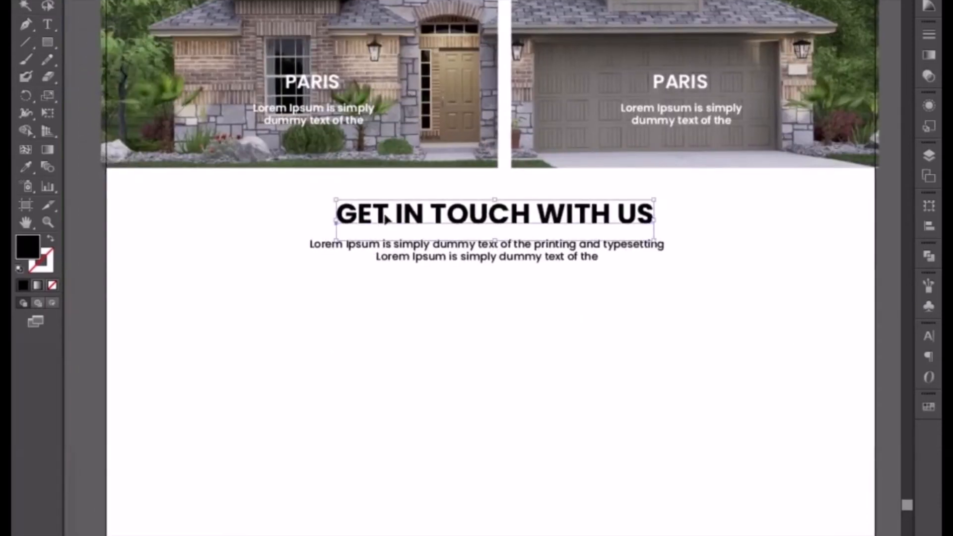
pyautogui.click(70, 40)
pyautogui.moveTo(48, 42); pyautogui.dragTo(115, 79)
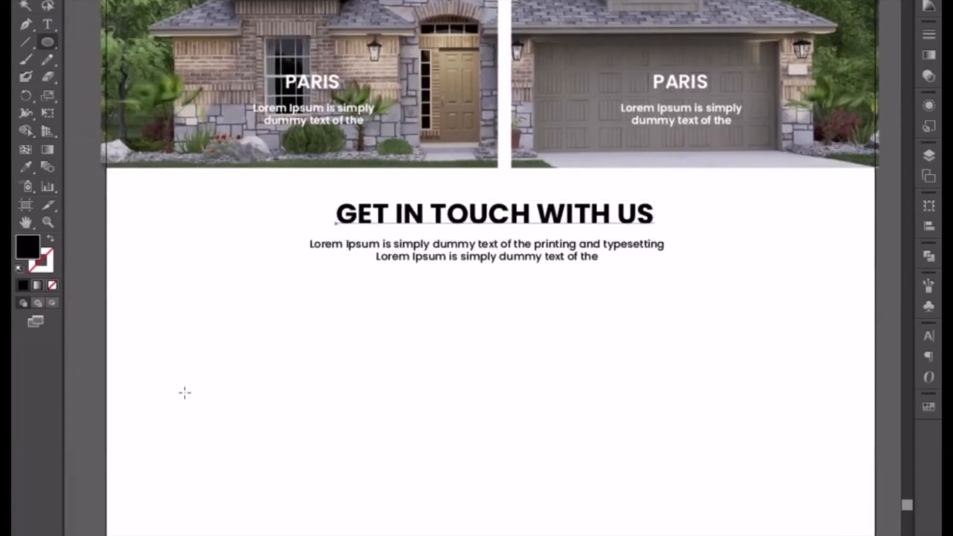
pyautogui.moveTo(162, 320); pyautogui.dragTo(240, 426)
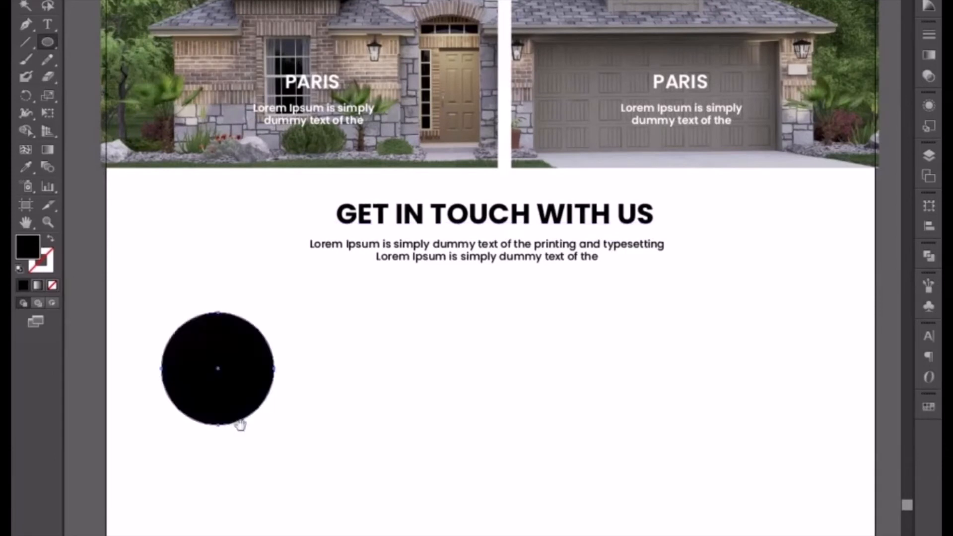
pyautogui.click(19, 0)
# Copy the PARIS caption with its Lorem Ipsum text from the front-door photo to just below the black circle.
pyautogui.moveTo(332, 438); pyautogui.dragTo(415, 298)
pyautogui.click(380, 333)
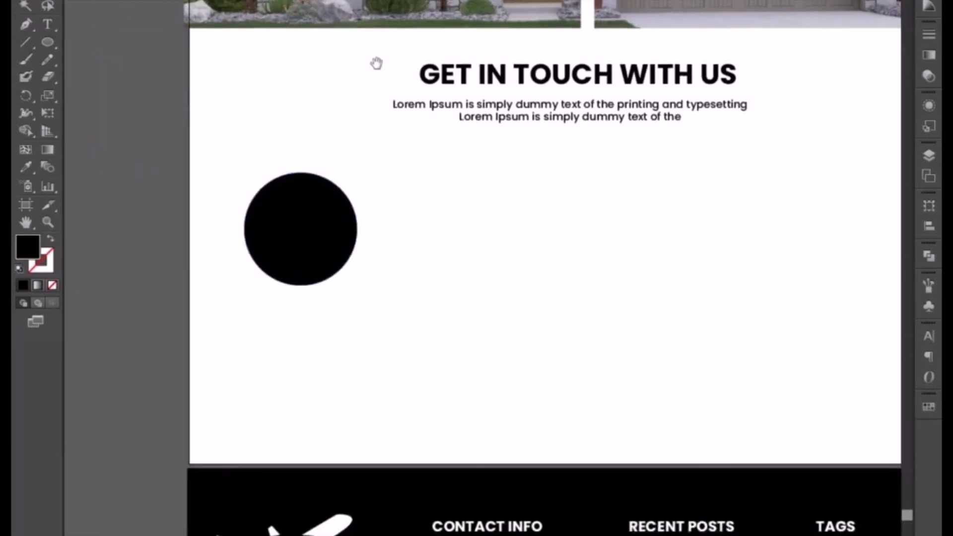
pyautogui.moveTo(374, 64); pyautogui.dragTo(383, 207)
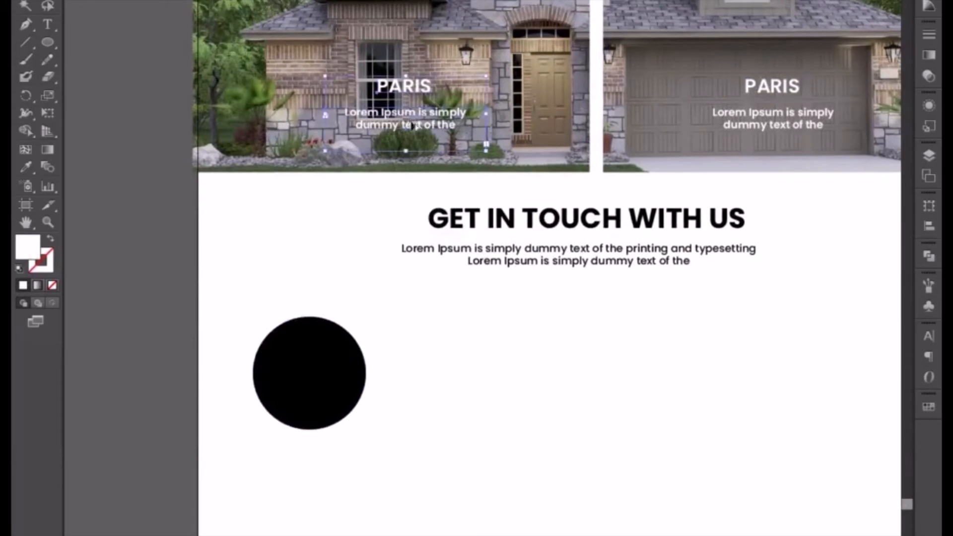
pyautogui.moveTo(409, 119); pyautogui.dragTo(314, 484)
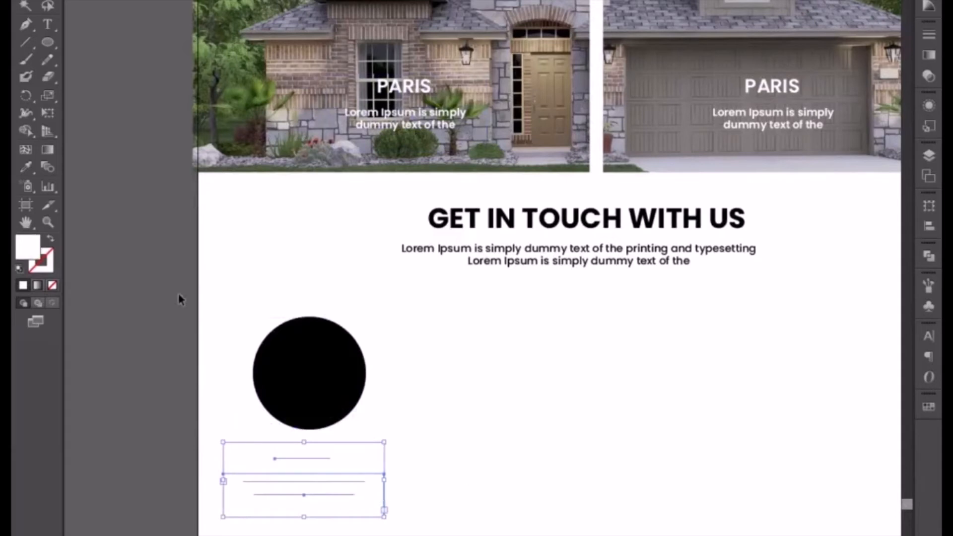
# Sample the circle's black fill onto the copied caption and nudge the caption right to centre it under the circle.
pyautogui.click(26, 167)
pyautogui.click(297, 366)
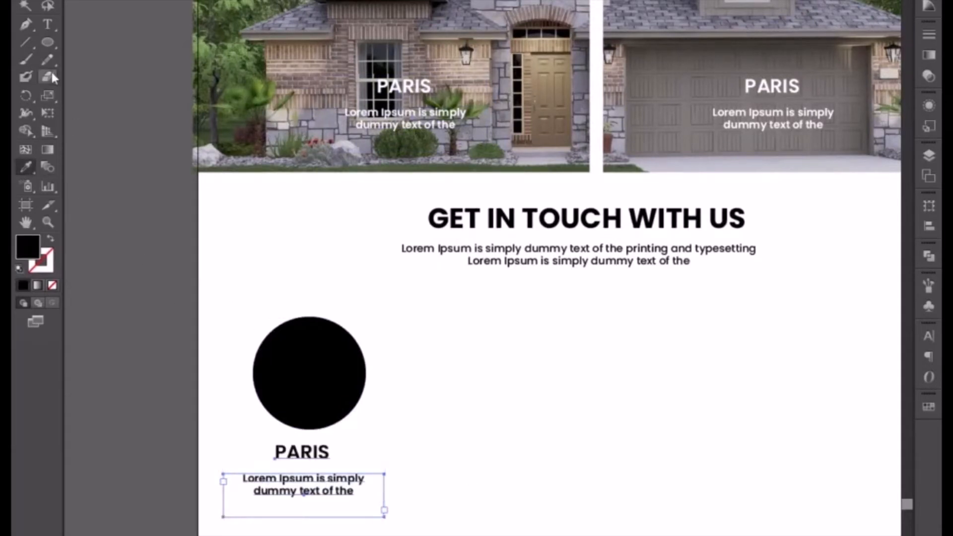
pyautogui.click(31, 2)
pyautogui.press('Right')
pyautogui.press('Right')
pyautogui.press('Right')
pyautogui.press('Right')
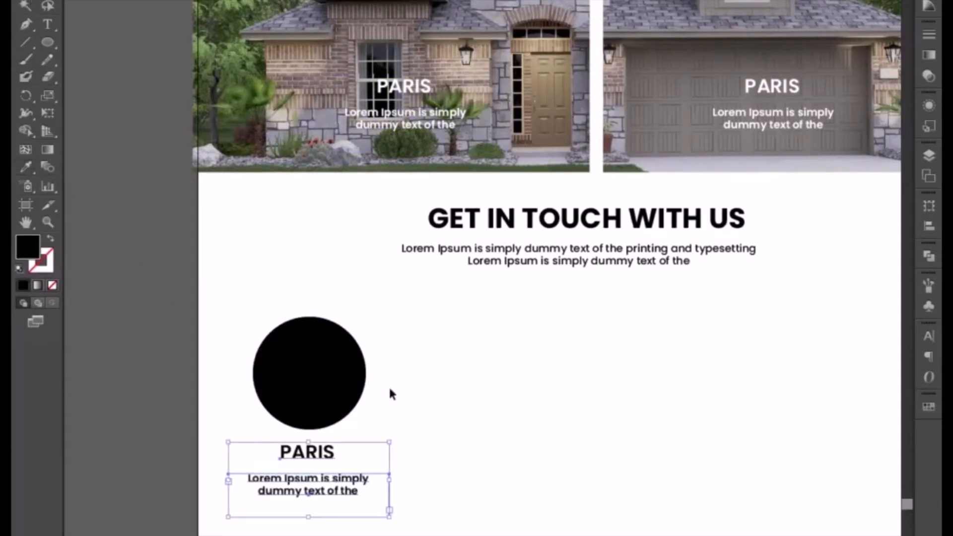
pyautogui.click(444, 473)
# Replace the PARIS title under the circle with NAME HERE and nudge it left to centre it under the circle.
pyautogui.doubleClick(306, 448)
pyautogui.hotkey('ctrl', 'a')
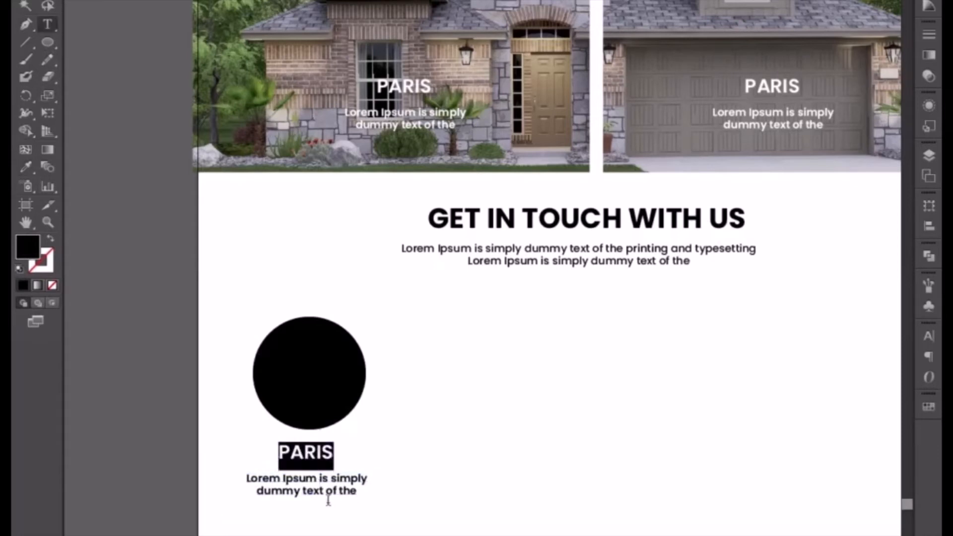
pyautogui.write('B')
pyautogui.press('BackSpace')
pyautogui.write('NAME HERE')
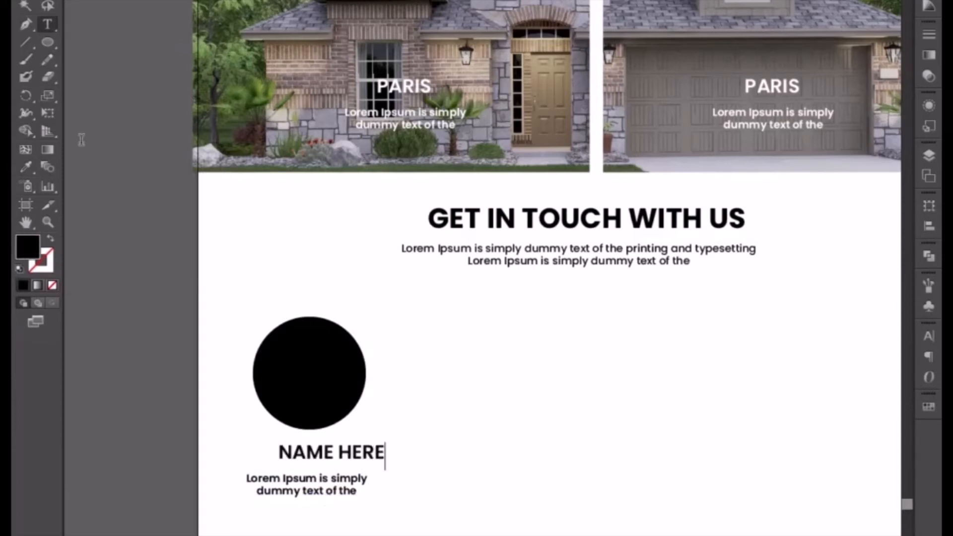
pyautogui.click(26, 6)
pyautogui.press('Left')
pyautogui.press('Left')
pyautogui.press('Left')
pyautogui.press('Left')
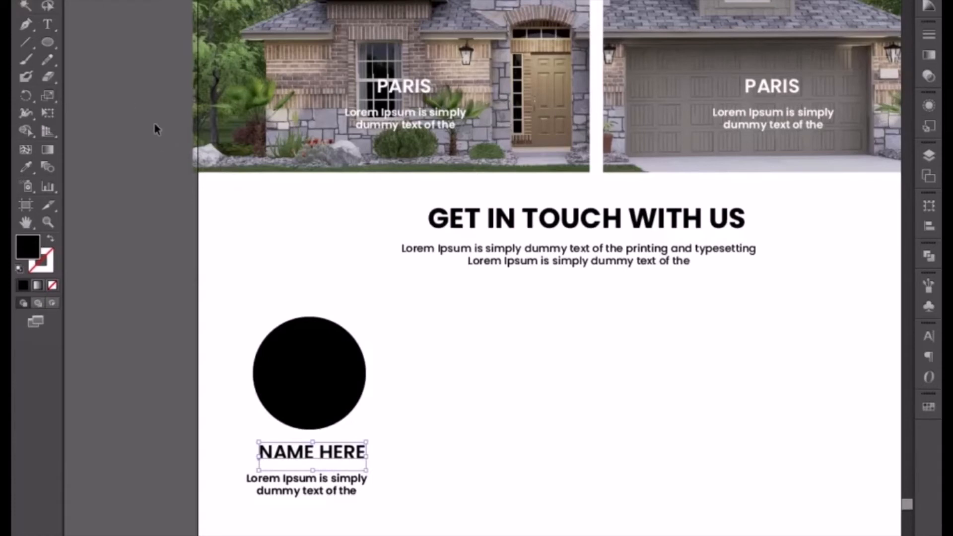
# Replace the Lorem Ipsum text under NAME HERE with "company agent, country house real estate".
pyautogui.click(349, 486)
pyautogui.tripleClick(349, 486)
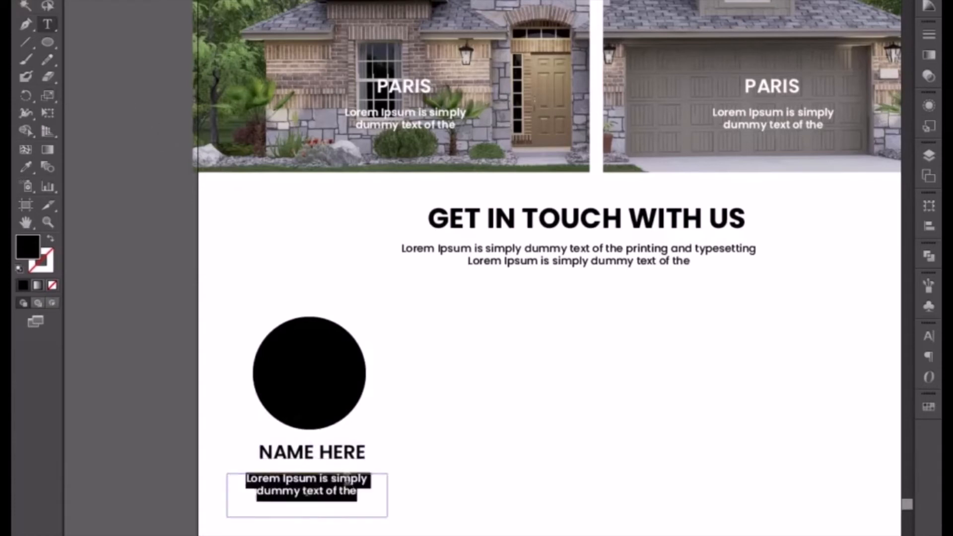
pyautogui.write('company agen')
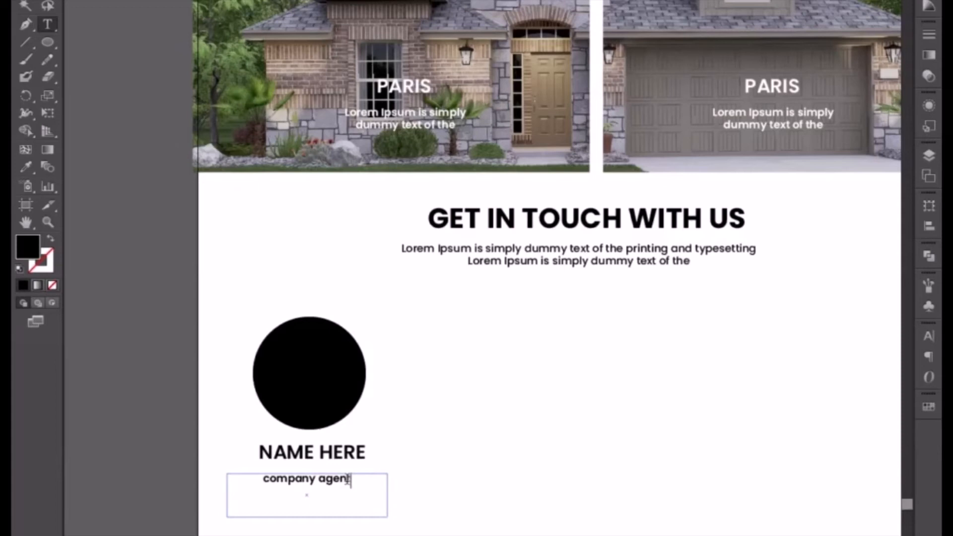
pyautogui.write('t, you')
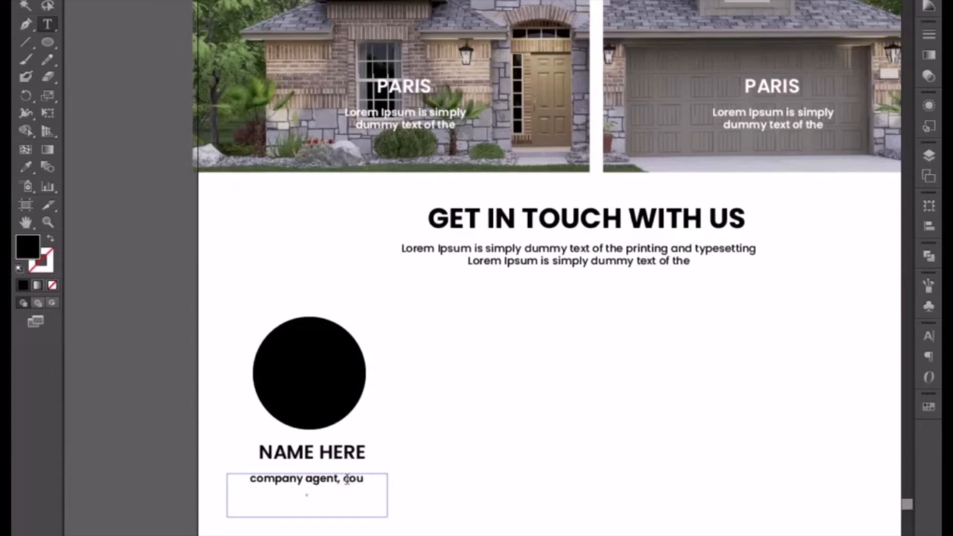
pyautogui.write('ntry')
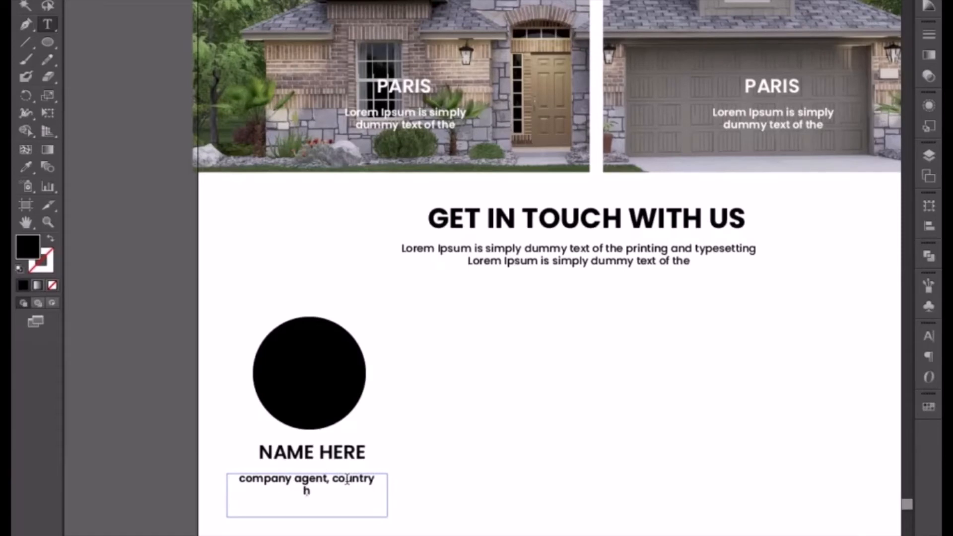
pyautogui.write(' house real estate')
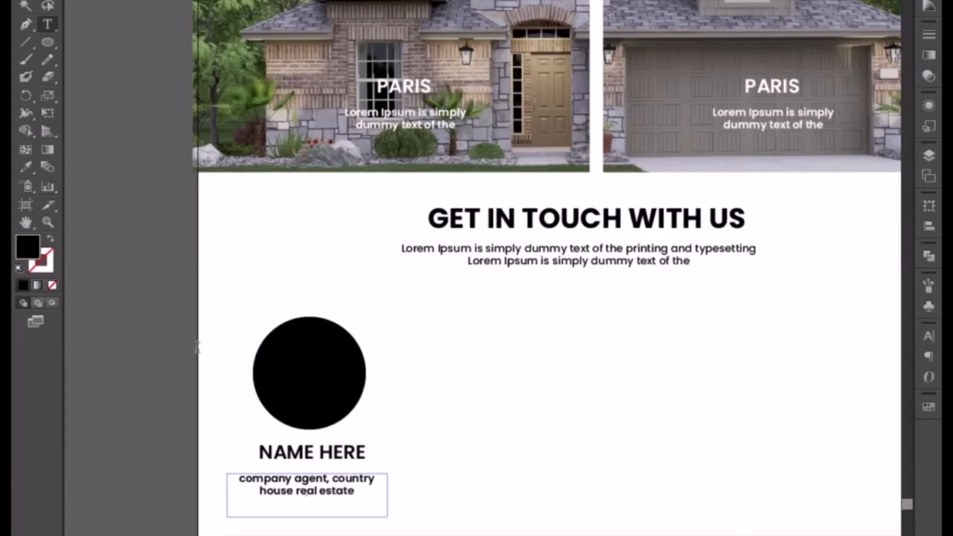
pyautogui.press('Escape')
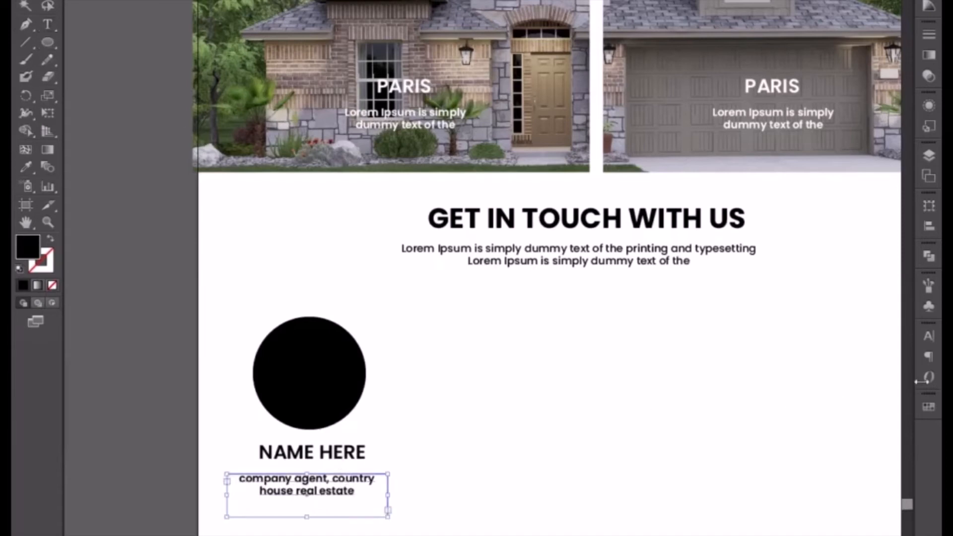
# Set the company agent text to All Caps and nudge it right to centre it under NAME HERE.
pyautogui.click(926, 336)
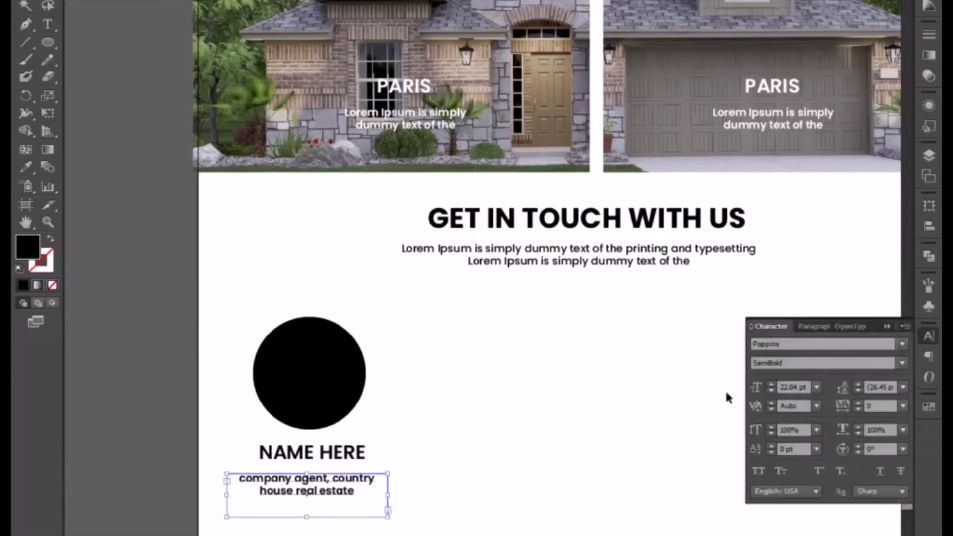
pyautogui.click(757, 471)
pyautogui.click(480, 523)
pyautogui.click(343, 485)
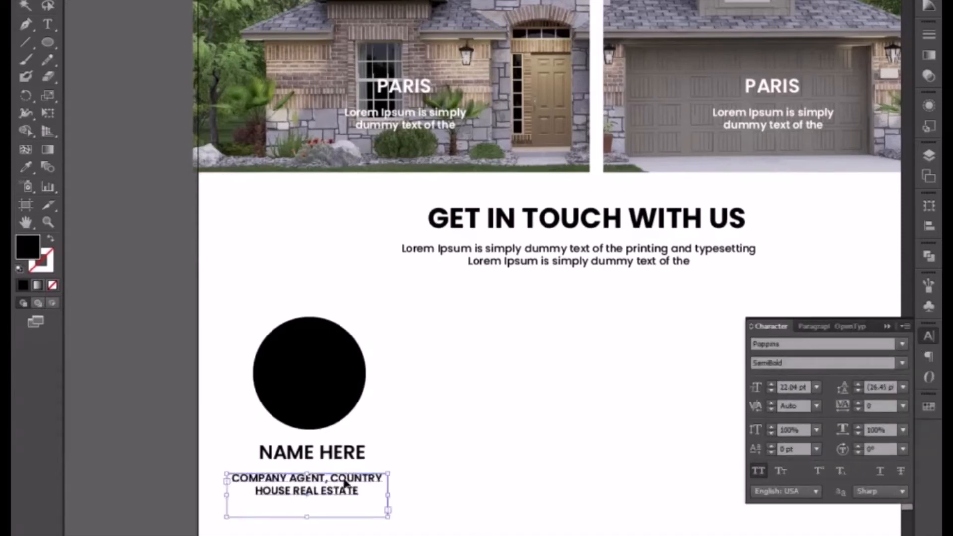
pyautogui.moveTo(340, 483); pyautogui.dragTo(345, 484)
pyautogui.press('Right')
pyautogui.press('Right')
pyautogui.press('Right')
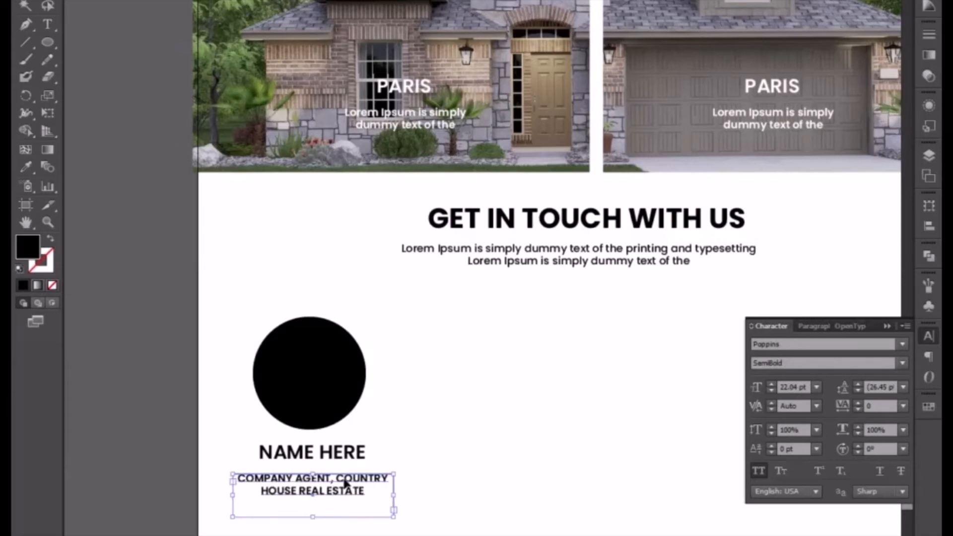
# Move NAME HERE slightly down toward the company agent text and shorten the frame of the company agent text.
pyautogui.click(341, 455)
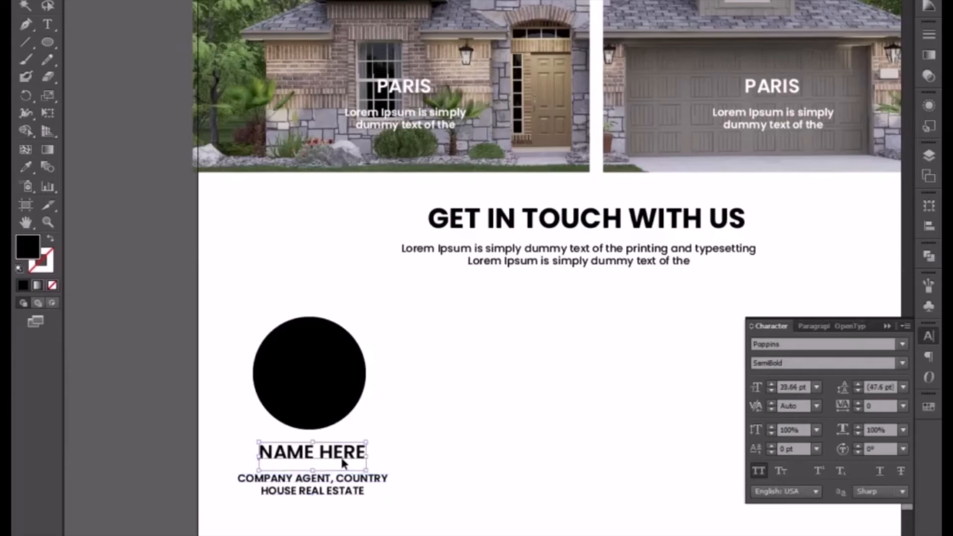
pyautogui.moveTo(341, 454); pyautogui.dragTo(343, 462)
pyautogui.click(385, 531)
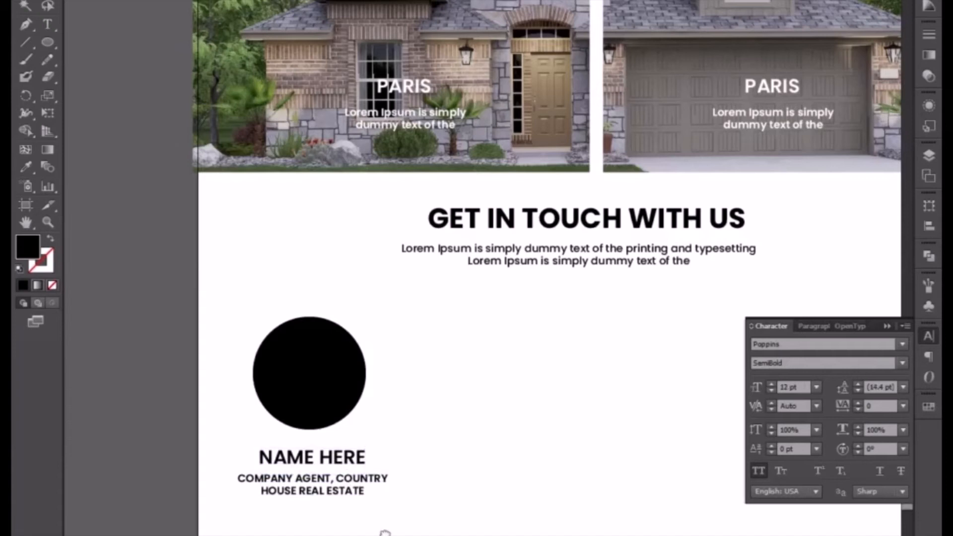
pyautogui.scroll(-5, 385, 532)
pyautogui.click(366, 349)
pyautogui.click(359, 378)
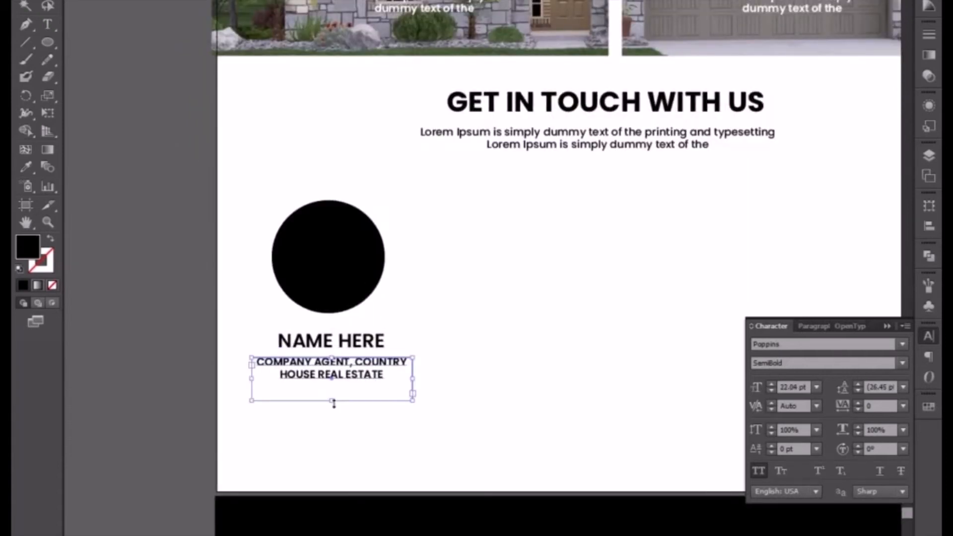
# Copy the Lorem Ipsum paragraph from under the GET IN TOUCH WITH US heading to below the company agent text and set it to 17 pt.
pyautogui.click(504, 142)
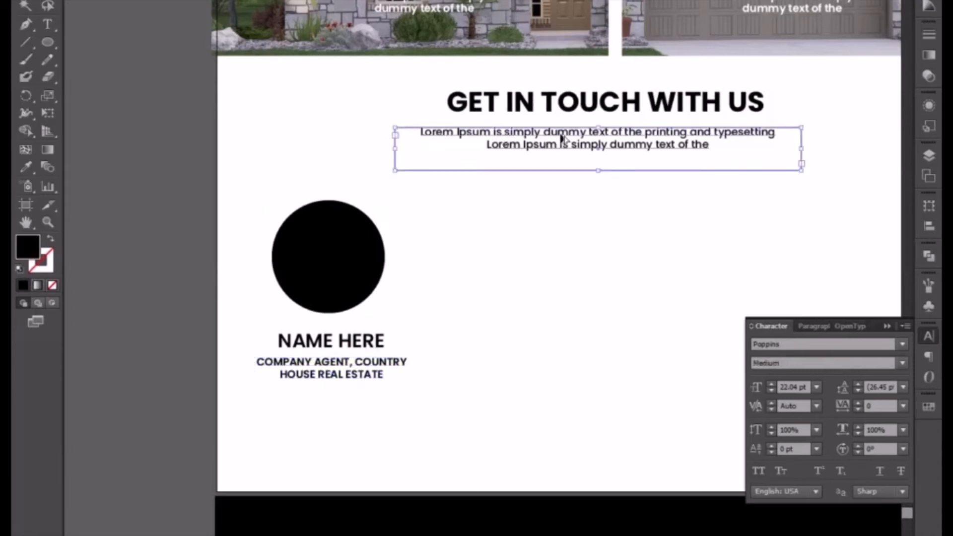
pyautogui.moveTo(561, 138); pyautogui.dragTo(319, 404)
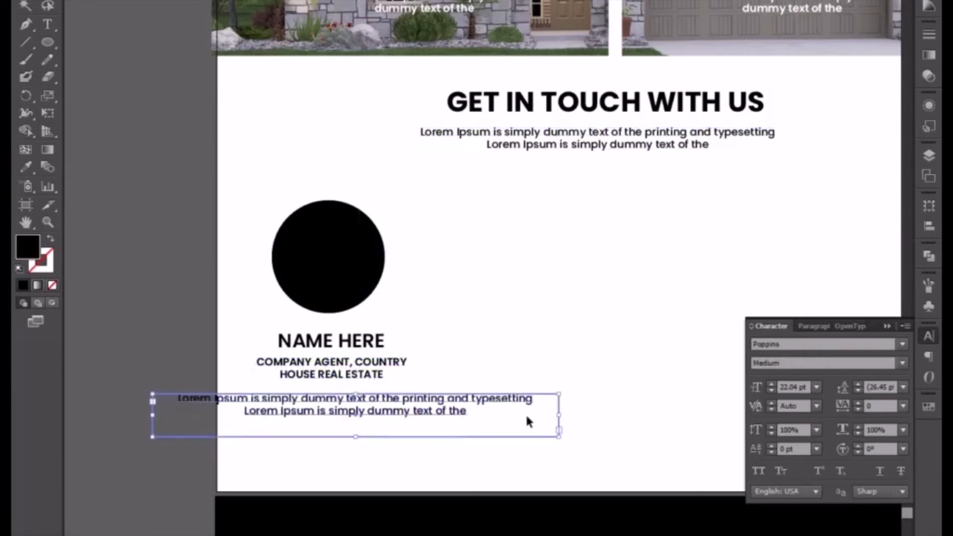
pyautogui.click(789, 387)
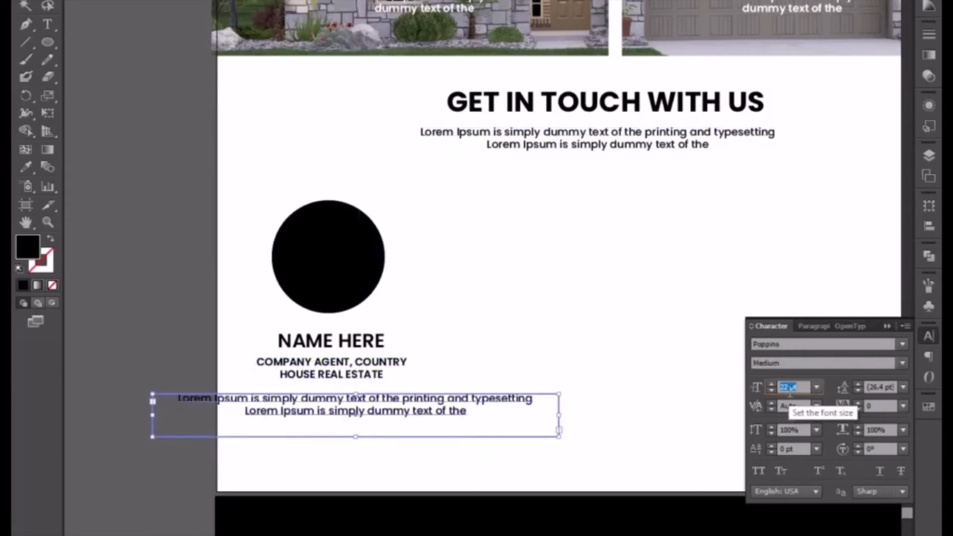
pyautogui.scroll(-5, 790, 387)
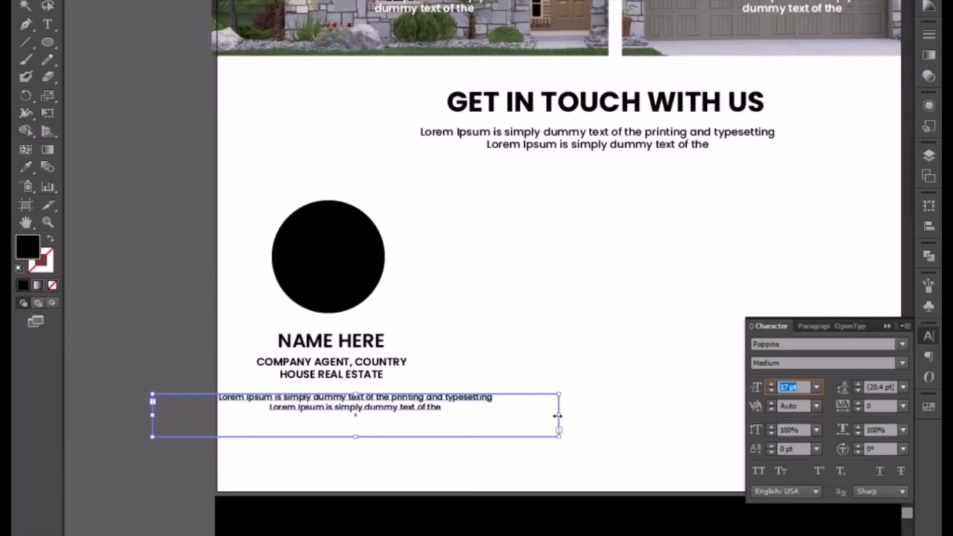
# Narrow the copied paragraph's frame from both sides so the text wraps onto three lines beneath the company agent text.
pyautogui.moveTo(557, 415); pyautogui.dragTo(431, 416)
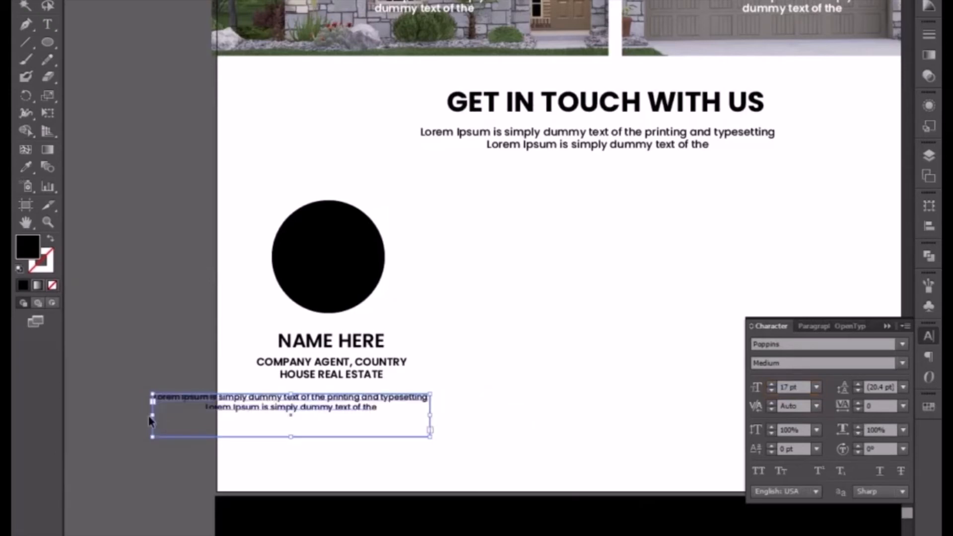
pyautogui.moveTo(153, 416); pyautogui.dragTo(247, 417)
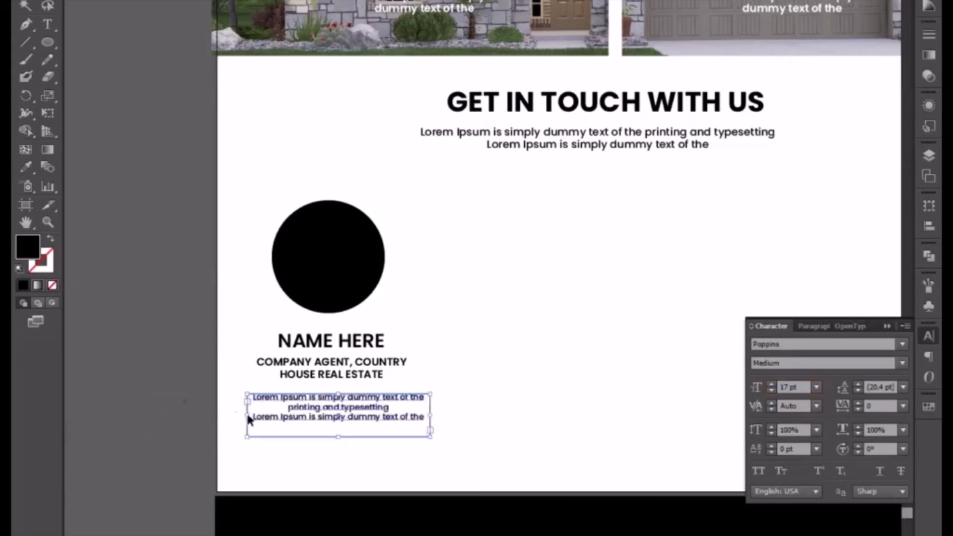
pyautogui.moveTo(430, 417); pyautogui.dragTo(419, 417)
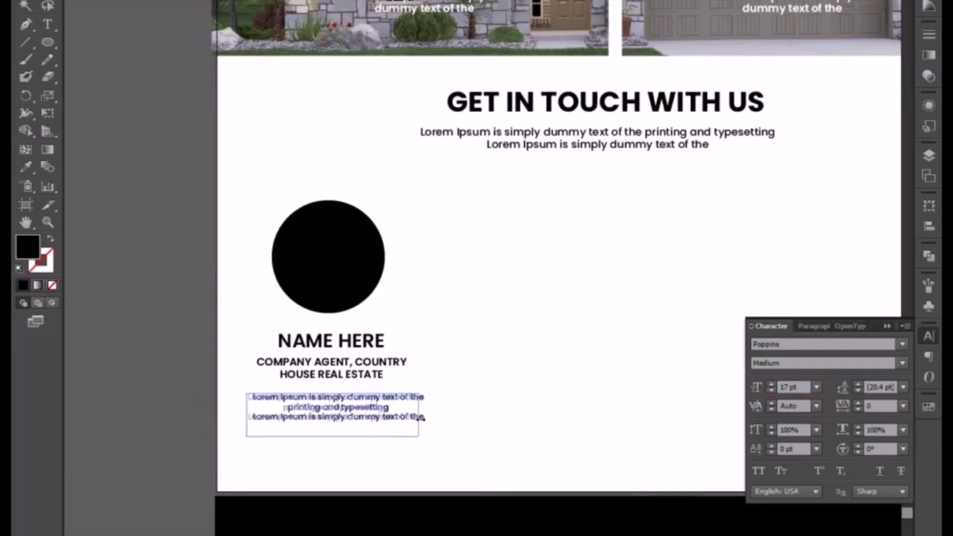
# Nudge the copied paragraph left and up so it sits closer beneath the company agent text.
pyautogui.press('Left')
pyautogui.press('Left')
pyautogui.press('Left')
pyautogui.press('Left')
pyautogui.press('Left')
pyautogui.press('Left')
pyautogui.press('Left')
pyautogui.press('Left')
pyautogui.press('Left')
pyautogui.press('Left')
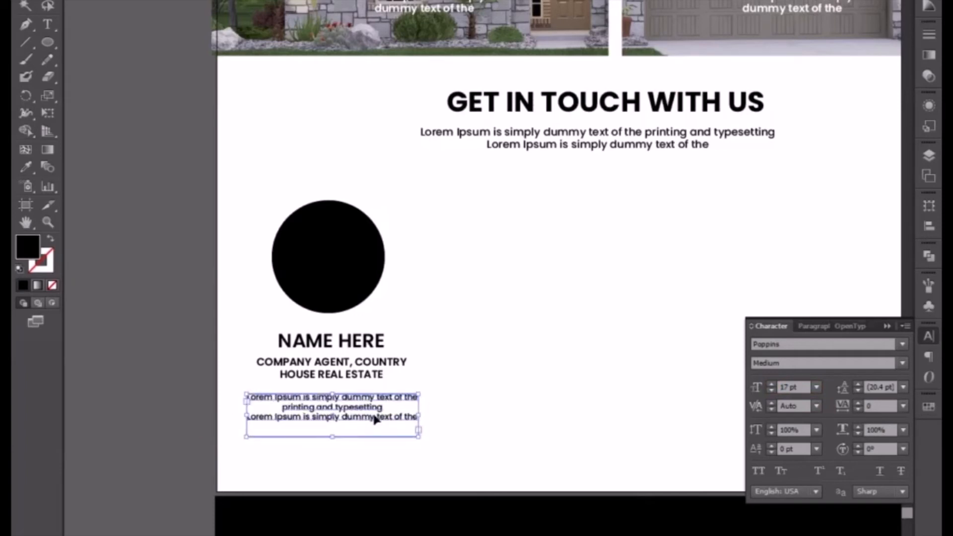
pyautogui.press('Up')
pyautogui.press('Up')
pyautogui.press('Up')
pyautogui.press('Up')
pyautogui.press('Up')
pyautogui.press('Up')
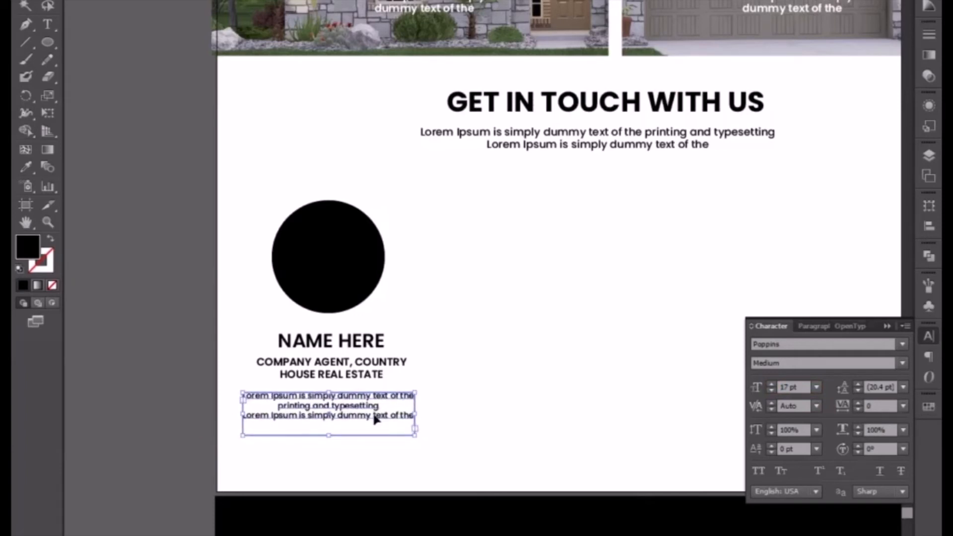
pyautogui.press('Up')
pyautogui.press('Up')
pyautogui.press('Up')
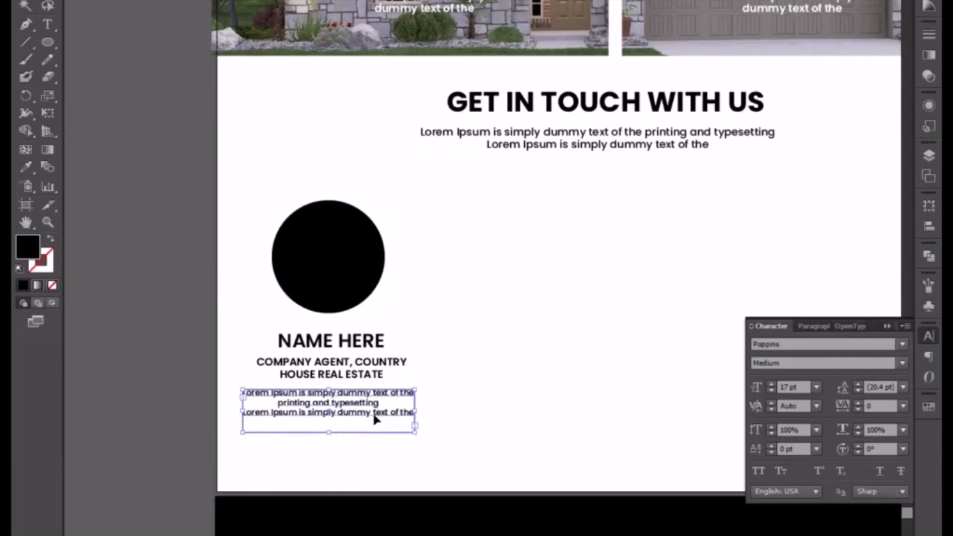
pyautogui.press('Up')
pyautogui.press('Up')
pyautogui.press('Up')
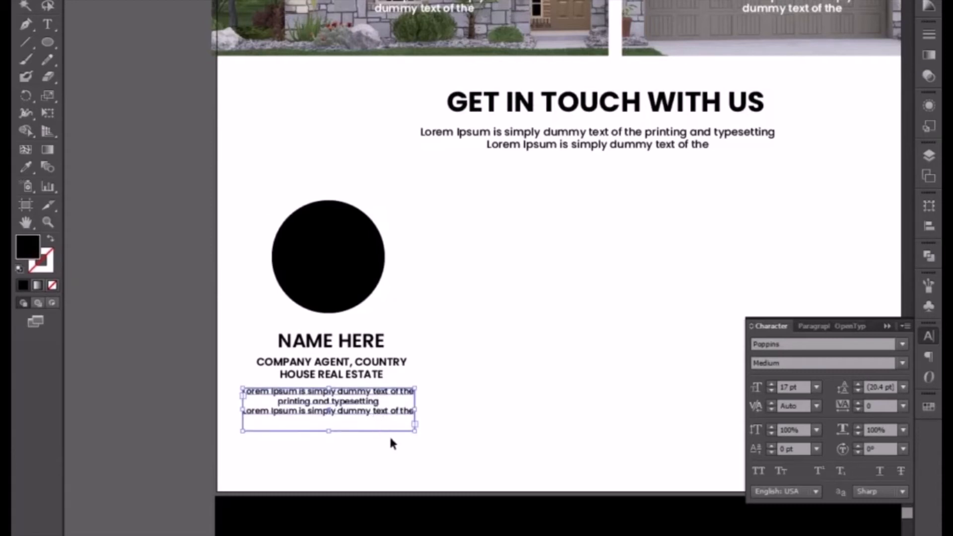
# Nudge the copied paragraph right and narrow its frame further so the text wraps onto four lines.
pyautogui.scroll(-3, 394, 440)
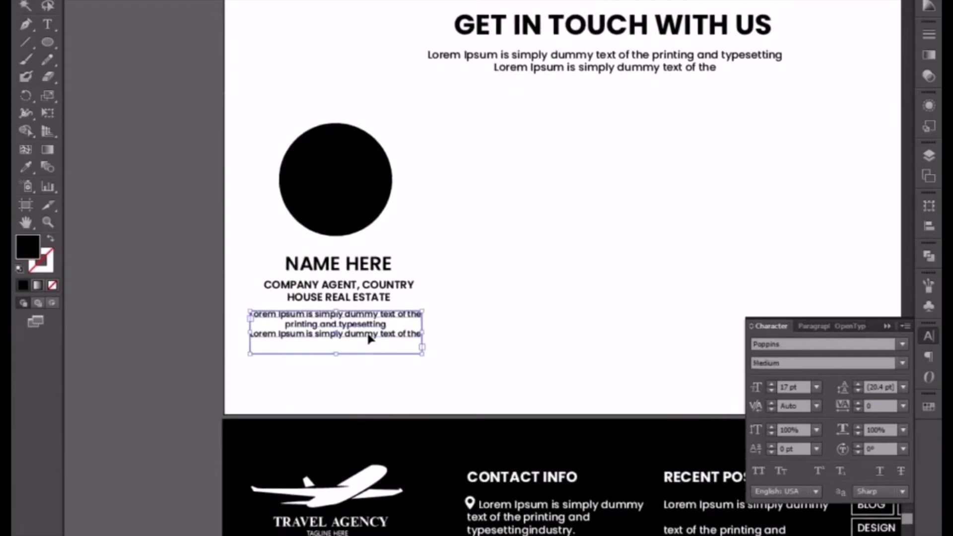
pyautogui.hotkey('shift', 'Right')
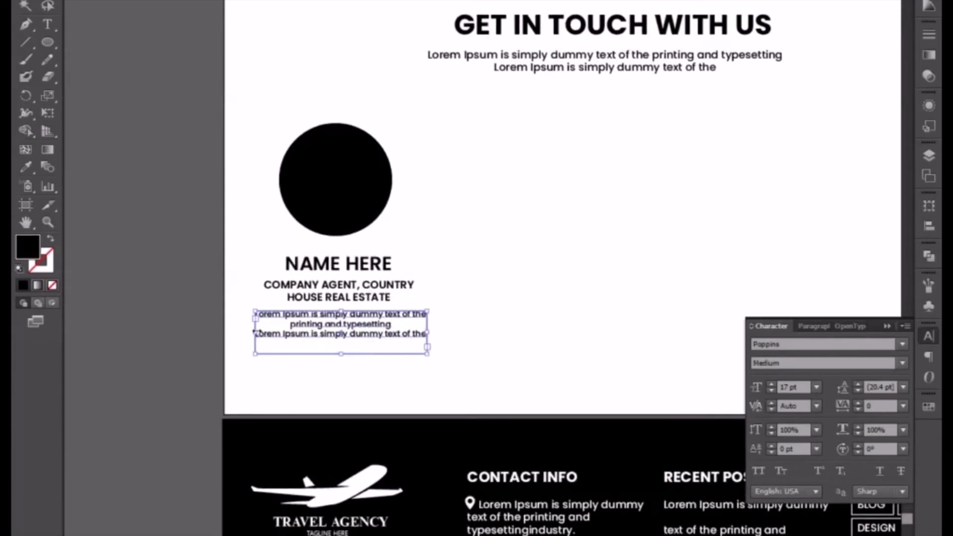
pyautogui.moveTo(255, 332); pyautogui.dragTo(262, 332)
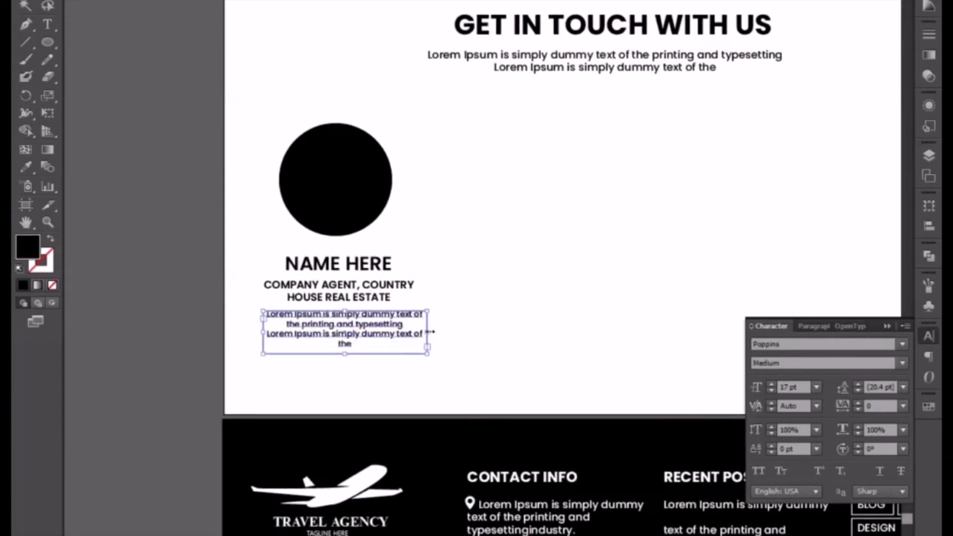
pyautogui.click(468, 362)
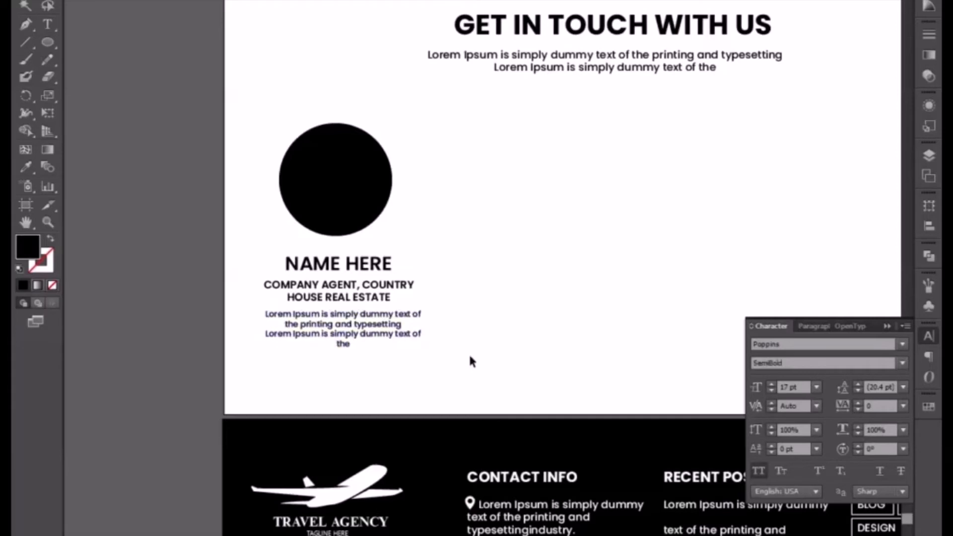
# Nudge the four-line paragraph left and slightly down to centre it under the company agent text.
pyautogui.click(370, 339)
pyautogui.press('Left')
pyautogui.press('Left')
pyautogui.press('Left')
pyautogui.press('Left')
pyautogui.press('Left')
pyautogui.press('Left')
pyautogui.press('Left')
pyautogui.press('Left')
pyautogui.press('Left')
pyautogui.press('Left')
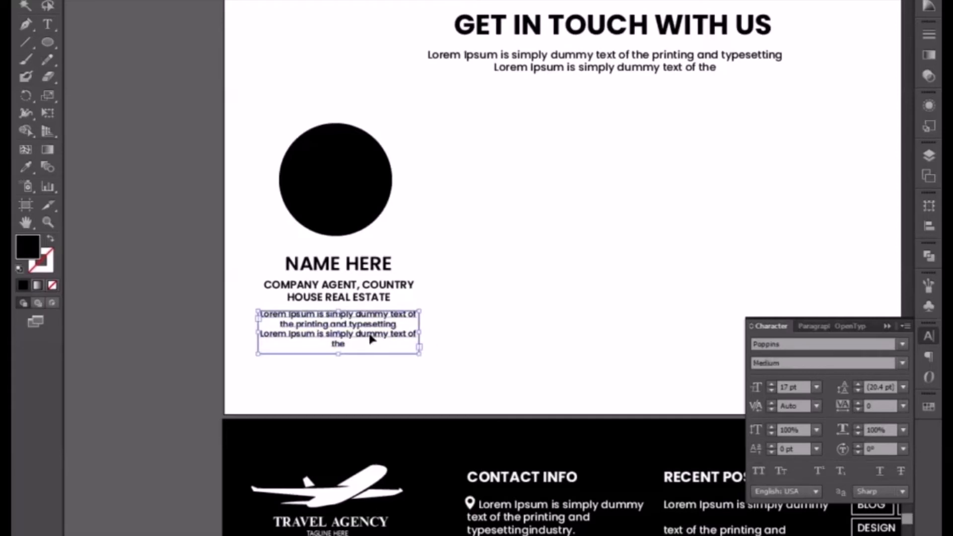
pyautogui.press('Down')
pyautogui.press('Down')
pyautogui.press('Down')
pyautogui.press('Right')
pyautogui.press('Right')
pyautogui.press('Left')
pyautogui.press('Left')
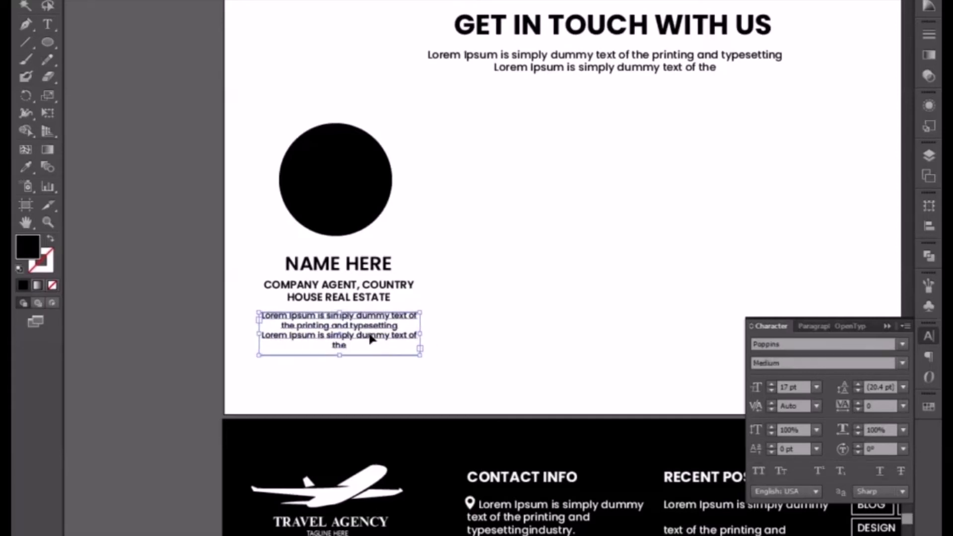
# Fill the NAME HERE title with the red swatch R=192 G=38 B=44.
pyautogui.click(334, 263)
pyautogui.click(929, 406)
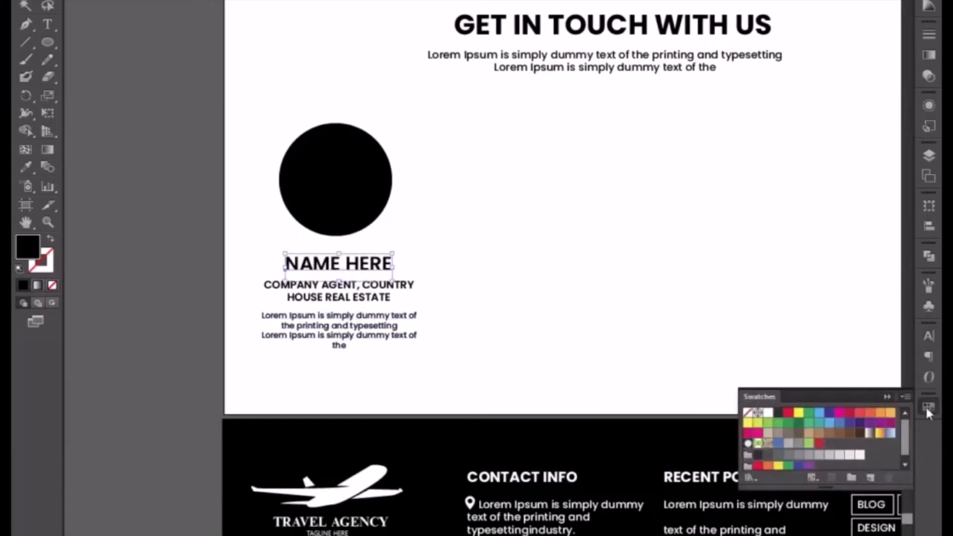
pyautogui.click(818, 443)
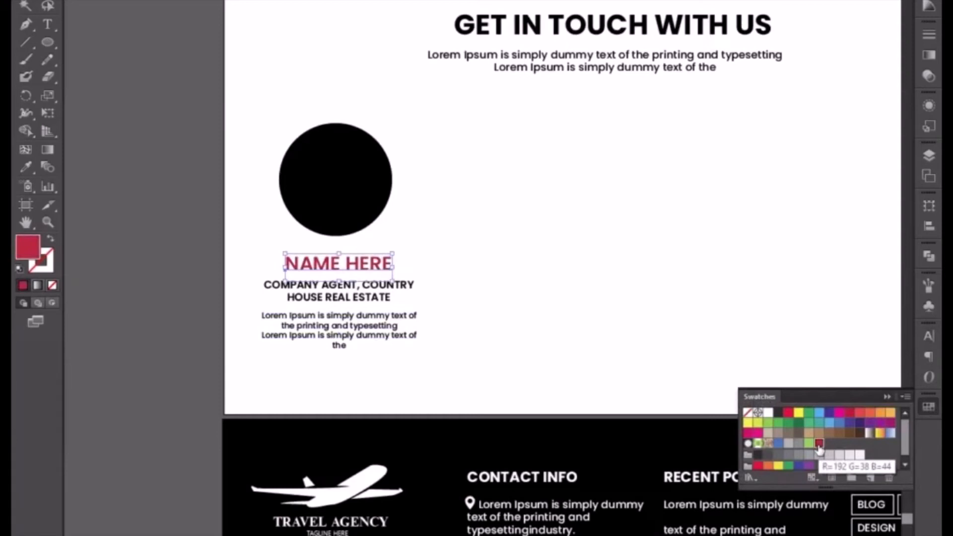
# Fill the company agent text with the light green swatch.
pyautogui.click(377, 301)
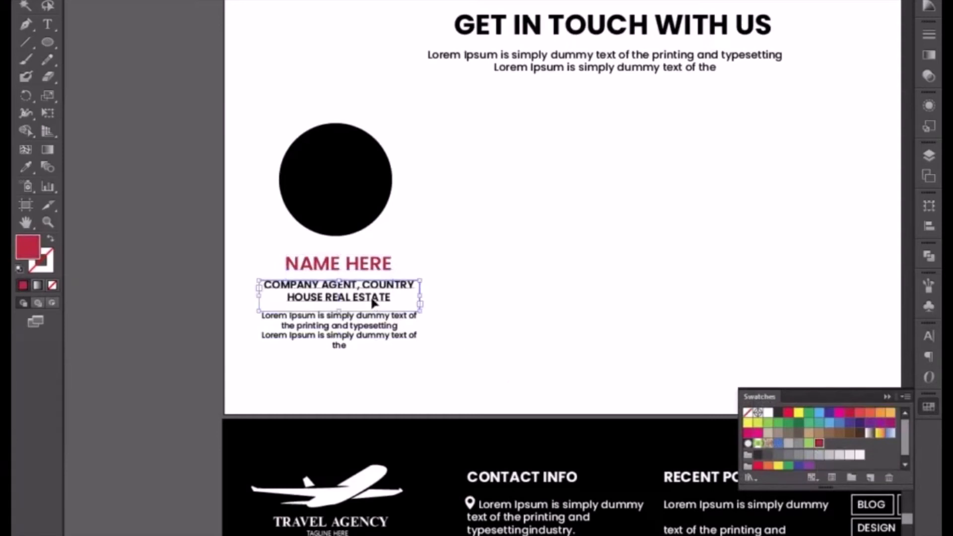
pyautogui.click(809, 443)
pyautogui.click(542, 331)
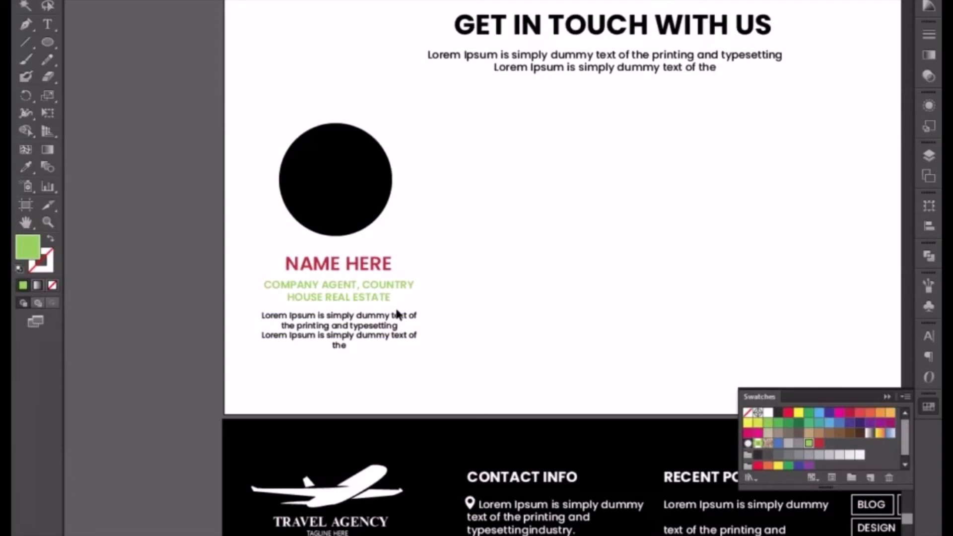
# Recolour the Lorem Ipsum paragraph under the company agent text with a medium grey fill, darkening it in stages from light grey.
pyautogui.click(318, 322)
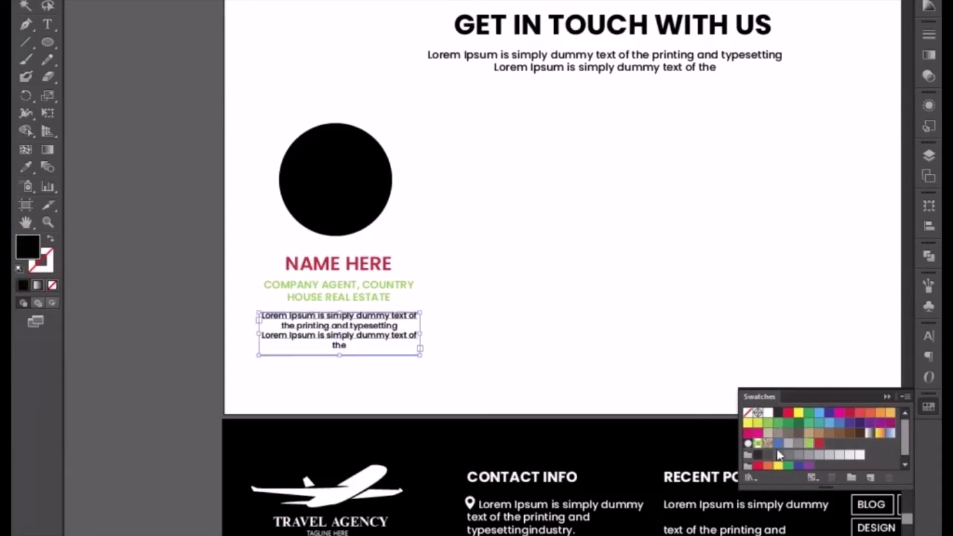
pyautogui.doubleClick(30, 256)
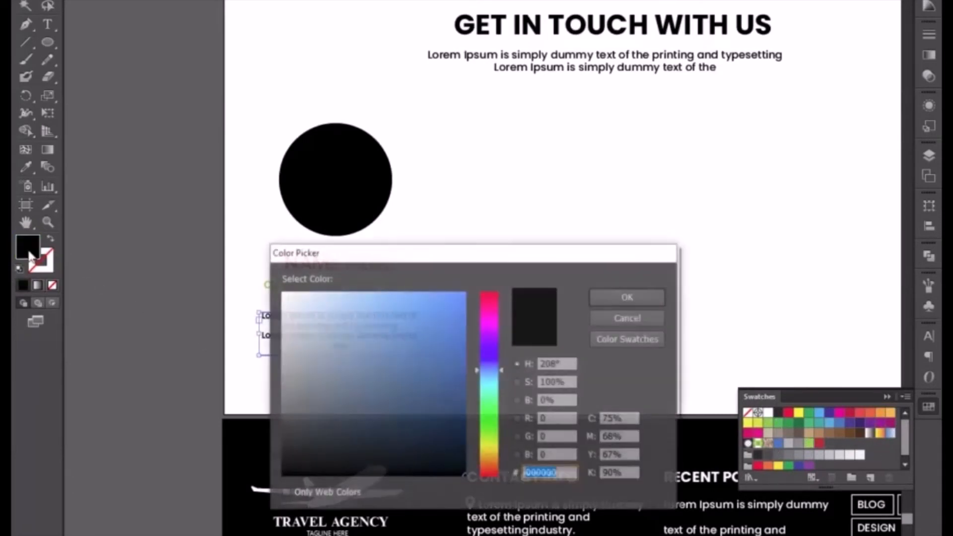
pyautogui.click(288, 309)
pyautogui.moveTo(288, 308); pyautogui.dragTo(287, 323)
pyautogui.click(610, 298)
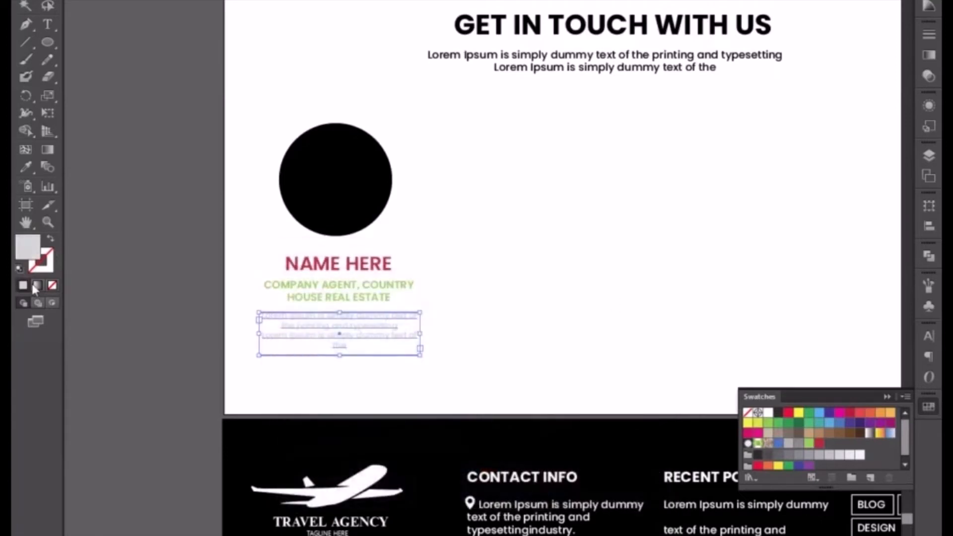
pyautogui.doubleClick(28, 248)
pyautogui.moveTo(291, 327); pyautogui.dragTo(364, 336)
pyautogui.click(611, 297)
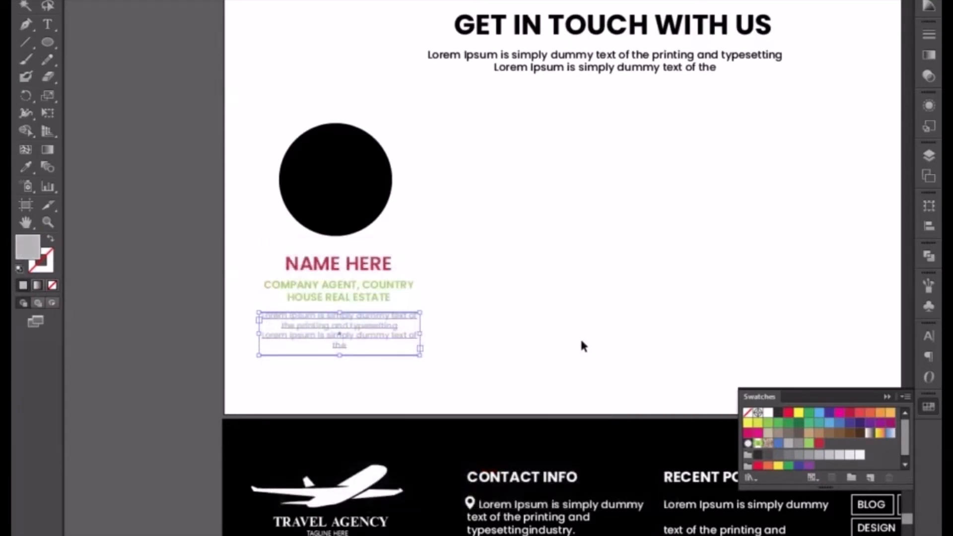
pyautogui.doubleClick(28, 248)
pyautogui.click(282, 357)
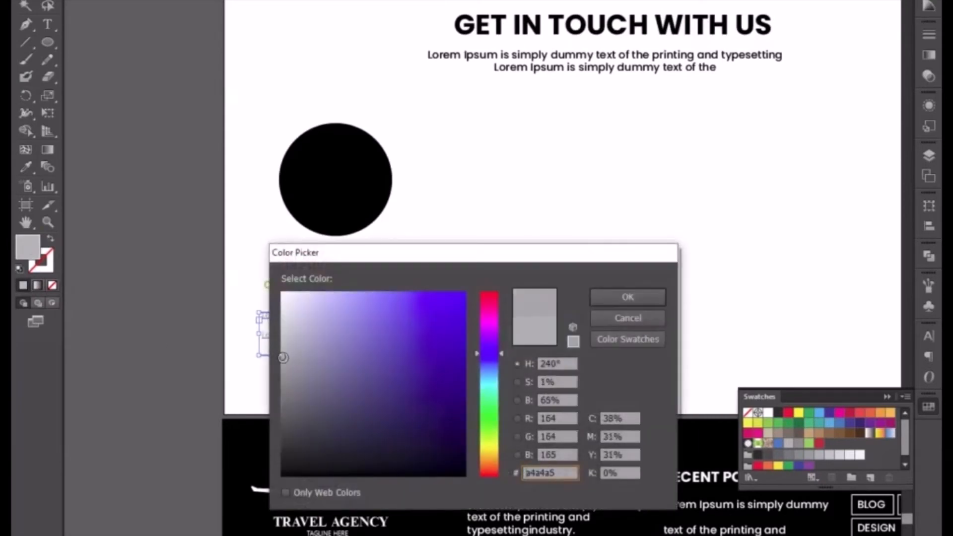
pyautogui.moveTo(283, 357); pyautogui.dragTo(284, 372)
pyautogui.click(621, 295)
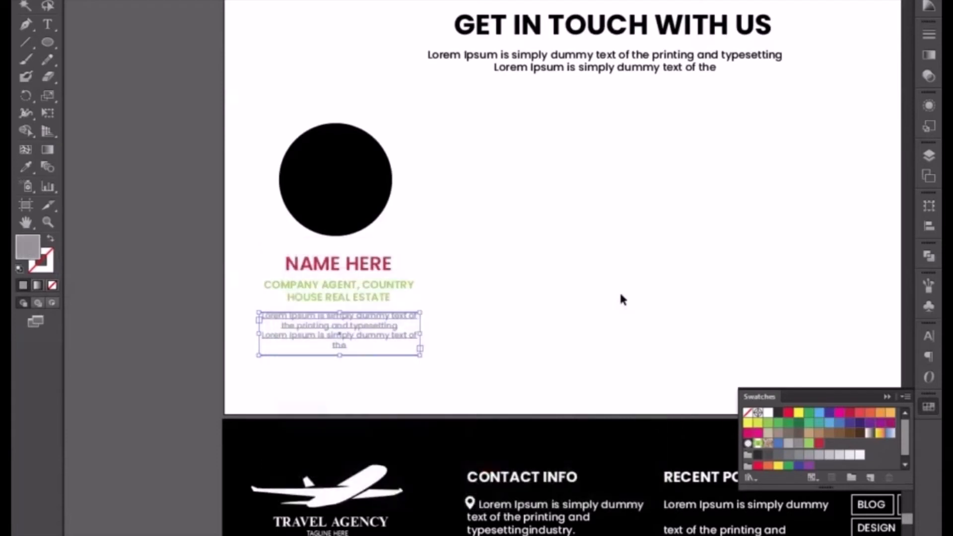
pyautogui.click(508, 346)
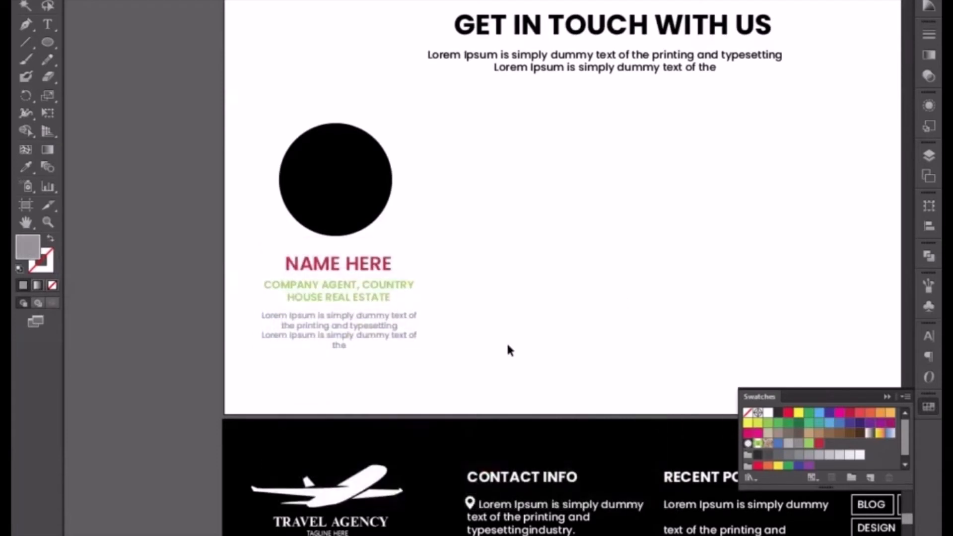
# Nudge the grey paragraph slightly left and up to line it up under the black circle.
pyautogui.click(318, 347)
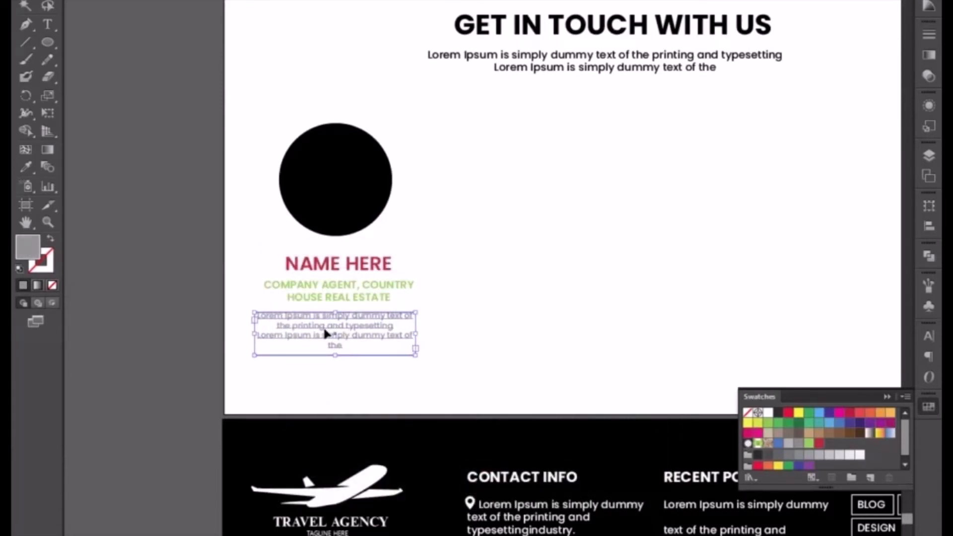
pyautogui.press('Up')
pyautogui.press('Up')
pyautogui.press('Left')
pyautogui.press('Right')
pyautogui.press('Right')
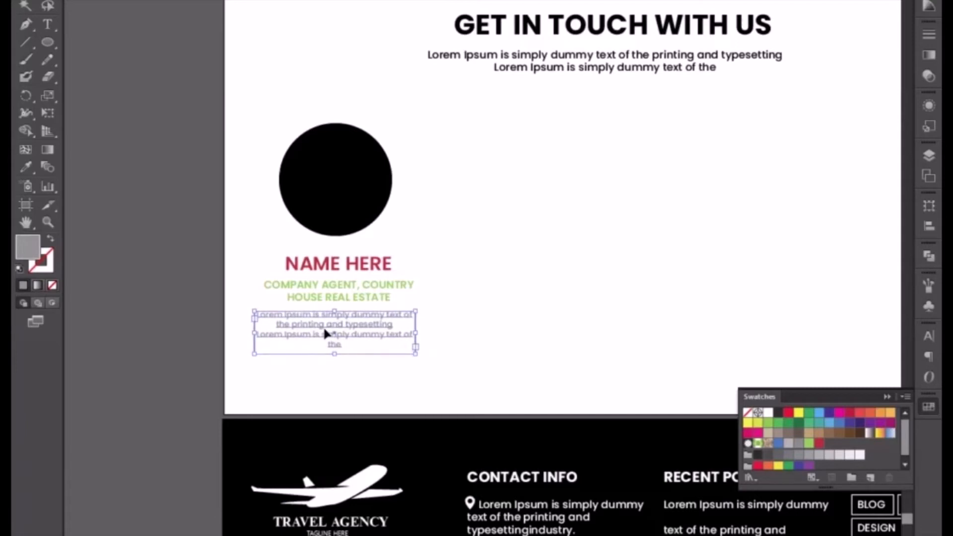
# Fill the company agent text with the near-black swatch.
pyautogui.click(329, 297)
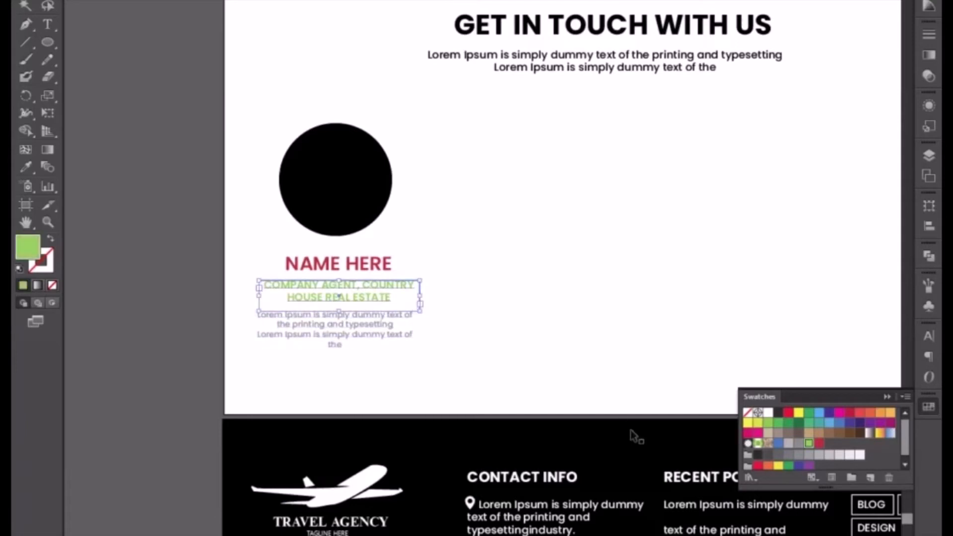
pyautogui.click(779, 414)
pyautogui.click(514, 367)
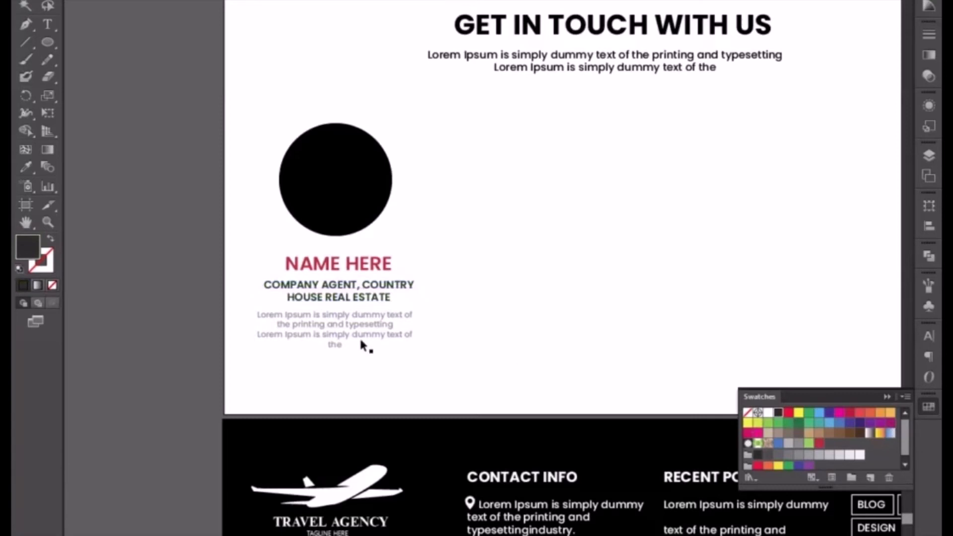
# Nudge the grey Lorem Ipsum paragraph slightly right to line it up under the company agent text.
pyautogui.click(345, 334)
pyautogui.press('Right')
pyautogui.press('Right')
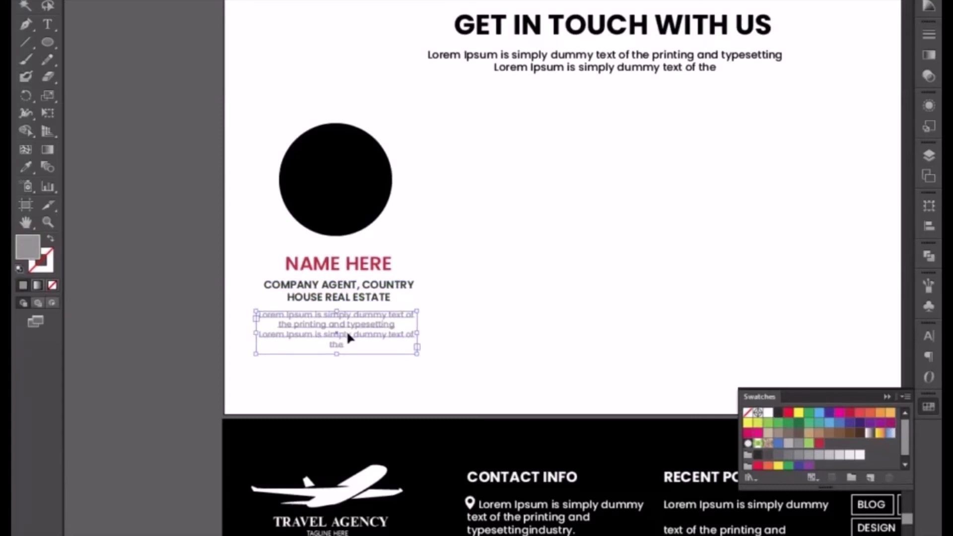
# Duplicate the company agent text straight down below the grey paragraph and change the copy to VIEW PROFILE.
pyautogui.click(355, 306)
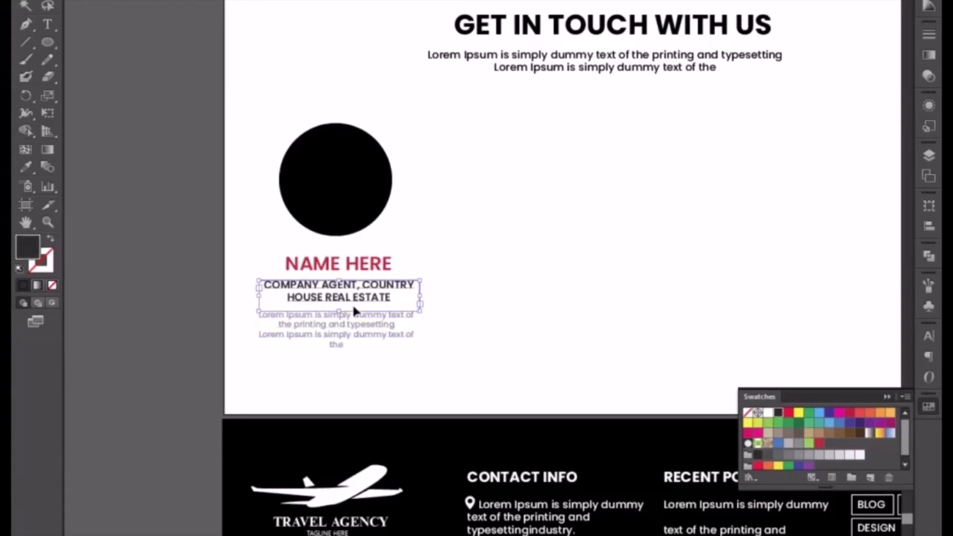
pyautogui.moveTo(356, 310); pyautogui.dragTo(357, 386)
pyautogui.doubleClick(356, 384)
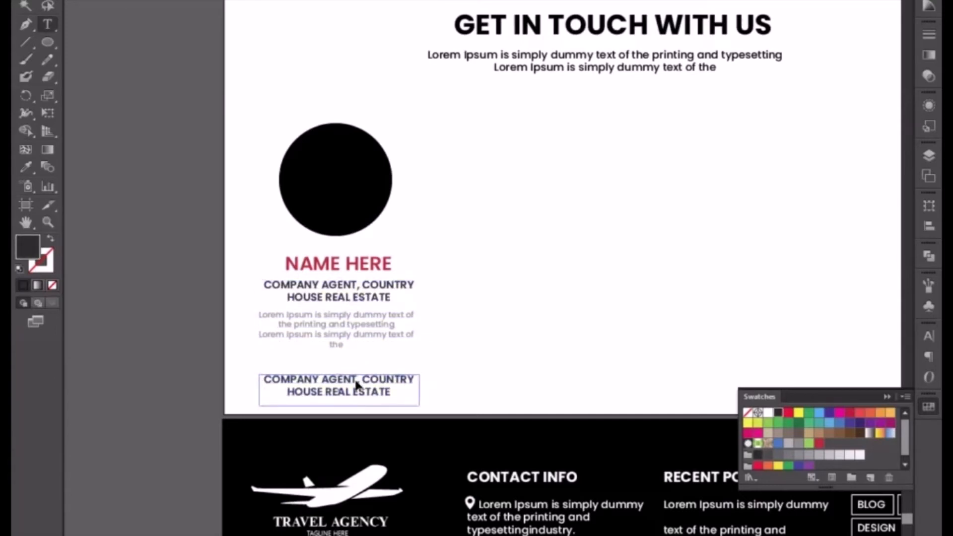
pyautogui.hotkey('ctrl', 'a')
pyautogui.write('VO')
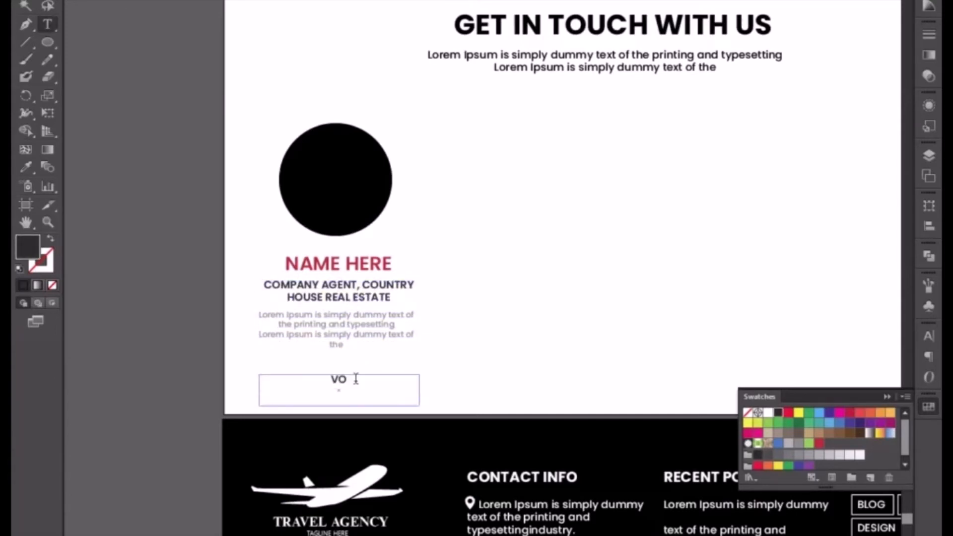
pyautogui.press('BackSpace')
pyautogui.write('IEW PROFILE')
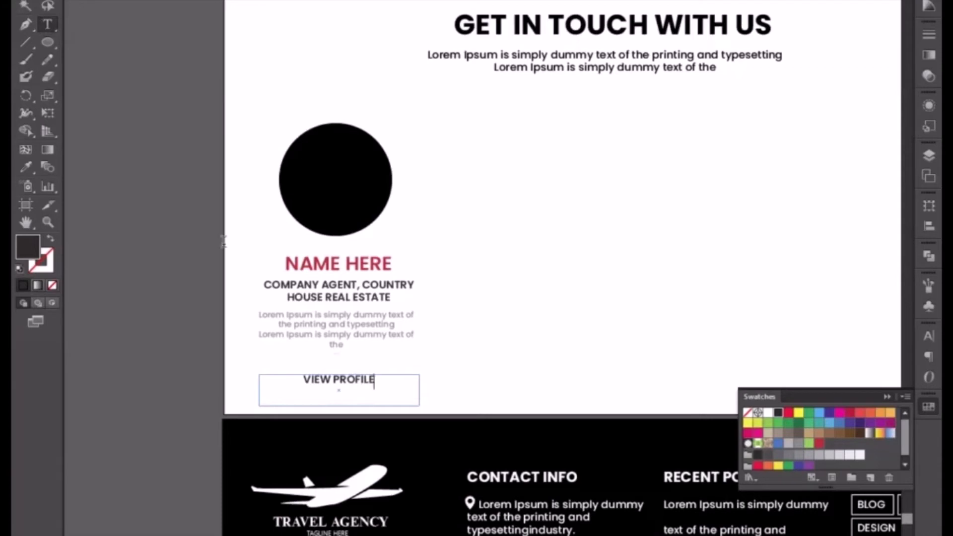
pyautogui.click(30, 1)
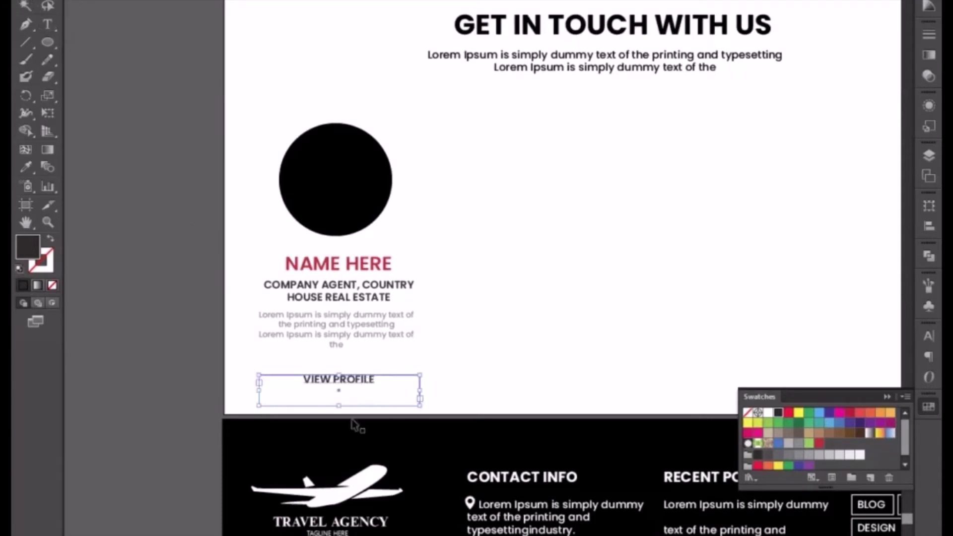
# Fill the VIEW PROFILE text with the crimson red swatch used for NAME HERE.
pyautogui.click(487, 350)
pyautogui.click(352, 383)
pyautogui.click(819, 443)
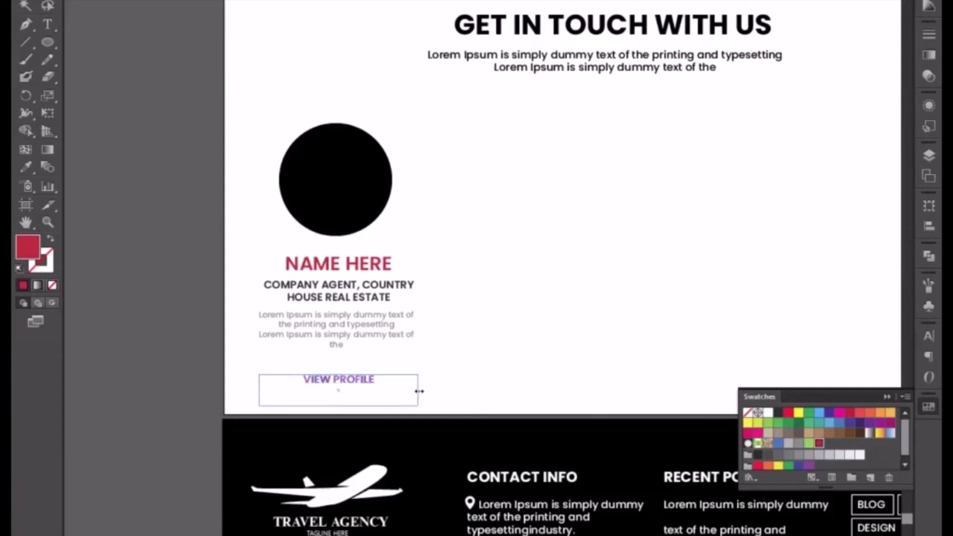
pyautogui.click(473, 376)
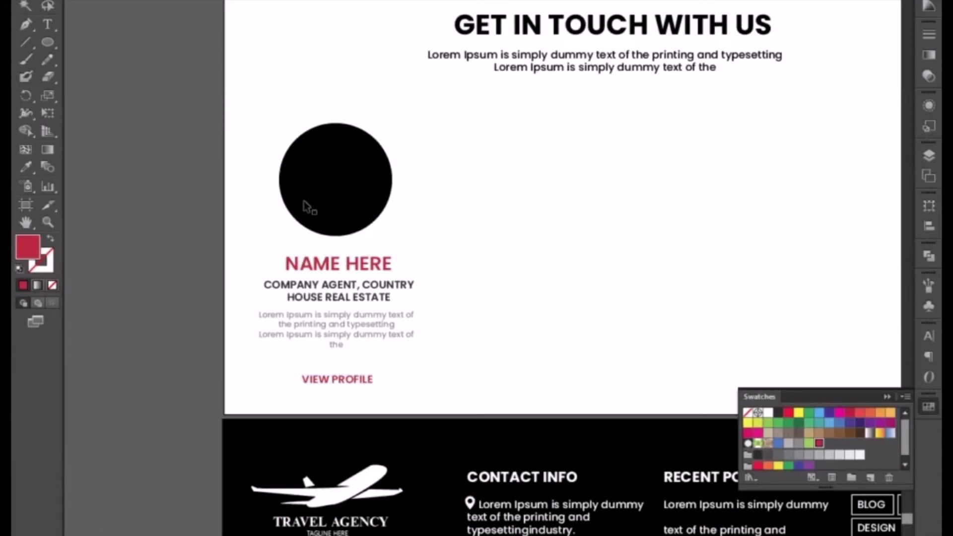
pyautogui.click(886, 397)
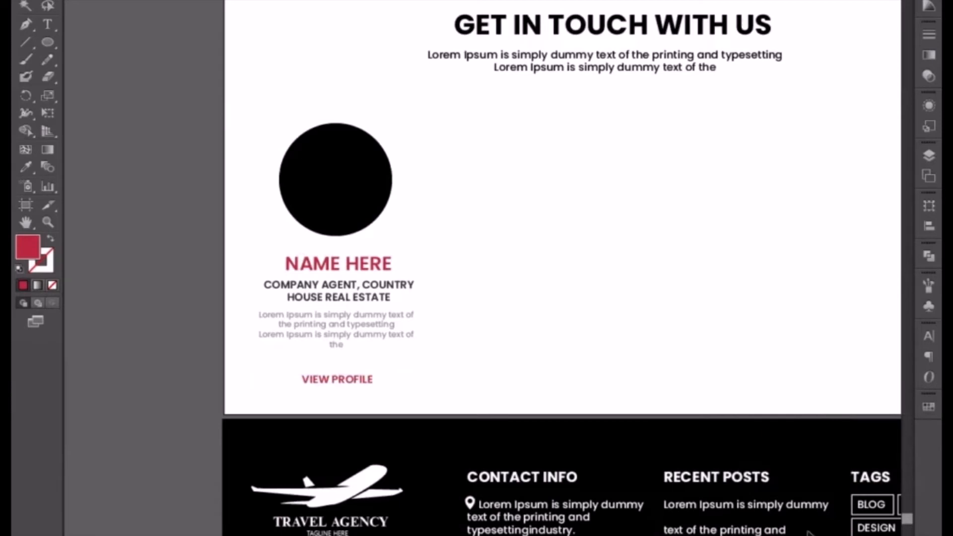
# Paste the two businessman photos into the layout and scale down the oversized portrait of the man in the grey tie.
pyautogui.hotkey('ctrl', 'v')
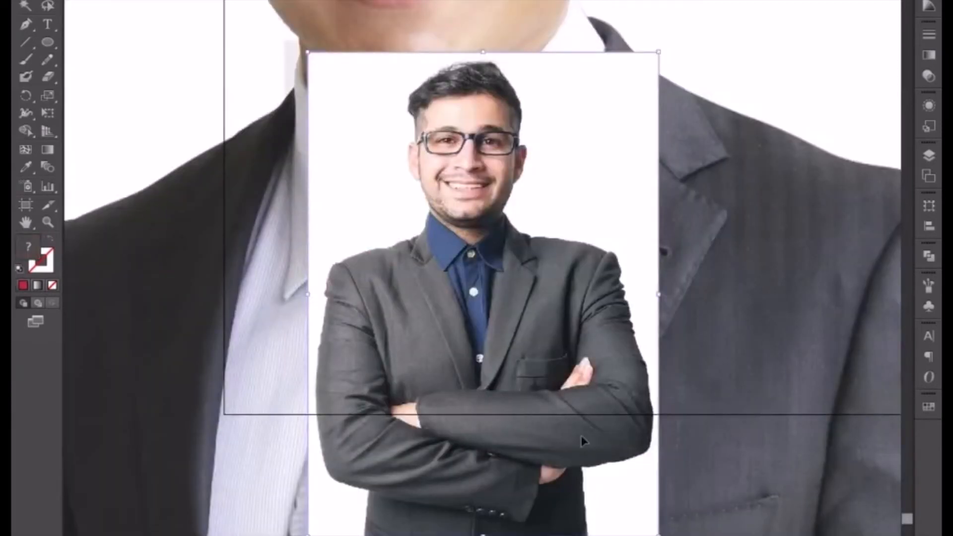
pyautogui.hotkey('ctrl', '-')
pyautogui.hotkey('ctrl', '-')
pyautogui.hotkey('ctrl', '-')
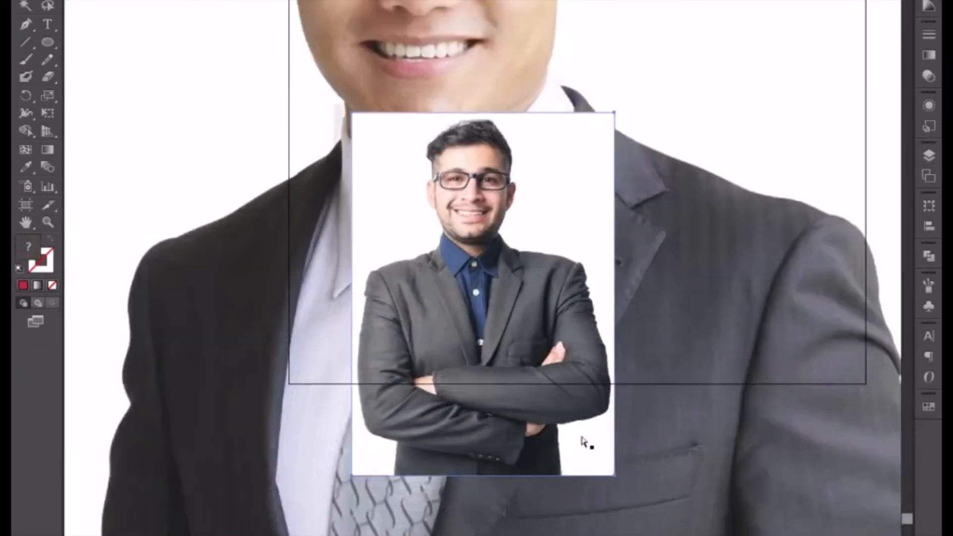
pyautogui.click(720, 365)
pyautogui.click(699, 389)
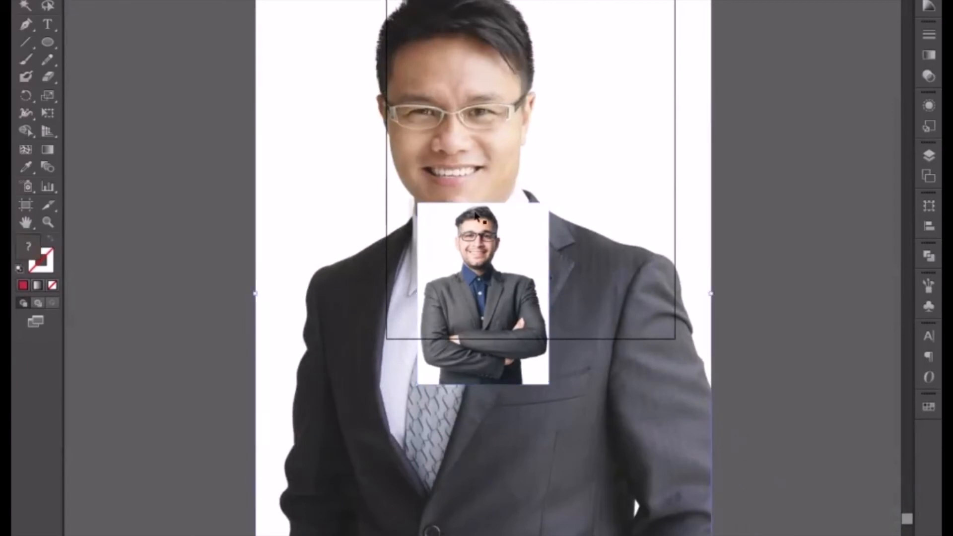
pyautogui.moveTo(658, 144); pyautogui.dragTo(646, 275)
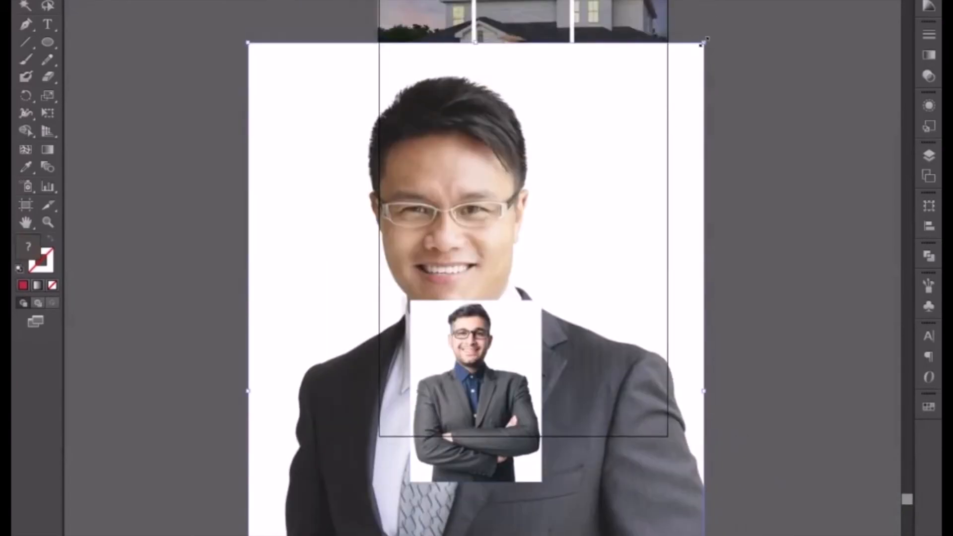
pyautogui.moveTo(701, 43); pyautogui.dragTo(626, 333)
pyautogui.hotkey('ctrl', '+')
pyautogui.hotkey('ctrl', '+')
pyautogui.moveTo(525, 501); pyautogui.dragTo(474, 336)
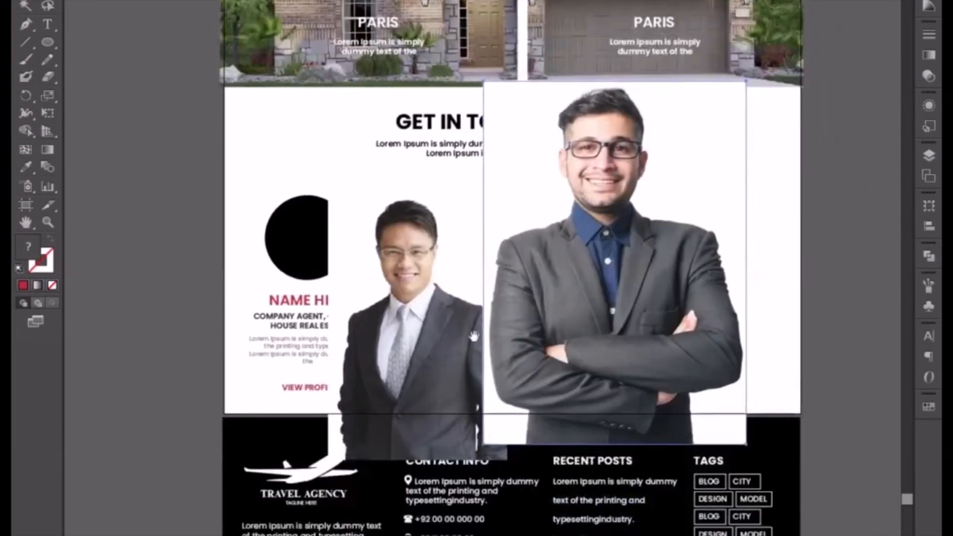
# Move the portrait of the man in the tie over the black circle and shrink it to slightly larger than the circle.
pyautogui.moveTo(413, 346); pyautogui.dragTo(342, 334)
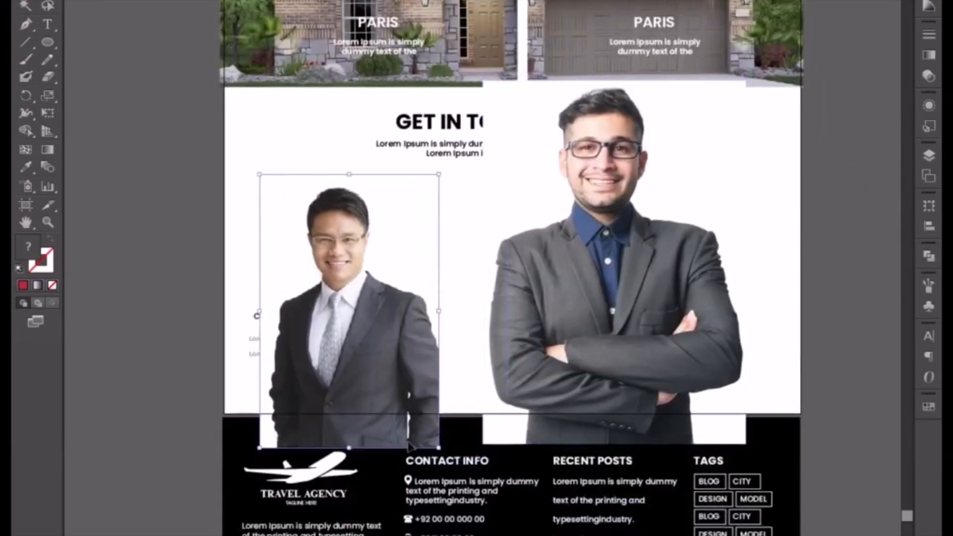
pyautogui.moveTo(439, 448); pyautogui.dragTo(404, 336)
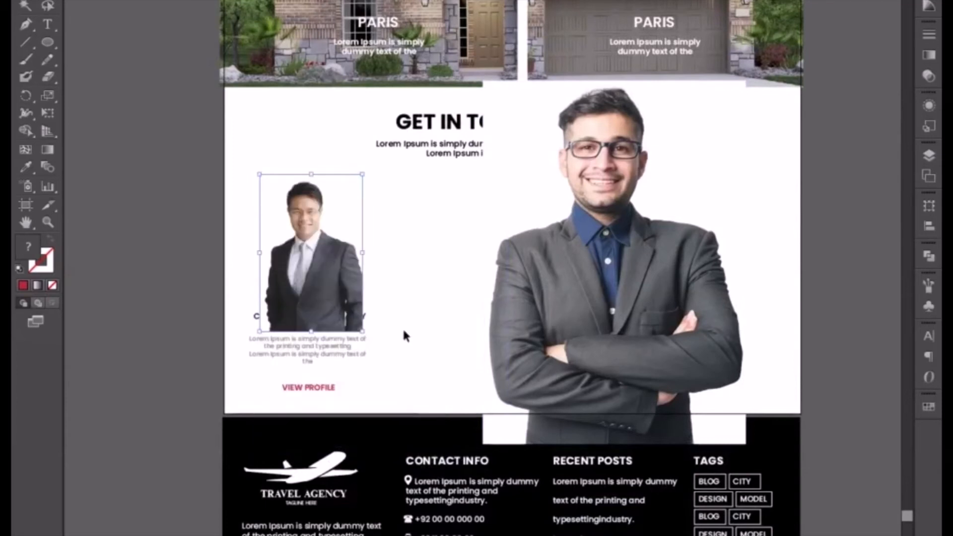
pyautogui.hotkey('ctrl', '+')
pyautogui.moveTo(298, 280); pyautogui.dragTo(388, 284)
pyautogui.click(459, 274)
pyautogui.click(402, 249)
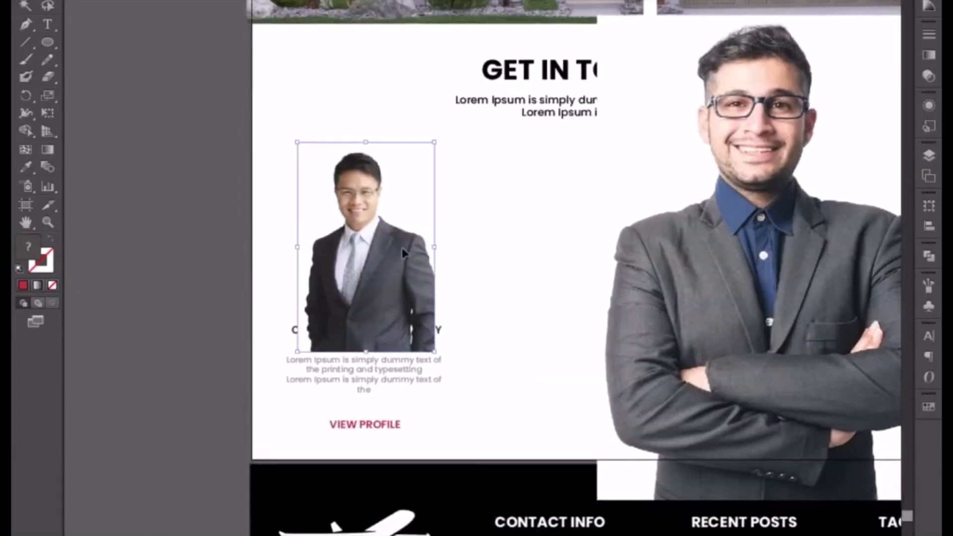
# Place the portrait behind the black circle and clip it to the circle with a clipping mask.
pyautogui.hotkey('ctrl', 'x')
pyautogui.hotkey('ctrl', 'b')
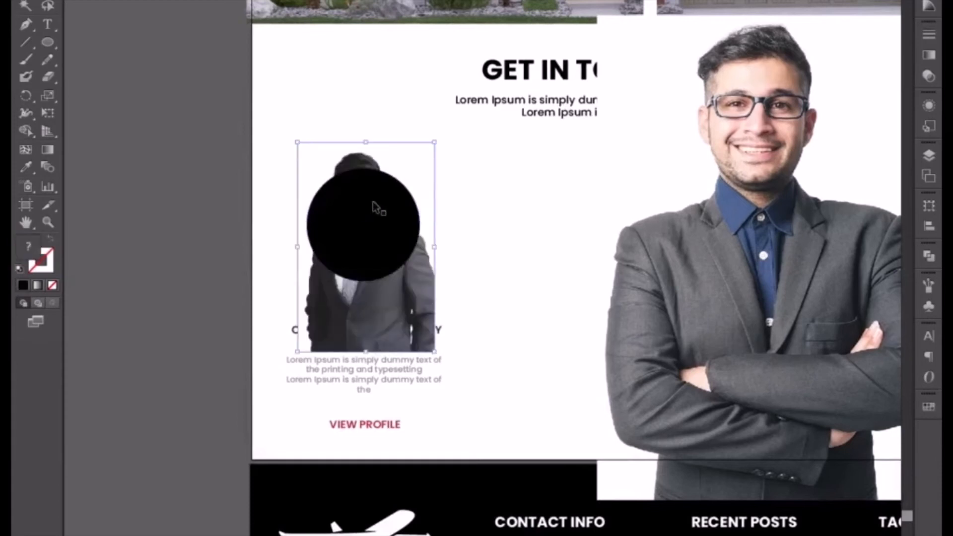
pyautogui.keyDown('shift'); pyautogui.click(374, 205); pyautogui.keyUp('shift')
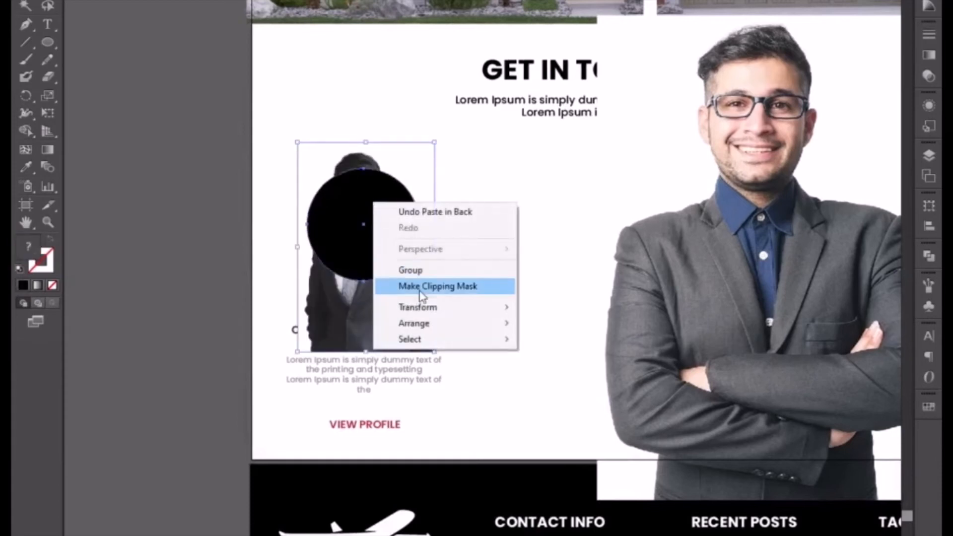
pyautogui.click(423, 292)
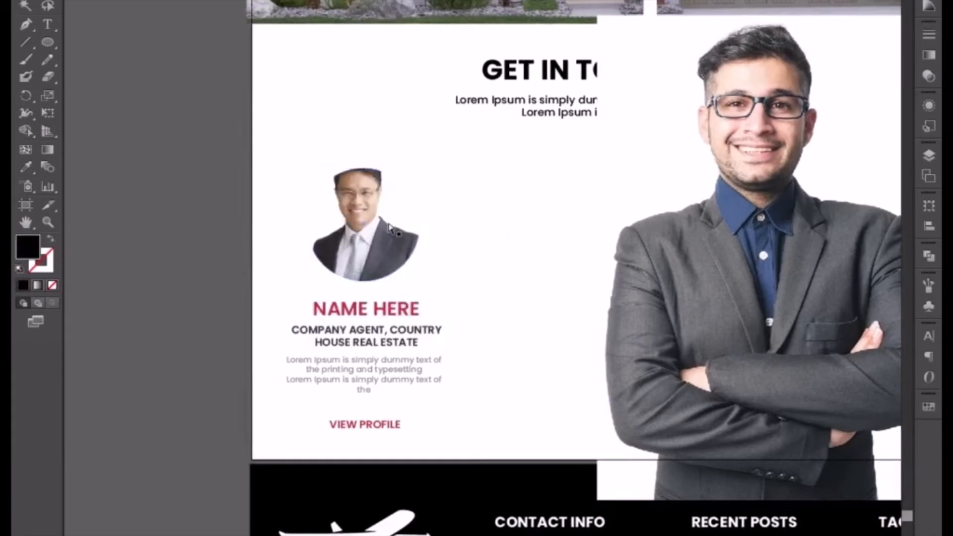
# Scale the clipped portrait down slightly about its centre so the whole head fits inside the circle.
pyautogui.press('v')
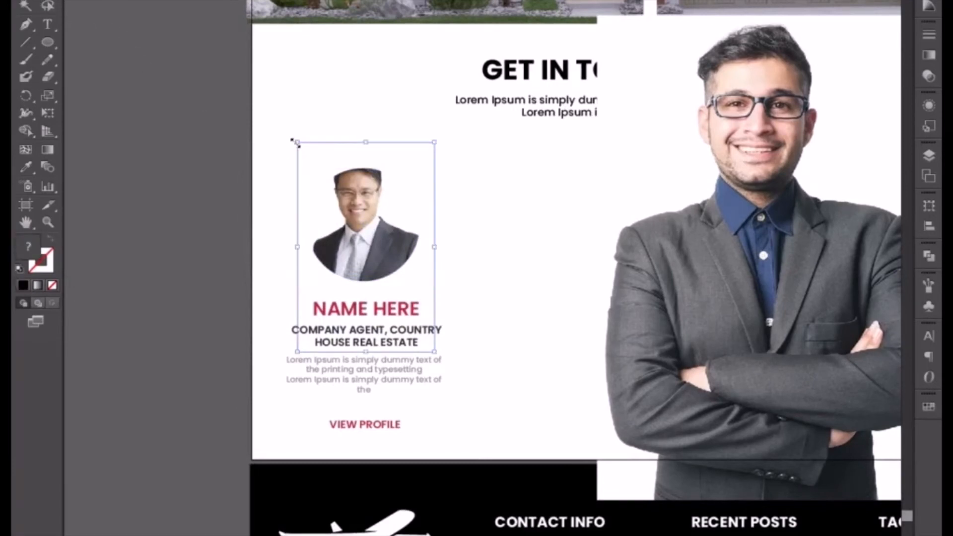
pyautogui.moveTo(297, 141); pyautogui.dragTo(307, 152)
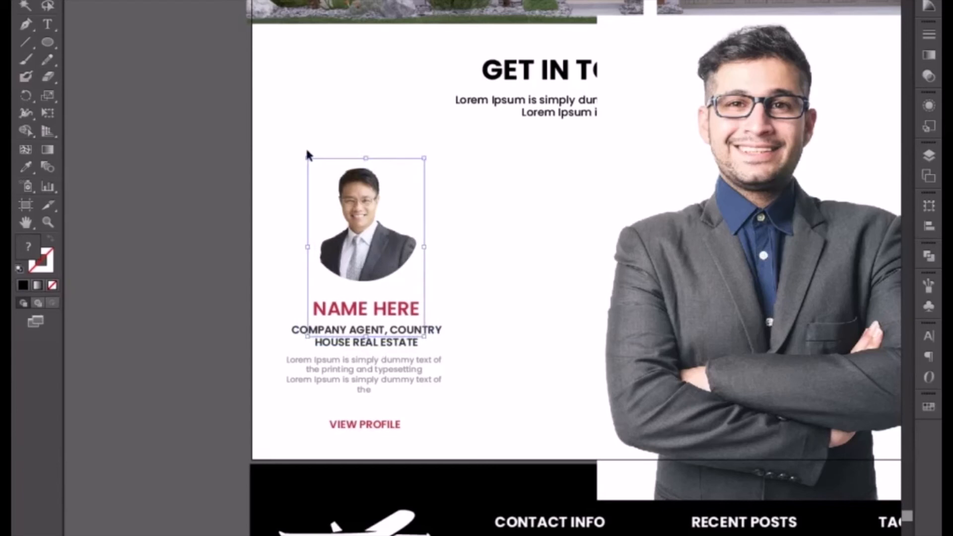
pyautogui.click(264, 138)
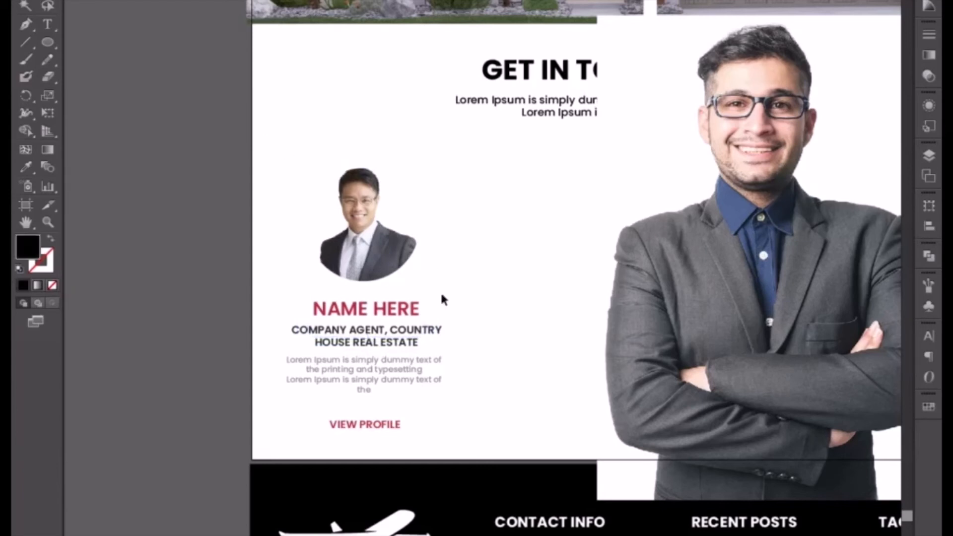
# Isolate the clip group and give its circular mask a black stroke with no fill.
pyautogui.click(415, 208)
pyautogui.doubleClick(417, 206)
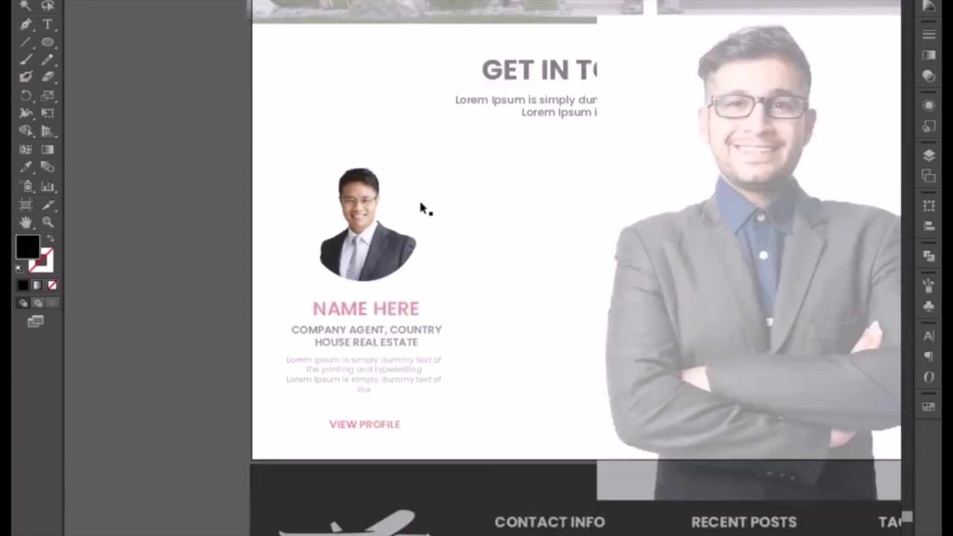
pyautogui.click(420, 202)
pyautogui.click(408, 188)
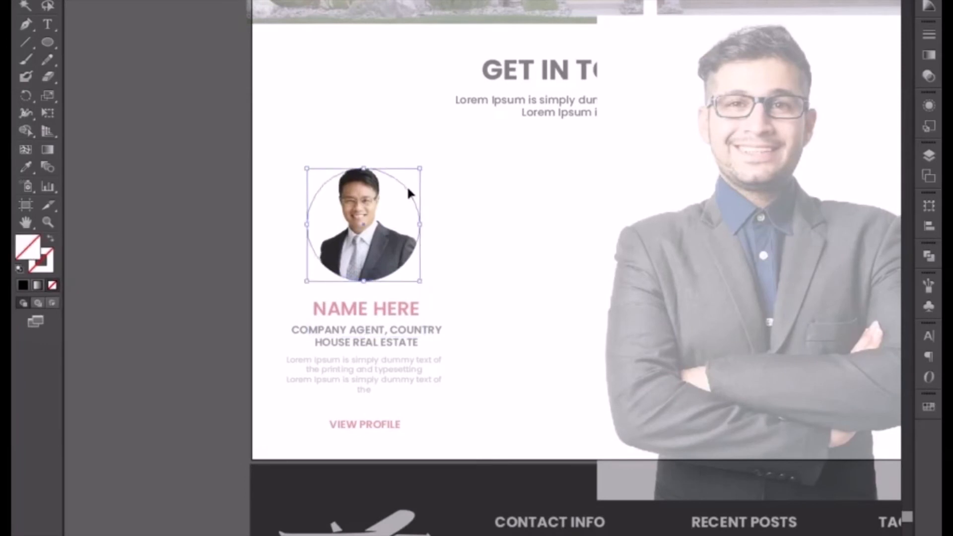
pyautogui.click(24, 286)
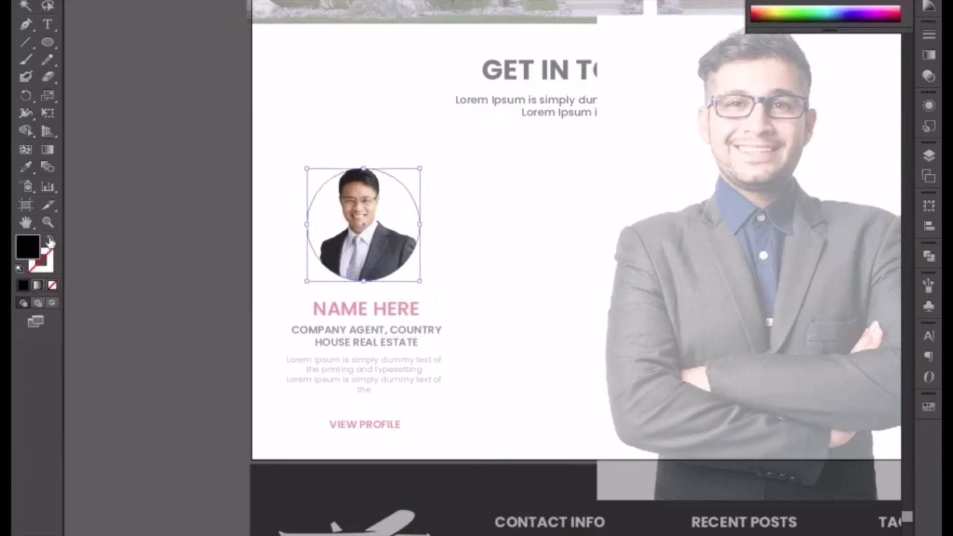
pyautogui.click(50, 241)
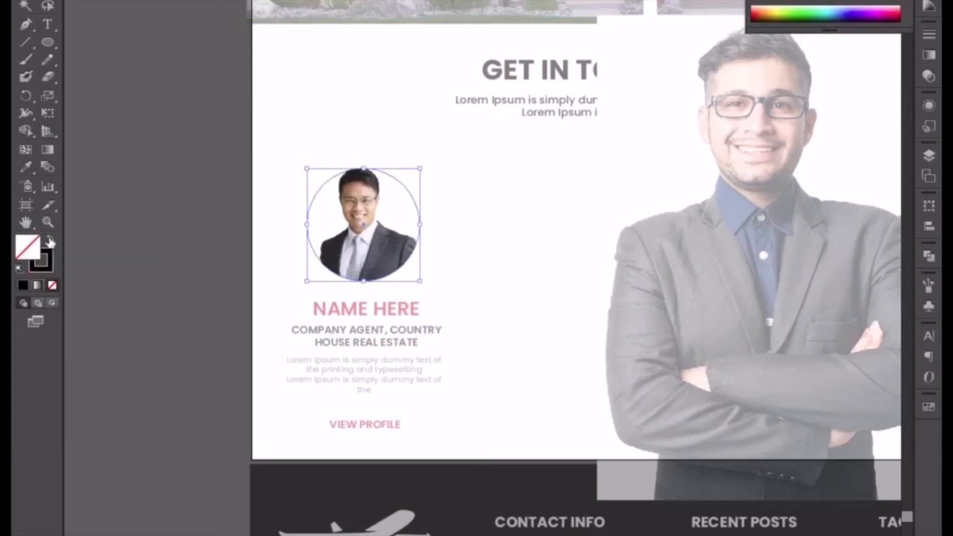
pyautogui.click(163, 293)
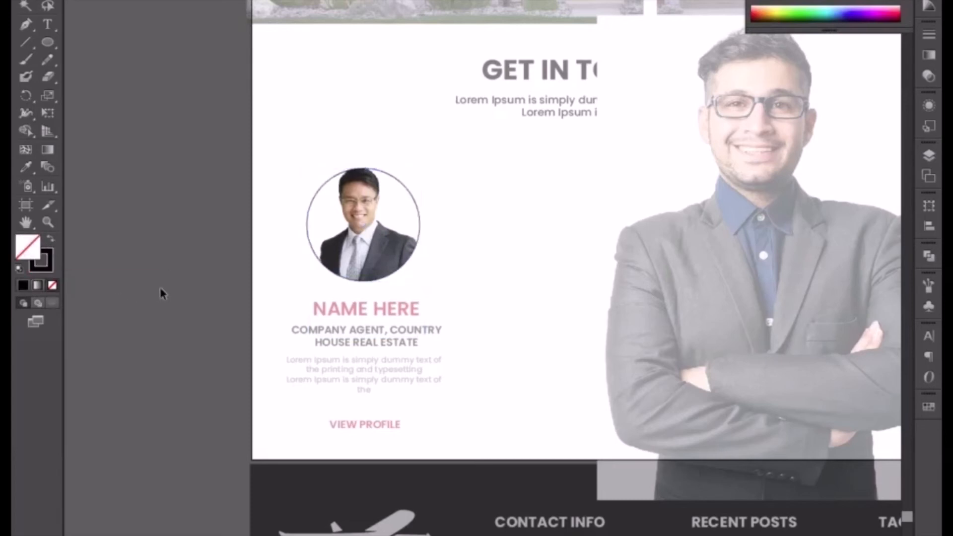
# Set the circular outline's stroke weight to 5 pt and leave the clip group.
pyautogui.click(311, 244)
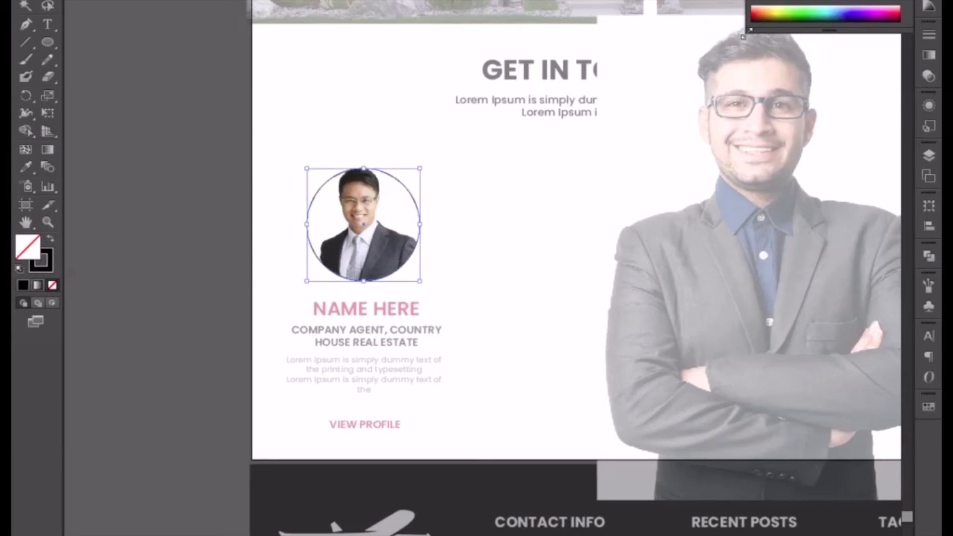
pyautogui.click(49, 268)
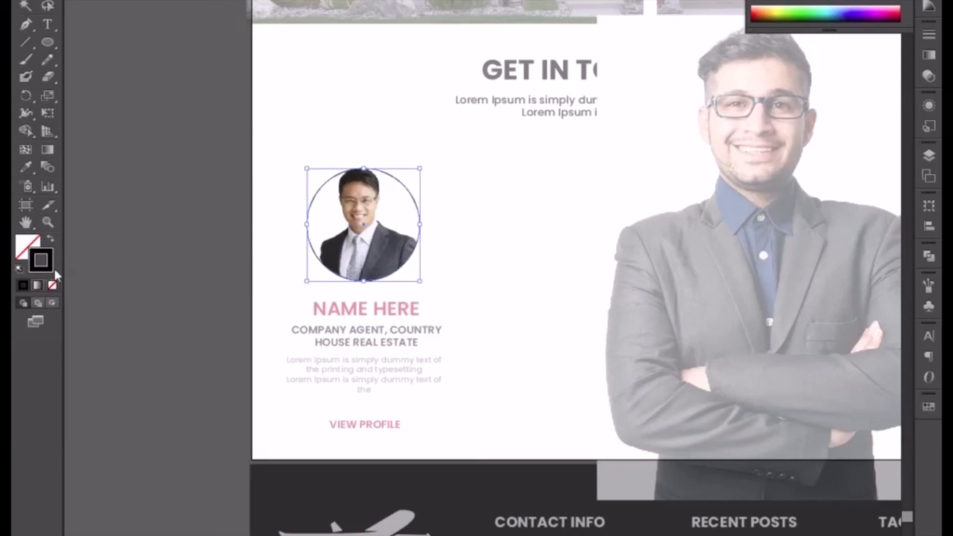
pyautogui.click(930, 36)
pyautogui.press('Up')
pyautogui.press('Up')
pyautogui.press('Up')
pyautogui.press('Up')
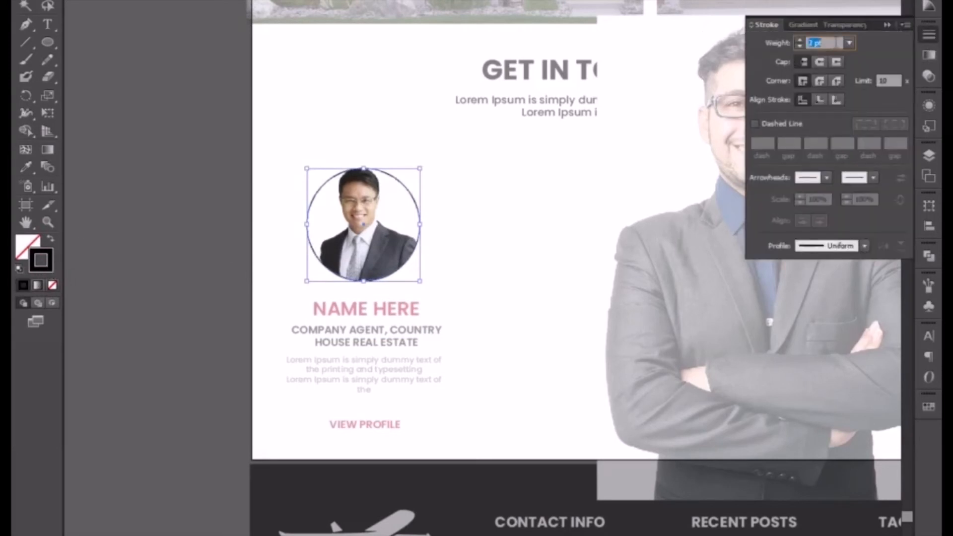
pyautogui.click(522, 254)
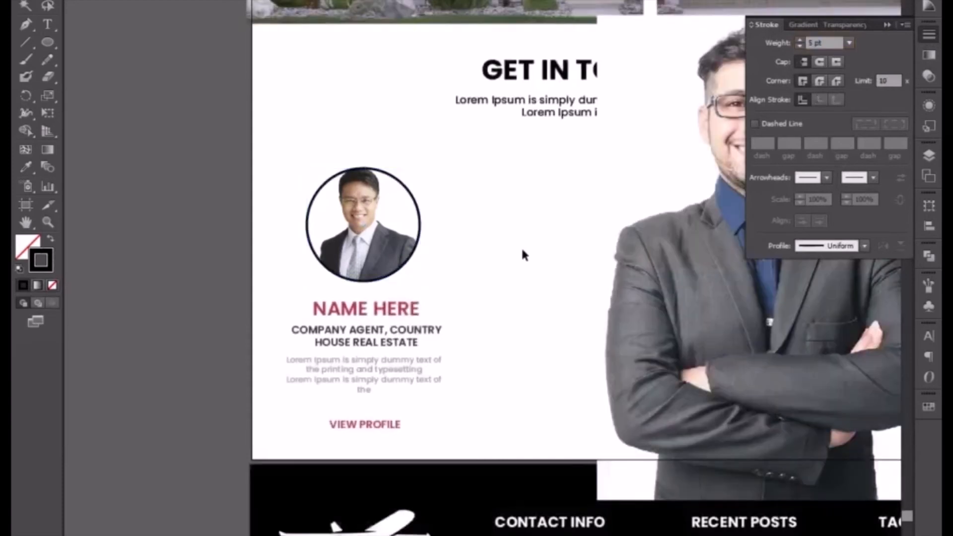
# Nudge the outlined circular portrait slightly right to centre it above NAME HERE.
pyautogui.moveTo(297, 165); pyautogui.dragTo(395, 226)
pyautogui.hotkey('shift', 'Right')
pyautogui.press('Left')
pyautogui.press('Left')
pyautogui.press('Left')
pyautogui.press('Left')
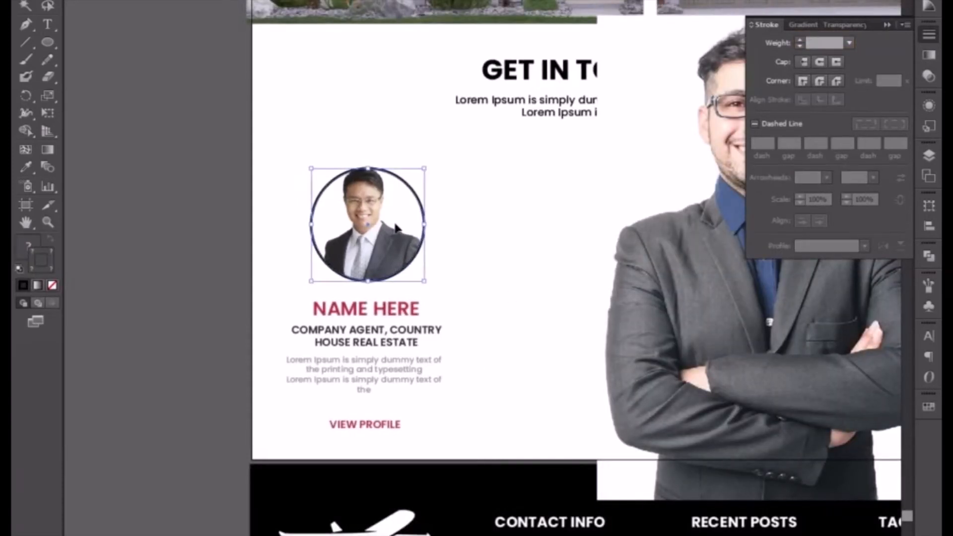
pyautogui.press('Left')
pyautogui.press('Left')
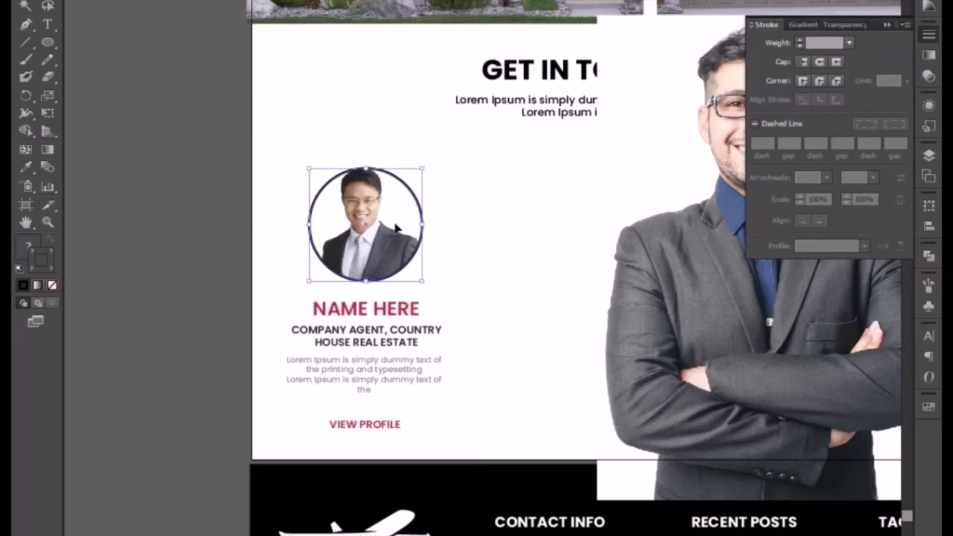
pyautogui.click(502, 238)
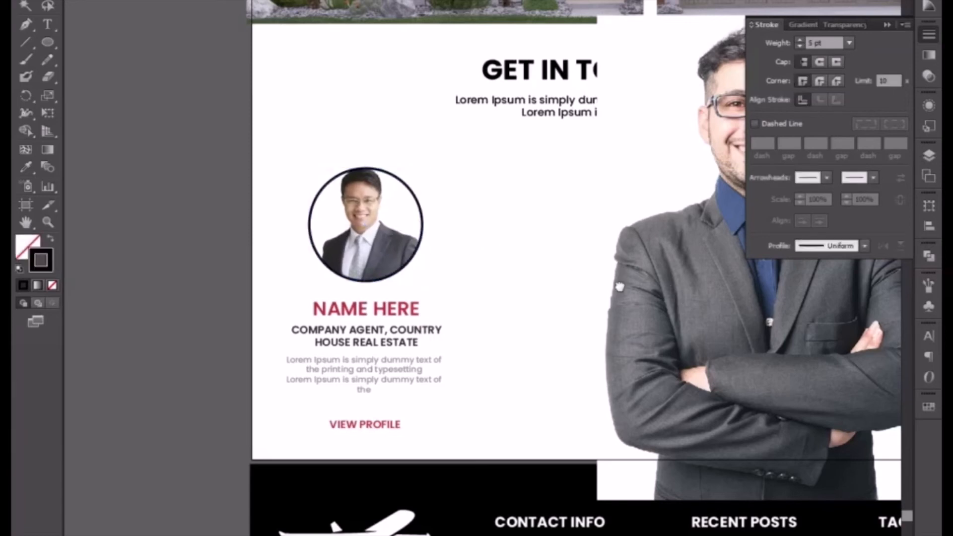
# Scale down the portrait of the man with crossed arms and place it beside the agent card within the white section.
pyautogui.moveTo(731, 282); pyautogui.dragTo(538, 281)
pyautogui.click(538, 281)
pyautogui.moveTo(405, 17); pyautogui.dragTo(478, 119)
pyautogui.moveTo(572, 240); pyautogui.dragTo(683, 267)
pyautogui.moveTo(325, 277); pyautogui.dragTo(387, 198)
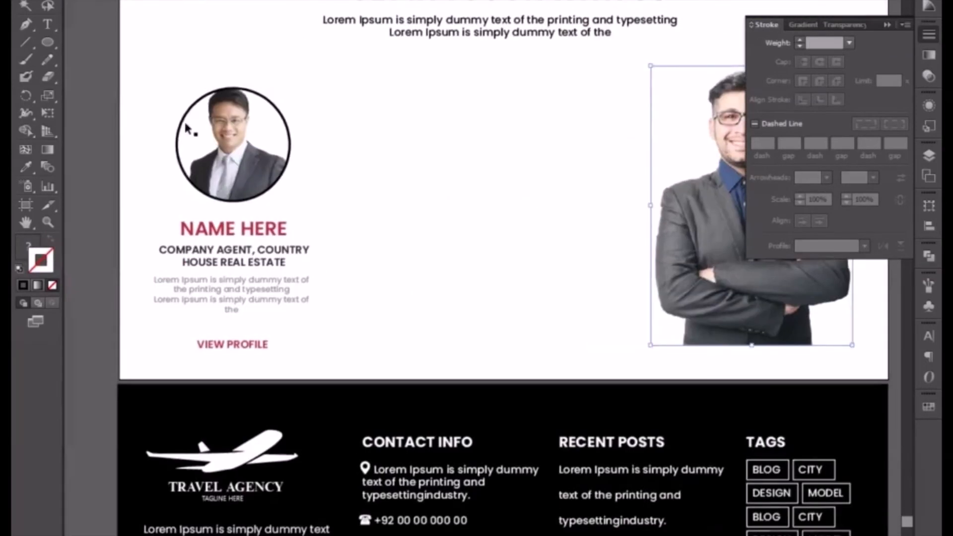
# Duplicate the agent card twice to the right for a row of three, moving the crossed-arms portrait outside the artboard.
pyautogui.moveTo(166, 92); pyautogui.dragTo(336, 373)
pyautogui.moveTo(242, 235); pyautogui.dragTo(455, 235)
pyautogui.moveTo(579, 237); pyautogui.dragTo(437, 234)
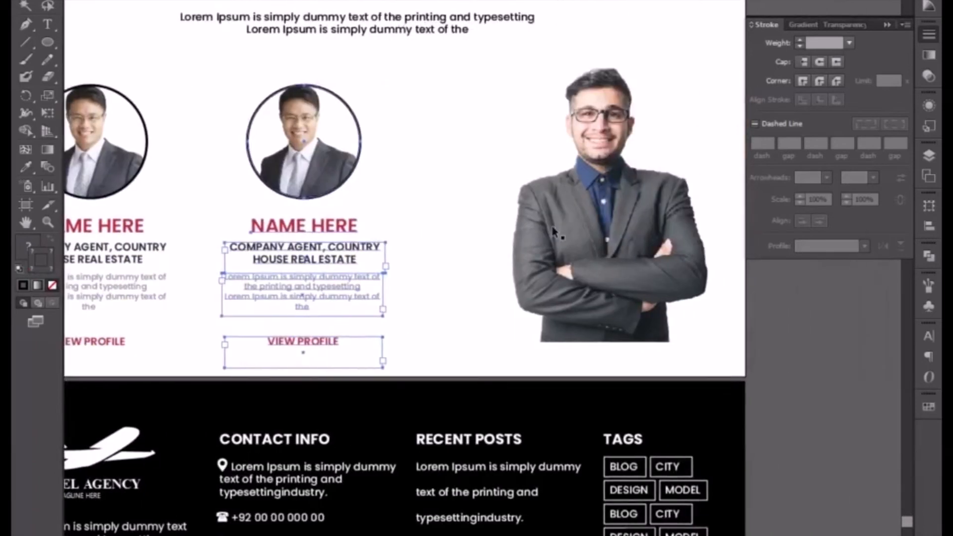
pyautogui.moveTo(554, 245); pyautogui.dragTo(734, 244)
pyautogui.moveTo(239, 94); pyautogui.dragTo(365, 302)
pyautogui.moveTo(227, 109); pyautogui.dragTo(450, 379)
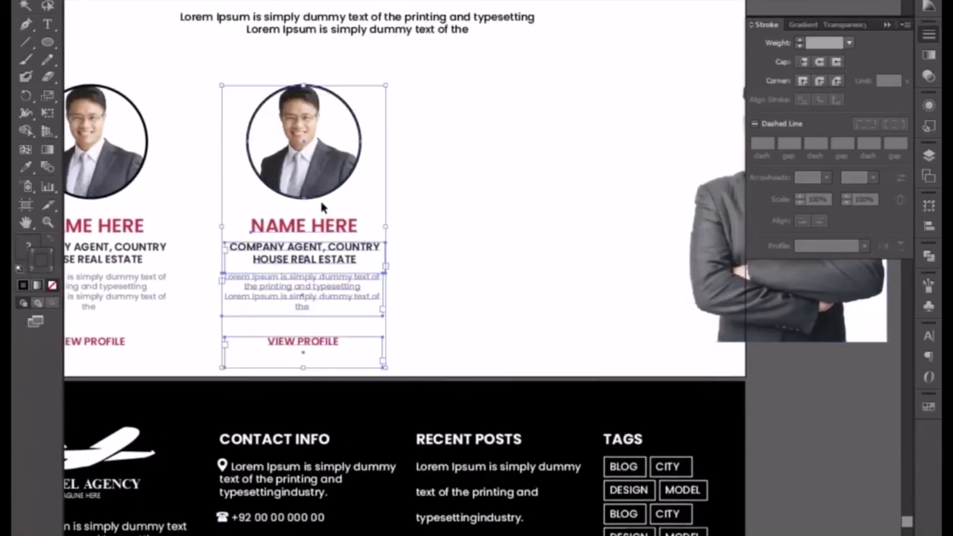
pyautogui.moveTo(306, 181); pyautogui.dragTo(512, 175)
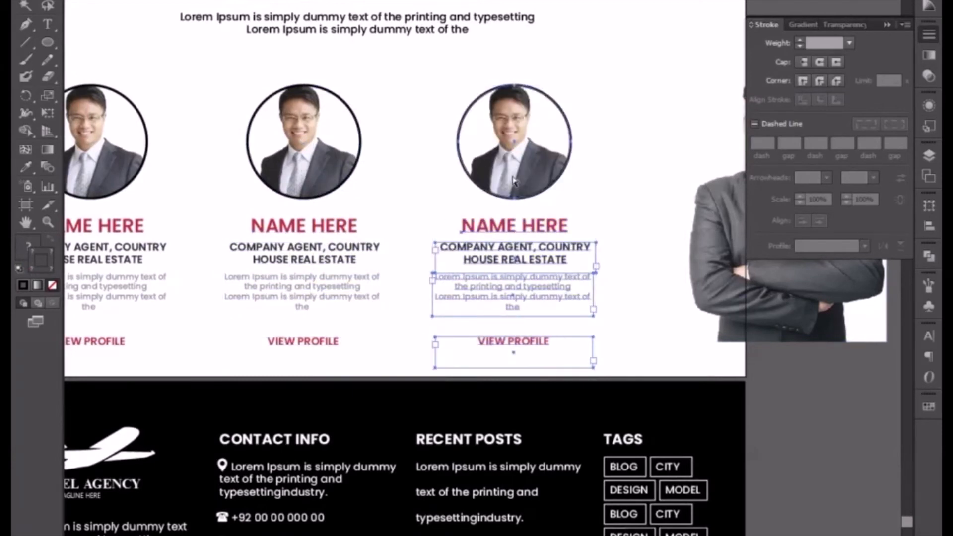
pyautogui.hotkey('ctrl', '-')
pyautogui.moveTo(679, 235); pyautogui.dragTo(802, 322)
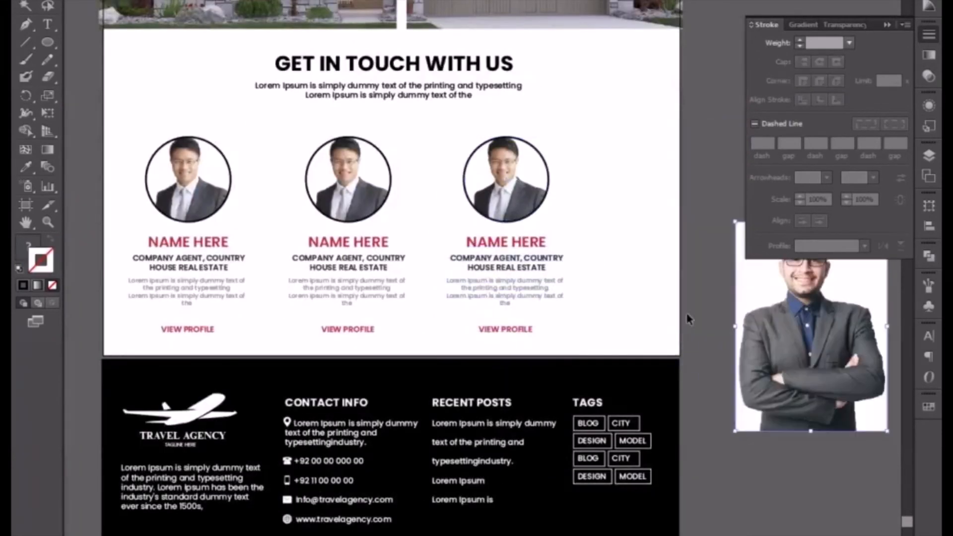
# Nudge the second and third agent cards left to tighten and even out the spacing of the row.
pyautogui.moveTo(278, 135); pyautogui.dragTo(547, 342)
pyautogui.press('Left')
pyautogui.press('Left')
pyautogui.press('Left')
pyautogui.press('Left')
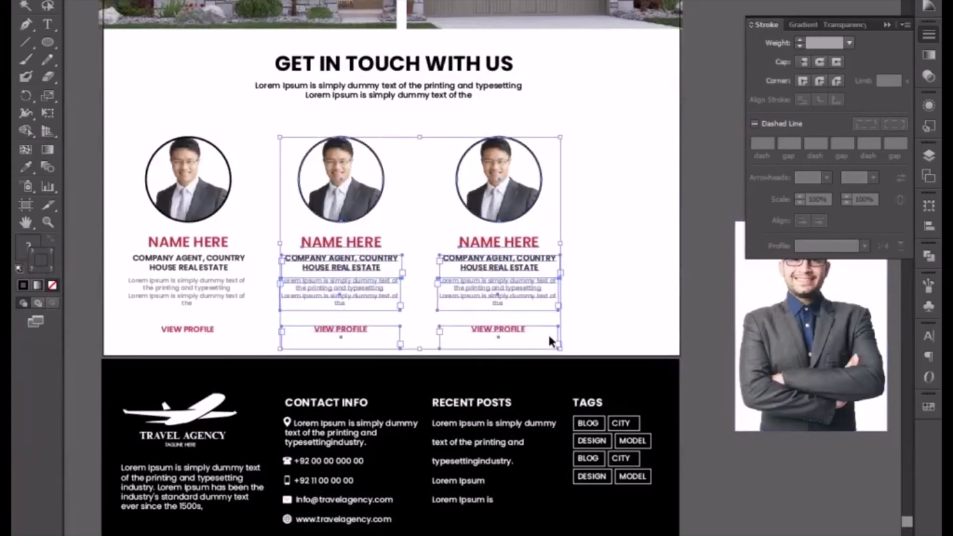
pyautogui.moveTo(425, 138); pyautogui.dragTo(533, 331)
pyautogui.press('Left')
# Duplicate the third agent card to the right as a fourth, and shift the whole row slightly left and up.
pyautogui.press('Left')
pyautogui.press('Left')
pyautogui.press('Left')
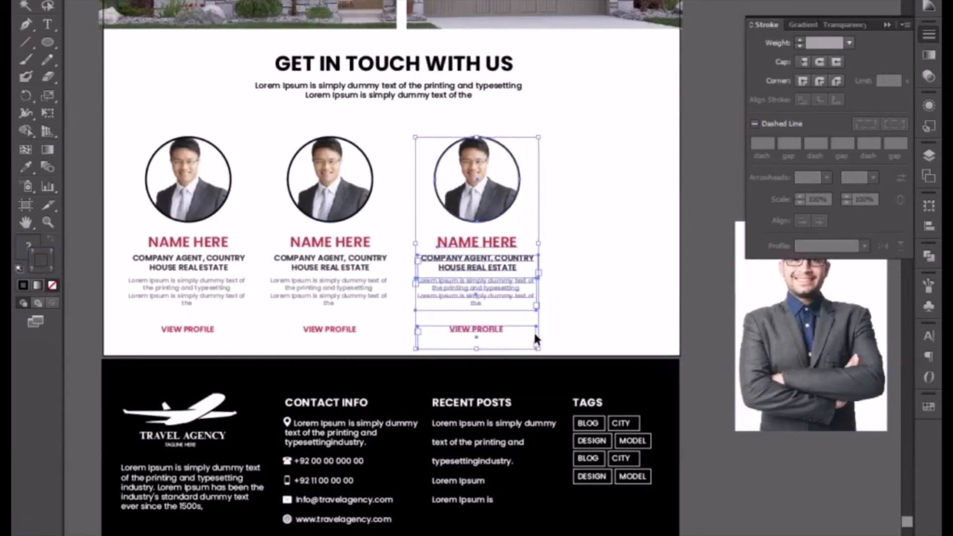
pyautogui.moveTo(506, 201); pyautogui.dragTo(638, 200)
pyautogui.moveTo(109, 143); pyautogui.dragTo(639, 340)
pyautogui.press('Left')
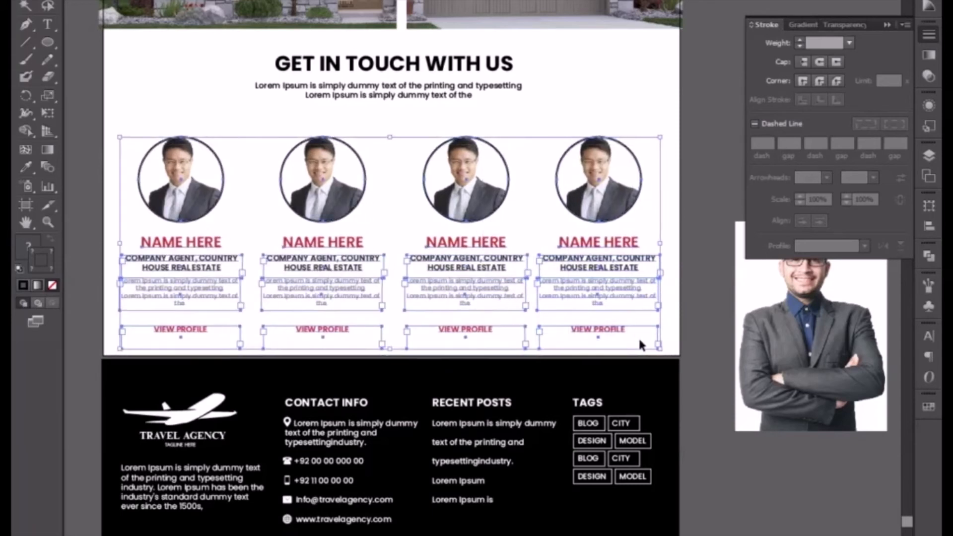
pyautogui.press('Up')
pyautogui.press('Up')
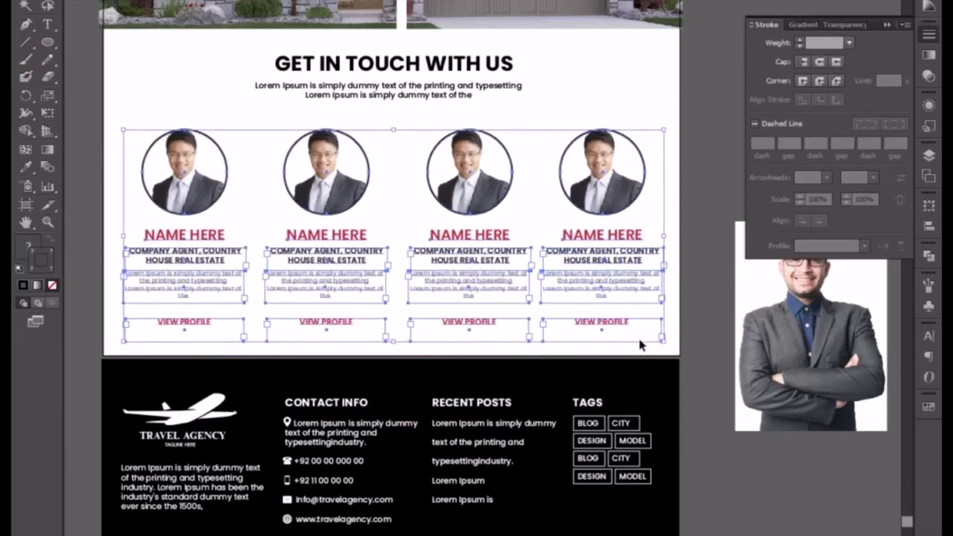
pyautogui.click(707, 309)
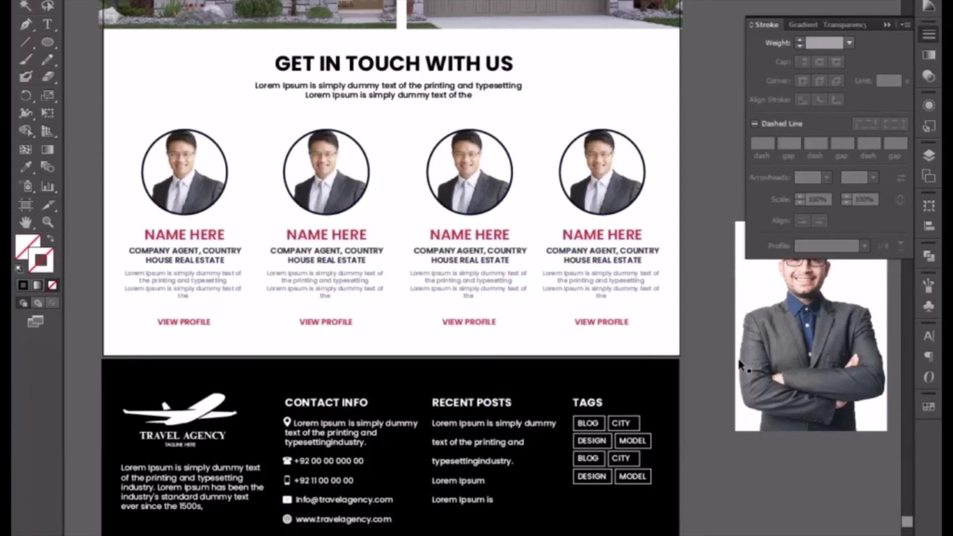
# Scale the crossed-arms portrait down over the second card's circle and duplicate it onto the third card.
pyautogui.moveTo(783, 351); pyautogui.dragTo(350, 261)
pyautogui.moveTo(431, 329); pyautogui.dragTo(376, 252)
pyautogui.hotkey('ctrl', '+')
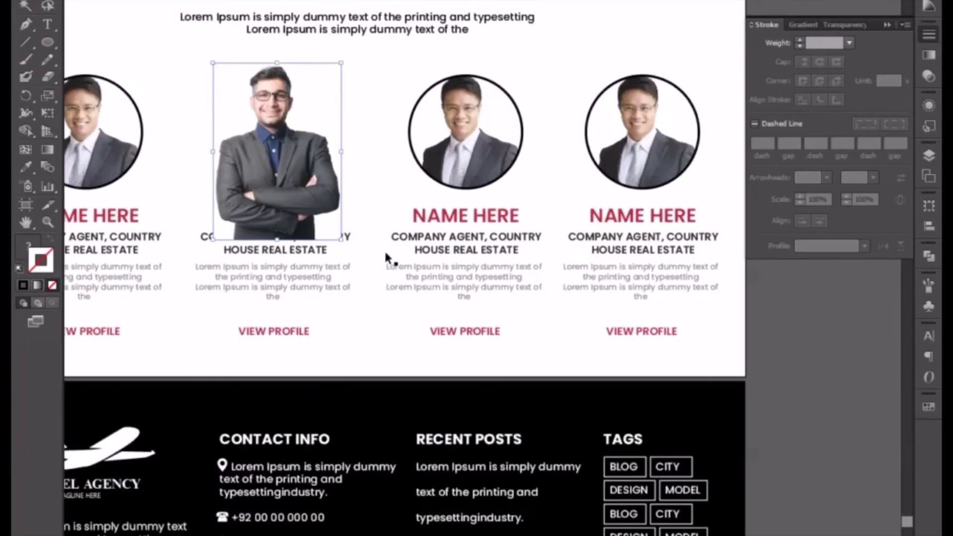
pyautogui.moveTo(296, 118); pyautogui.dragTo(322, 169)
pyautogui.click(409, 199)
pyautogui.click(334, 201)
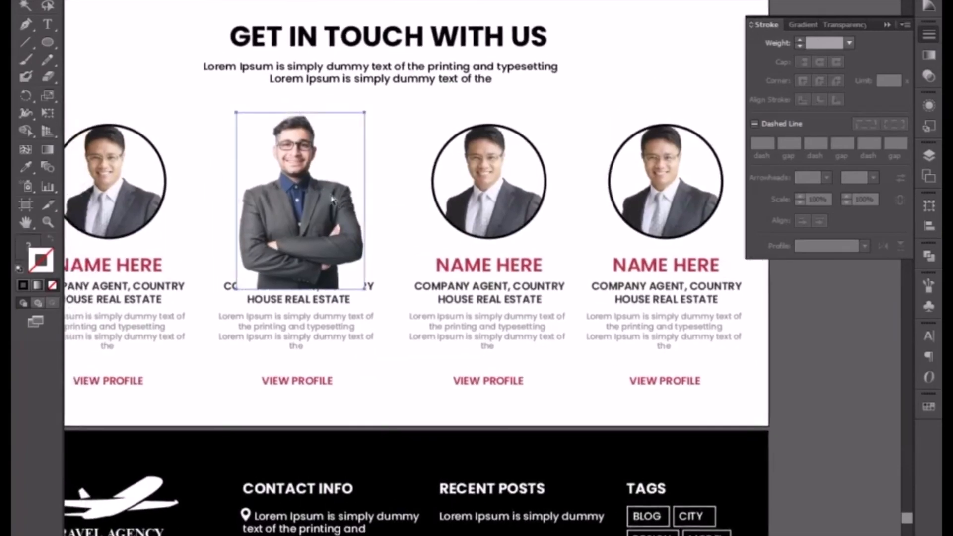
pyautogui.moveTo(504, 211); pyautogui.dragTo(505, 211)
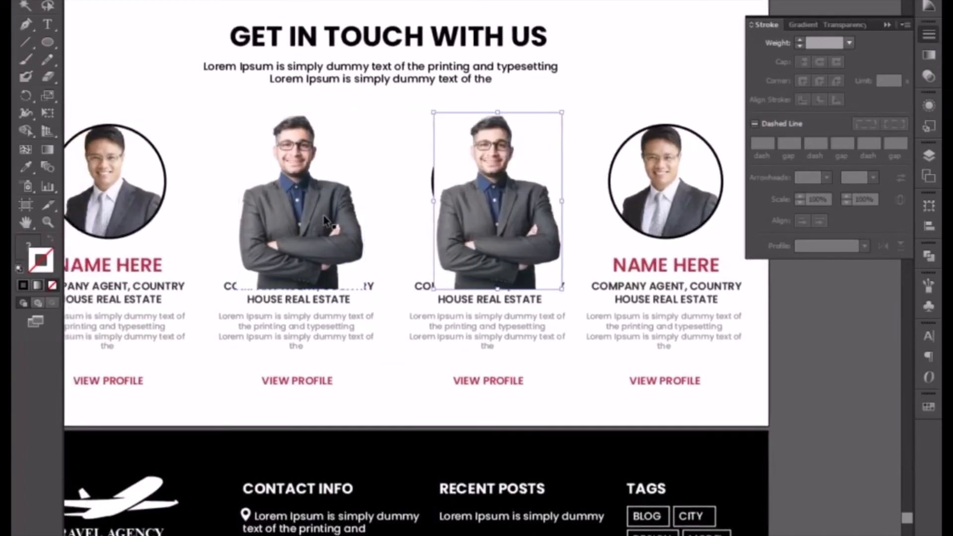
# Replace the photo inside the second card's circular mask with the crossed-arms portrait and scale it down slightly to fit the head.
pyautogui.click(326, 221)
pyautogui.press('Delete')
pyautogui.click(305, 197)
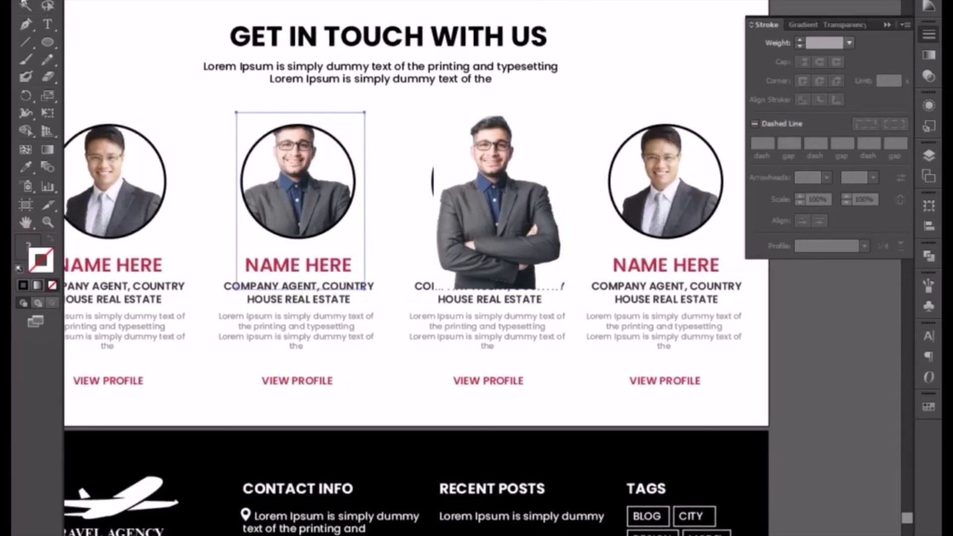
pyautogui.moveTo(364, 112); pyautogui.dragTo(362, 120)
pyautogui.press('Right')
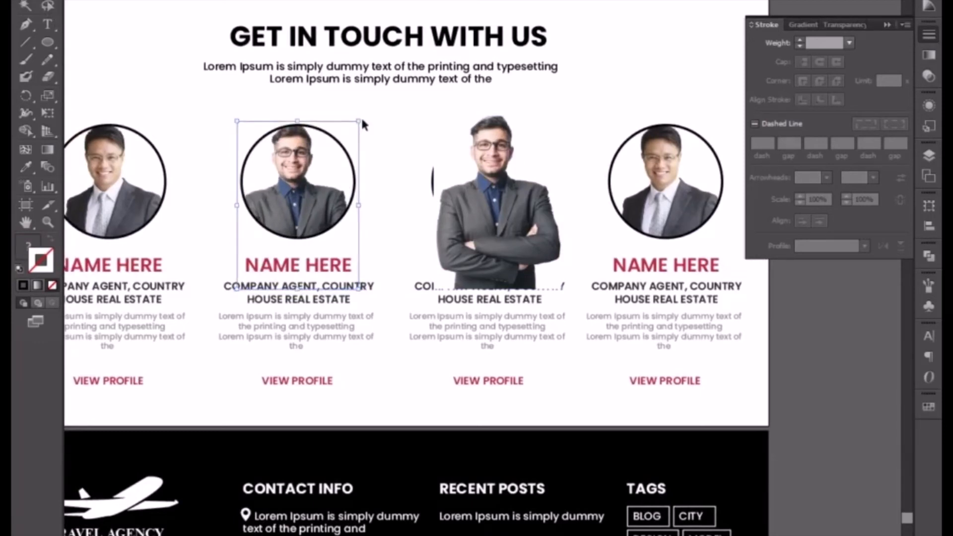
pyautogui.click(375, 145)
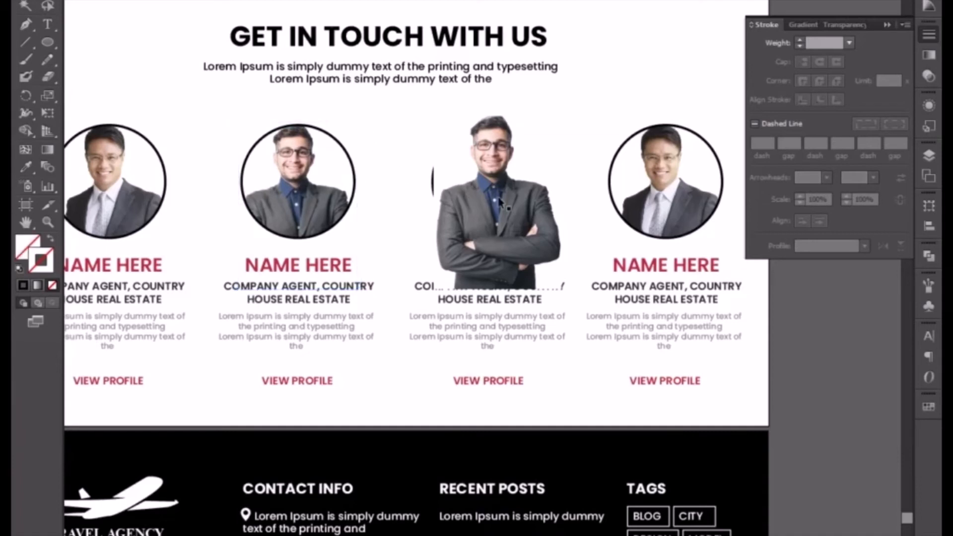
# Move the spare crossed-arms portrait from the third card onto the fourth card's circle.
pyautogui.click(499, 200)
pyautogui.moveTo(444, 241); pyautogui.dragTo(317, 252)
pyautogui.moveTo(390, 244); pyautogui.dragTo(550, 239)
pyautogui.click(716, 246)
pyautogui.click(568, 224)
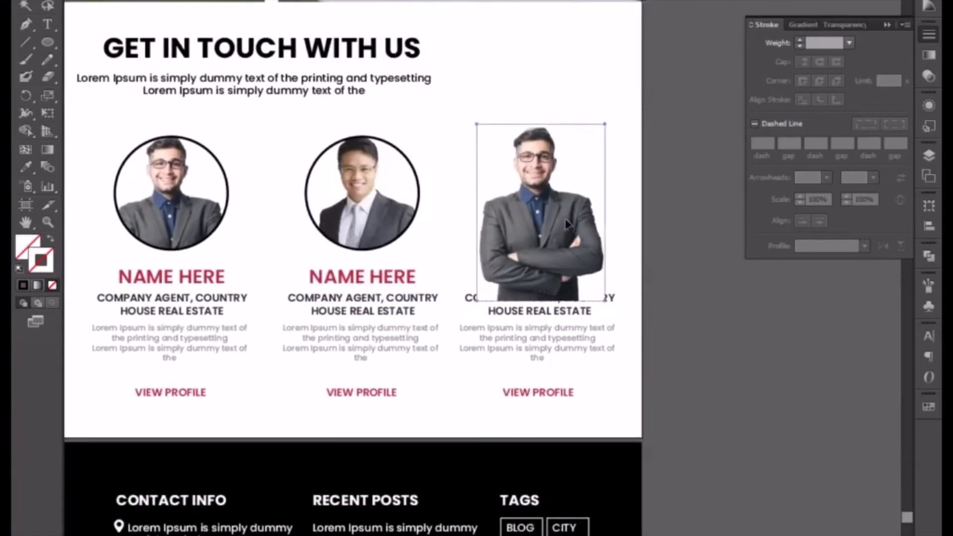
# Paste the crossed-arms portrait inside the fourth card's circular mask and delete the original photo from it.
pyautogui.hotkey('ctrl', 'x')
pyautogui.press('a')
pyautogui.click(558, 213)
pyautogui.hotkey('ctrl', 'b')
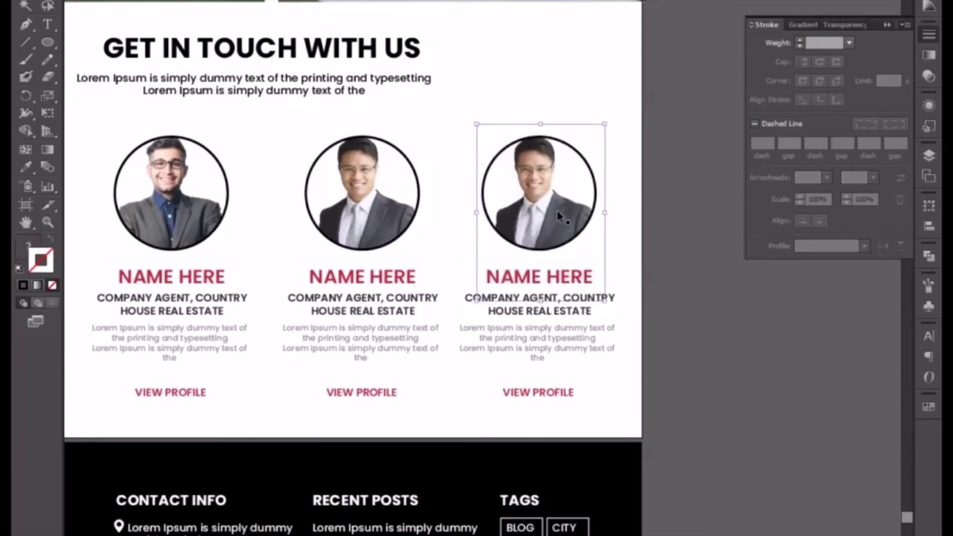
pyautogui.click(558, 213)
pyautogui.press('Delete')
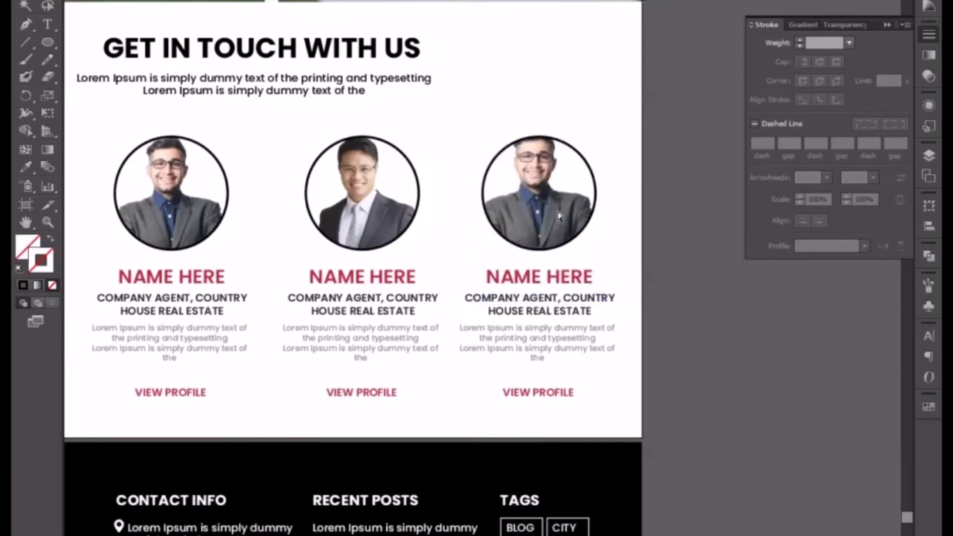
# Scale the fourth card's masked portrait down slightly so the whole head fits inside the circle.
pyautogui.click(558, 217)
pyautogui.press('v')
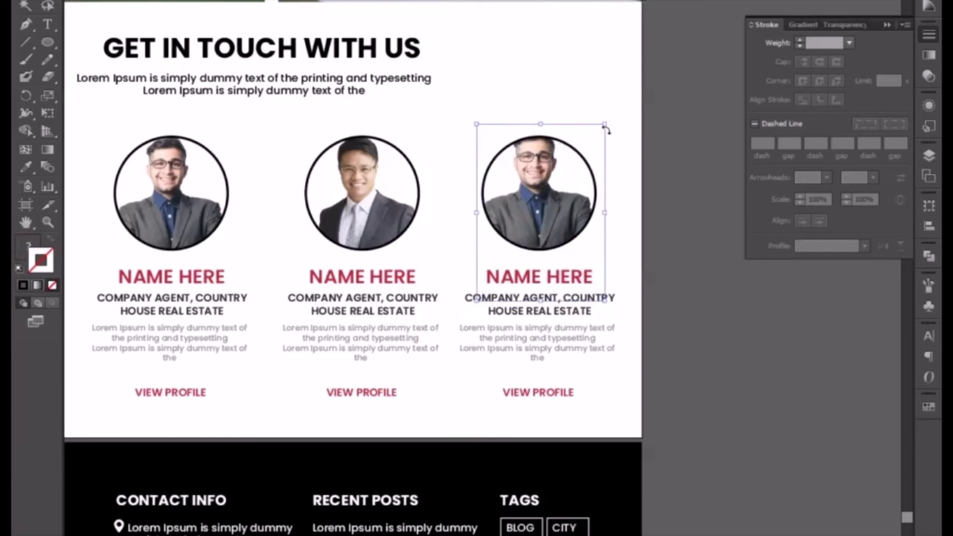
pyautogui.moveTo(604, 125); pyautogui.dragTo(604, 132)
pyautogui.click(672, 284)
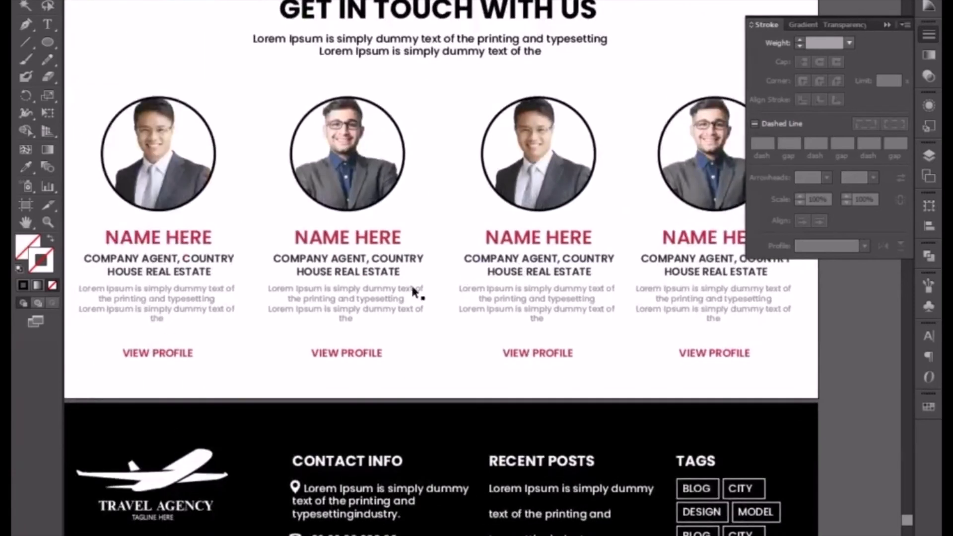
# Fill the second card's NAME HERE and VIEW PROFILE text with the light green swatch.
pyautogui.click(357, 361)
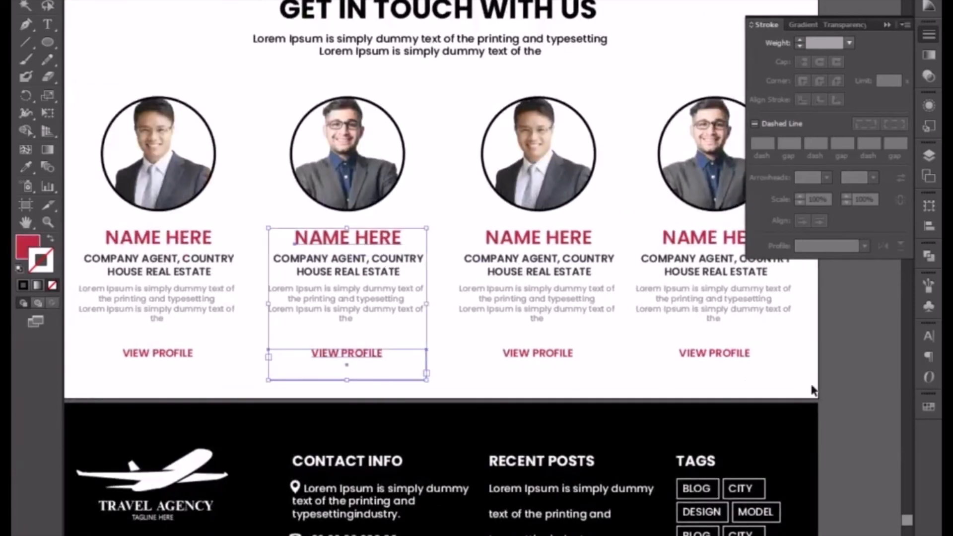
pyautogui.click(29, 247)
pyautogui.click(932, 404)
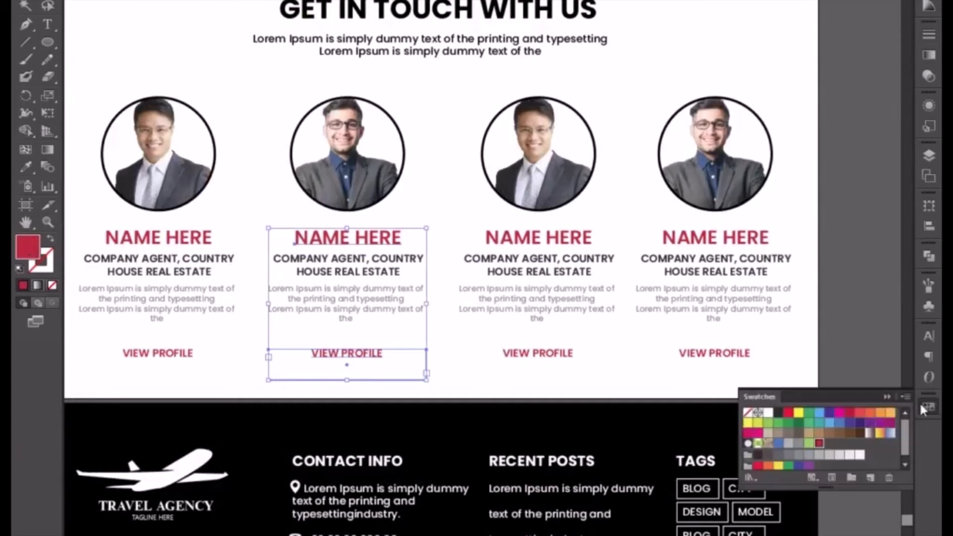
pyautogui.click(809, 442)
# Fill the fourth card's NAME HERE and VIEW PROFILE text with the same light green swatch.
pyautogui.click(733, 240)
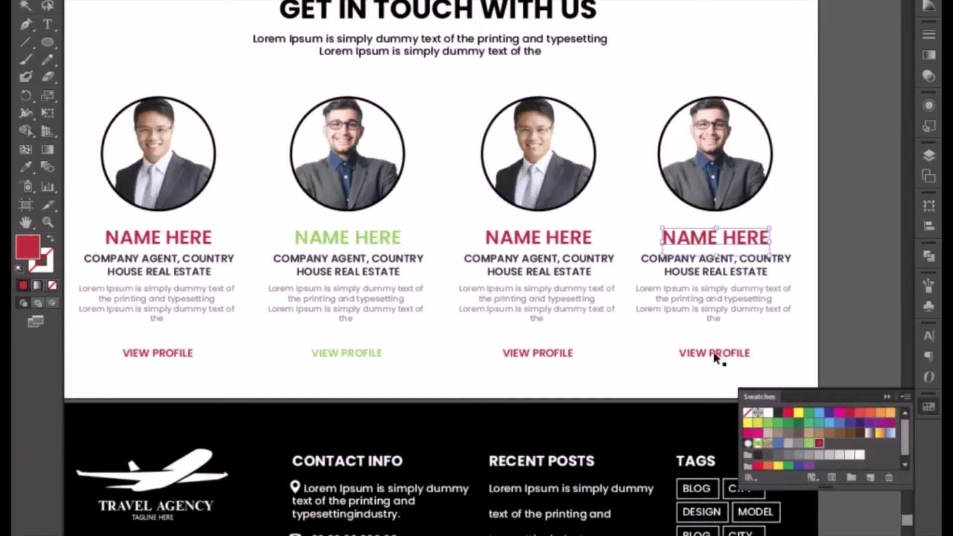
pyautogui.keyDown('shift'); pyautogui.click(718, 358); pyautogui.keyUp('shift')
pyautogui.click(814, 440)
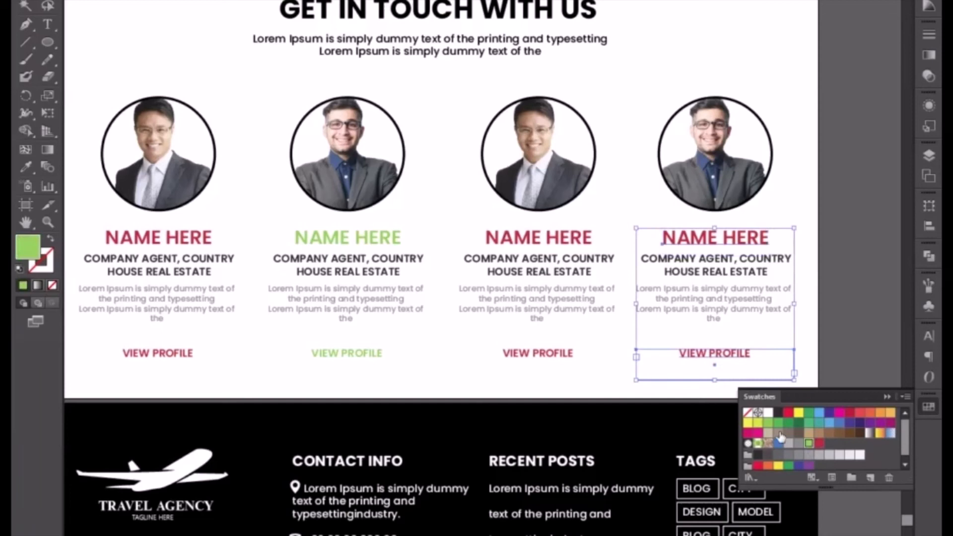
pyautogui.click(609, 394)
# Nudge the row of four agent cards slightly up in the Get In Touch section and close the swatches.
pyautogui.hotkey('ctrl', '-')
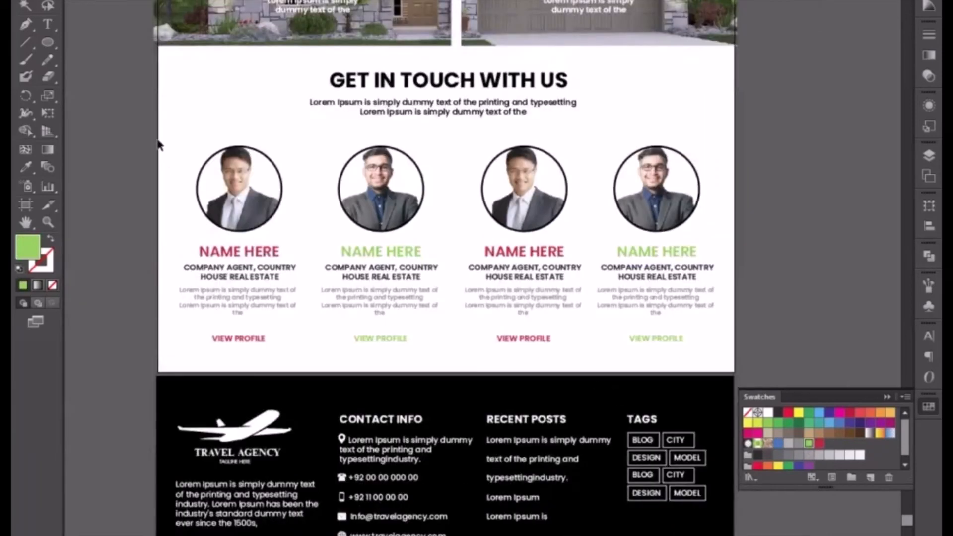
pyautogui.moveTo(157, 141); pyautogui.dragTo(687, 346)
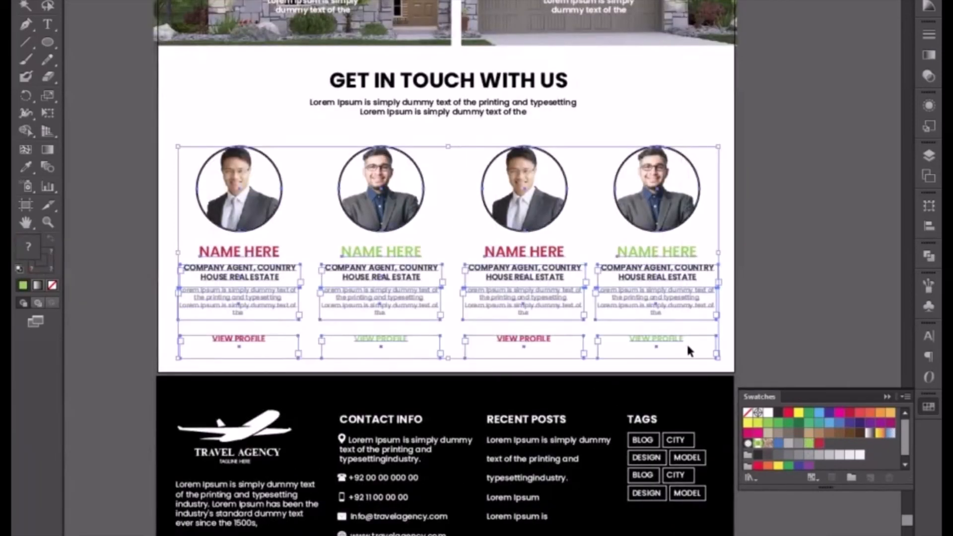
pyautogui.press('Up')
pyautogui.press('Up')
pyautogui.press('Up')
pyautogui.press('Up')
pyautogui.click(786, 277)
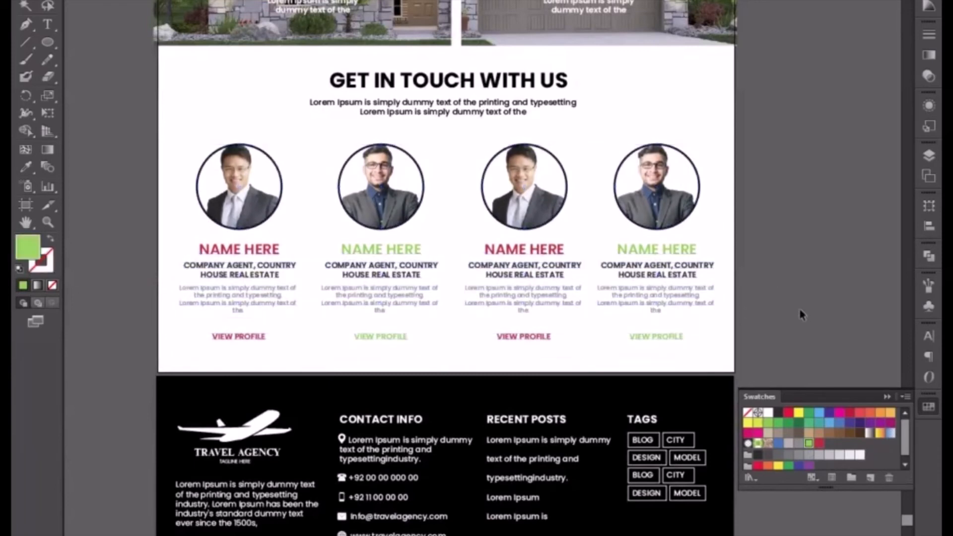
pyautogui.click(887, 397)
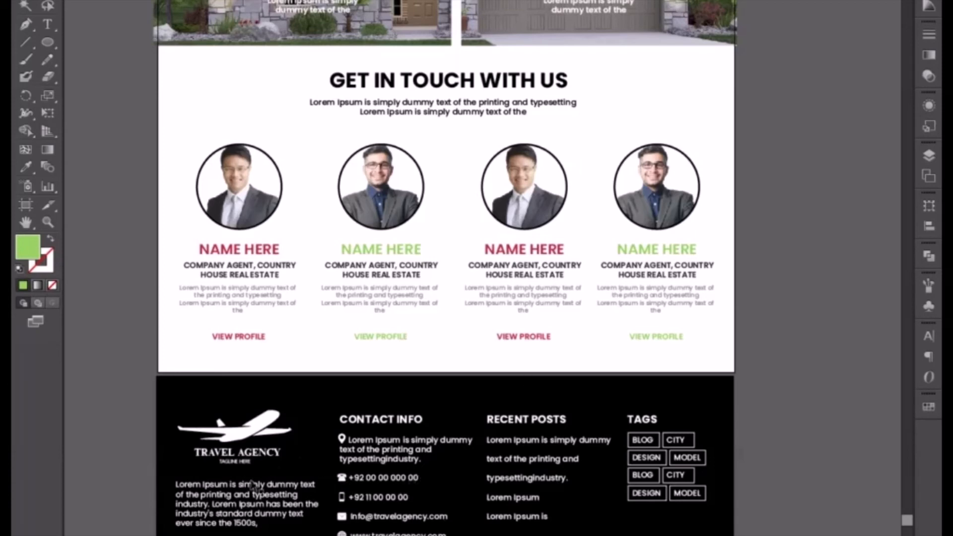
# Delete the Travel Agency airplane logo from the footer.
pyautogui.click(250, 455)
pyautogui.press('Delete')
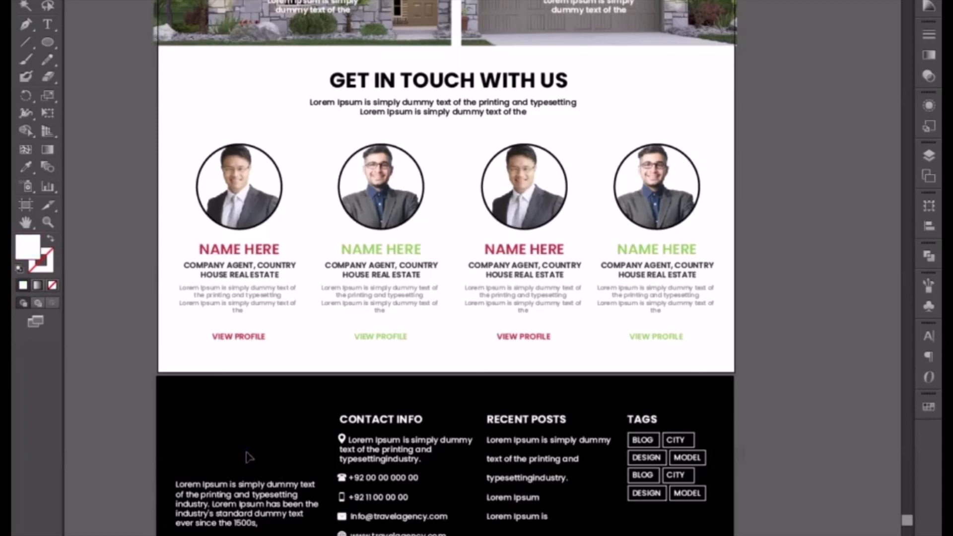
# Set the domain name in the footer's contact e-mail and website lines to realestate.
pyautogui.doubleClick(396, 531)
pyautogui.moveTo(373, 516); pyautogui.dragTo(425, 516)
pyautogui.write('re')
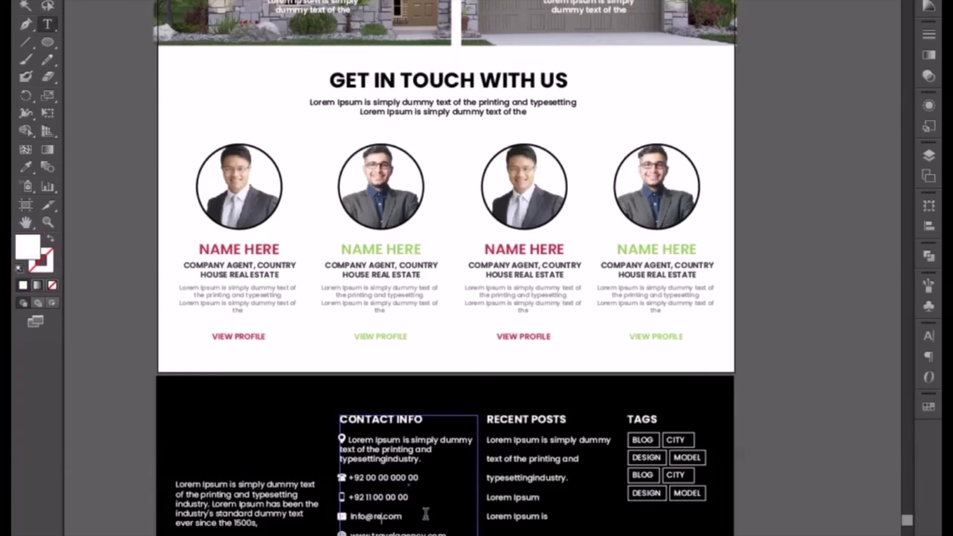
pyautogui.write('alestate')
pyautogui.moveTo(373, 533); pyautogui.dragTo(395, 533)
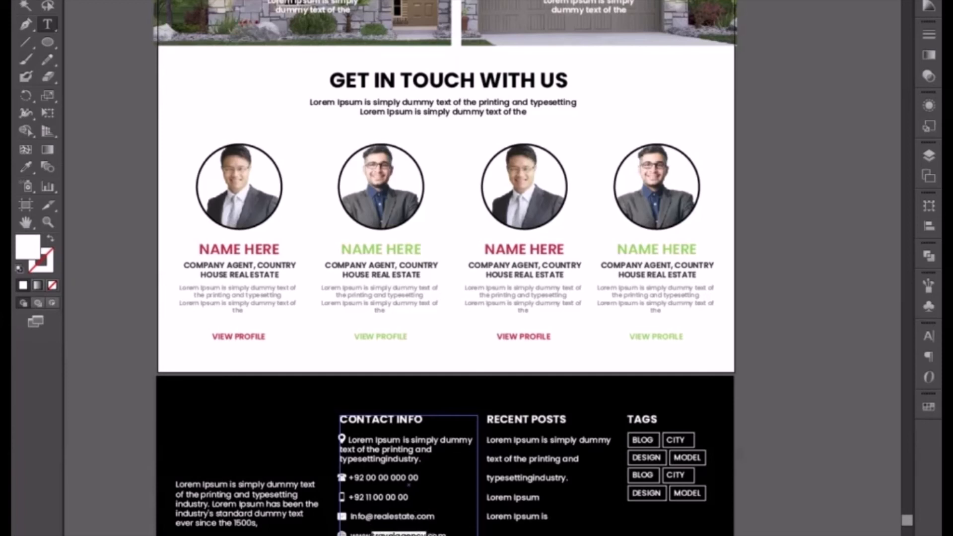
pyautogui.write('tat')
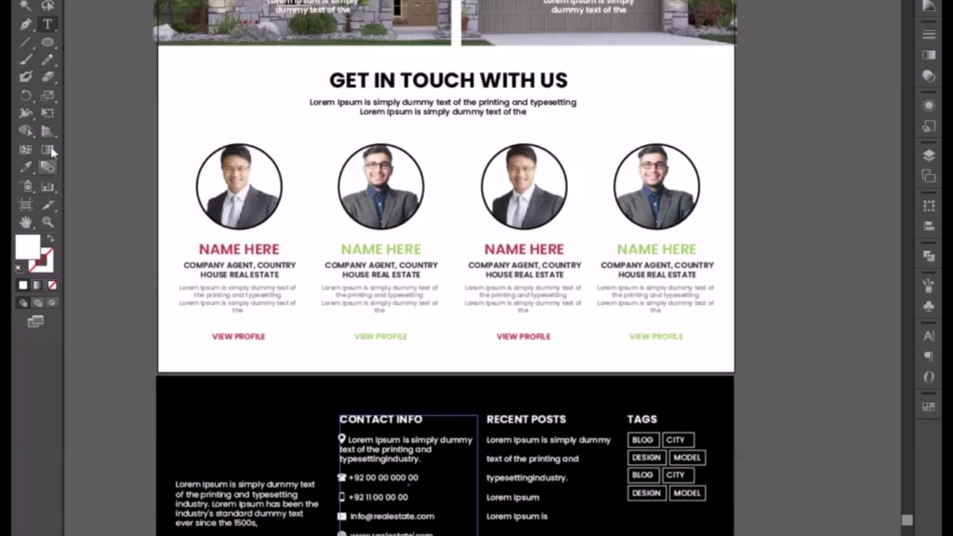
# Move the Lorem Ipsum paragraph from the footer's first column to the empty area outside the artboard.
pyautogui.click(25, 5)
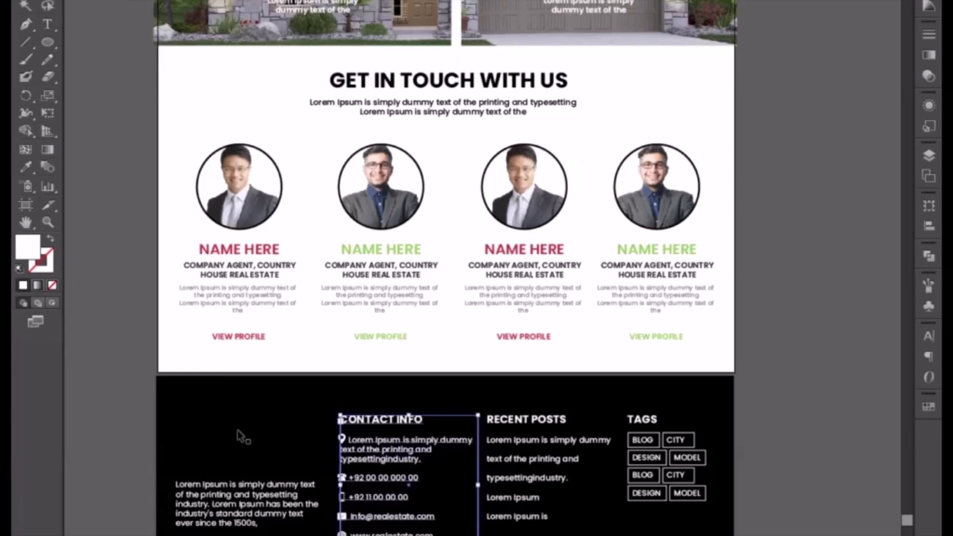
pyautogui.click(235, 495)
pyautogui.moveTo(235, 495); pyautogui.dragTo(810, 495)
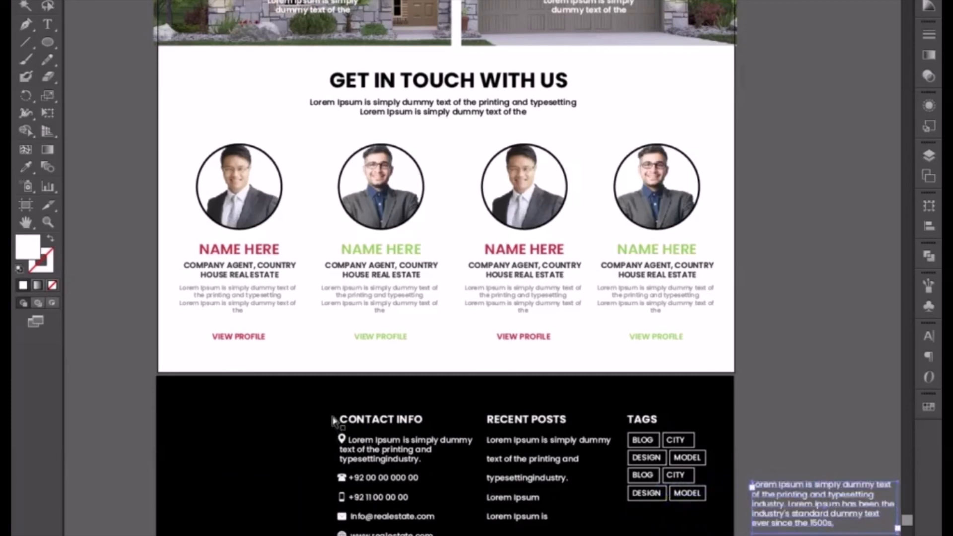
# Move the Contact Info block with its icons into the footer's empty first column.
pyautogui.hotkey('ctrl', 'y')
pyautogui.moveTo(309, 410); pyautogui.dragTo(389, 534)
pyautogui.hotkey('ctrl', 'y')
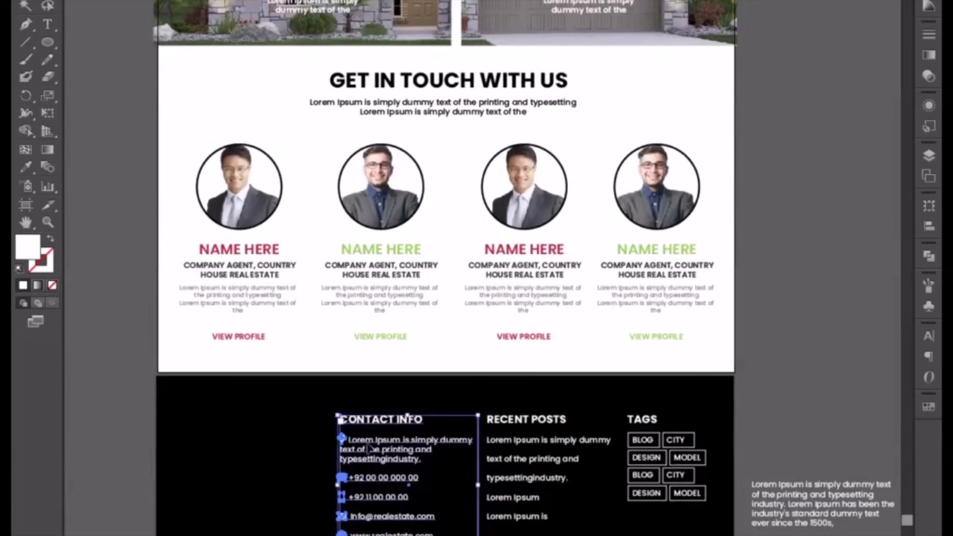
pyautogui.moveTo(352, 449); pyautogui.dragTo(214, 443)
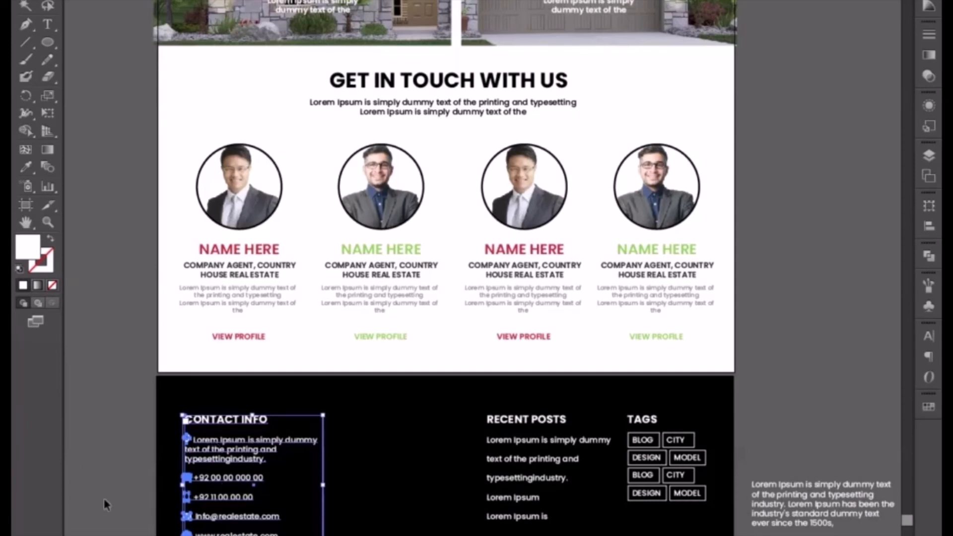
pyautogui.hotkey('ctrl', 'y')
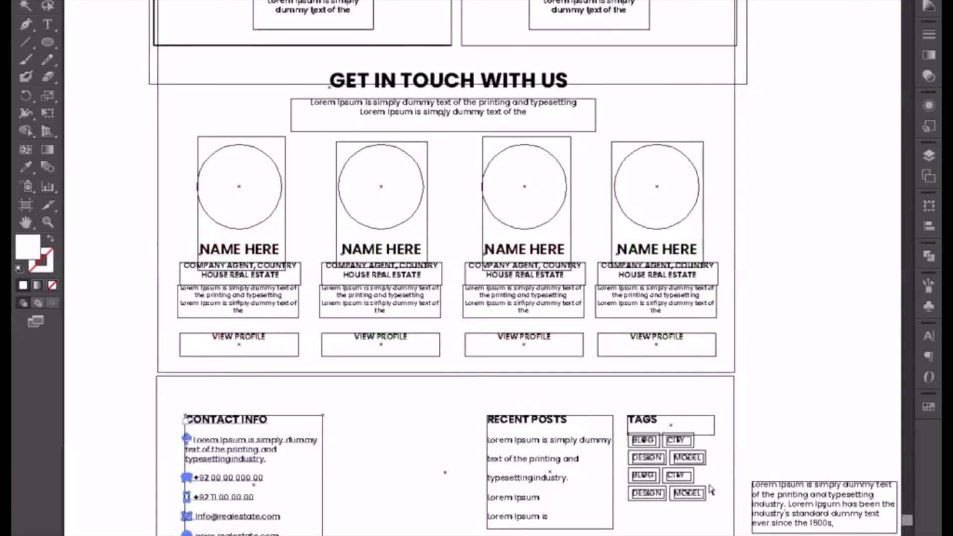
pyautogui.click(662, 502)
pyautogui.hotkey('ctrl', 'y')
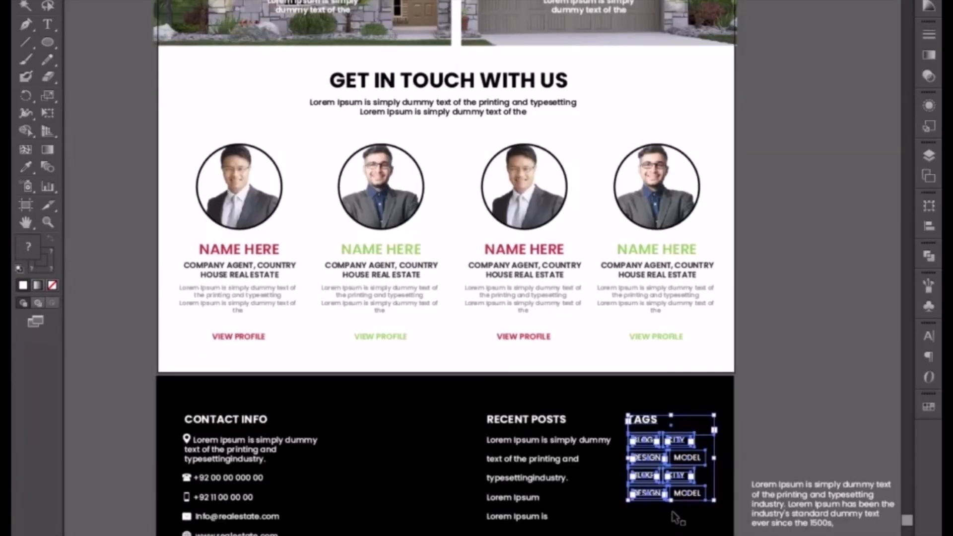
pyautogui.press('Delete')
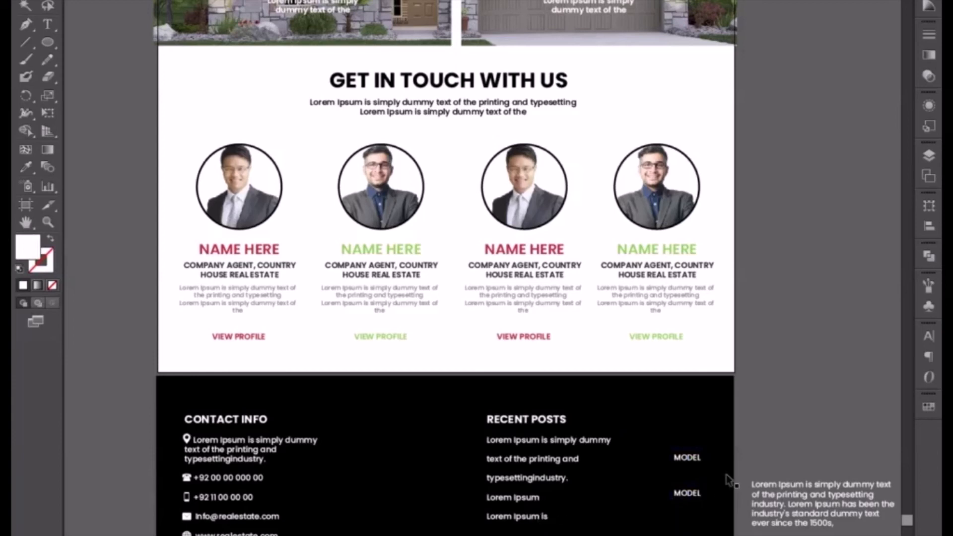
pyautogui.click(690, 457)
pyautogui.keyDown('shift'); pyautogui.click(685, 494); pyautogui.keyUp('shift')
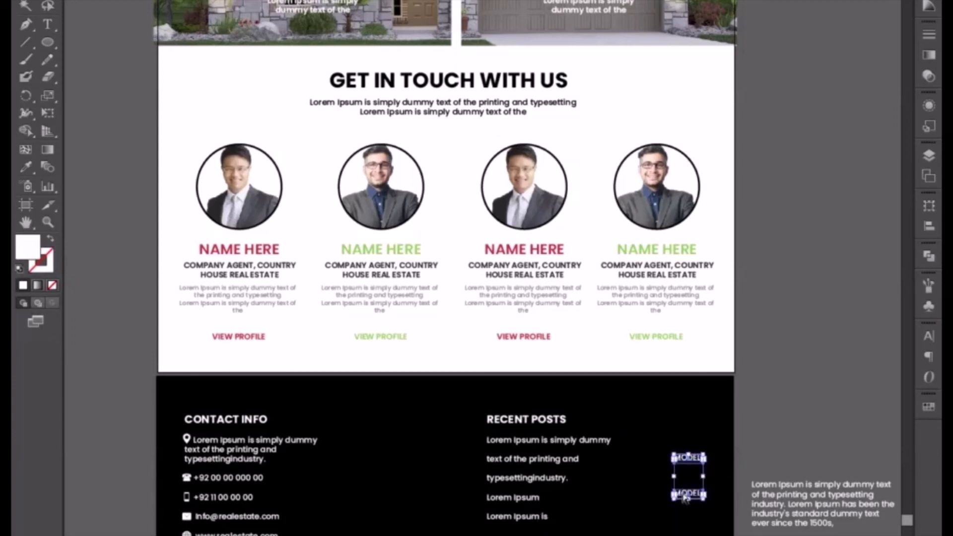
pyautogui.hotkey('ctrl', 'z')
pyautogui.click(800, 422)
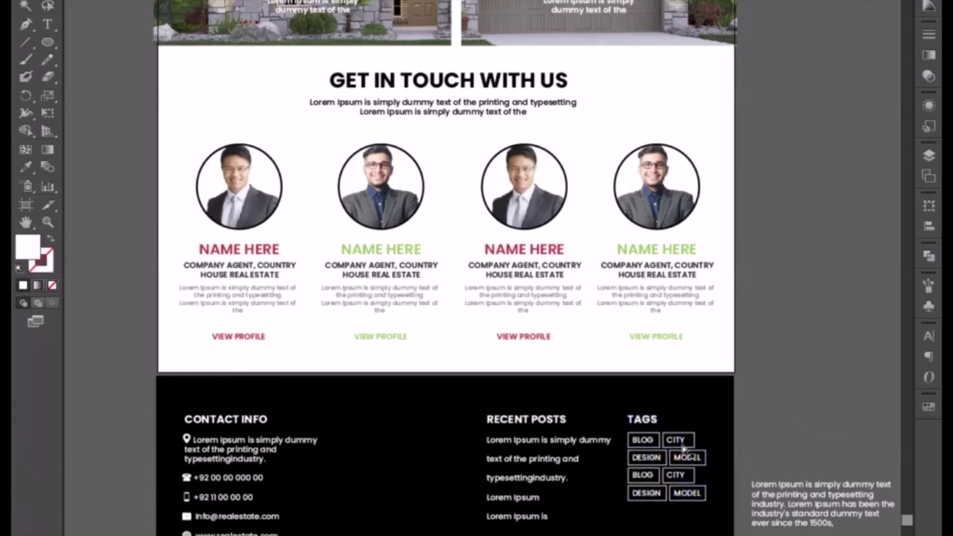
# Move the Tags and Recent Posts blocks out of the footer and shift the loose Lorem Ipsum paragraph below them, outside the artboard.
pyautogui.hotkey('ctrl', 'y')
pyautogui.moveTo(697, 532); pyautogui.dragTo(702, 511)
pyautogui.hotkey('ctrl', 'y')
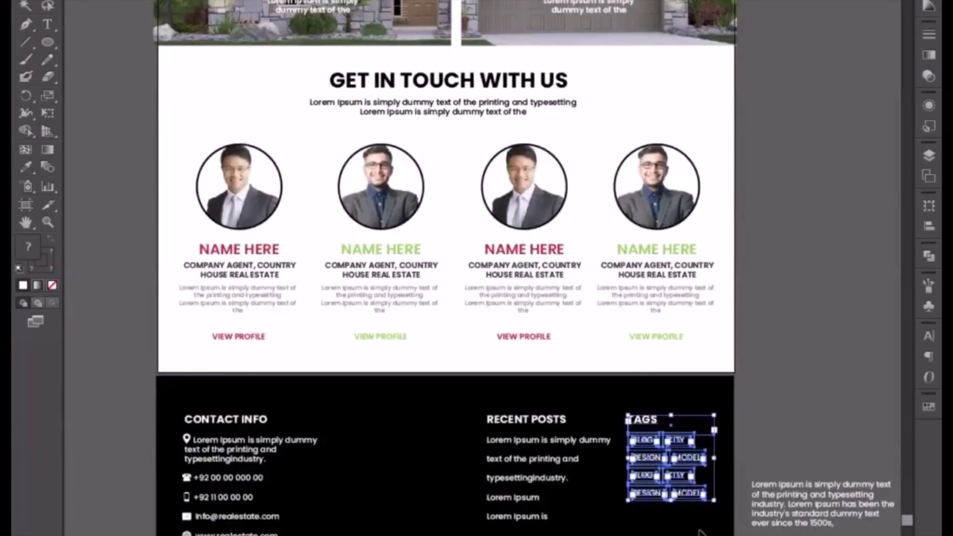
pyautogui.moveTo(646, 456); pyautogui.dragTo(854, 458)
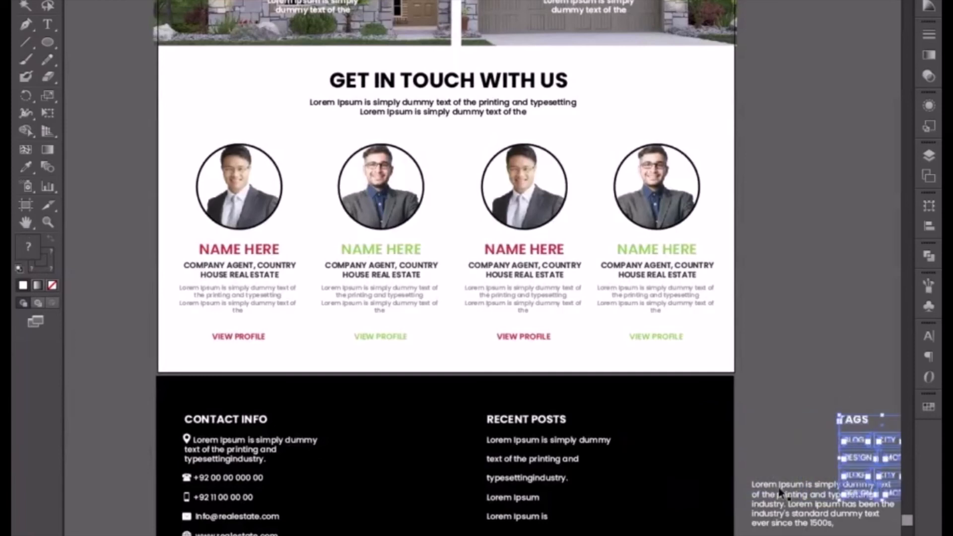
pyautogui.click(535, 426)
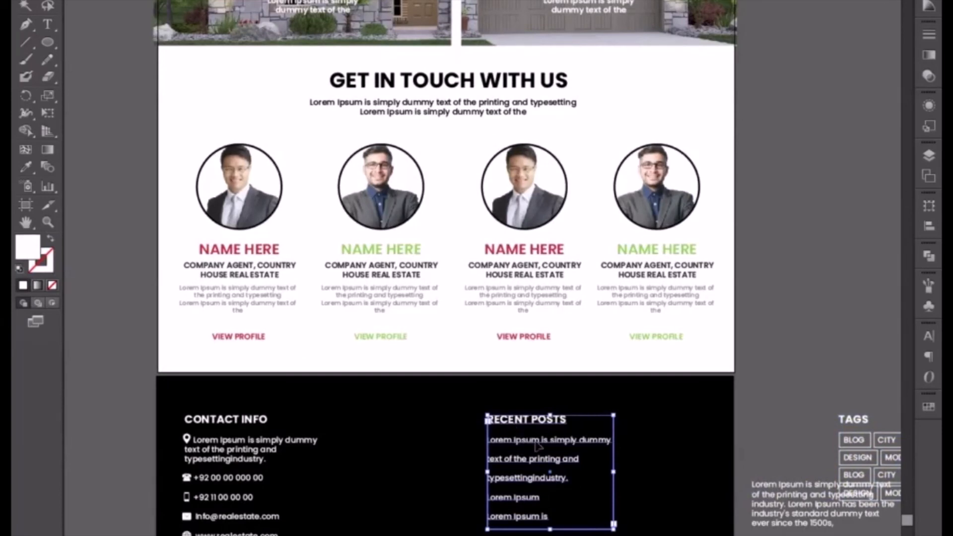
pyautogui.moveTo(513, 423); pyautogui.dragTo(853, 411)
pyautogui.moveTo(641, 532); pyautogui.dragTo(643, 535)
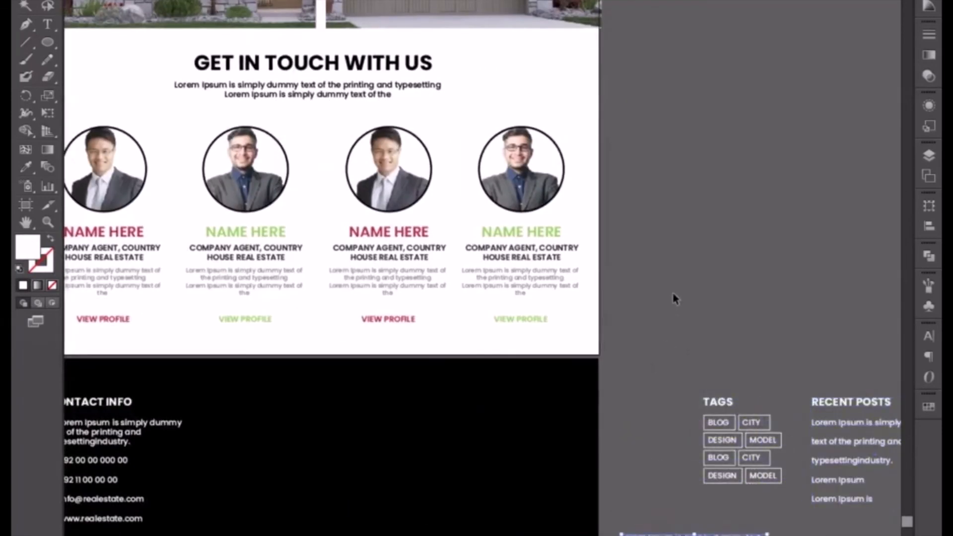
# Shift the loose house photos beside the home page header farther away from the artboard.
pyautogui.hotkey('ctrl', '-')
pyautogui.hotkey('ctrl', '-')
pyautogui.moveTo(674, 101); pyautogui.dragTo(642, 338)
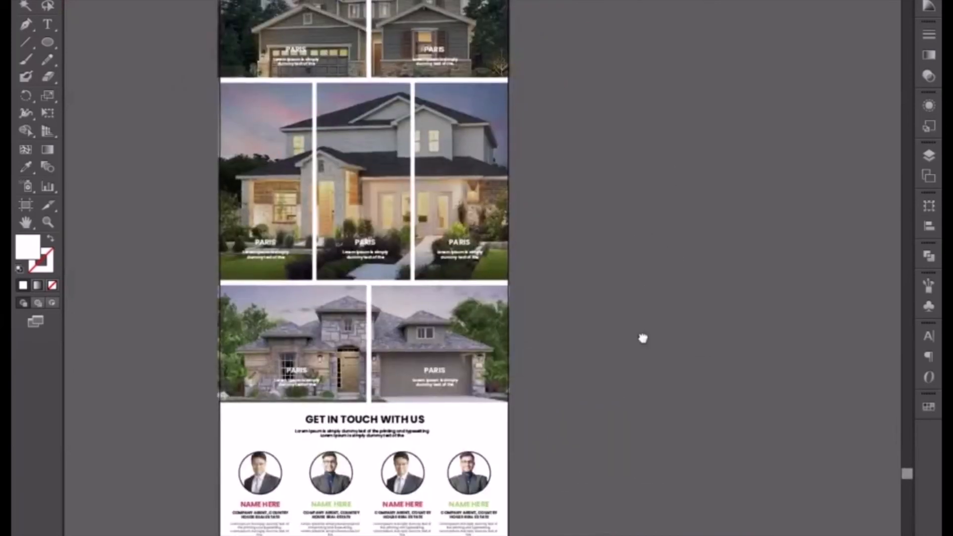
pyautogui.scroll(15, 642, 338)
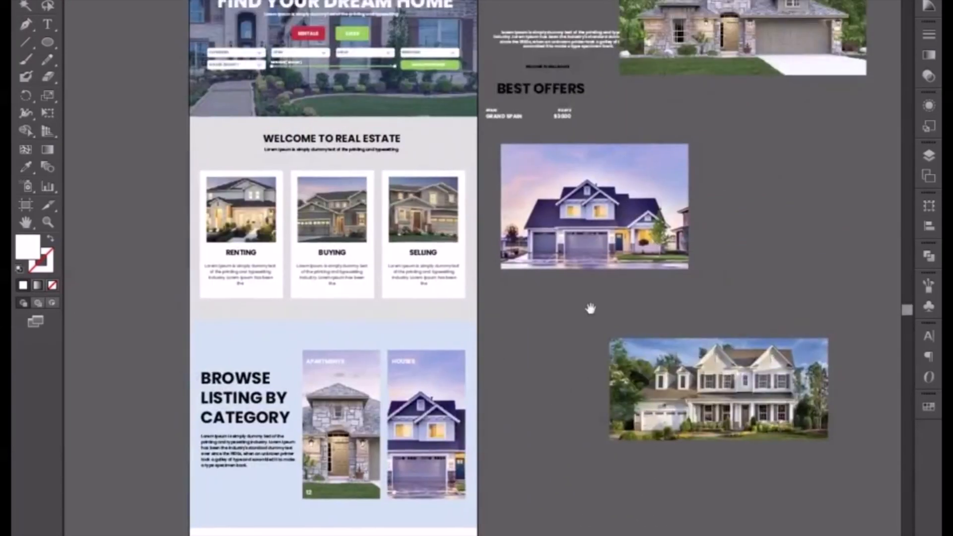
pyautogui.scroll(15, 590, 308)
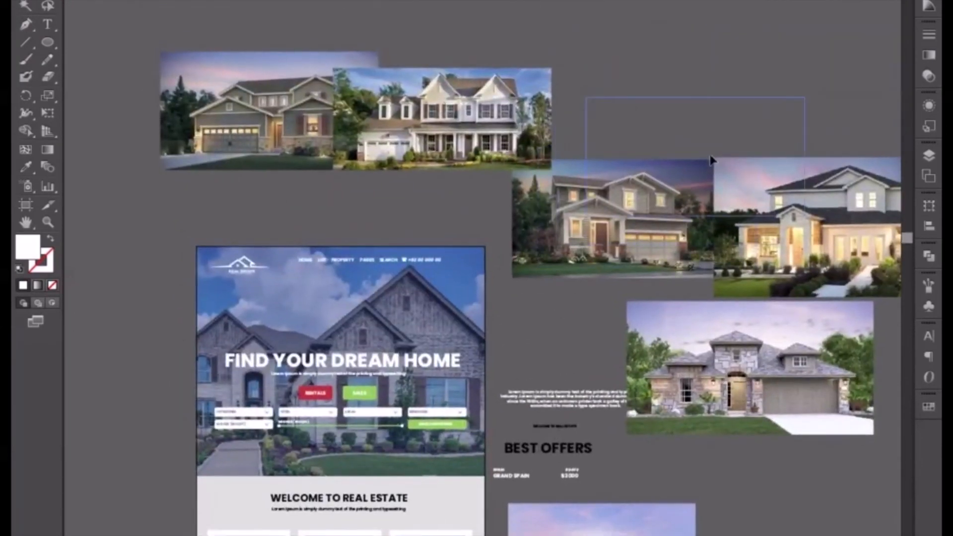
pyautogui.moveTo(712, 160); pyautogui.dragTo(722, 139)
pyautogui.moveTo(804, 223); pyautogui.dragTo(729, 124)
pyautogui.moveTo(711, 347); pyautogui.dragTo(765, 355)
pyautogui.moveTo(539, 261); pyautogui.dragTo(599, 85)
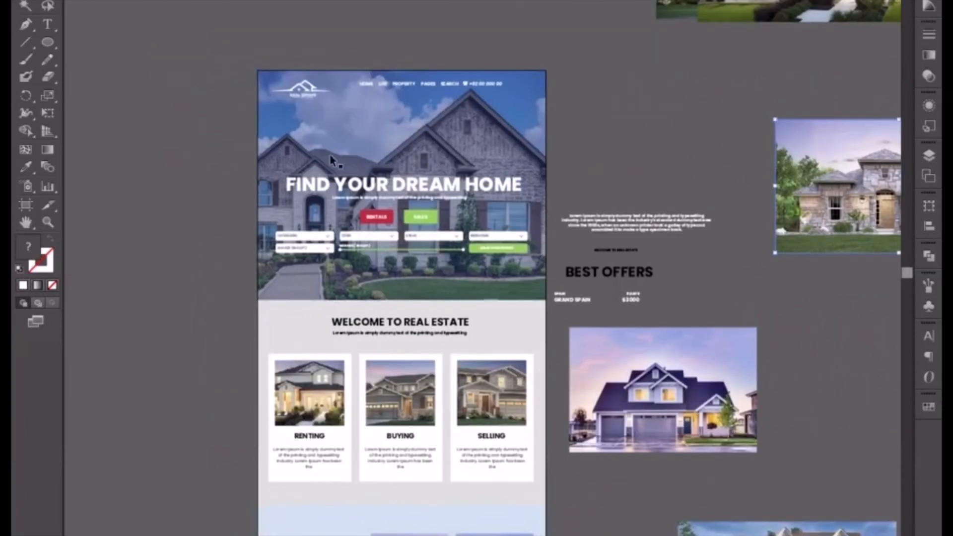
pyautogui.click(301, 92)
pyautogui.moveTo(301, 106); pyautogui.dragTo(208, 315)
pyautogui.hotkey('ctrl', 'z')
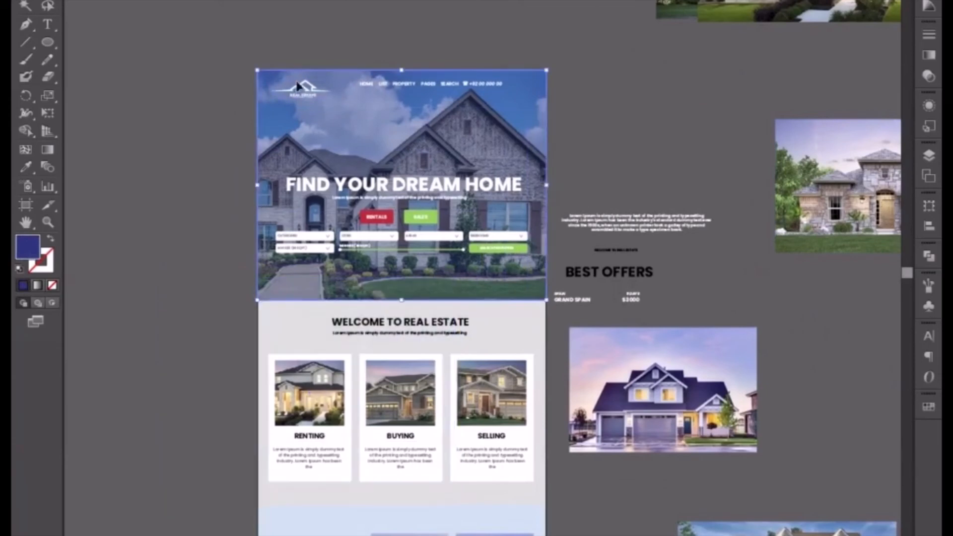
# Place the header's white Real Estate logo in the lower middle of the black footer.
pyautogui.click(301, 92)
pyautogui.moveTo(305, 91); pyautogui.dragTo(678, 535)
pyautogui.moveTo(617, 535); pyautogui.dragTo(619, 189)
pyautogui.moveTo(657, 338); pyautogui.dragTo(640, 246)
pyautogui.moveTo(651, 56); pyautogui.dragTo(621, 450)
pyautogui.moveTo(626, 463); pyautogui.dragTo(446, 430)
pyautogui.rightClick(425, 518)
pyautogui.click(443, 535)
pyautogui.click(421, 535)
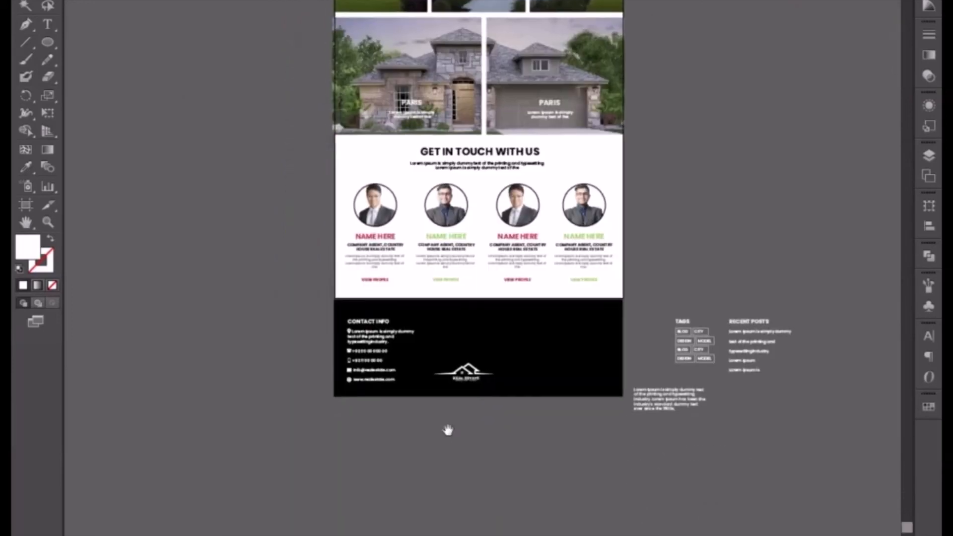
# Nudge the footer's Contact Info block slightly up.
pyautogui.hotkey('ctrl', '=')
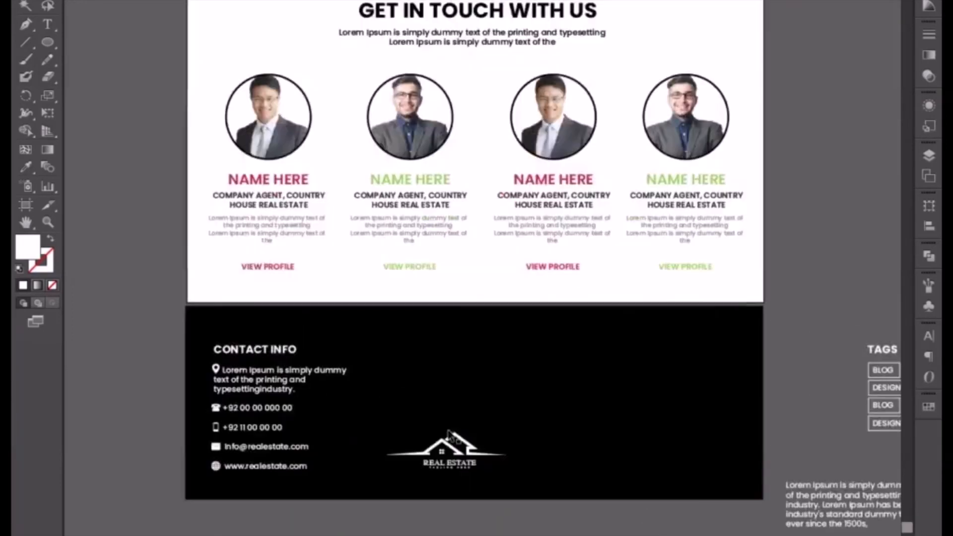
pyautogui.click(267, 357)
pyautogui.press('Up')
pyautogui.press('Up')
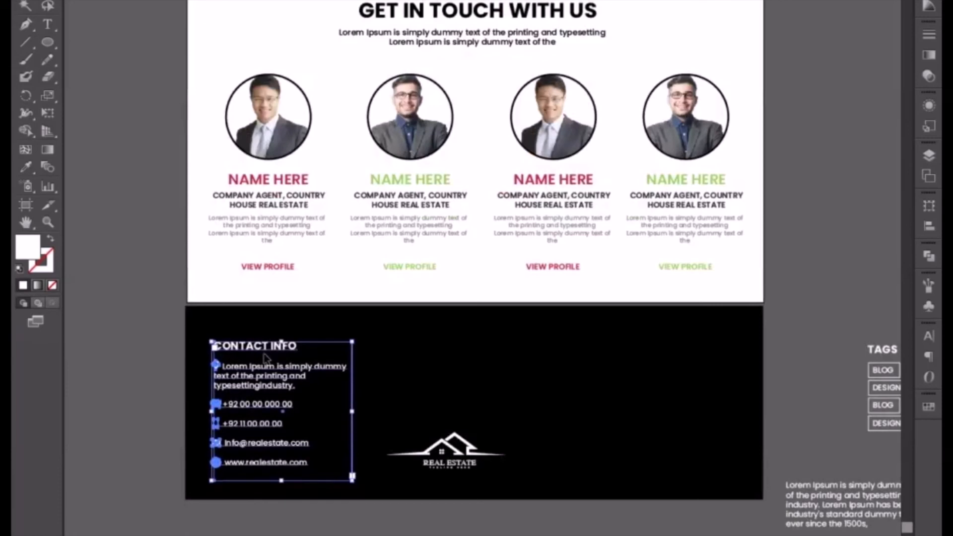
pyautogui.click(335, 534)
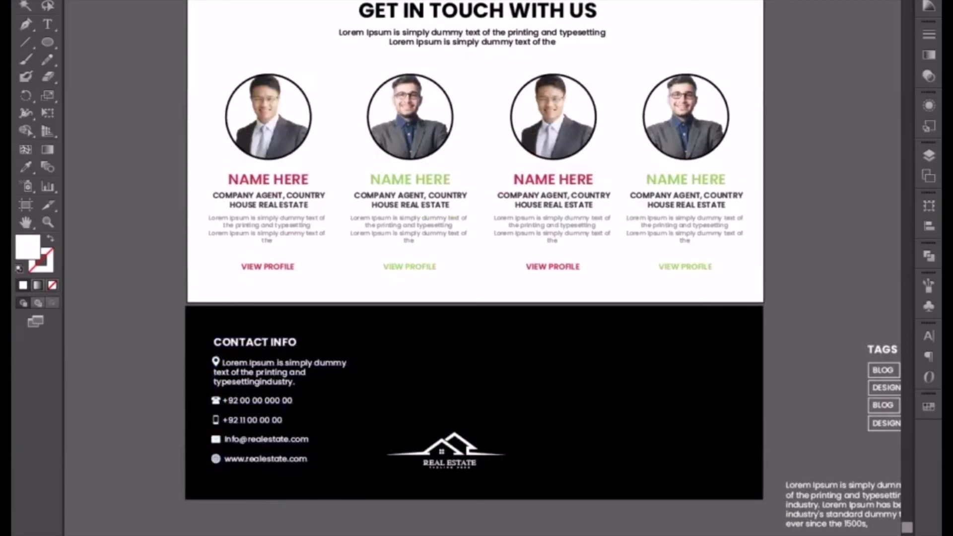
# Nudge the Real Estate logo in the footer slightly to the right.
pyautogui.click(452, 453)
pyautogui.press('Right')
pyautogui.press('Right')
pyautogui.press('Right')
pyautogui.press('Right')
pyautogui.press('Right')
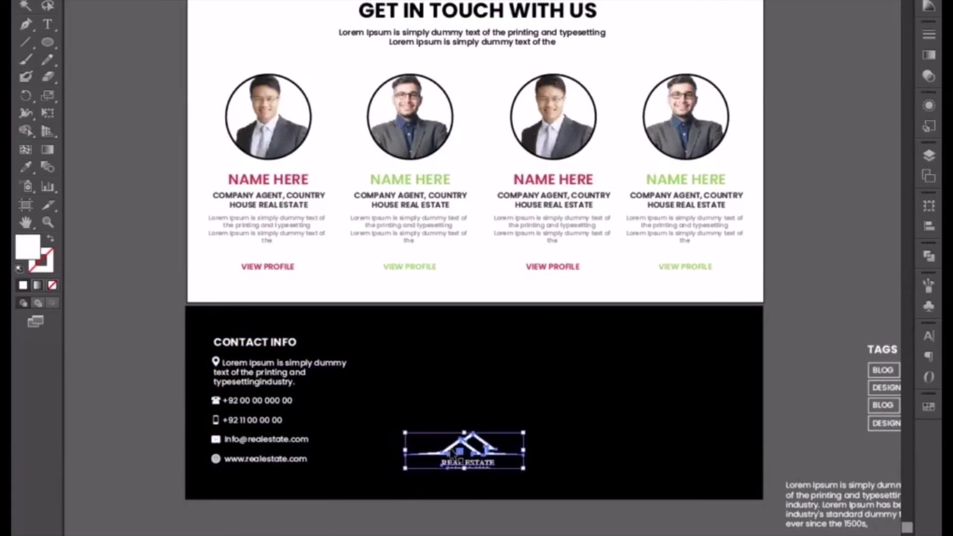
# Isolate the Contact Info group and widen its text box across nearly the full footer width.
pyautogui.click(276, 406)
pyautogui.doubleClick(277, 407)
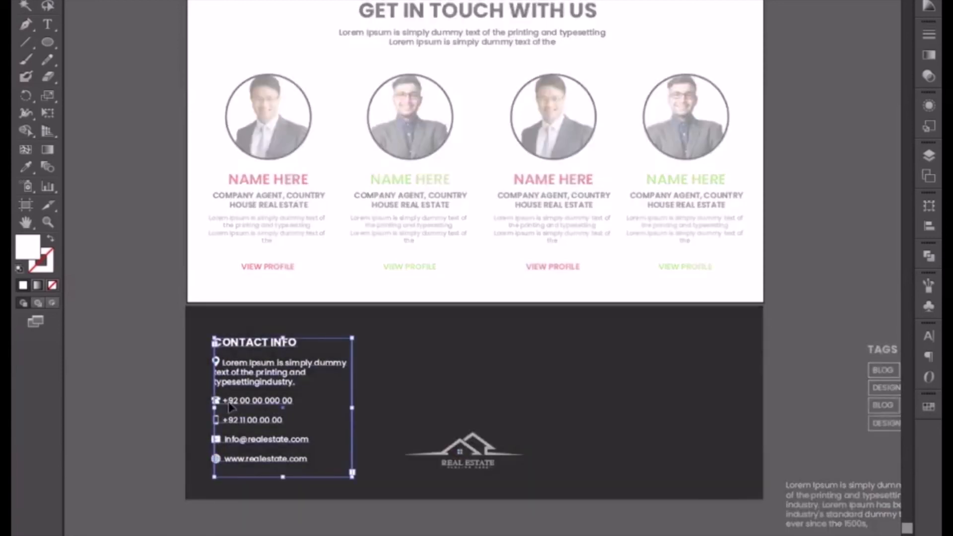
pyautogui.moveTo(351, 407); pyautogui.dragTo(733, 397)
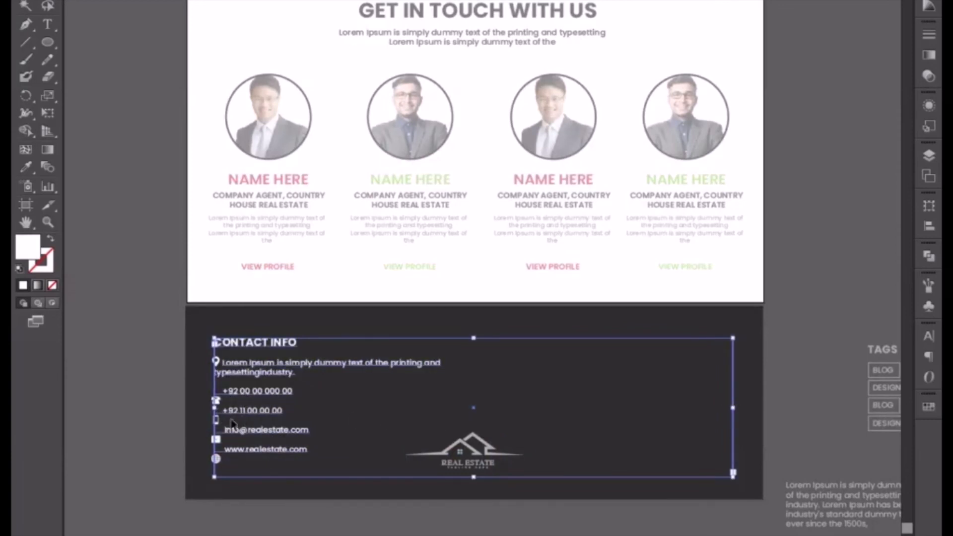
# Remove the break in the Contact Info address so its Lorem Ipsum text runs on a single line.
pyautogui.press('t')
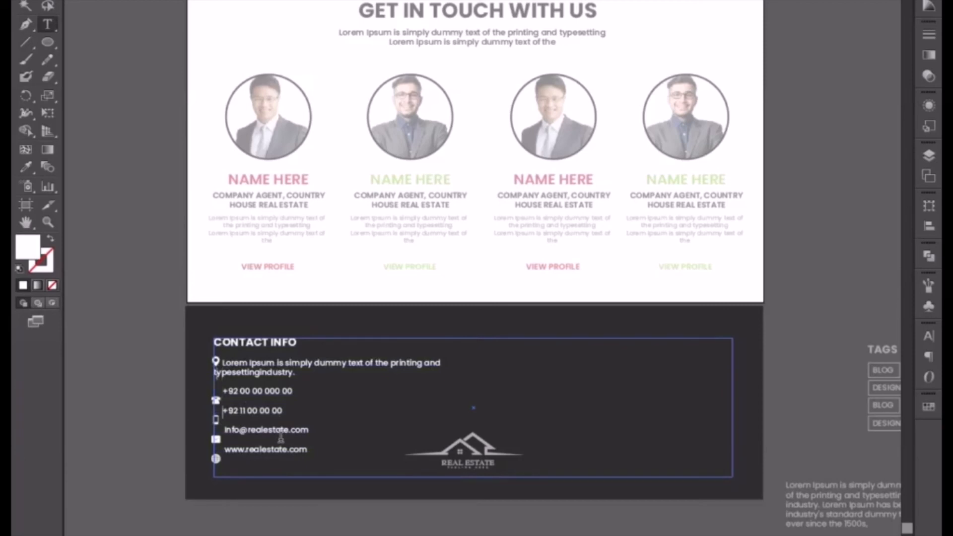
pyautogui.press('Up')
pyautogui.press('Up')
pyautogui.press('Left')
pyautogui.press('Left')
pyautogui.press('BackSpace')
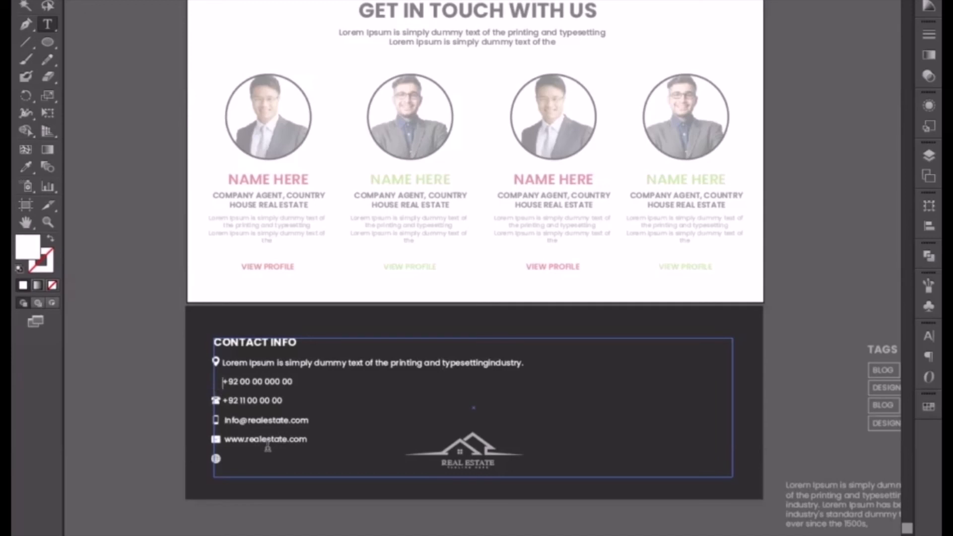
# Bring the first phone number up onto the address line, separated from the address by a tab.
pyautogui.press('BackSpace')
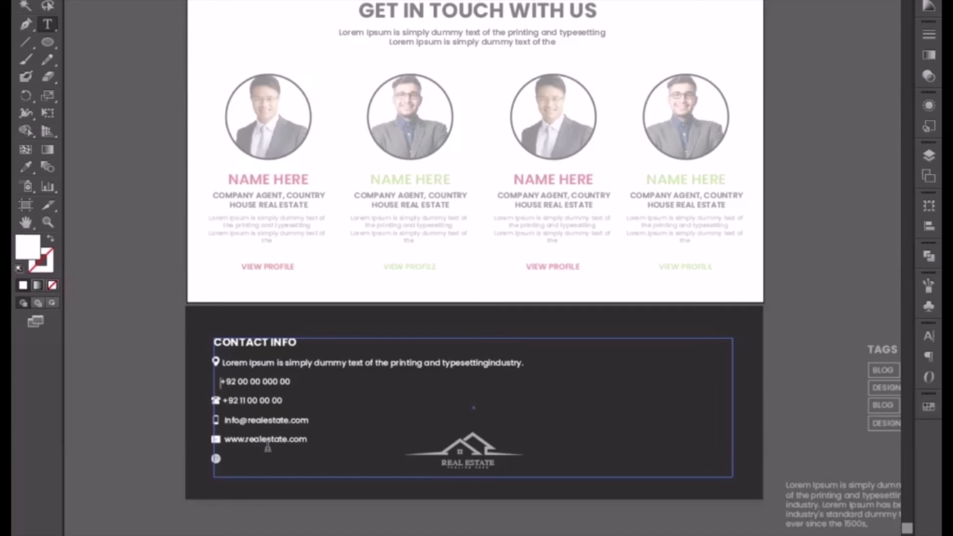
pyautogui.press('BackSpace')
pyautogui.press('BackSpace')
pyautogui.press('BackSpace')
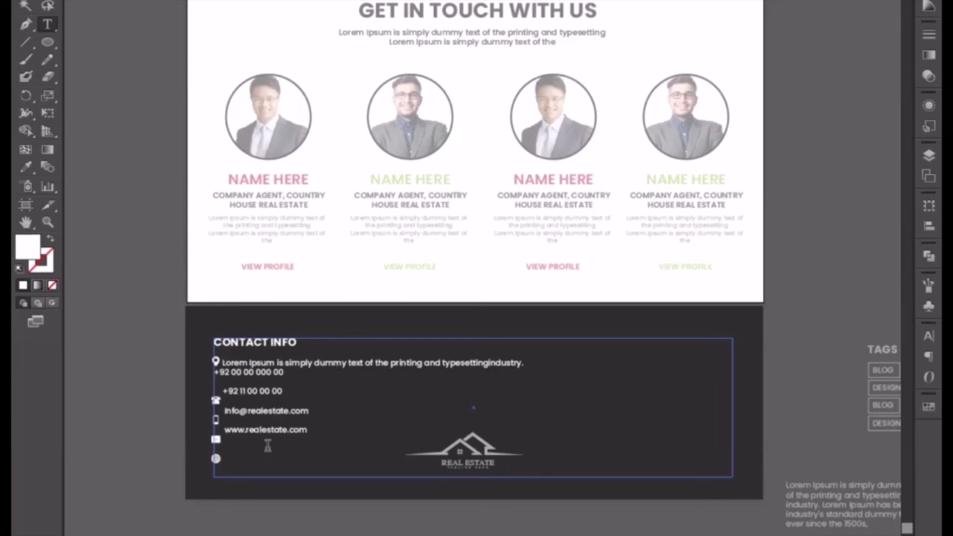
pyautogui.press('Tab')
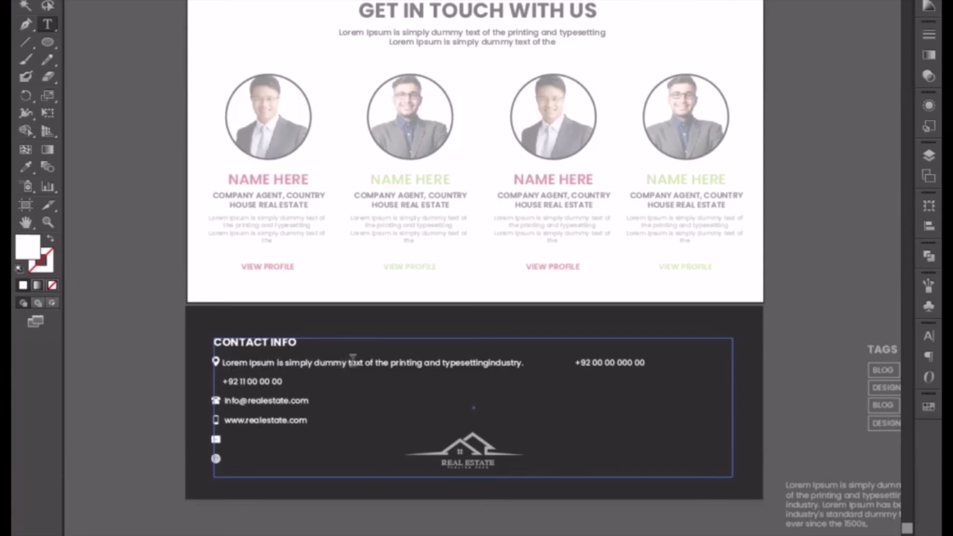
# Shorten the address to "Lorem Ipsum is simply dummy." and bring the second phone number onto the same line with tab spacing.
pyautogui.moveTo(347, 363); pyautogui.dragTo(523, 357)
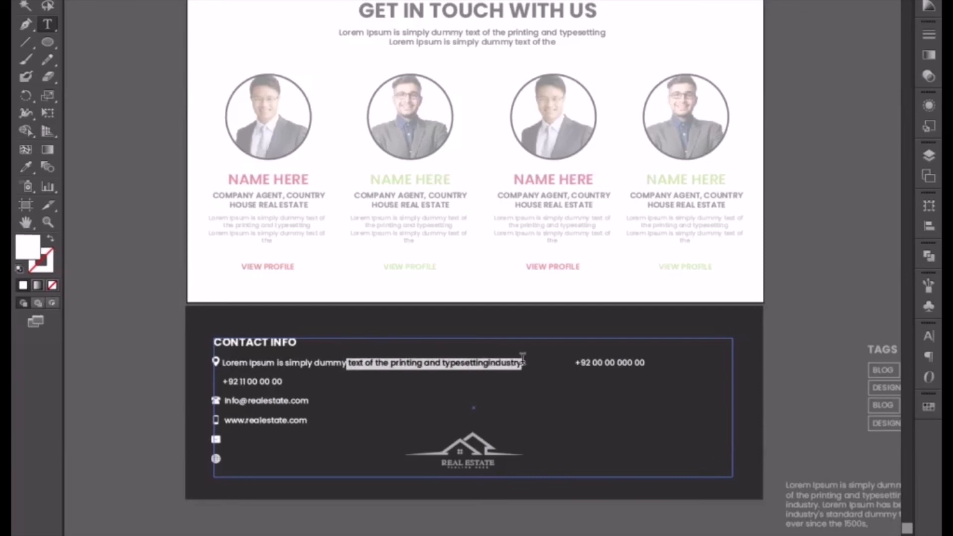
pyautogui.press('BackSpace')
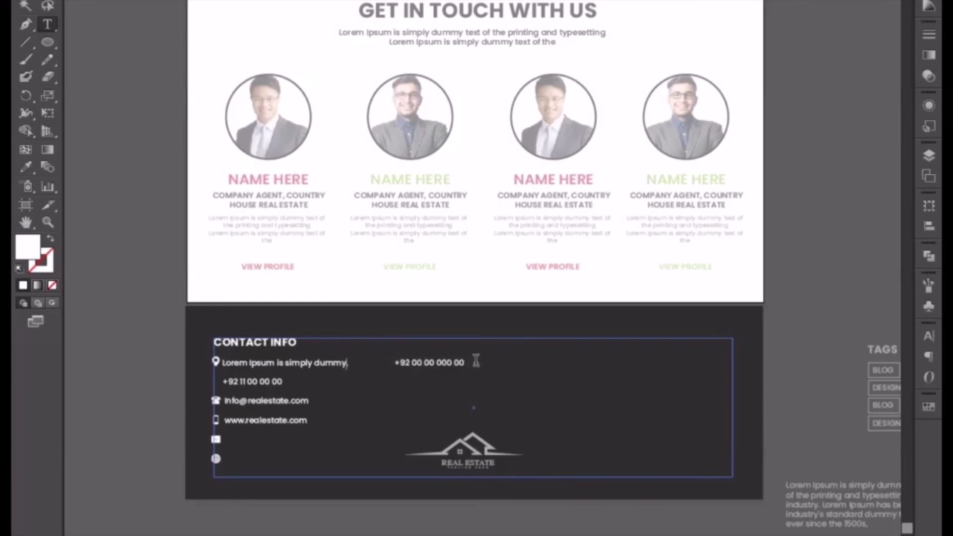
pyautogui.press('Delete')
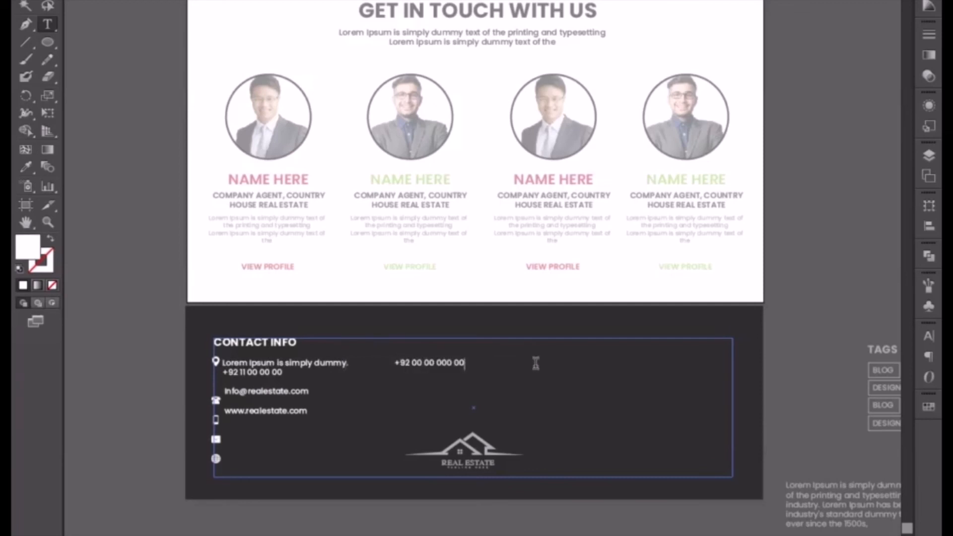
pyautogui.press('Delete')
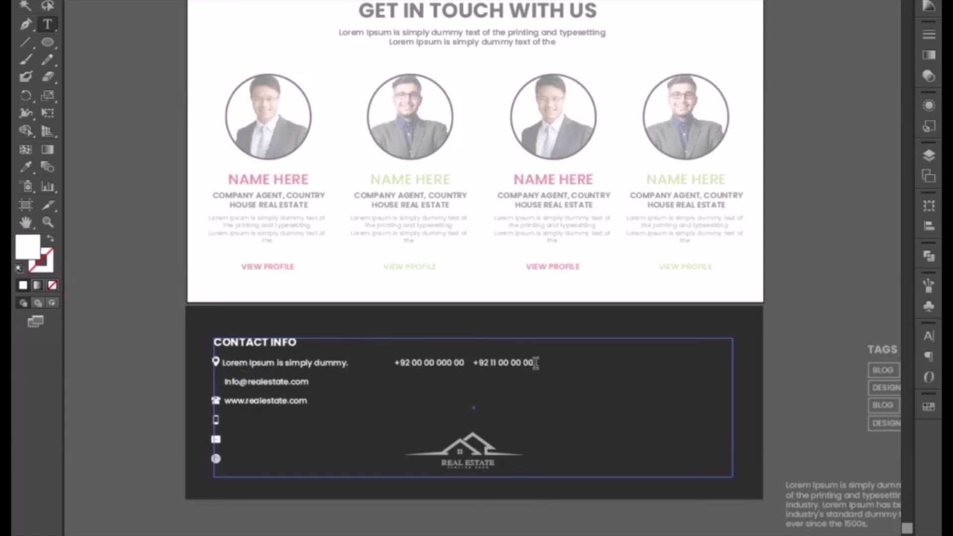
pyautogui.press('Tab')
# Put the website beside the e-mail on the second contact row and shorten the text box to just below it.
pyautogui.click(222, 381)
pyautogui.press('BackSpace')
pyautogui.press('BackSpace')
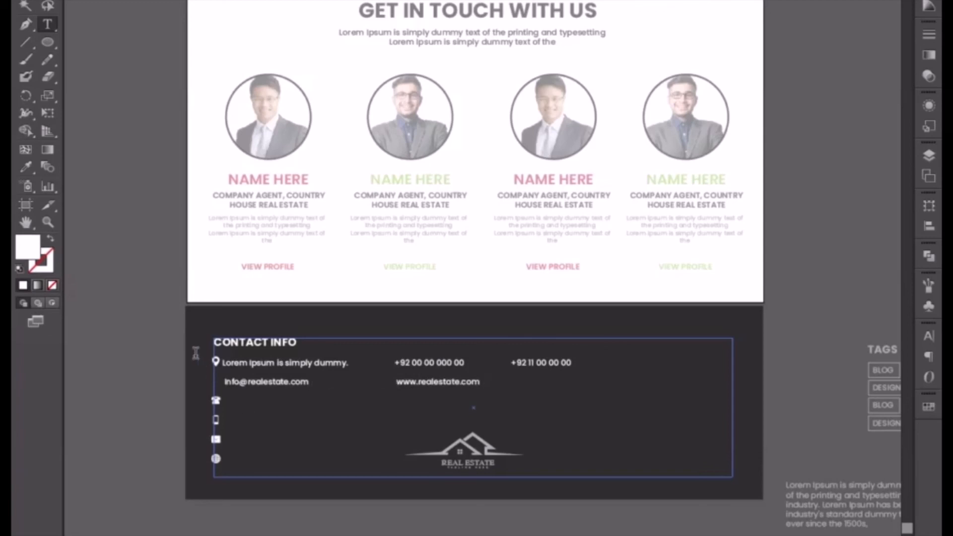
pyautogui.click(26, 6)
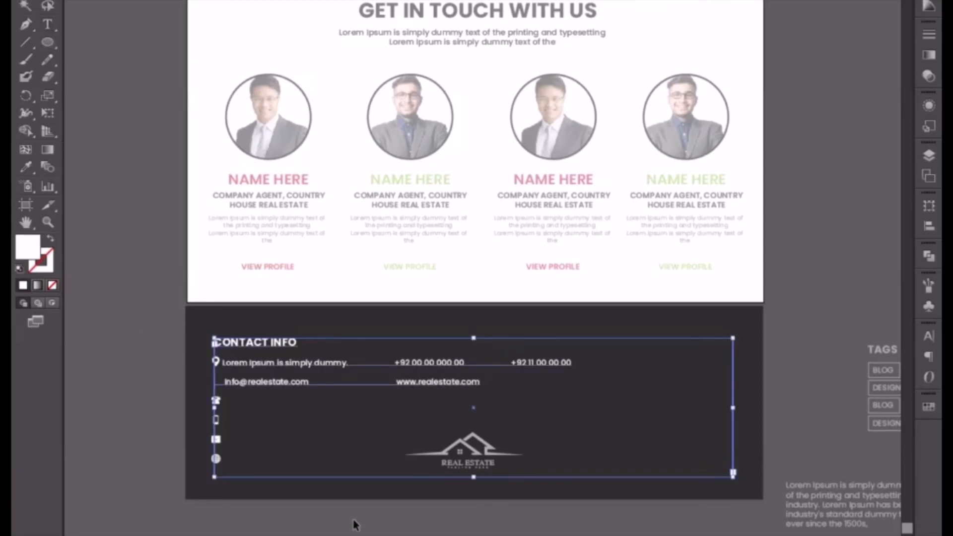
pyautogui.moveTo(474, 477); pyautogui.dragTo(468, 401)
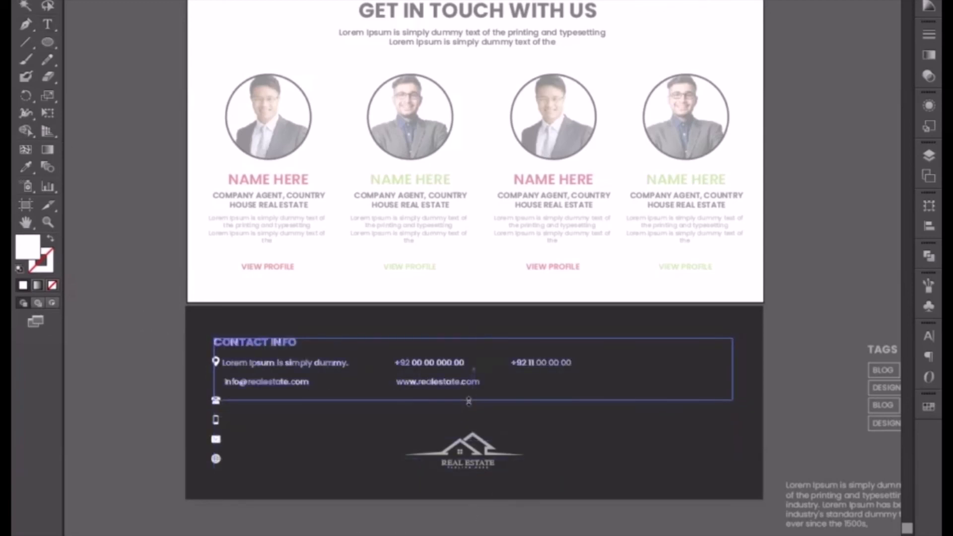
# Move the column of contact icons slightly down so the location pin lines up with the address line.
pyautogui.click(362, 530)
pyautogui.moveTo(362, 530); pyautogui.dragTo(377, 458)
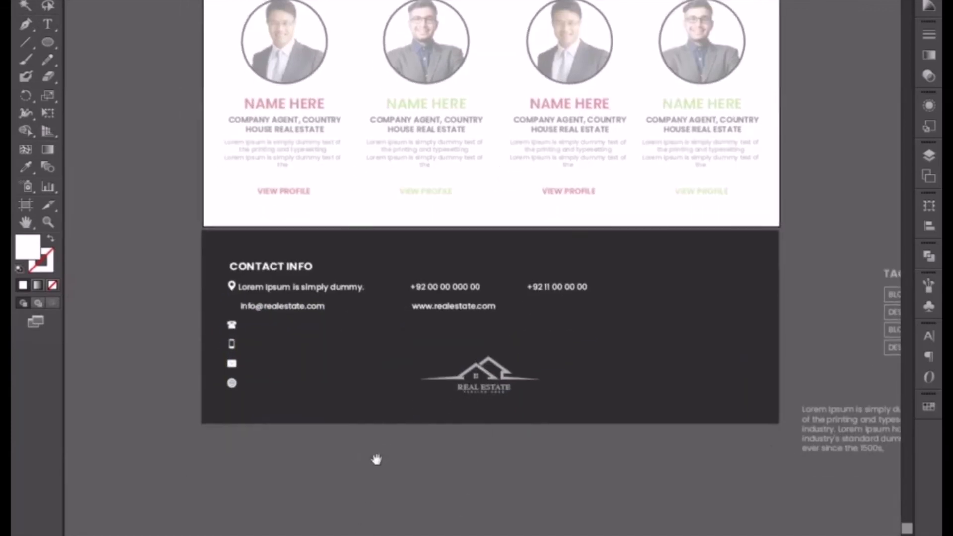
pyautogui.hotkey('ctrl', '+')
pyautogui.moveTo(260, 342); pyautogui.dragTo(473, 293)
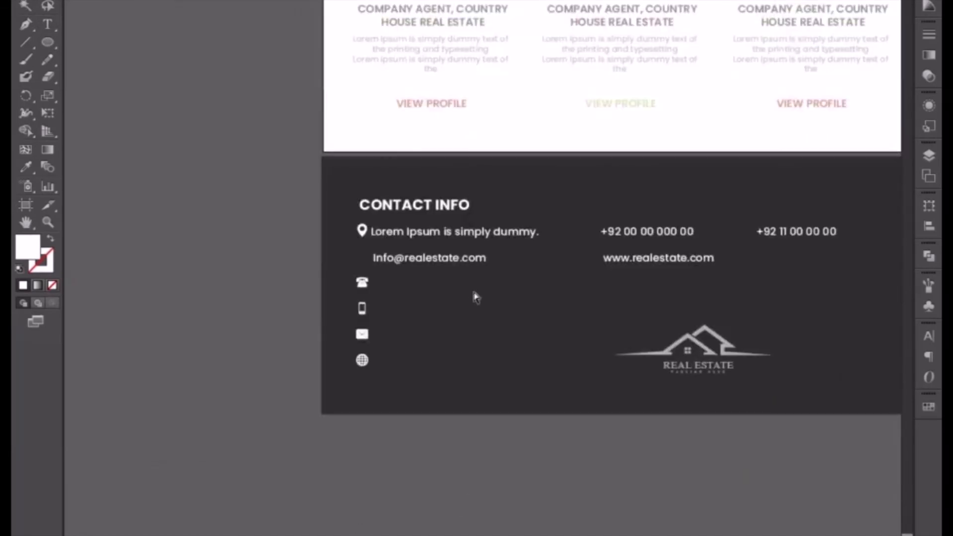
pyautogui.hotkey('ctrl', '+')
pyautogui.hotkey('ctrl', '+')
pyautogui.click(213, 149)
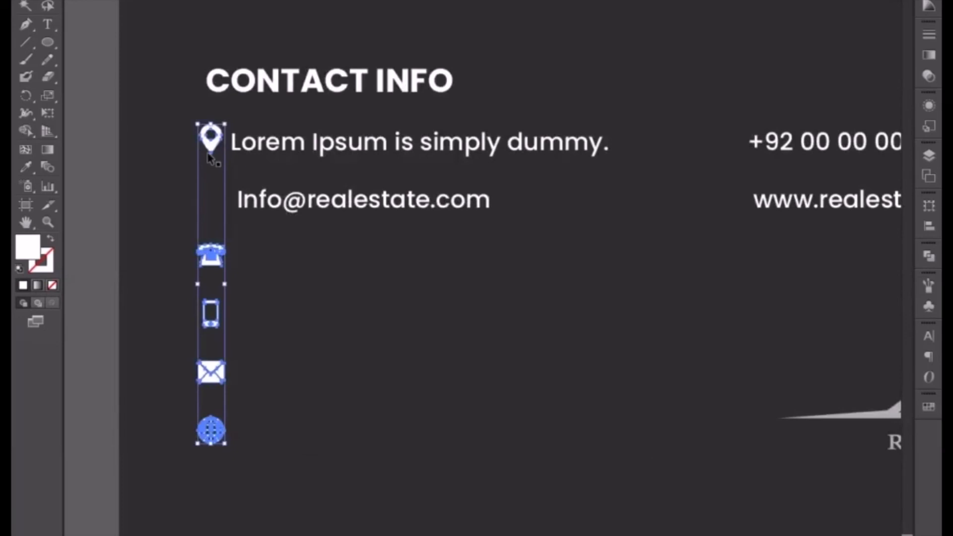
pyautogui.press('Down')
pyautogui.press('Down')
pyautogui.press('Down')
pyautogui.press('Down')
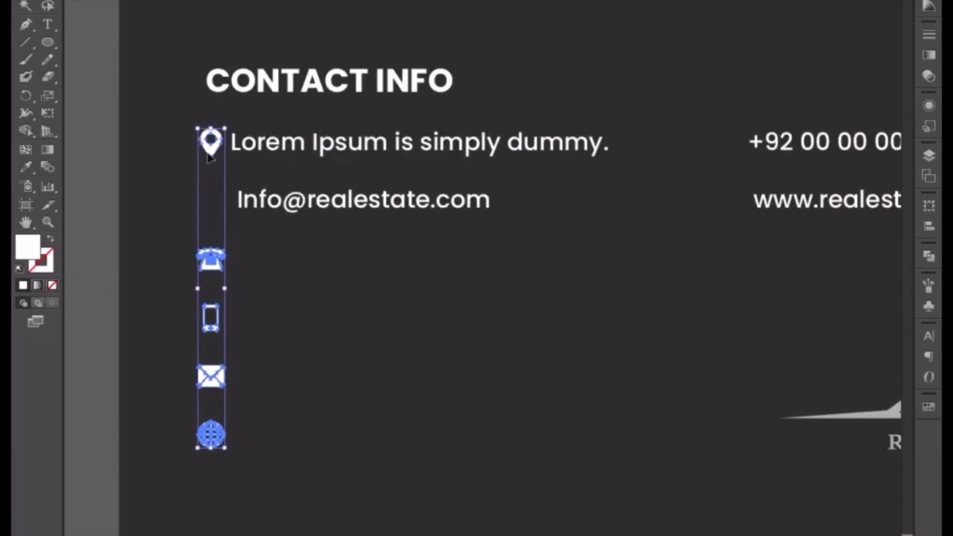
pyautogui.click(169, 245)
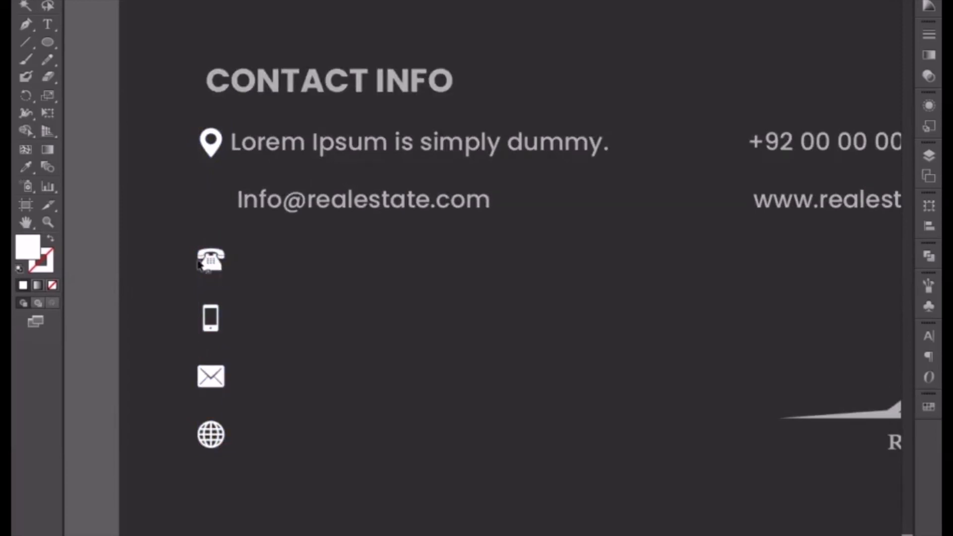
# Place the envelope icon in front of the e-mail and the globe icon in front of the website address.
pyautogui.moveTo(170, 242); pyautogui.dragTo(238, 449)
pyautogui.moveTo(256, 379); pyautogui.dragTo(168, 323)
pyautogui.click(215, 490)
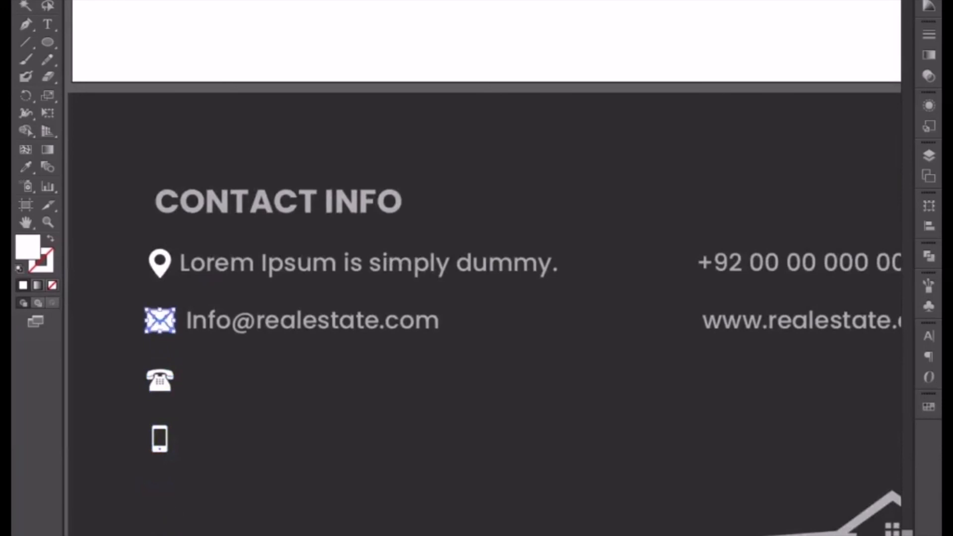
pyautogui.moveTo(157, 535); pyautogui.dragTo(678, 325)
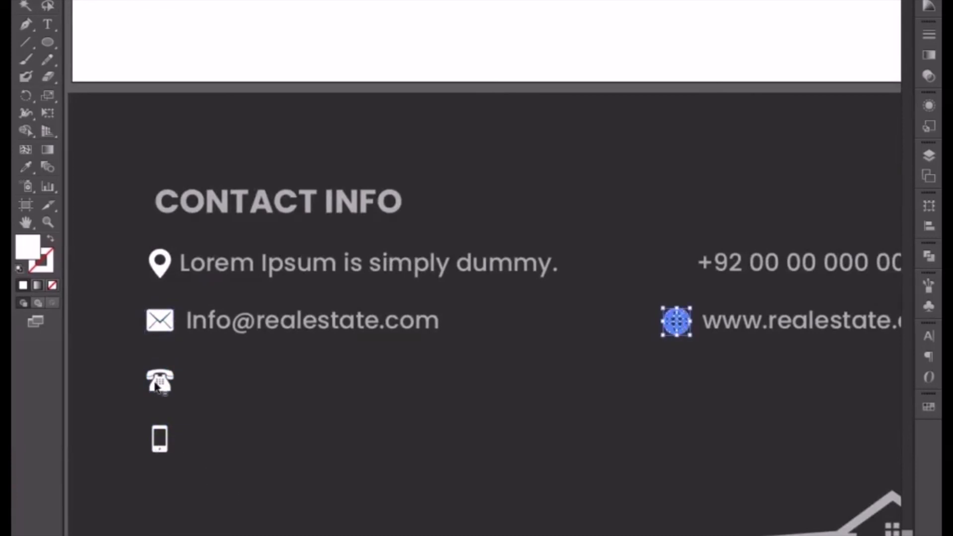
# Place the telephone icon in front of the first phone number and the mobile icon in front of the second, and exit the group.
pyautogui.moveTo(157, 387); pyautogui.dragTo(676, 273)
pyautogui.click(167, 450)
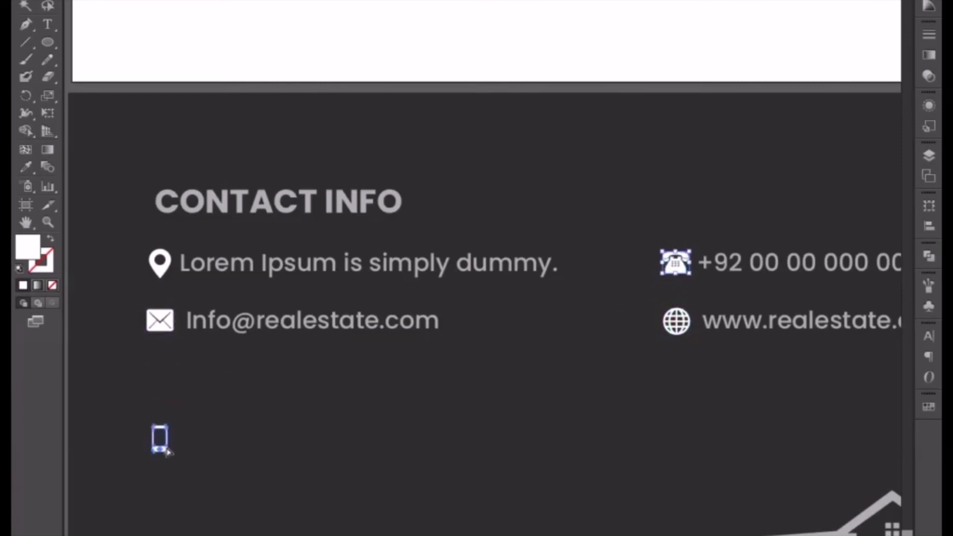
pyautogui.moveTo(166, 450); pyautogui.dragTo(501, 365)
pyautogui.press('space')
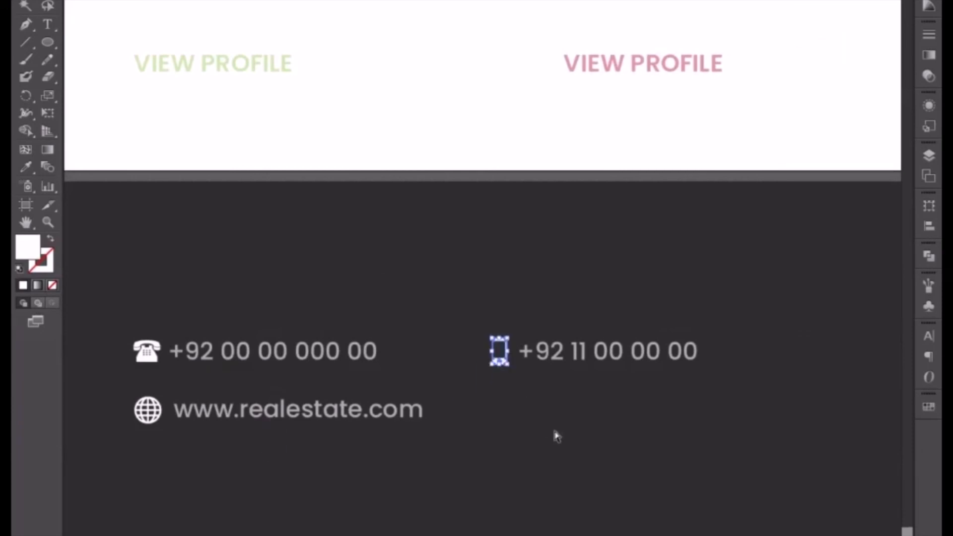
pyautogui.hotkey('ctrl', '-')
pyautogui.hotkey('ctrl', '-')
pyautogui.click(512, 529)
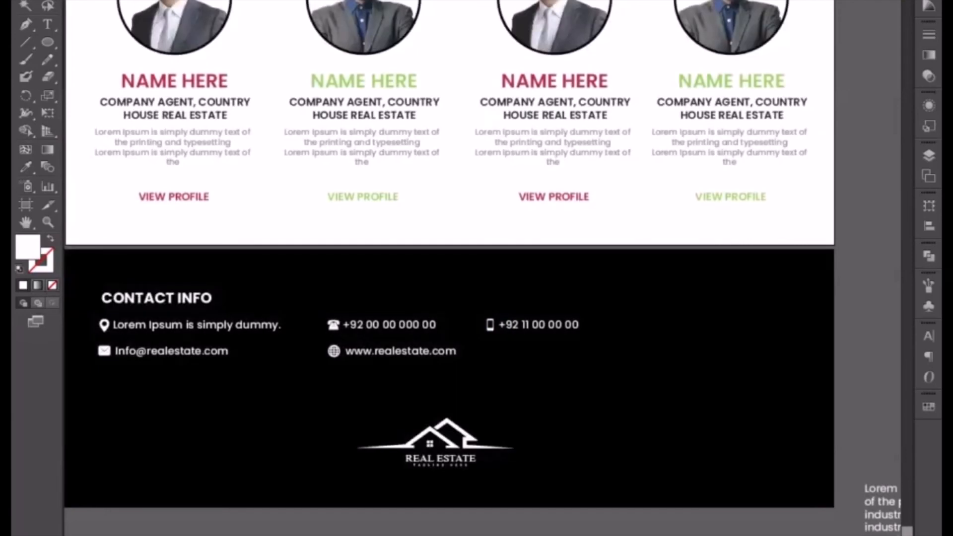
pyautogui.hotkey('ctrl', '-')
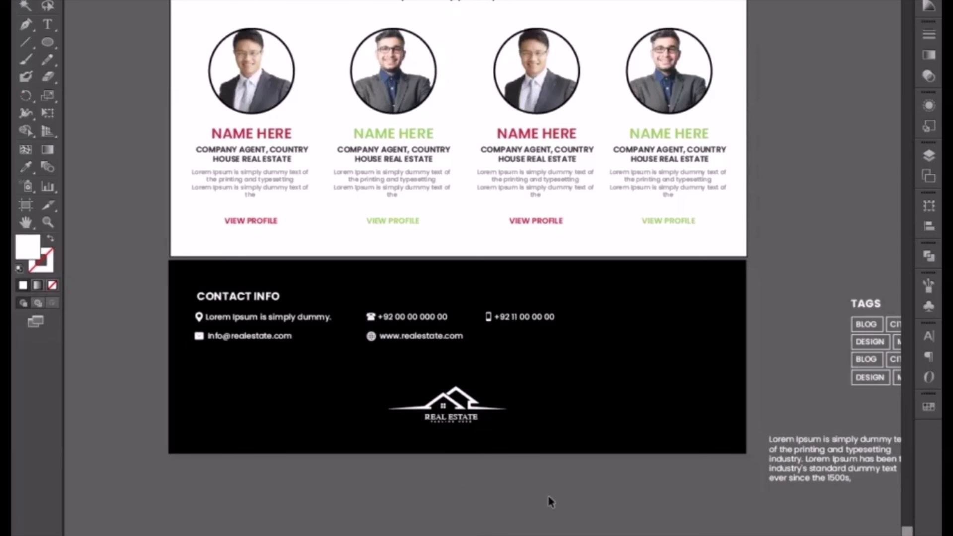
# Duplicate the loose Lorem Ipsum paragraph below the footer and cut the copy down to "Lorem Ipsum is simply dummy".
pyautogui.click(824, 459)
pyautogui.moveTo(677, 482); pyautogui.dragTo(374, 501)
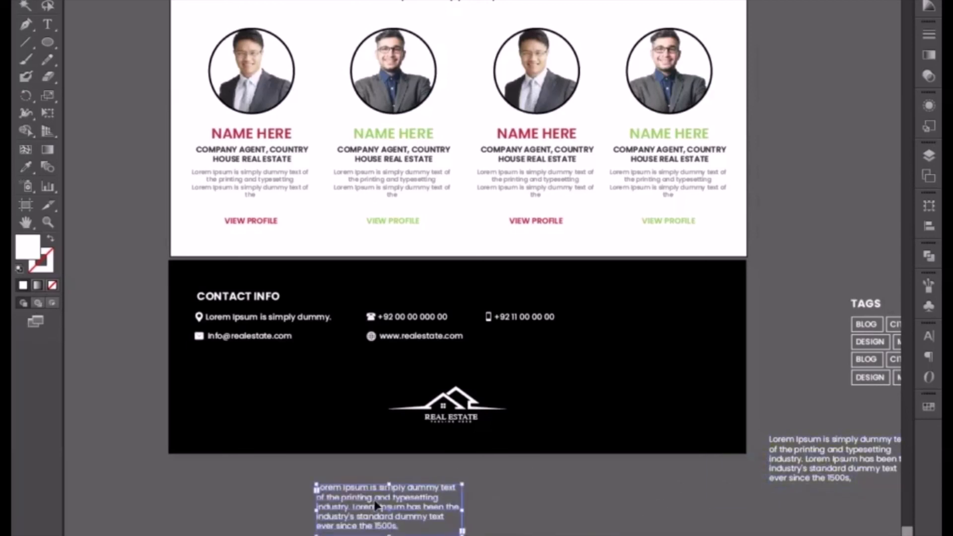
pyautogui.doubleClick(374, 501)
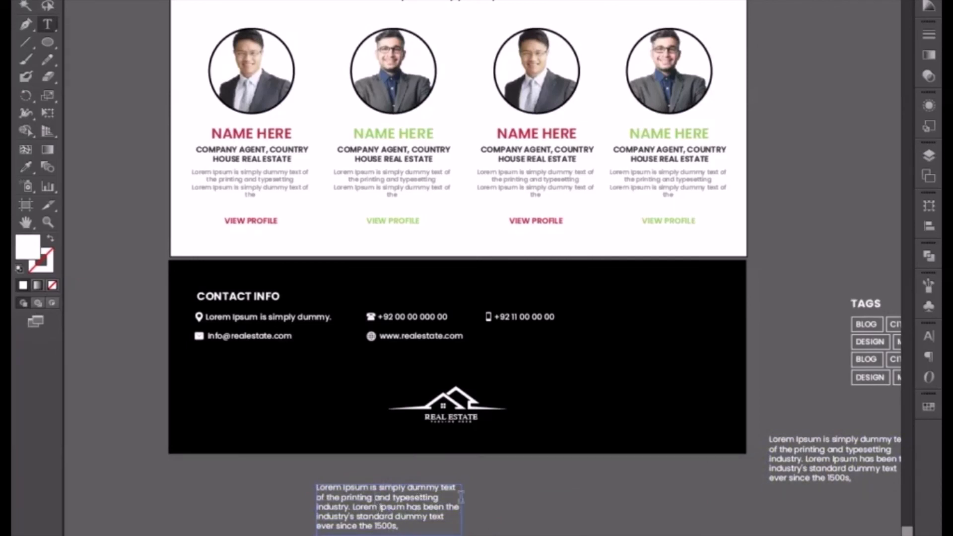
pyautogui.moveTo(441, 488); pyautogui.dragTo(463, 522)
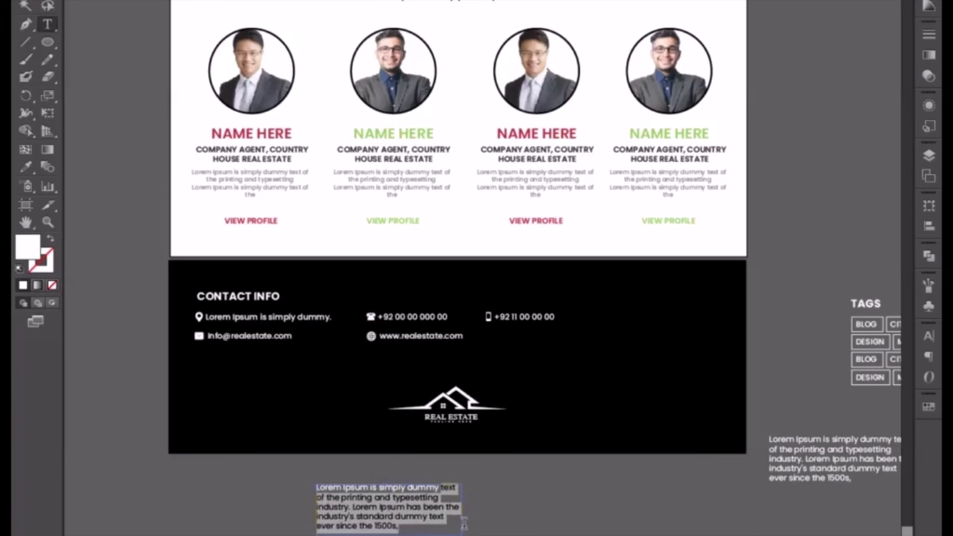
pyautogui.press('BackSpace')
pyautogui.hotkey('ctrl', 'a')
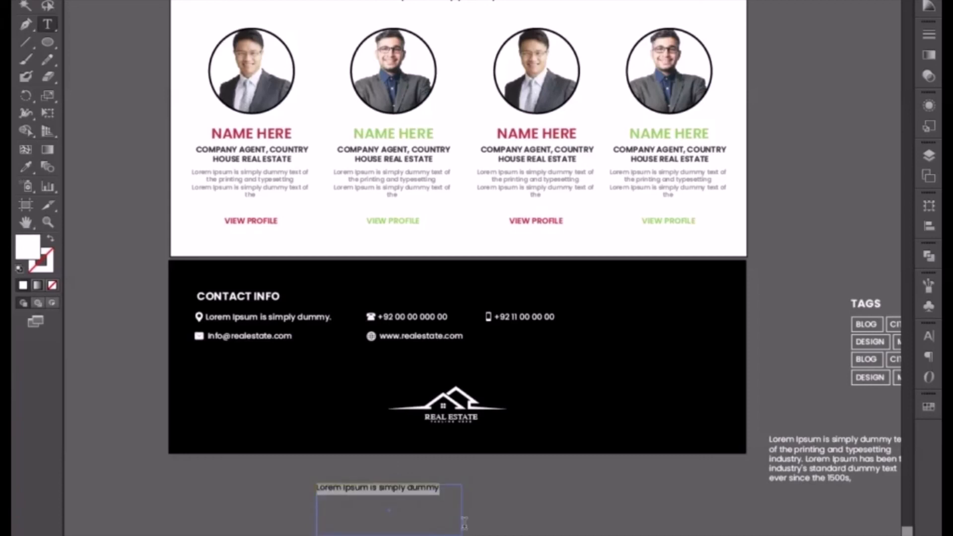
pyautogui.press('Escape')
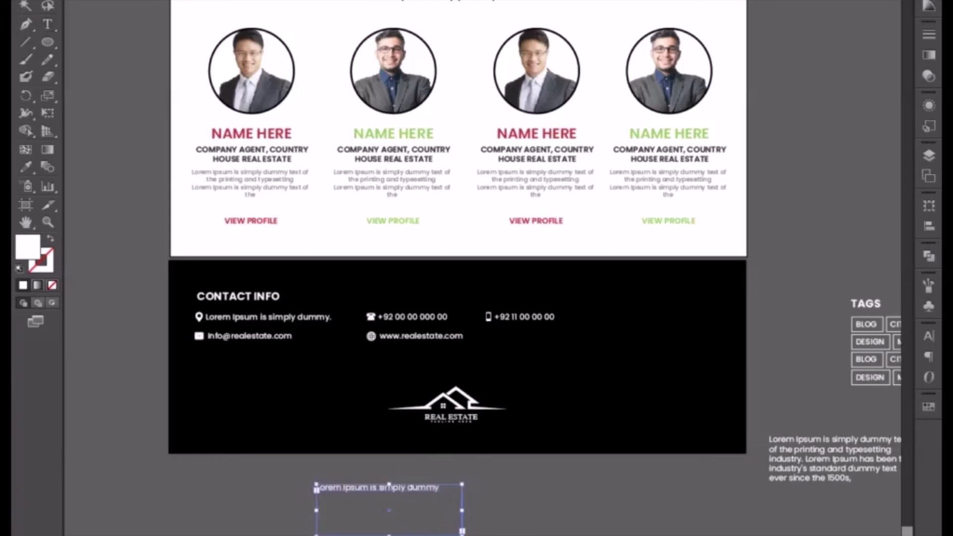
# Centre-align the short Lorem Ipsum line, shorten its text box and place it directly under the Real Estate logo.
pyautogui.hotkey('ctrl', 'alt', 't')
pyautogui.click(423, 8)
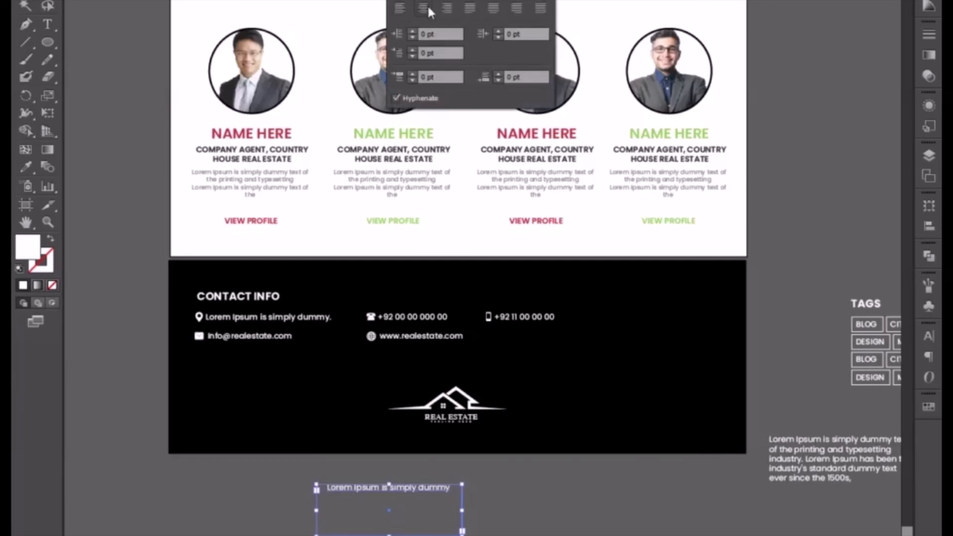
pyautogui.click(391, 502)
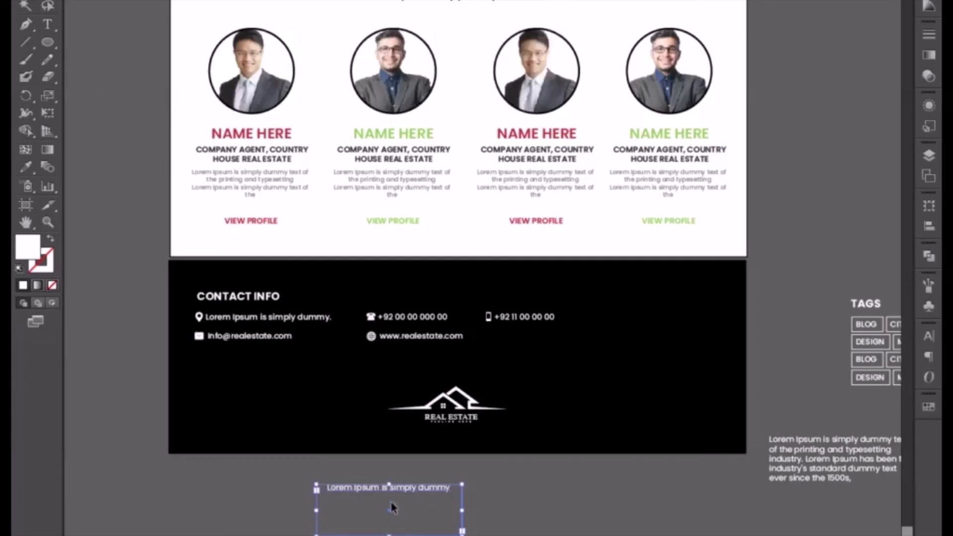
pyautogui.moveTo(389, 535); pyautogui.dragTo(466, 434)
# Move the Real Estate logo and its text line together slightly up in the footer.
pyautogui.keyDown('shift'); pyautogui.click(470, 424); pyautogui.keyUp('shift')
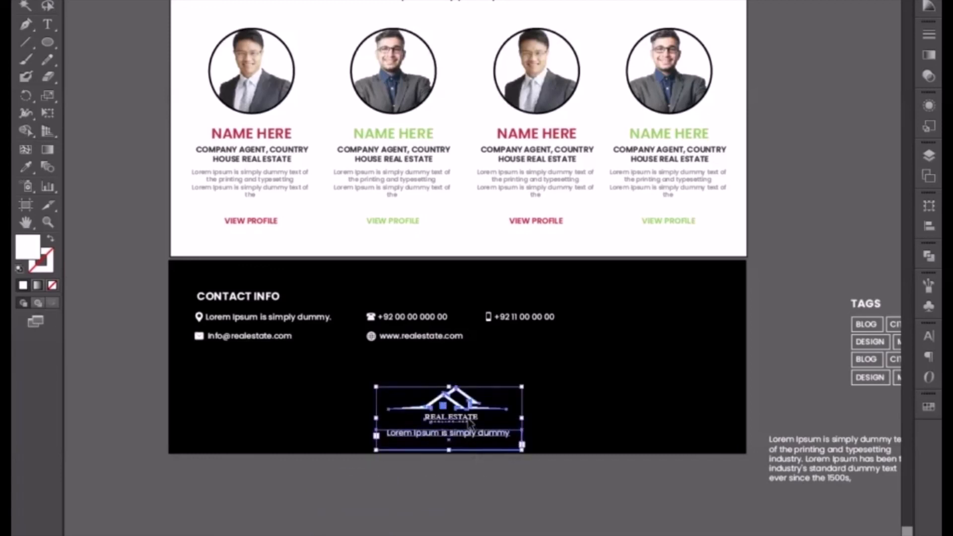
pyautogui.press('Up')
pyautogui.press('Up')
pyautogui.press('Up')
pyautogui.press('Up')
pyautogui.press('Up')
pyautogui.press('Up')
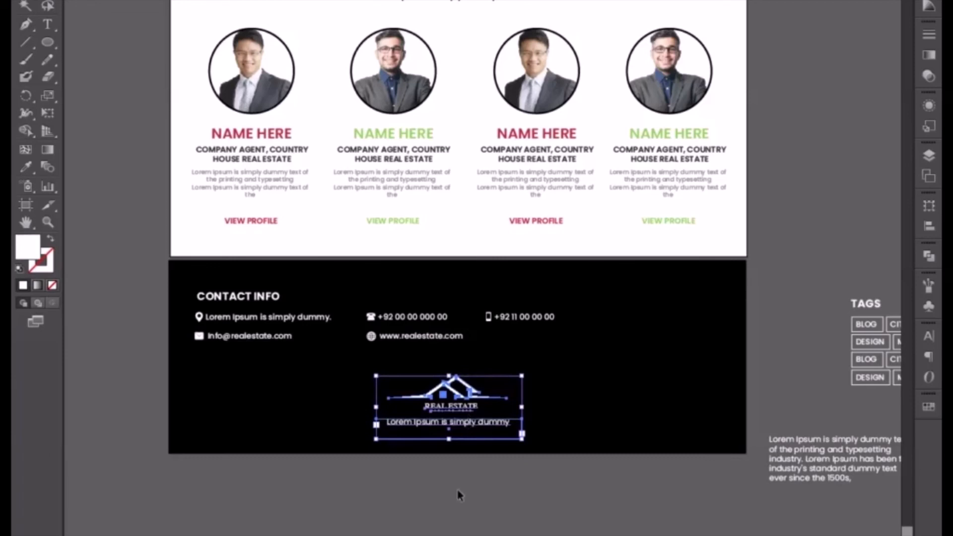
pyautogui.click(461, 533)
# Shorten the black footer background slightly from its lower edge.
pyautogui.click(297, 446)
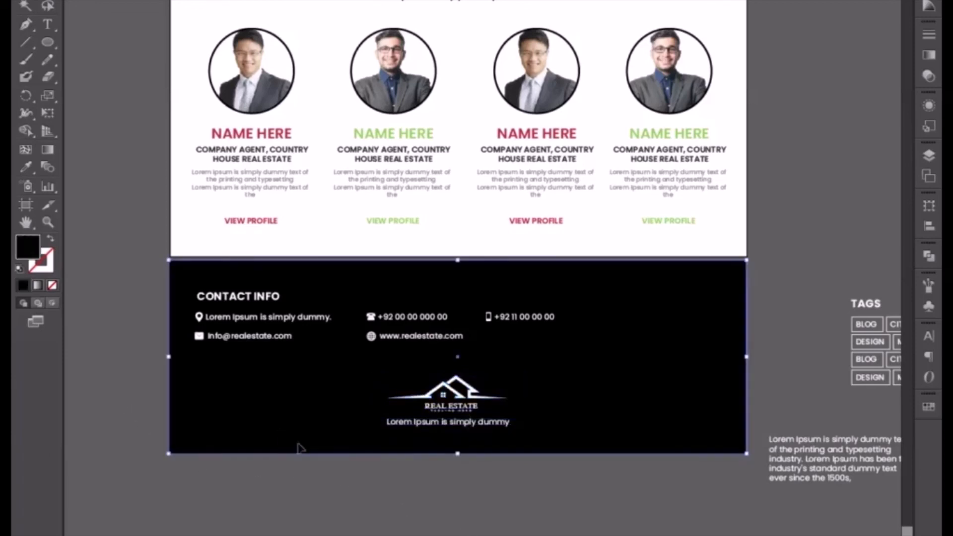
pyautogui.moveTo(458, 452); pyautogui.dragTo(458, 443)
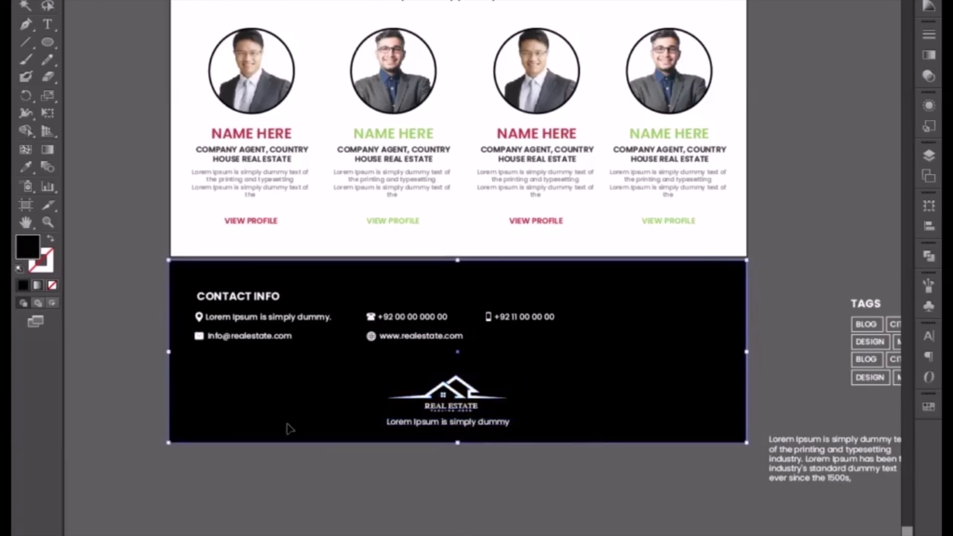
pyautogui.click(102, 270)
# Extend the artboard's lower edge down to the bottom of the footer.
pyautogui.click(26, 208)
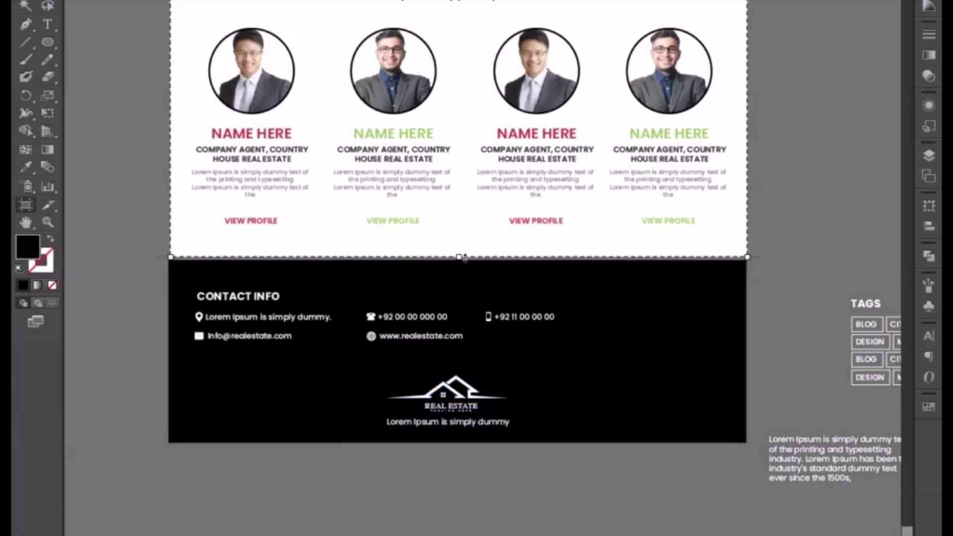
pyautogui.moveTo(459, 258); pyautogui.dragTo(462, 381)
pyautogui.moveTo(473, 460); pyautogui.dragTo(481, 439)
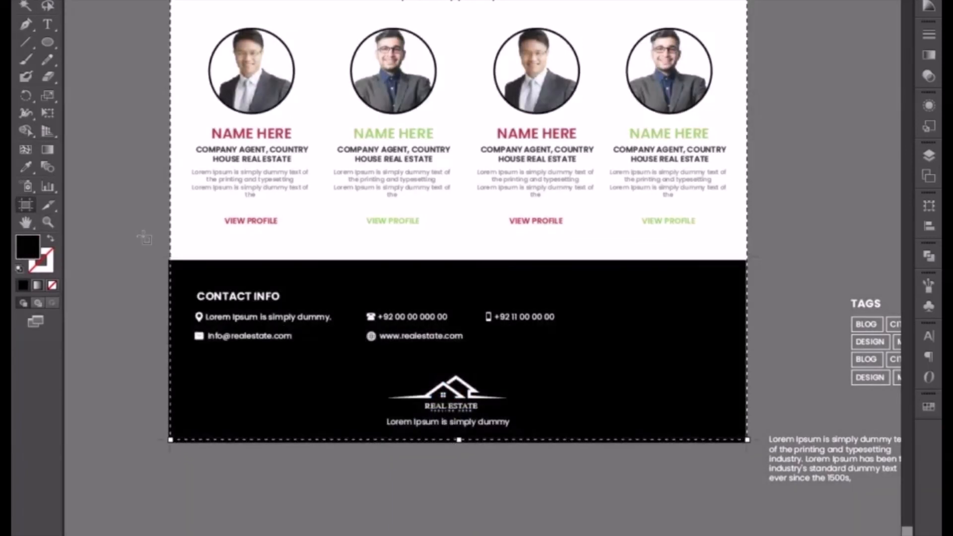
pyautogui.click(26, 6)
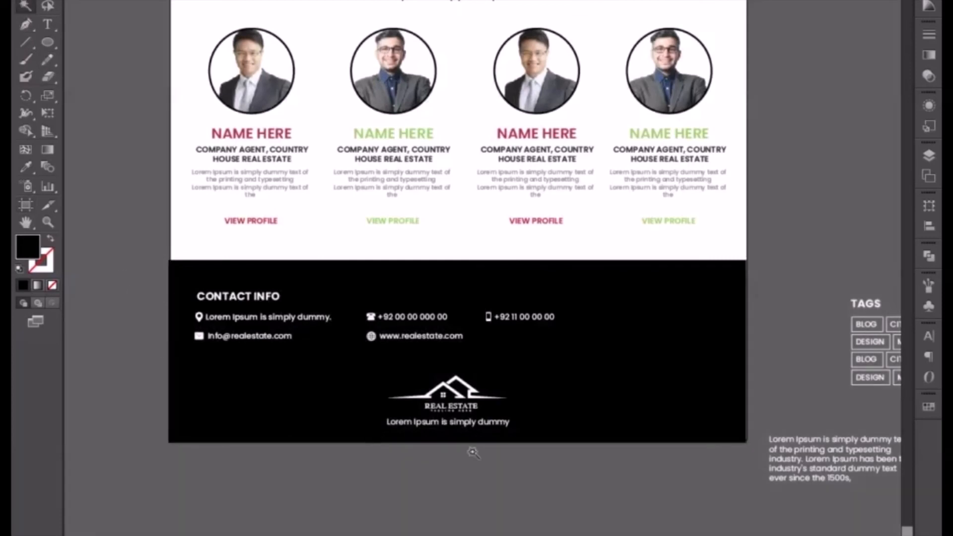
# Move the whole footer, with its background, contact details and logo, slightly up on the page.
pyautogui.moveTo(152, 255); pyautogui.dragTo(608, 488)
pyautogui.press('Up')
pyautogui.press('Up')
pyautogui.press('Up')
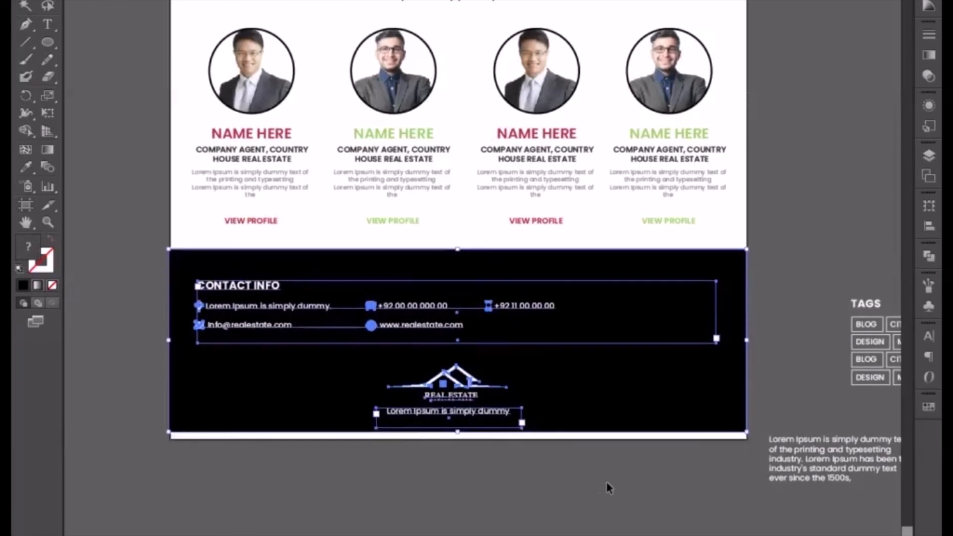
pyautogui.press('Down')
pyautogui.click(609, 489)
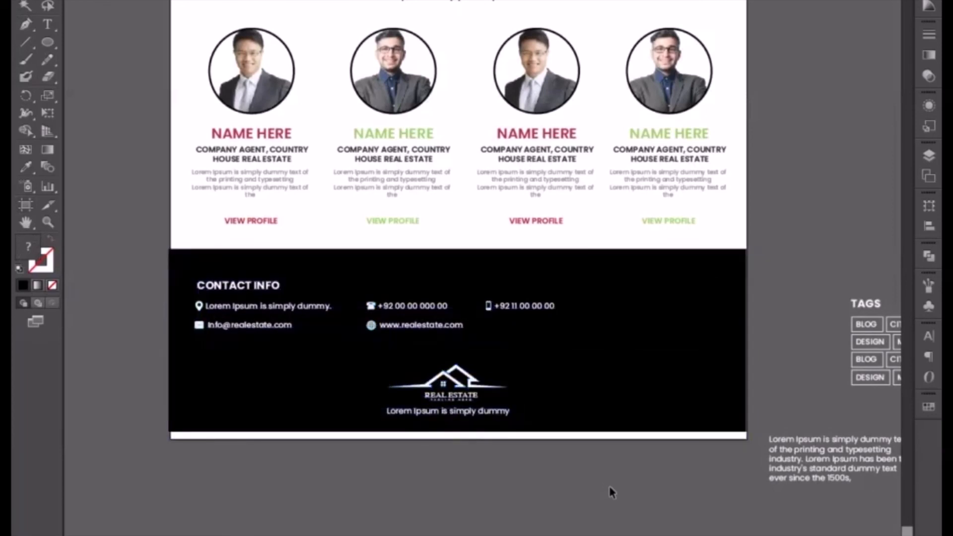
# Trim the artboard's lower edge to the bottom of the black footer.
pyautogui.click(24, 203)
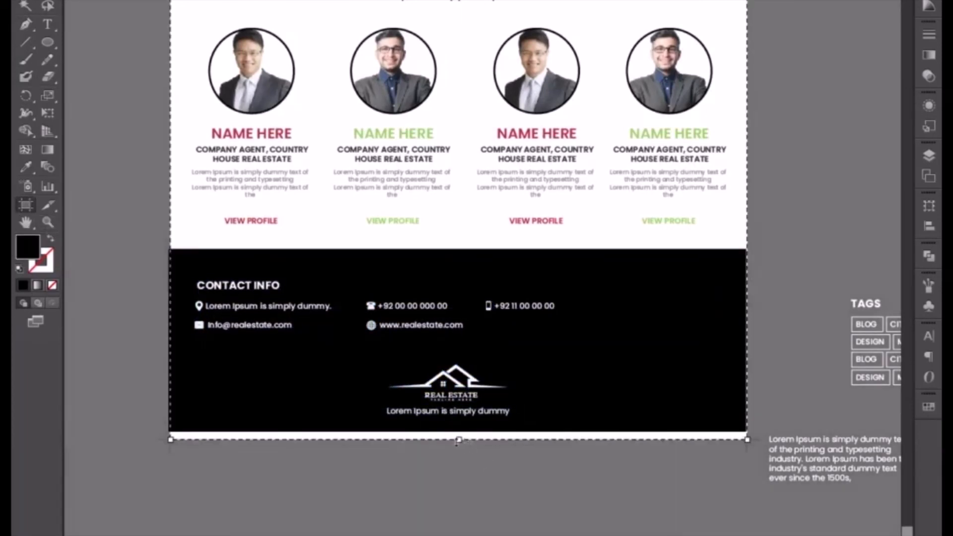
pyautogui.moveTo(457, 439); pyautogui.dragTo(458, 431)
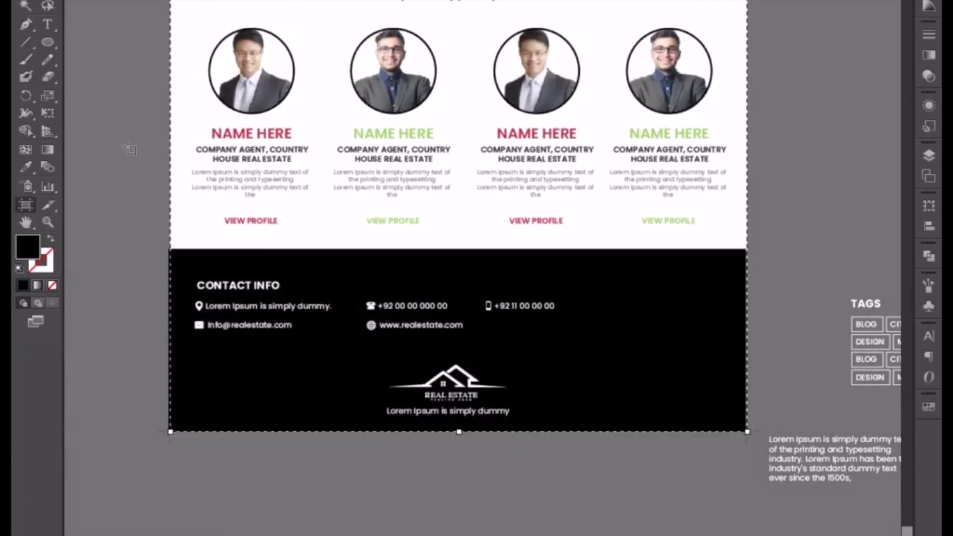
pyautogui.press('v')
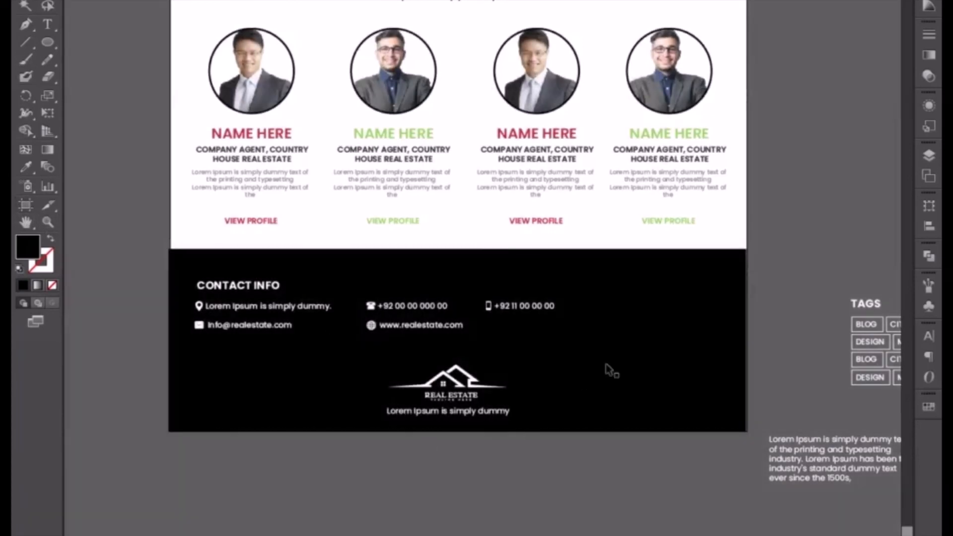
# Shift the black footer background slightly right to line up with the page sides.
pyautogui.click(613, 371)
pyautogui.press('Right')
pyautogui.press('Right')
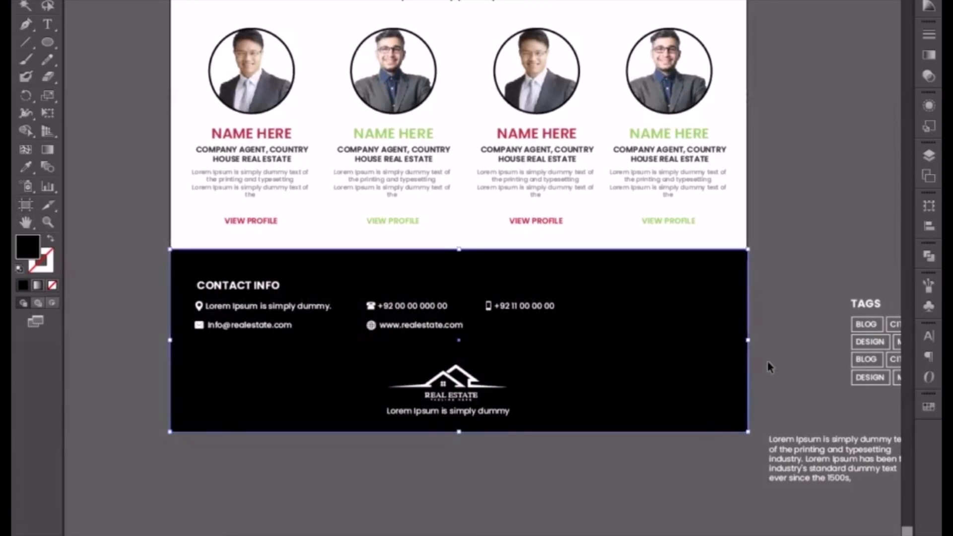
pyautogui.press('Left')
pyautogui.click(562, 492)
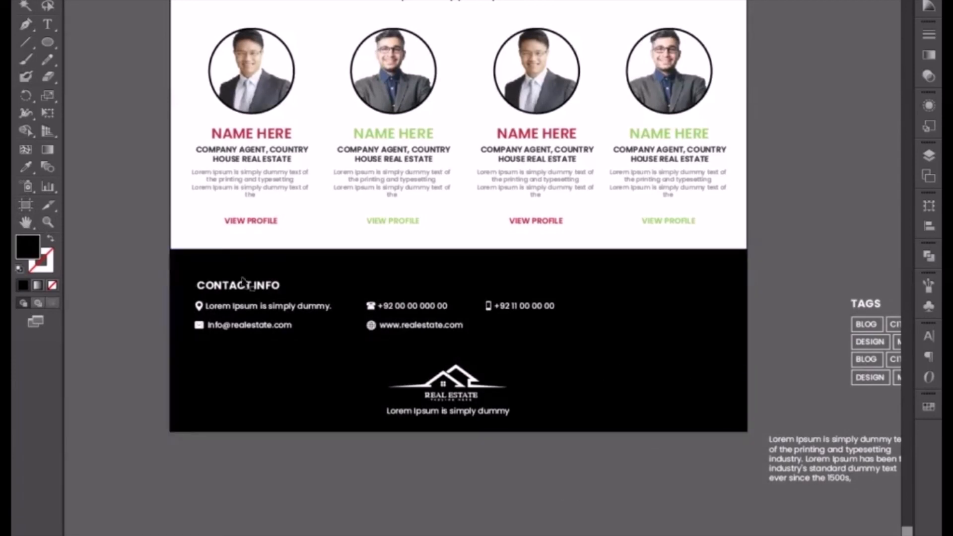
# Move the Contact Info text and its icons slightly up within the footer.
pyautogui.click(223, 305)
pyautogui.press('Up')
pyautogui.press('Up')
pyautogui.press('Up')
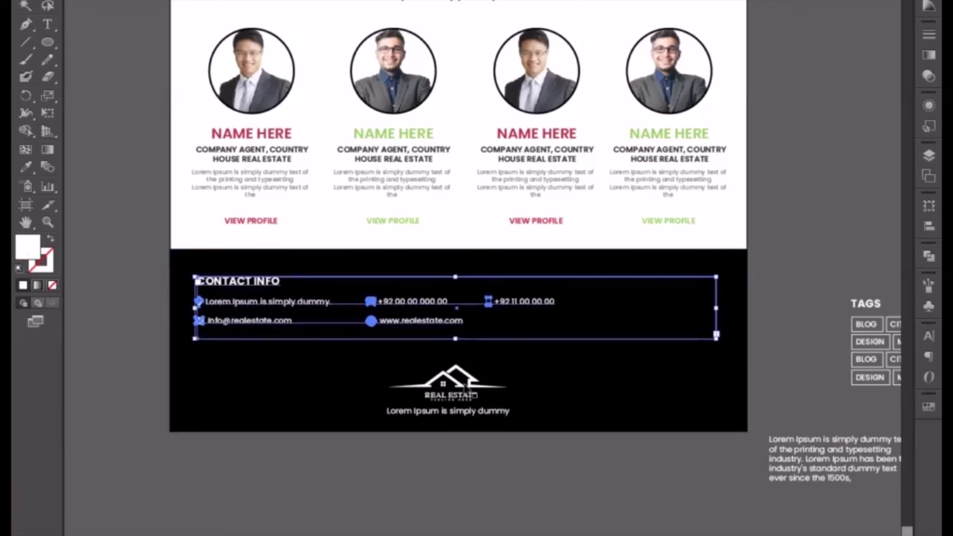
pyautogui.click(486, 486)
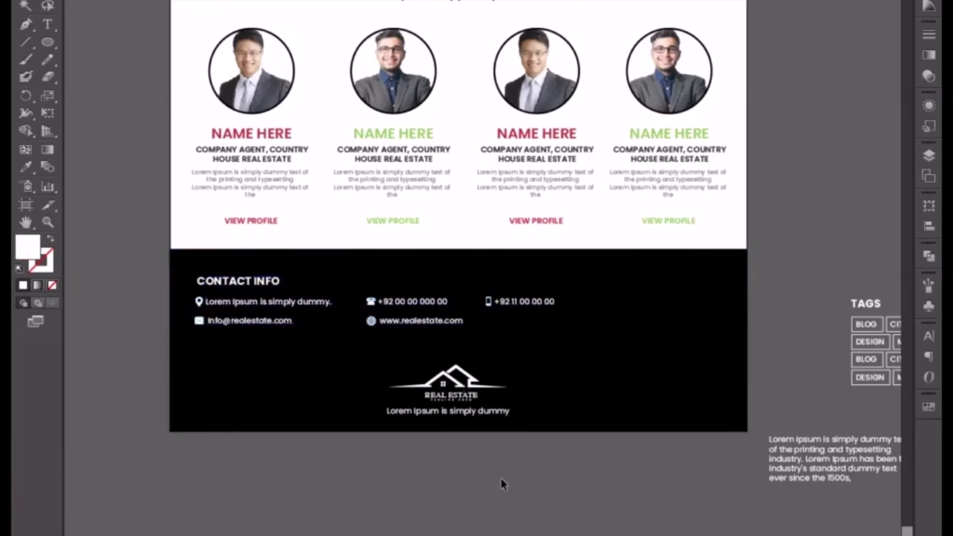
# Shift the Real Estate logo and its text line slightly right towards the footer's centre.
pyautogui.click(468, 407)
pyautogui.press('Right')
pyautogui.press('Right')
pyautogui.press('Right')
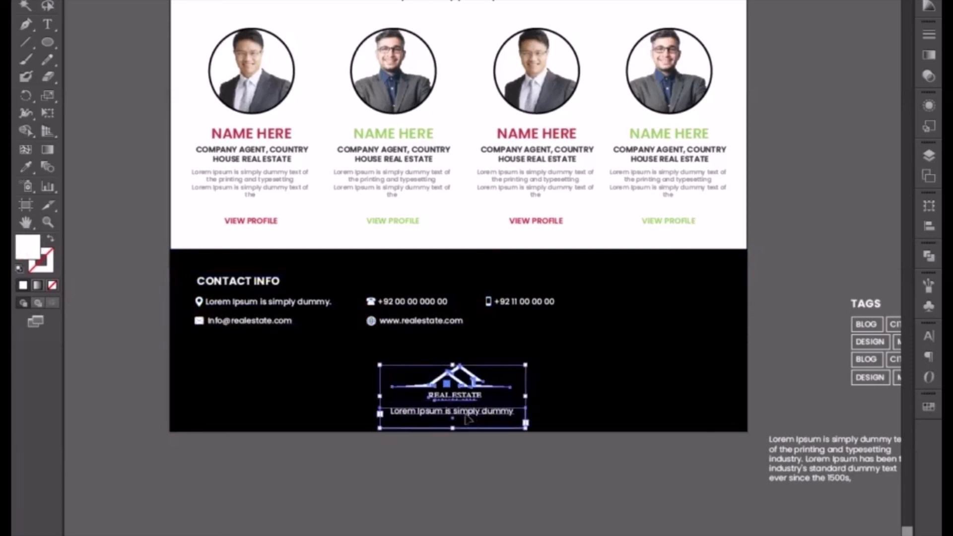
# Nudge the text line beneath the Real Estate logo slightly right so it is centred under the logo.
pyautogui.click(475, 429)
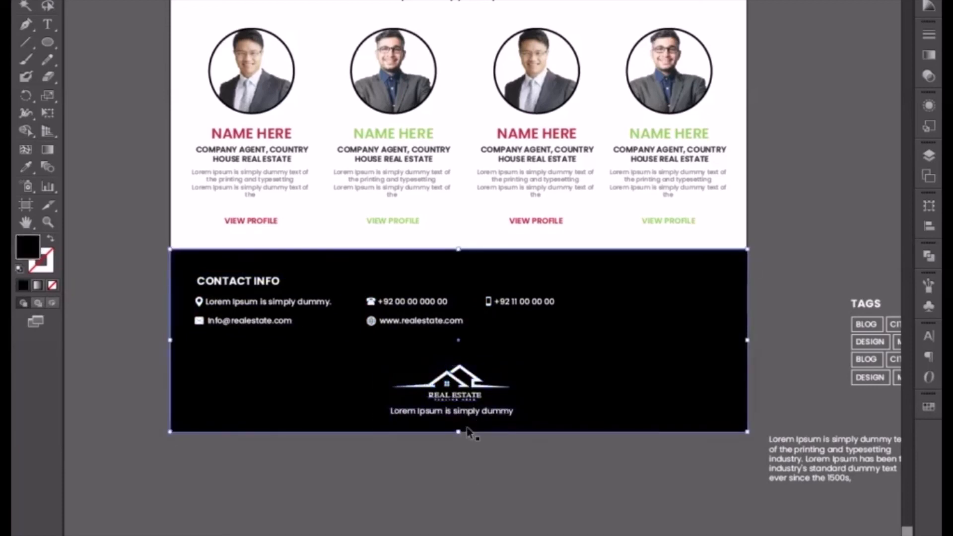
pyautogui.click(467, 417)
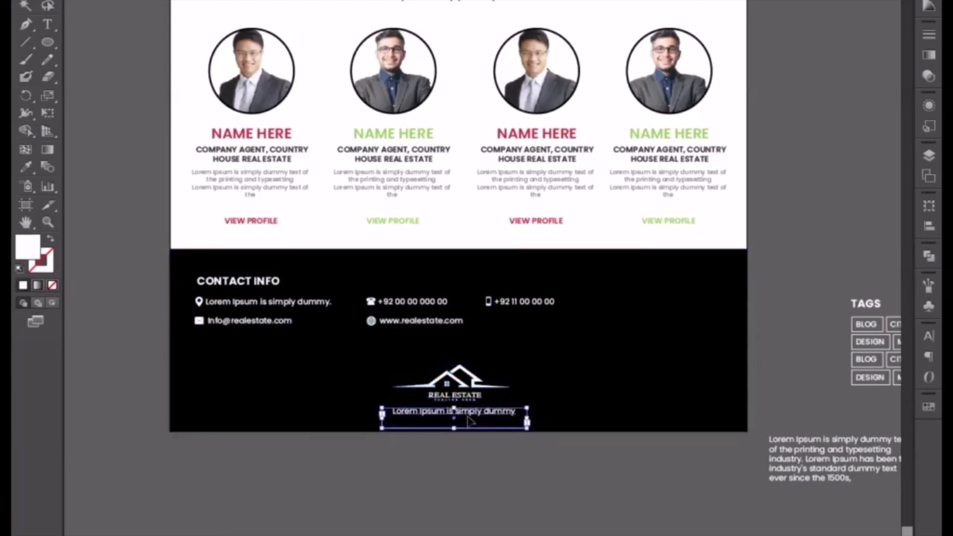
# Duplicate the header's navigation menu with its phone number and place the copy below the hero image, above the Welcome to Real Estate heading.
pyautogui.moveTo(436, 219); pyautogui.dragTo(406, 360)
pyautogui.hotkey('ctrl', '-')
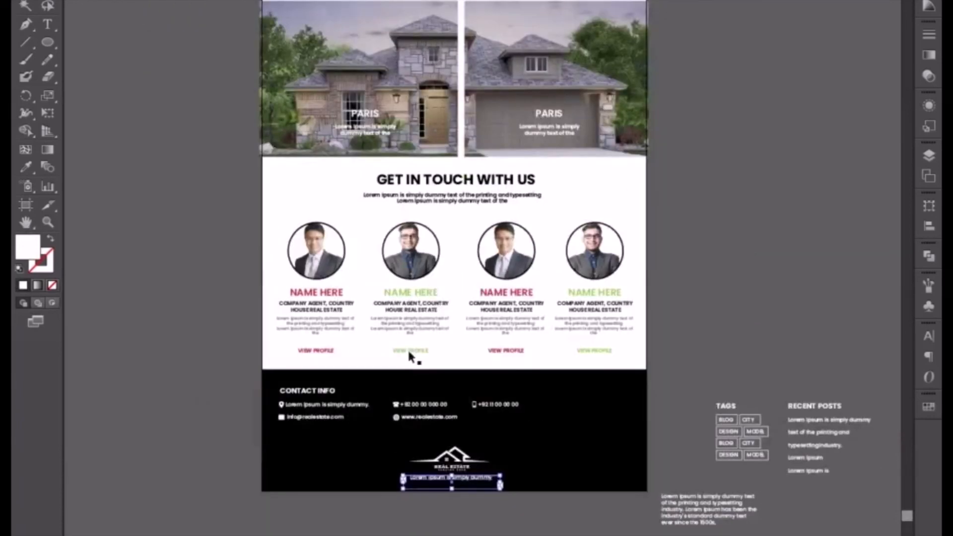
pyautogui.moveTo(461, 3); pyautogui.dragTo(417, 310)
pyautogui.scroll(20, 417, 310)
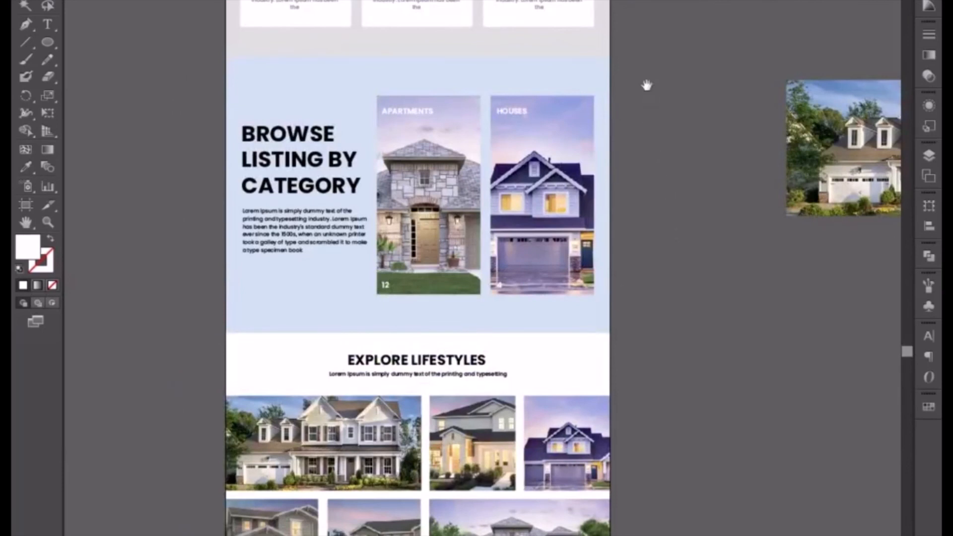
pyautogui.scroll(20, 646, 86)
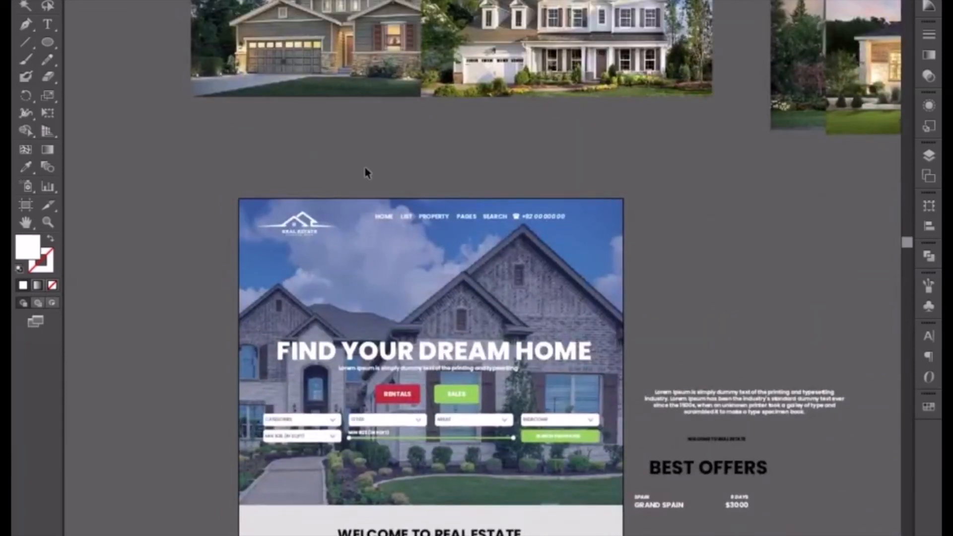
pyautogui.click(561, 229)
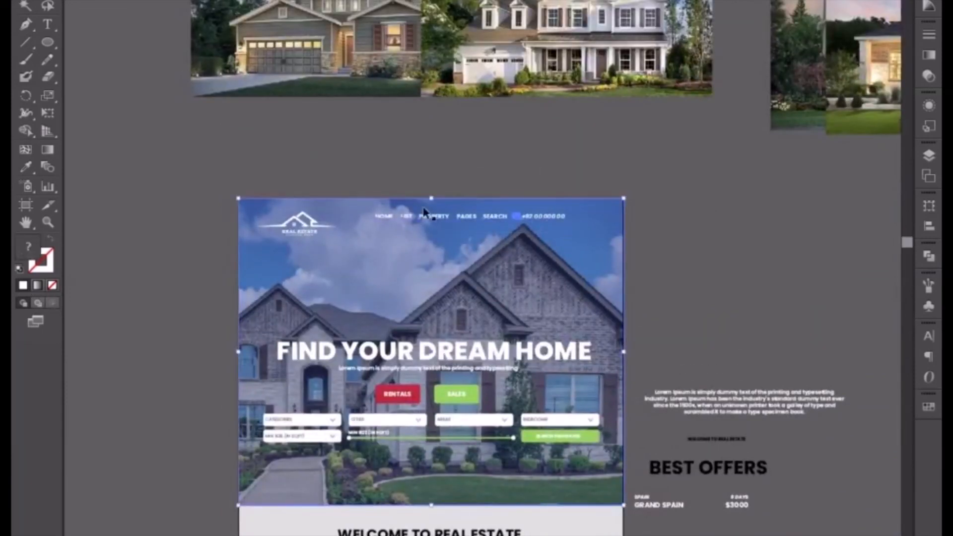
pyautogui.click(397, 205)
pyautogui.moveTo(469, 215); pyautogui.dragTo(499, 524)
pyautogui.scroll(-10, 499, 524)
pyautogui.hscroll(2, 499, 524)
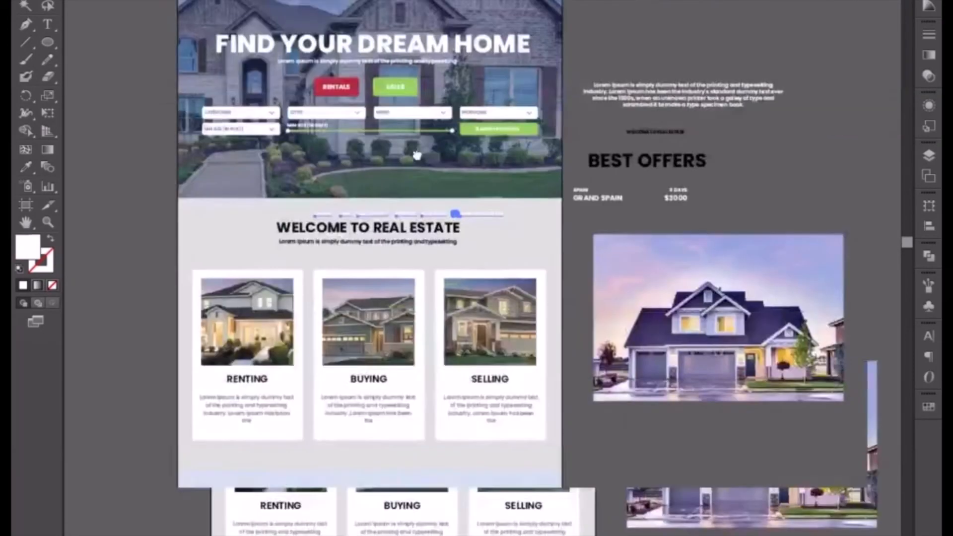
# Move the copied navigation menu down the page into the black footer, level with the text line under the logo.
pyautogui.scroll(1, 446, 27)
pyautogui.moveTo(446, 23); pyautogui.dragTo(612, 535)
pyautogui.moveTo(602, 535); pyautogui.dragTo(558, 463)
pyautogui.moveTo(564, 518); pyautogui.dragTo(591, 148)
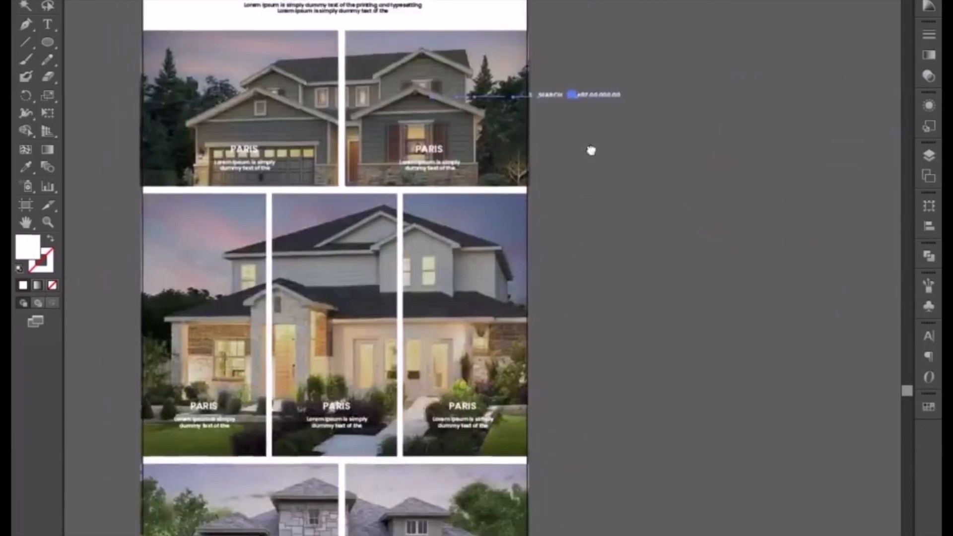
pyautogui.moveTo(602, 94); pyautogui.dragTo(624, 100)
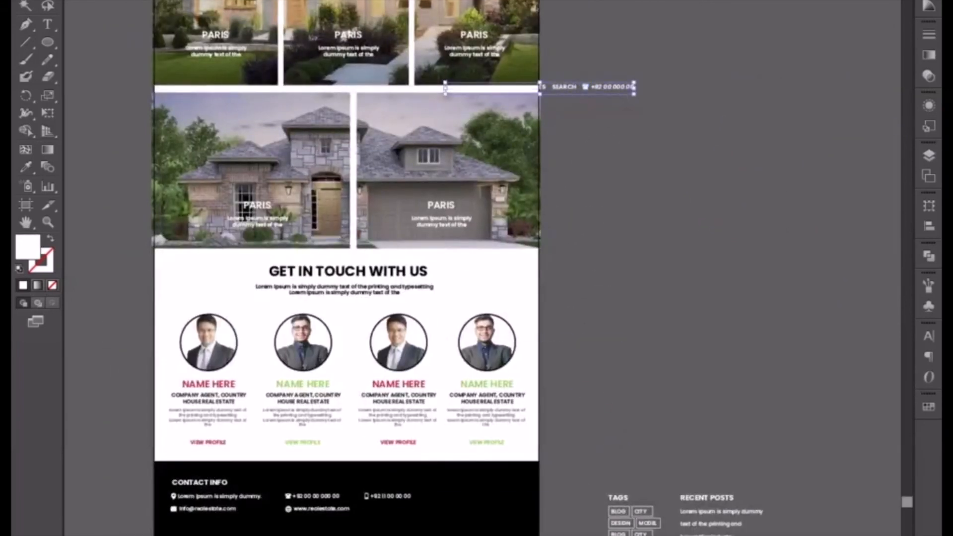
pyautogui.moveTo(565, 88); pyautogui.dragTo(433, 398)
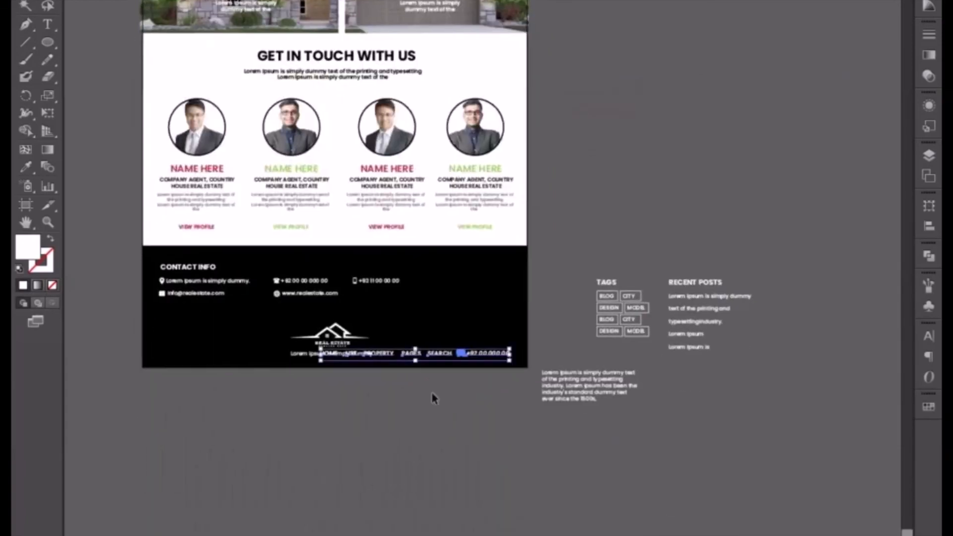
# Scale the copied navigation menu down to about half its size, keeping it in the footer's lower-right corner clear of the logo text.
pyautogui.click(434, 398)
pyautogui.hotkey('ctrl', '=')
pyautogui.hotkey('ctrl', '=')
pyautogui.click(406, 409)
pyautogui.moveTo(271, 394); pyautogui.dragTo(561, 327)
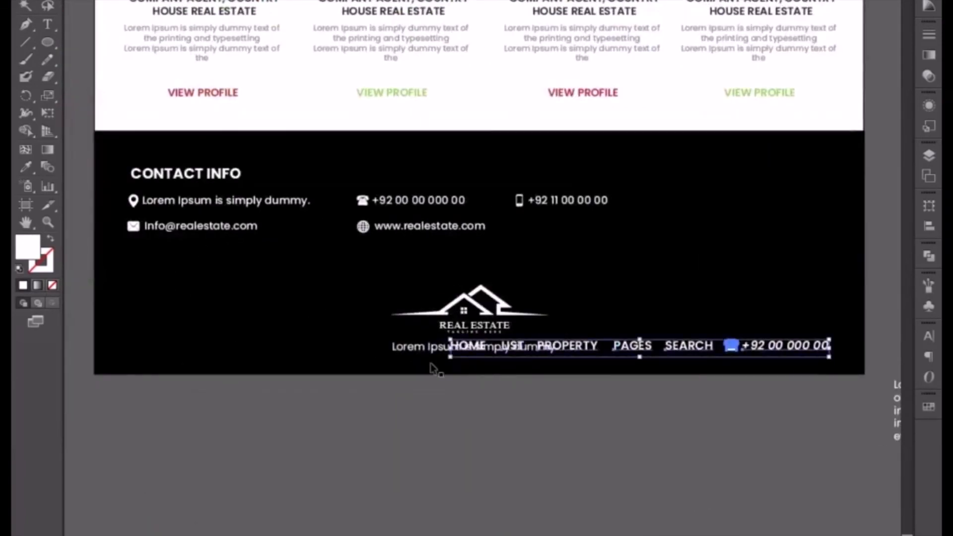
pyautogui.moveTo(450, 340); pyautogui.dragTo(624, 350)
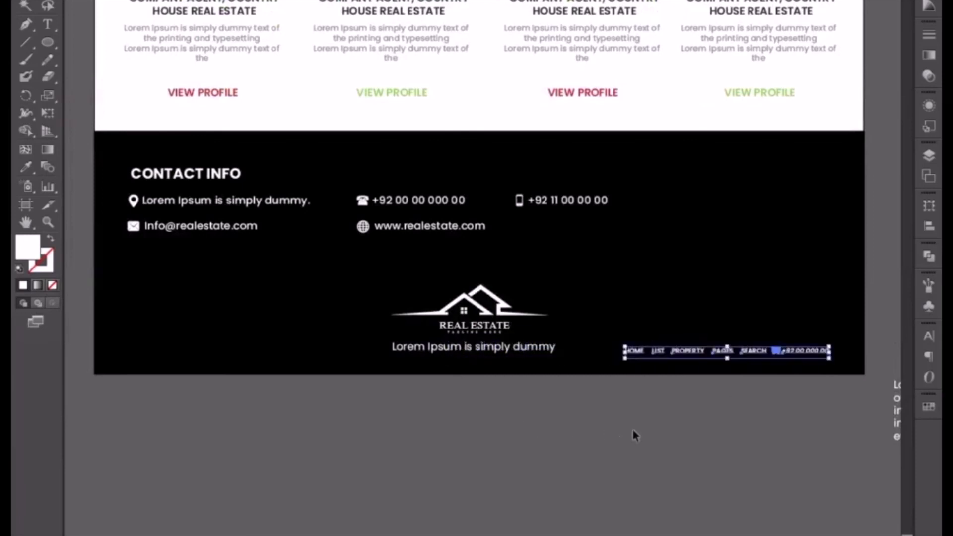
# Nudge the small footer navigation menu slightly up towards the level of the text line under the logo.
pyautogui.click(666, 431)
pyautogui.moveTo(690, 422); pyautogui.dragTo(561, 430)
pyautogui.click(582, 364)
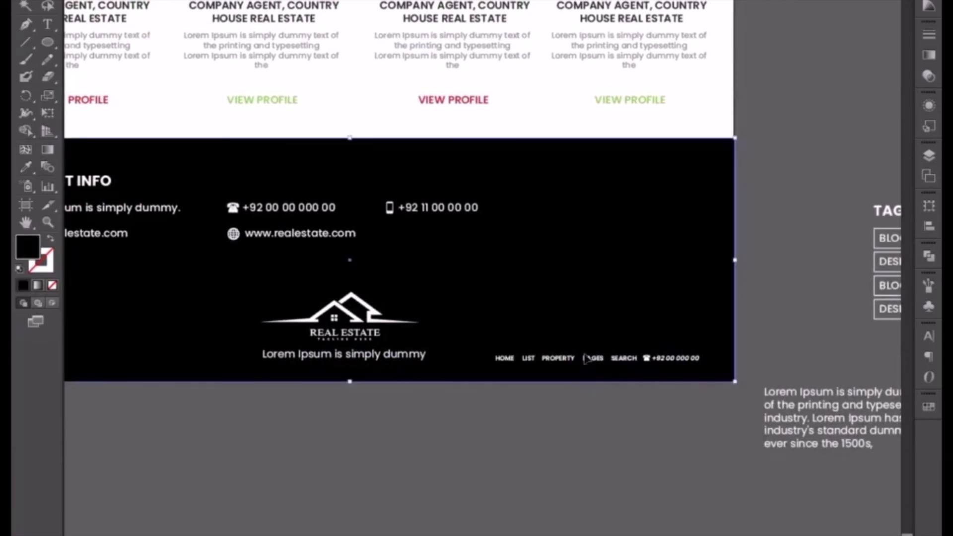
pyautogui.click(586, 358)
pyautogui.press('Up')
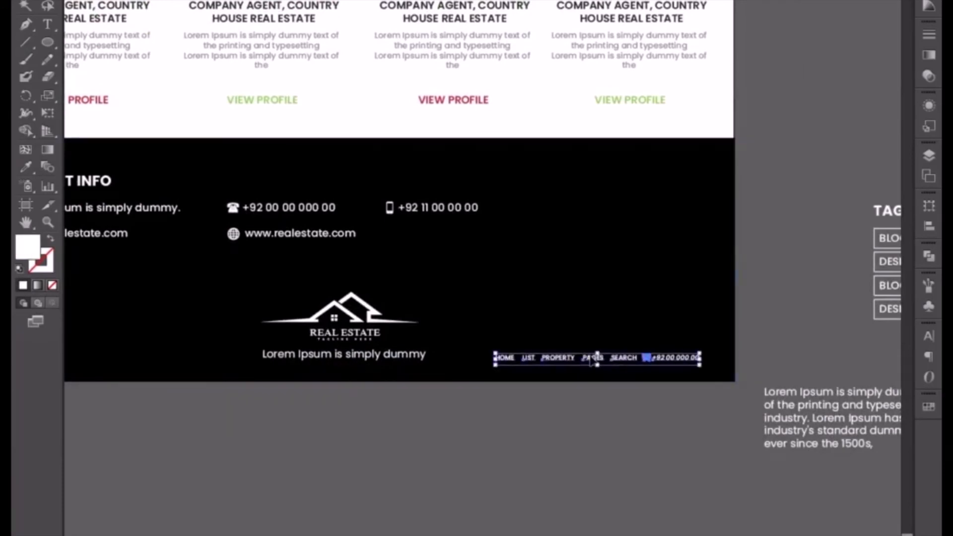
pyautogui.moveTo(409, 459); pyautogui.dragTo(516, 492)
pyautogui.click(474, 465)
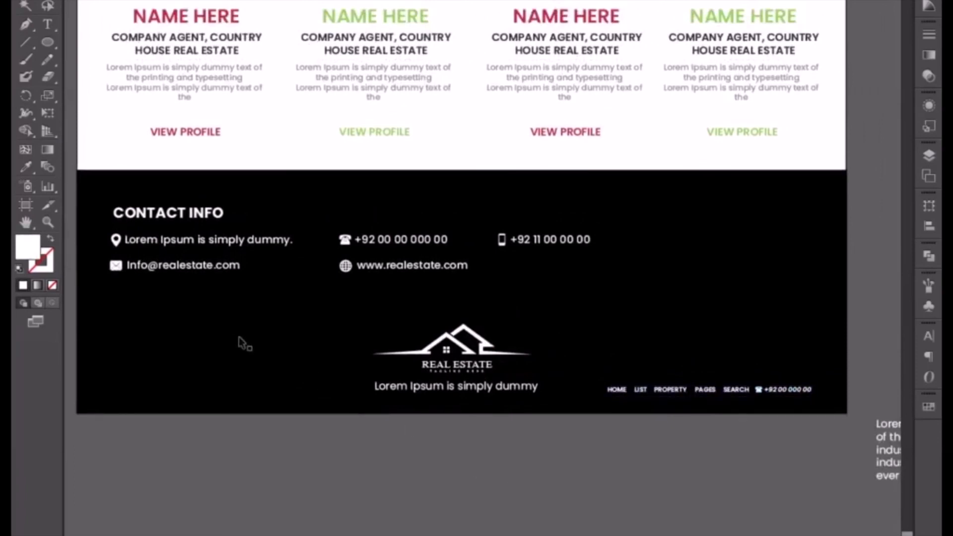
# Enlarge the Contact Info heading's font by two size increments.
pyautogui.click(153, 217)
pyautogui.tripleClick(154, 215)
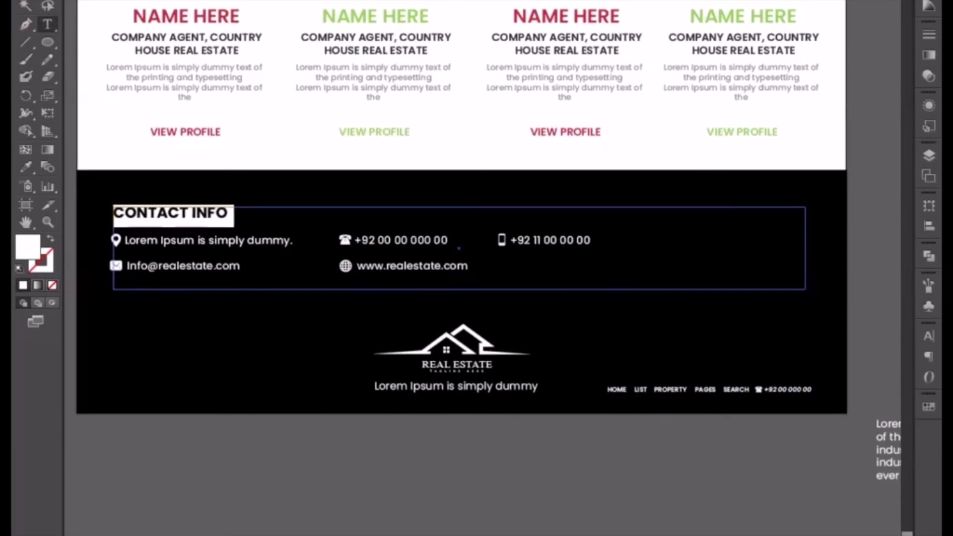
pyautogui.hotkey('ctrl', 'shift', '.')
pyautogui.hotkey('ctrl', 'shift', '.')
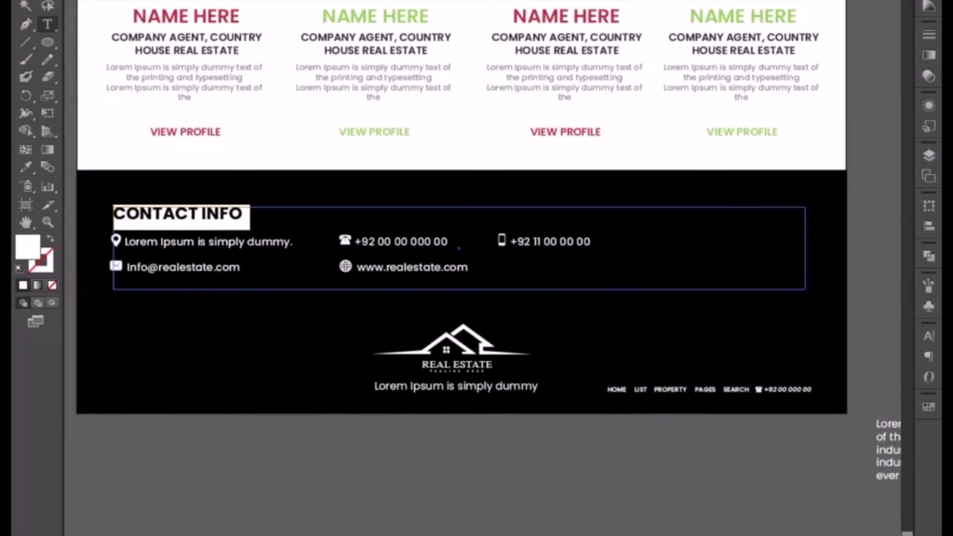
pyautogui.press('Escape')
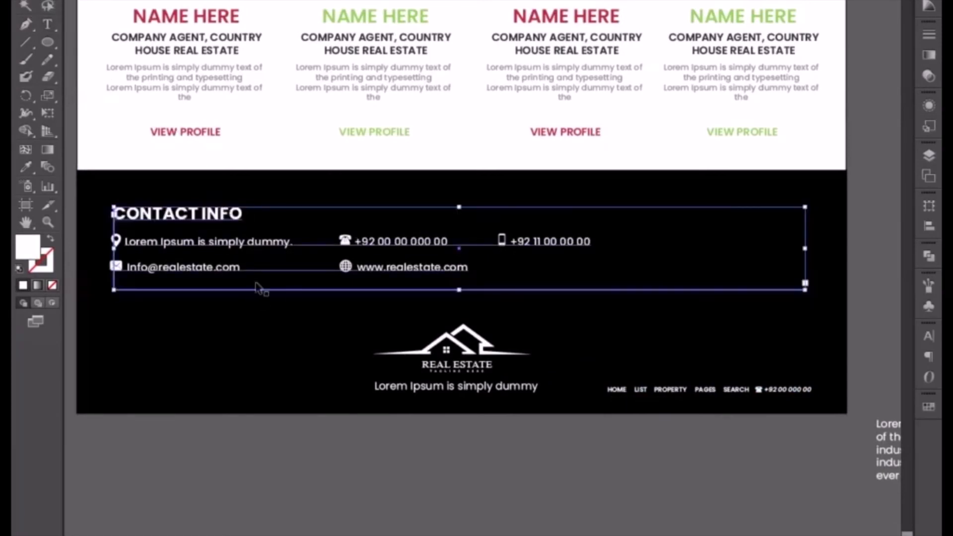
# Nudge the group of contact icons slightly down to line up with the contact detail text.
pyautogui.click(123, 254)
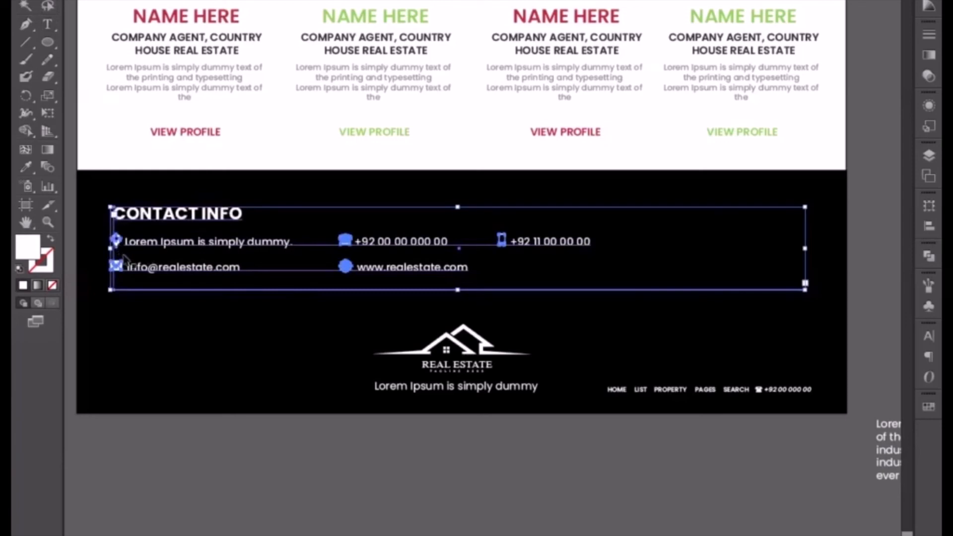
pyautogui.doubleClick(115, 243)
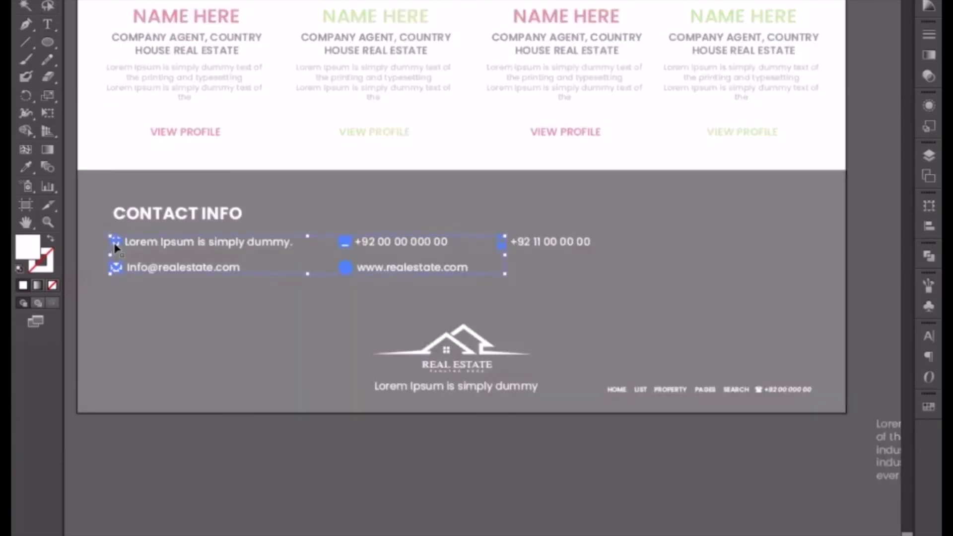
pyautogui.doubleClick(205, 493)
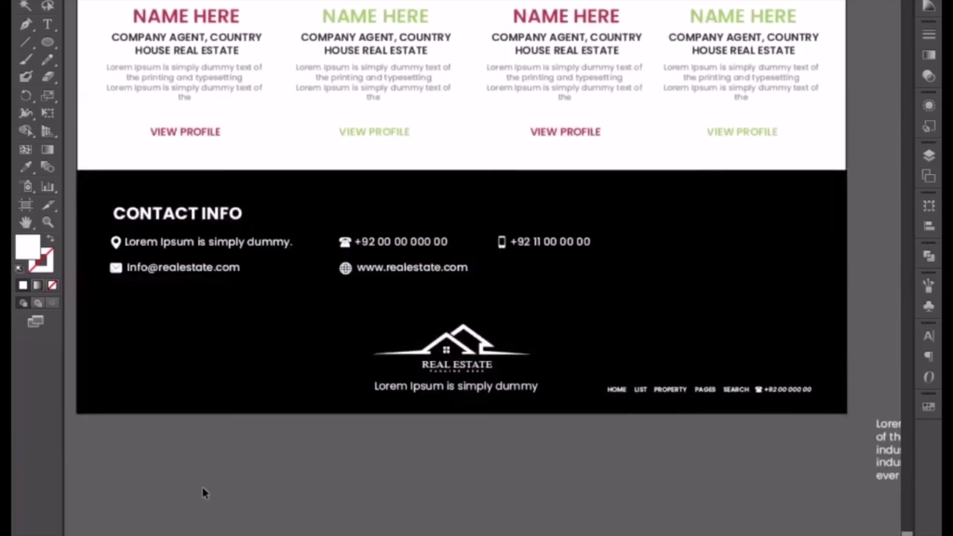
# Review the whole page layout from the finished footer up to the header.
pyautogui.hotkey('ctrl', '-')
pyautogui.hotkey('ctrl', '-')
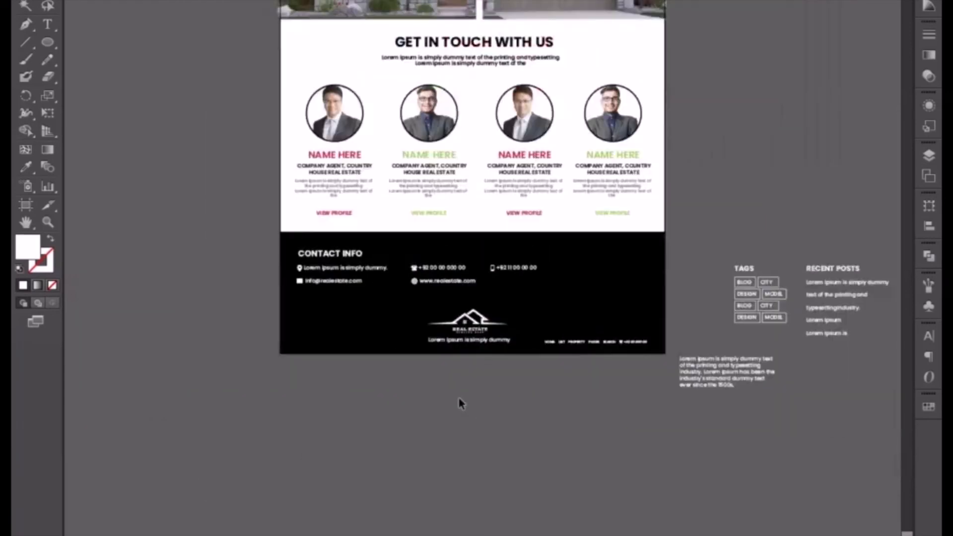
pyautogui.moveTo(439, 295); pyautogui.dragTo(387, 400)
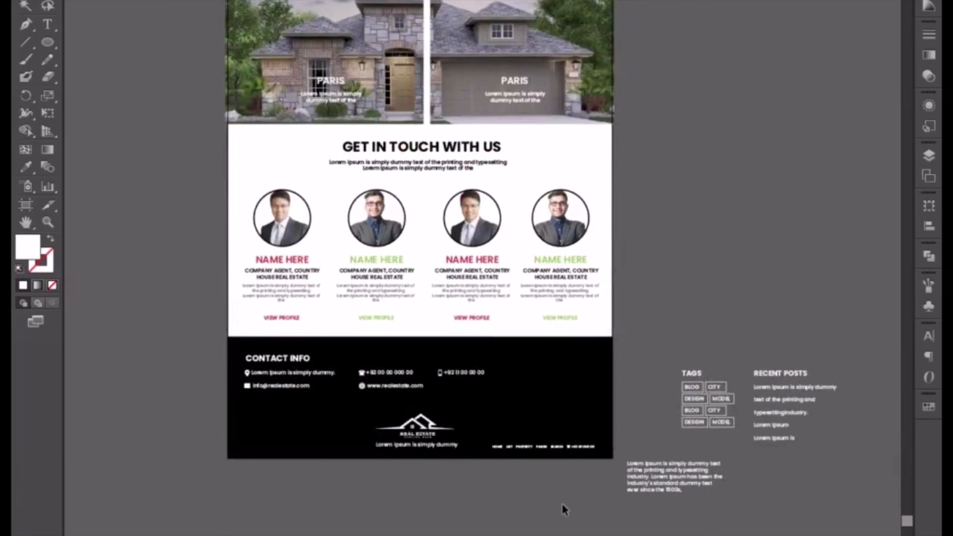
pyautogui.scroll(5, 673, 311)
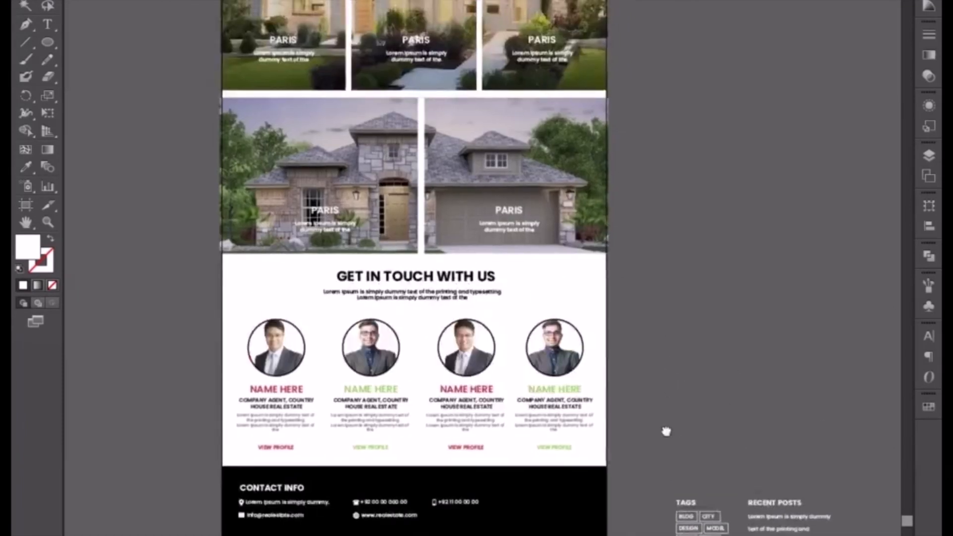
pyautogui.scroll(20, 669, 161)
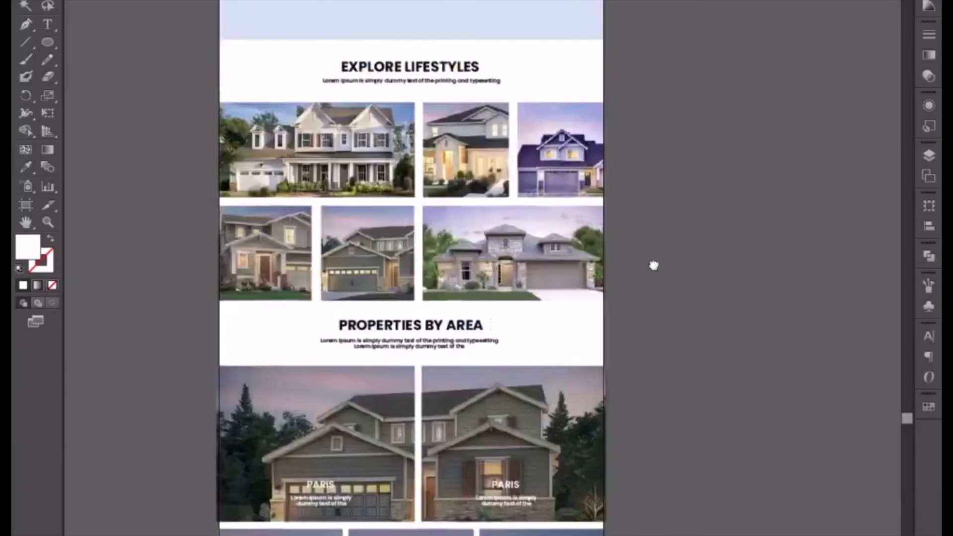
pyautogui.moveTo(653, 265); pyautogui.dragTo(654, 309)
pyautogui.moveTo(681, 54); pyautogui.dragTo(680, 334)
pyautogui.moveTo(644, 62); pyautogui.dragTo(646, 301)
pyautogui.moveTo(641, 100)
pyautogui.mouseDown()
pyautogui.moveTo(641, 140)
pyautogui.moveTo(641, 94)
pyautogui.mouseUp()
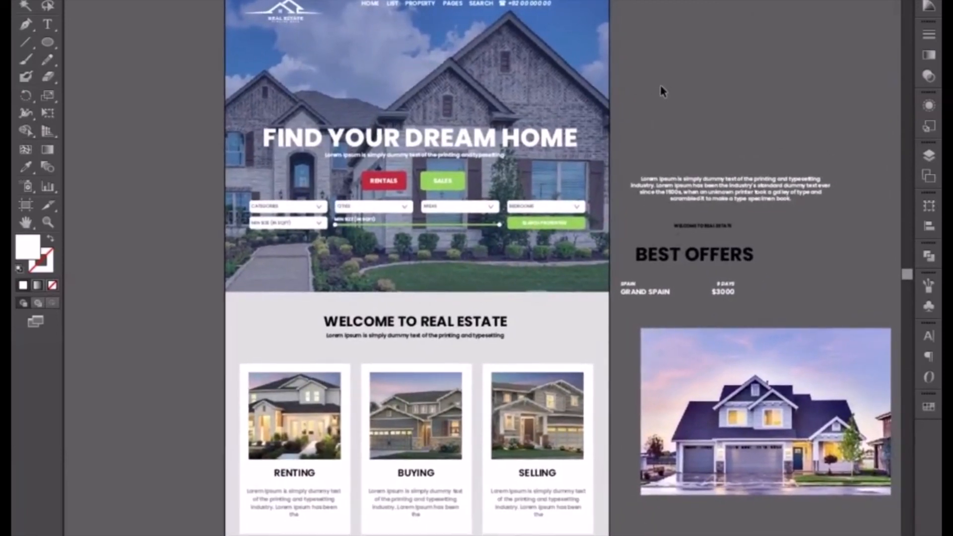